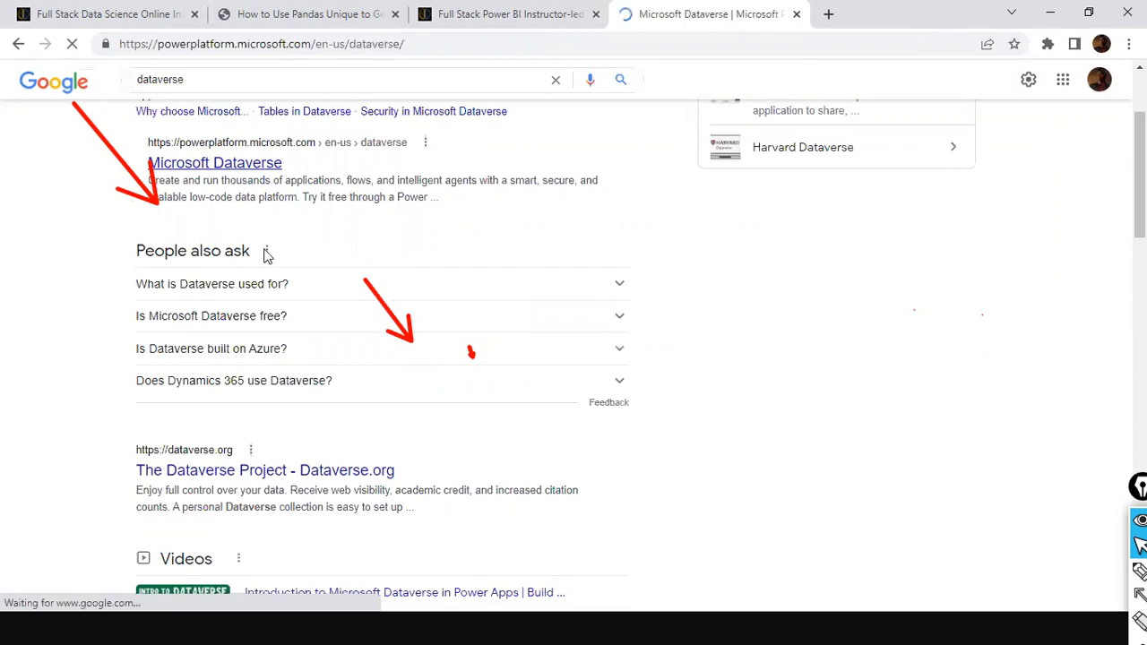
Scroll through the Microsoft Dataverse product page
scroll(311, 291, down, 10)
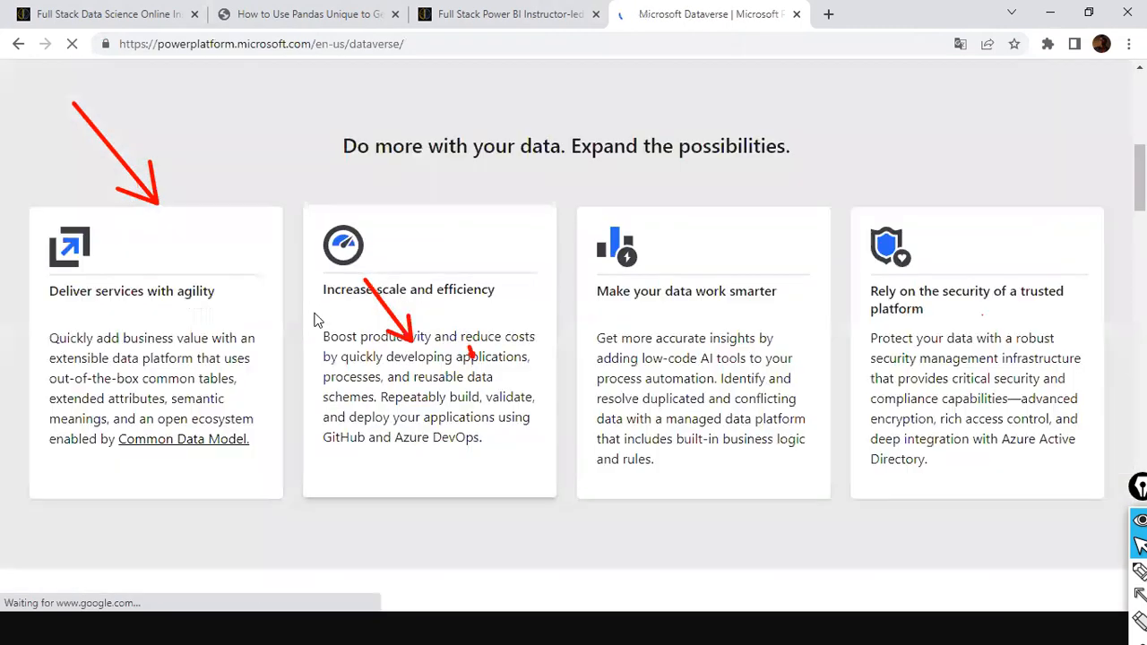
scroll(314, 304, up, 4)
scroll(311, 309, up, 6)
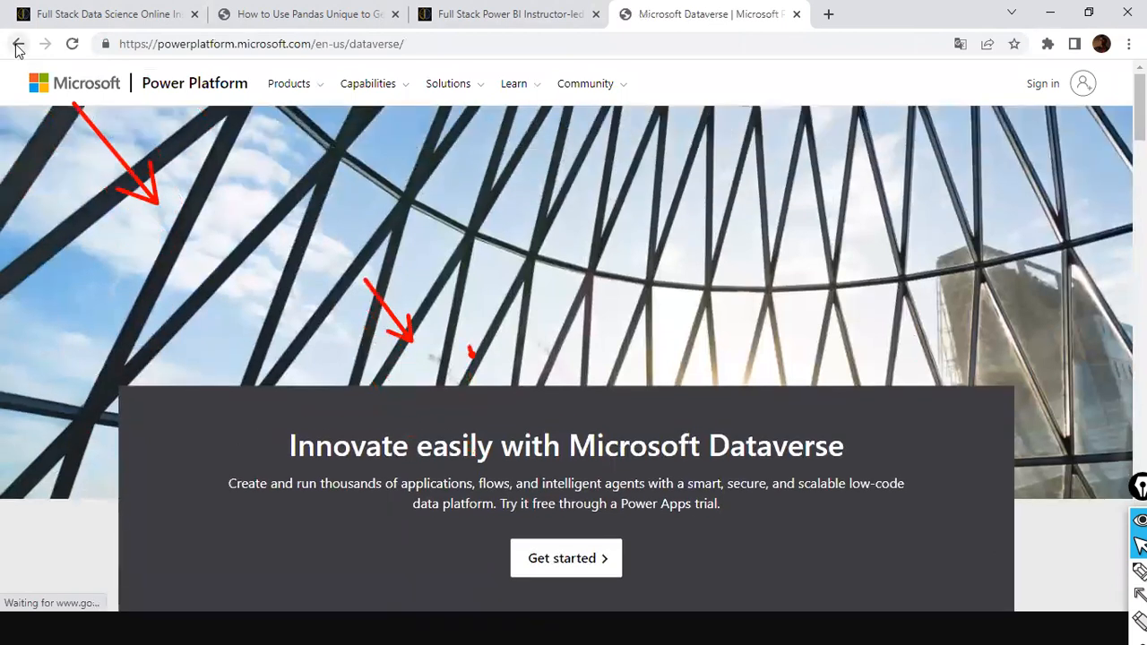
Go back to the dataverse Google results and scroll down to Related searches
click(19, 49)
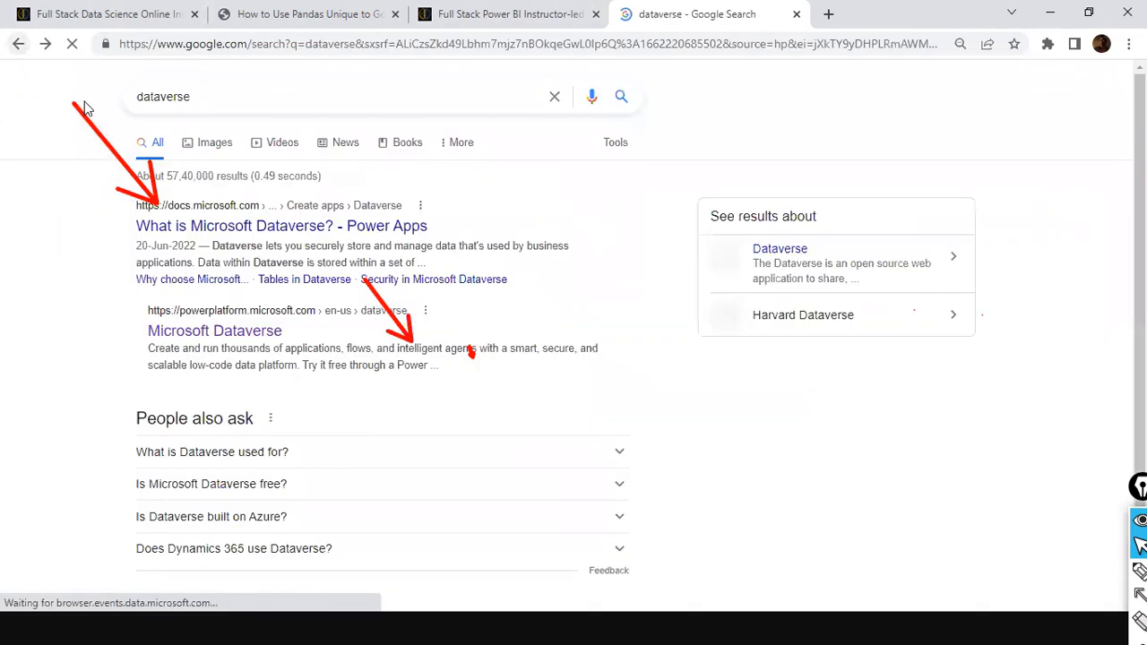
scroll(249, 231, down, 5)
scroll(248, 232, down, 6)
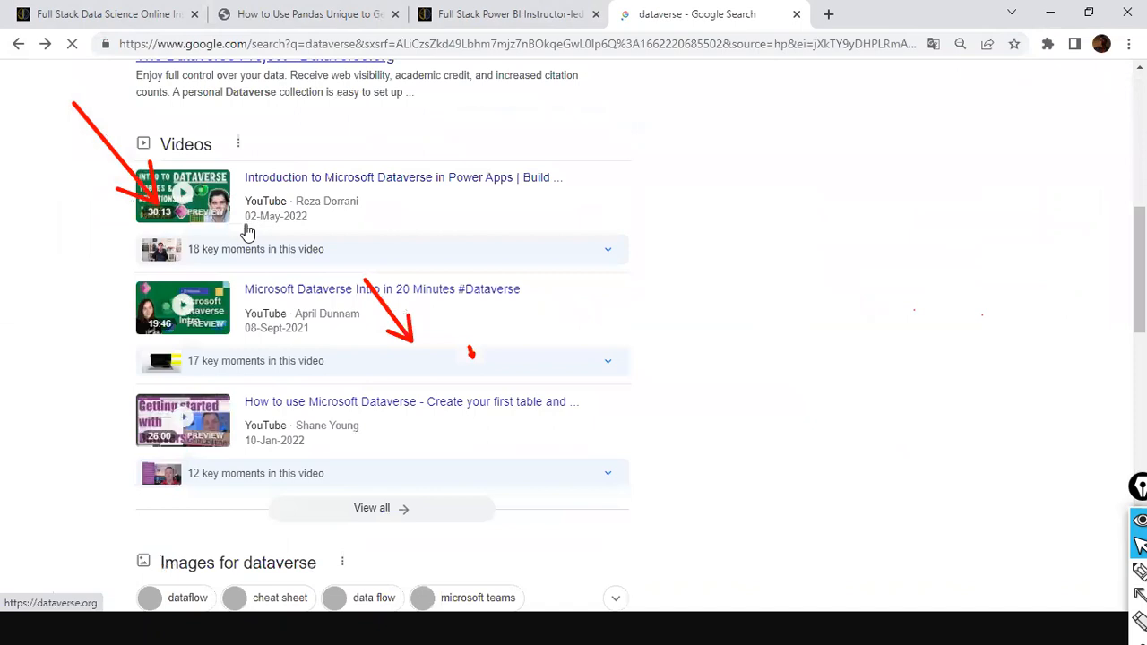
scroll(249, 240, down, 3)
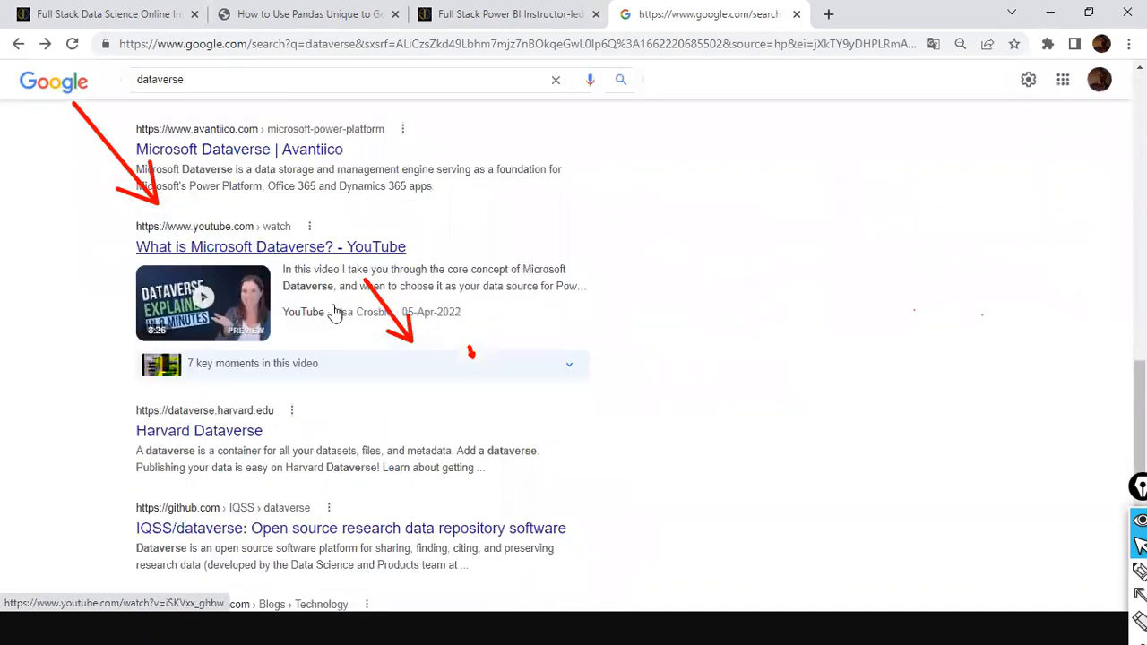
scroll(333, 304, down, 4)
scroll(329, 314, up, 2)
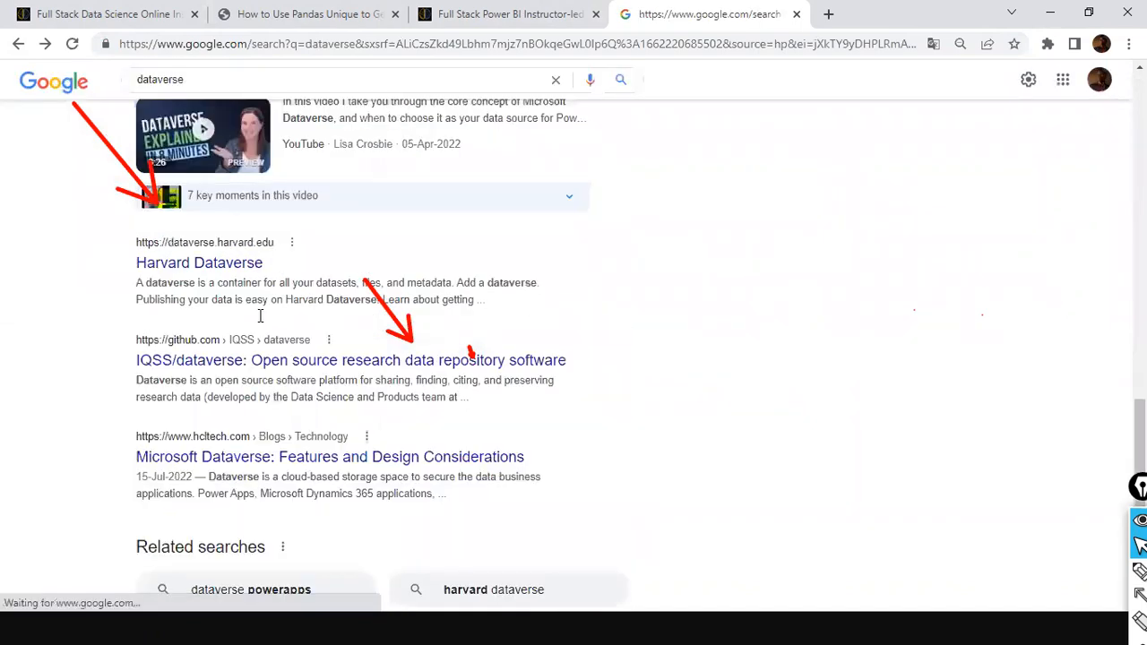
scroll(230, 305, down, 2)
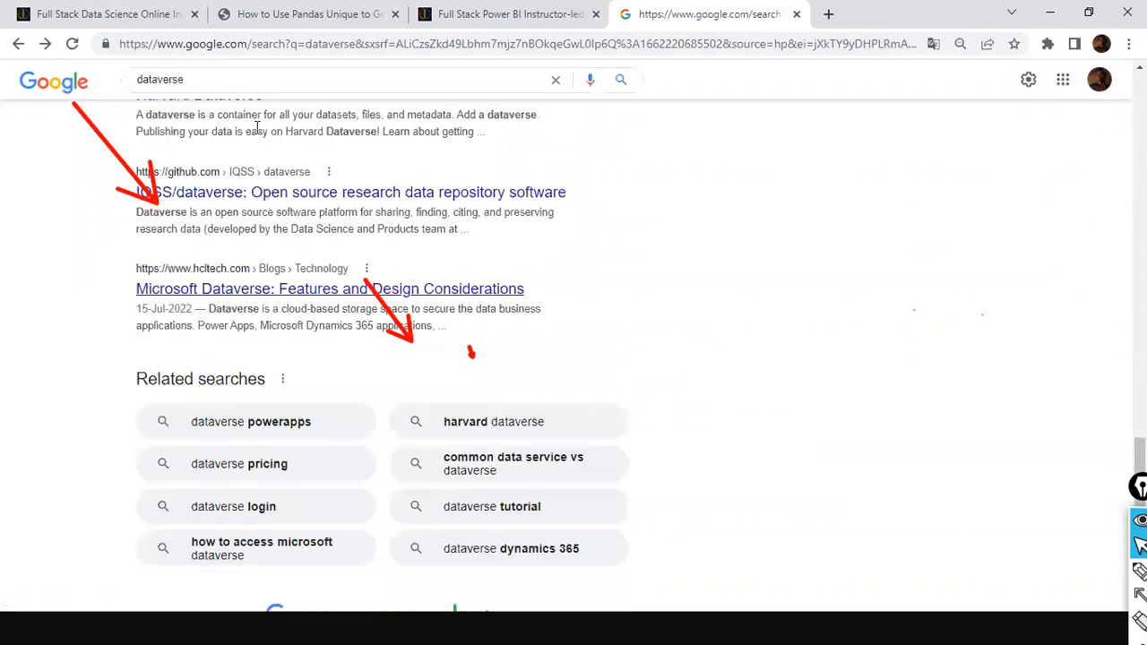
Search Google for 'make powerapps' and open the Power Apps Trial result
click(281, 78)
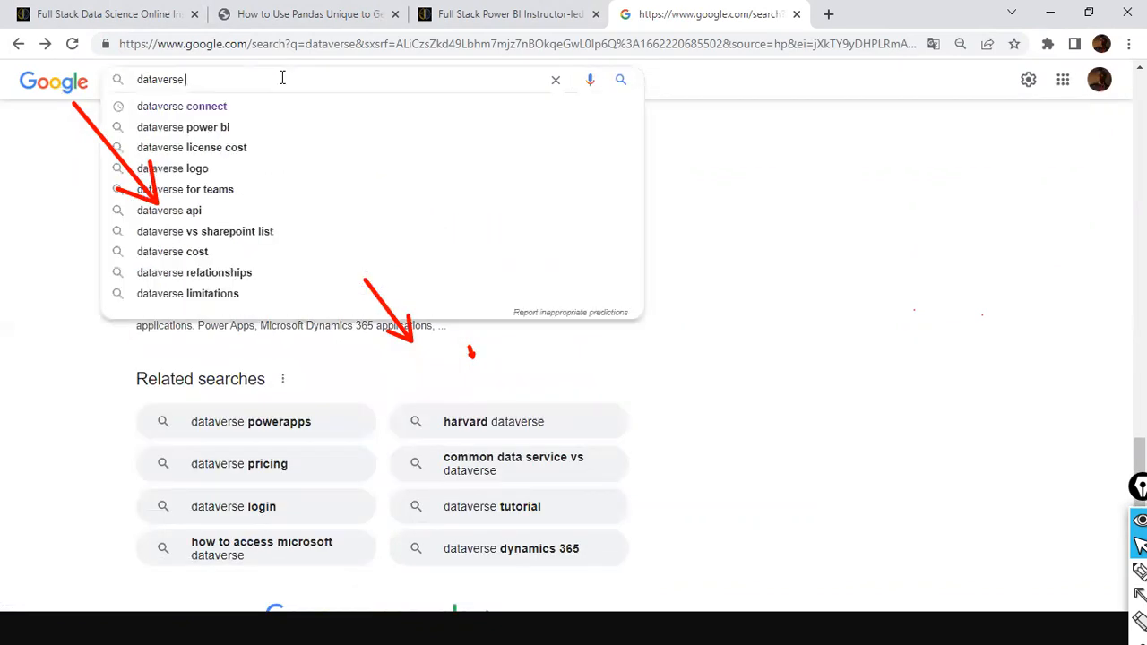
key(ctrl+a)
text(make)
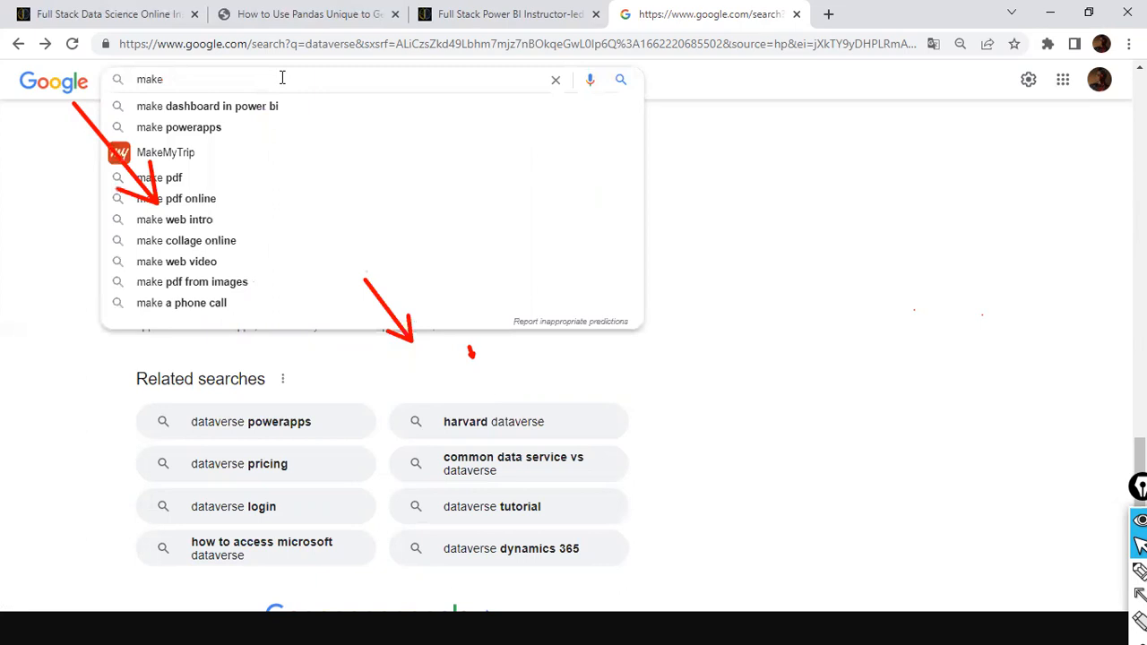
text( o)
key(BackSpace)
key(Down)
key(Down)
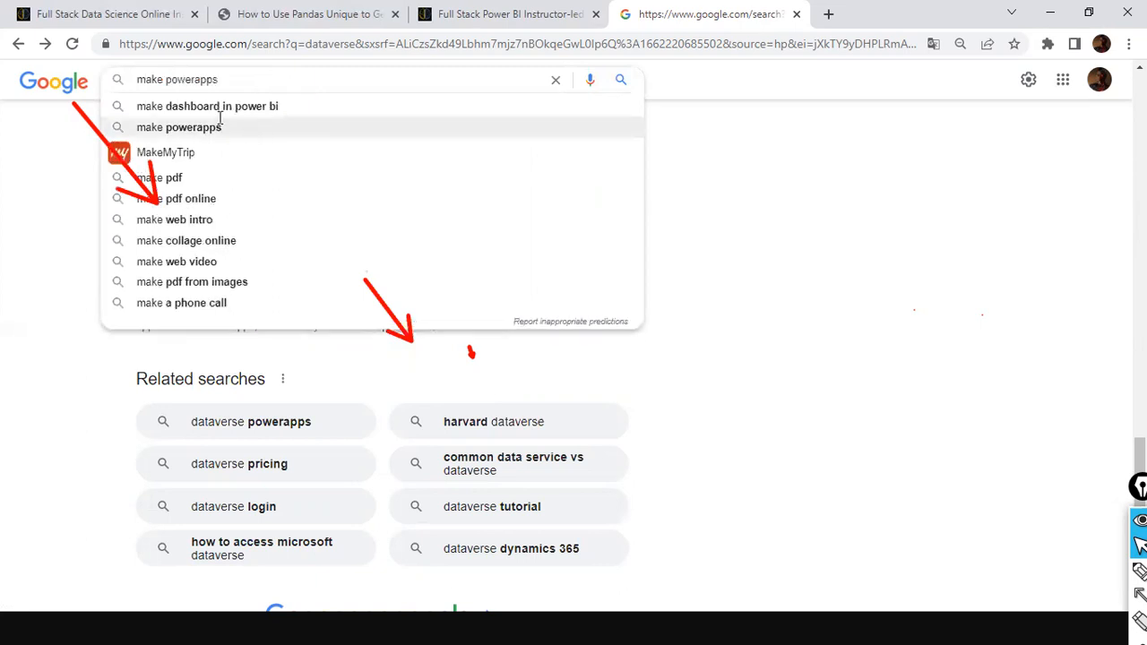
key(Return)
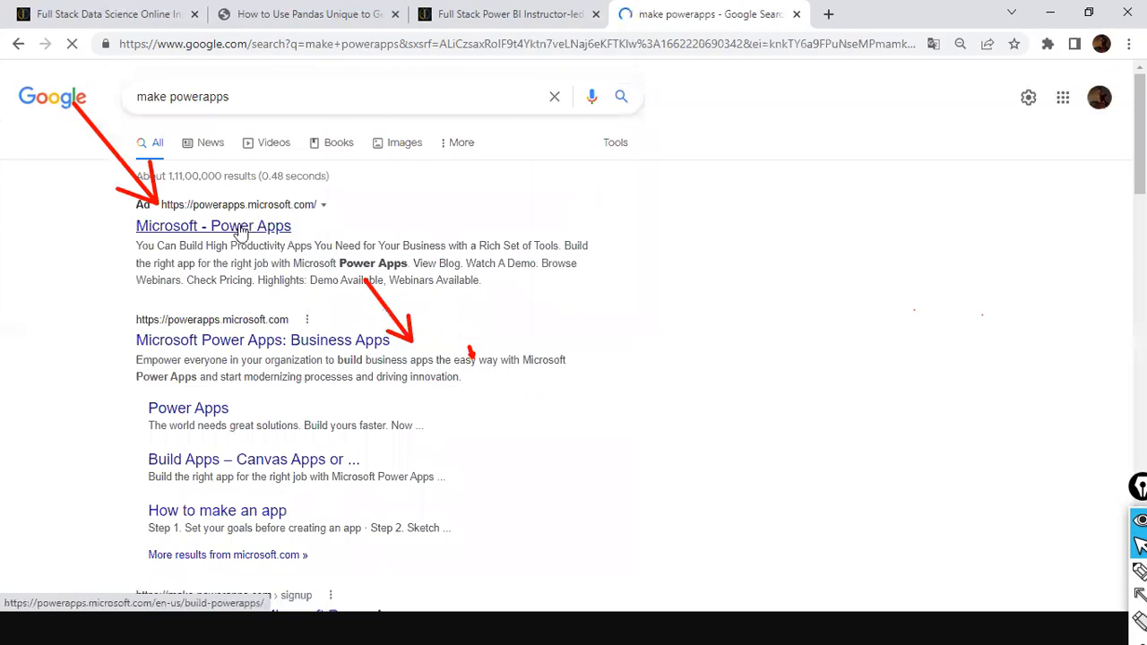
scroll(242, 231, down, 3)
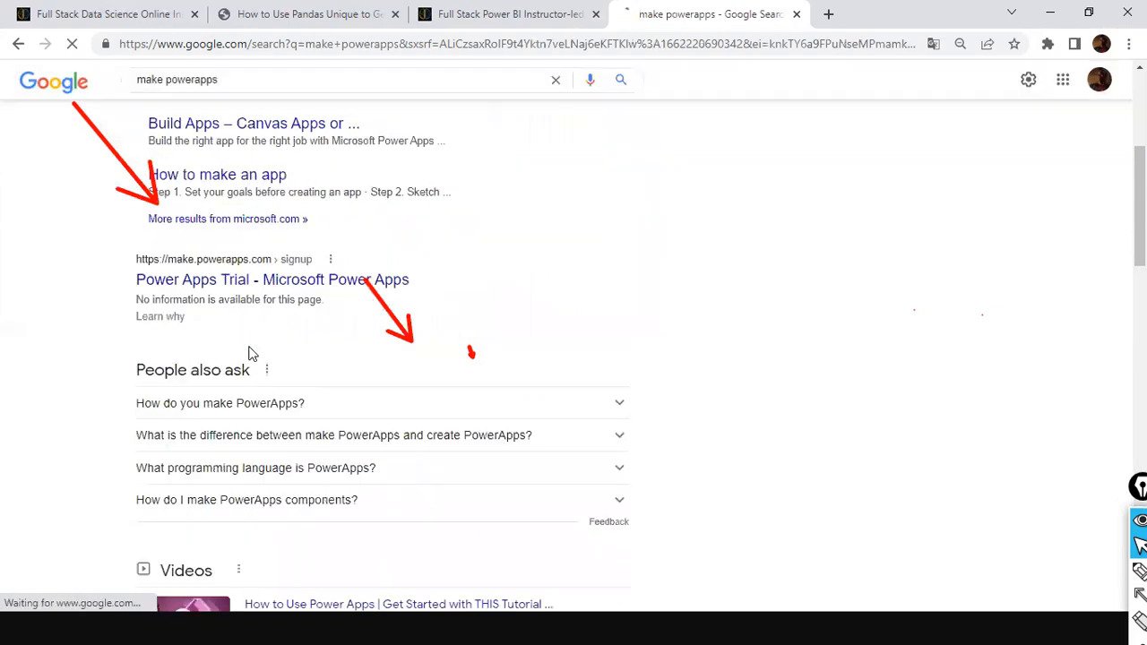
click(236, 289)
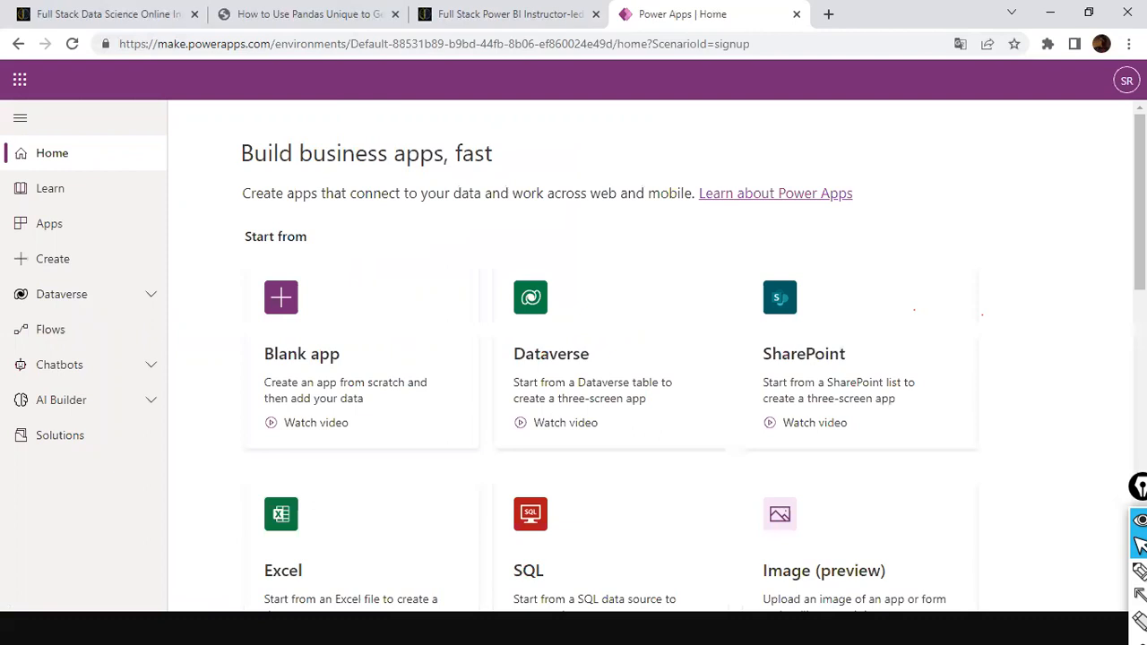
Check the signed-in account details, then expand Dataverse in the left navigation
click(1126, 80)
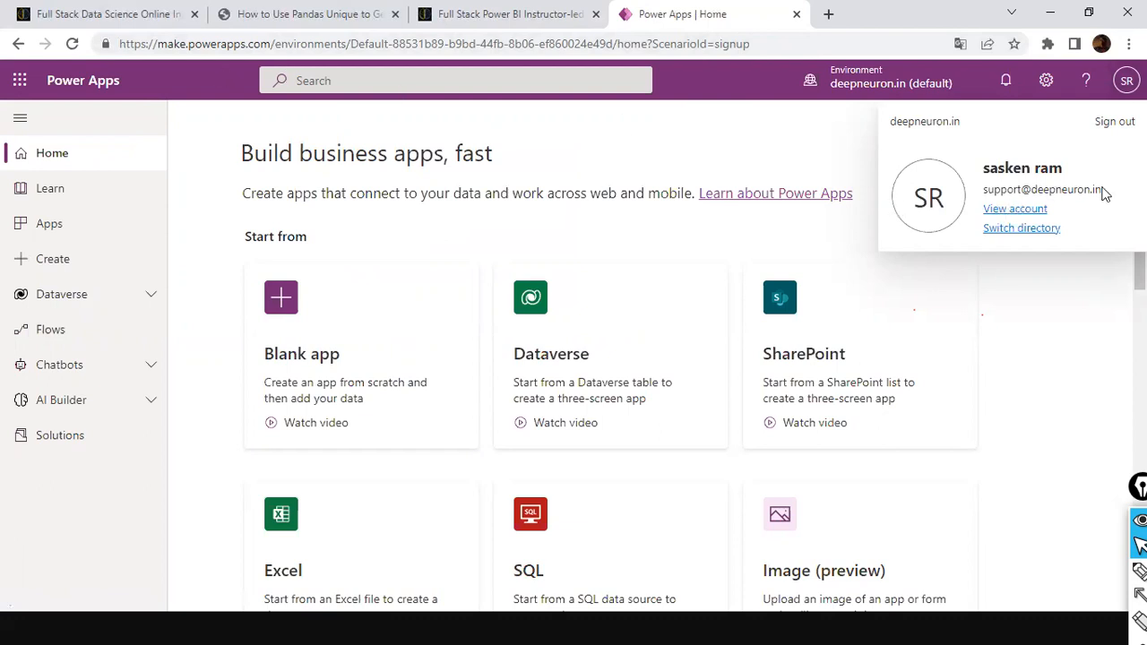
drag(997, 190, 984, 187)
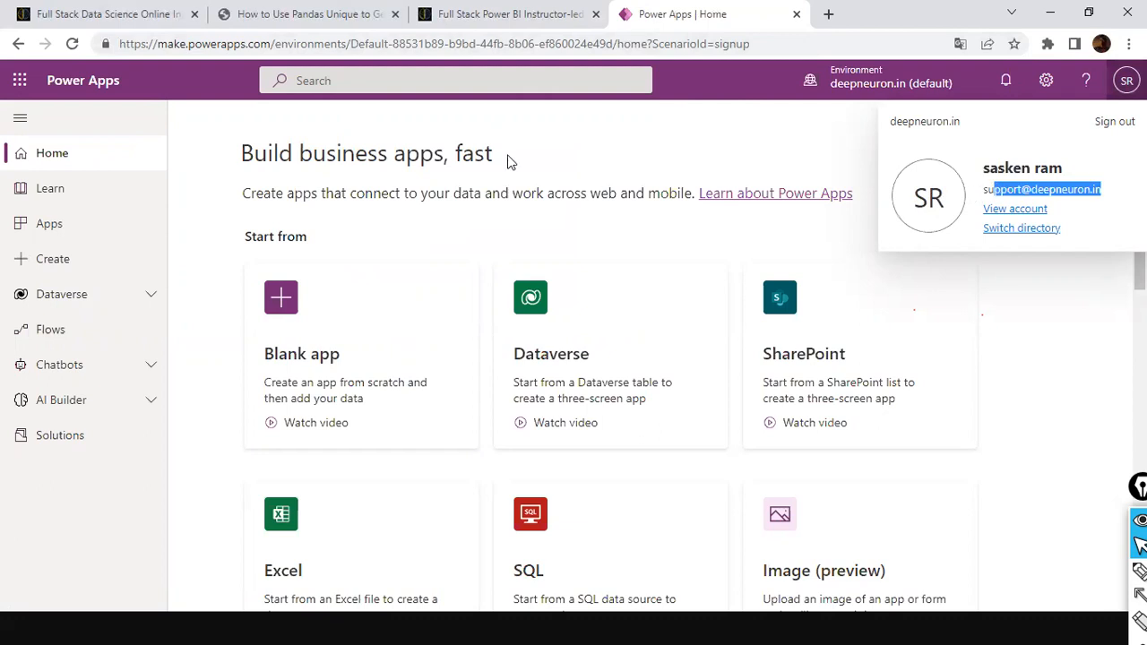
drag(507, 162, 593, 190)
click(650, 163)
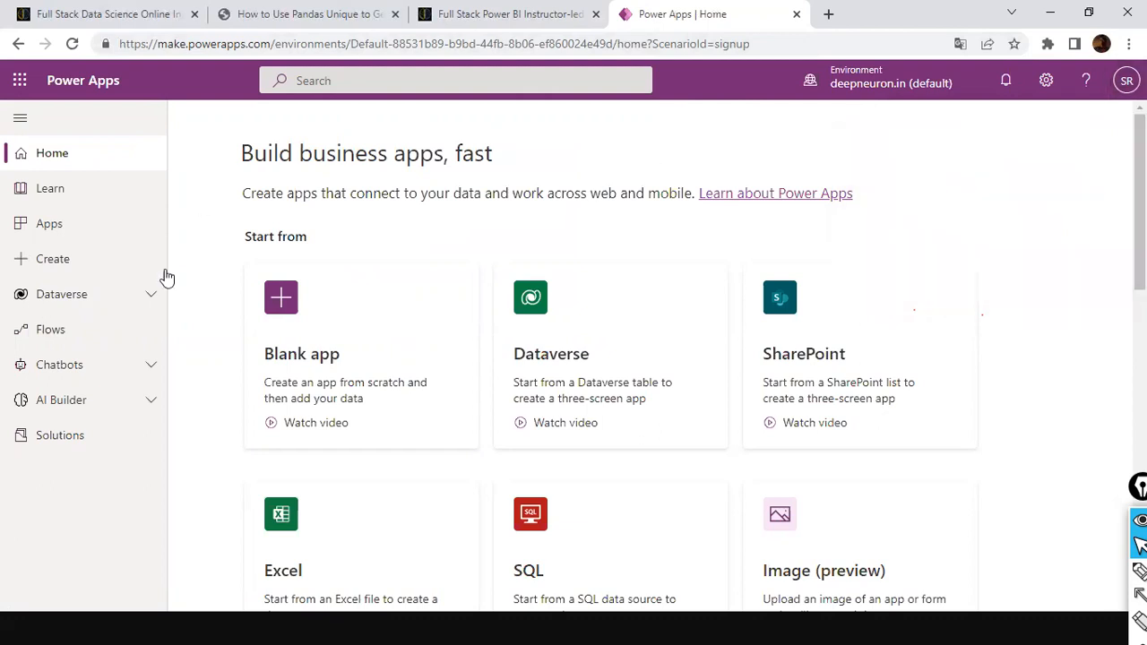
click(153, 296)
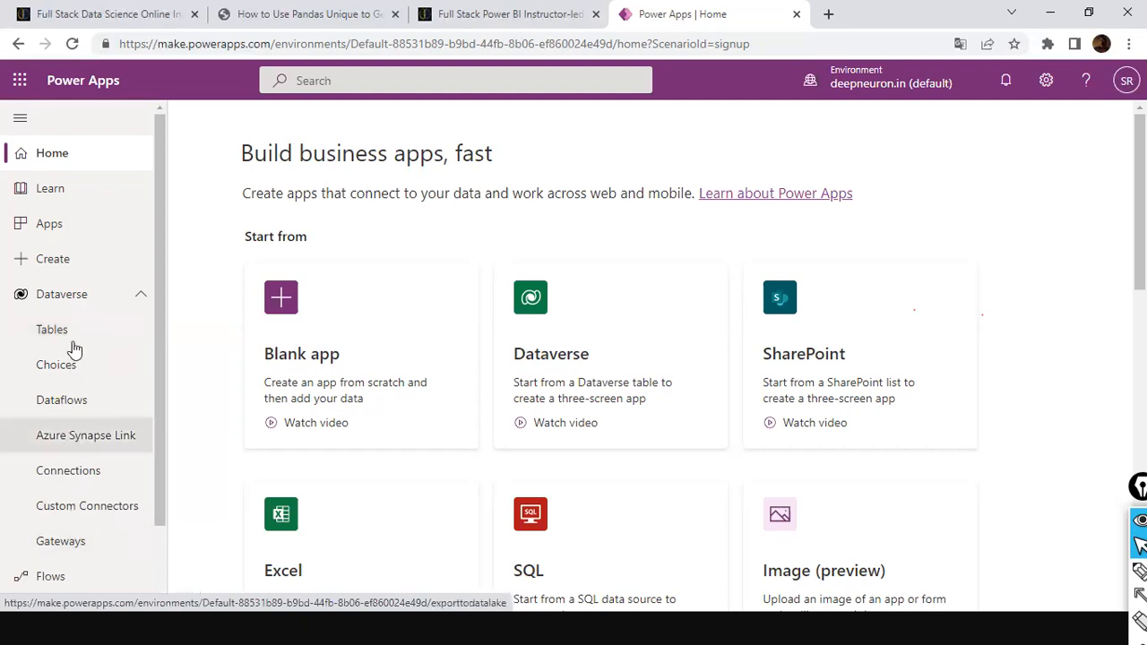
Open the Dataverse Tables list of recommended tables
click(62, 334)
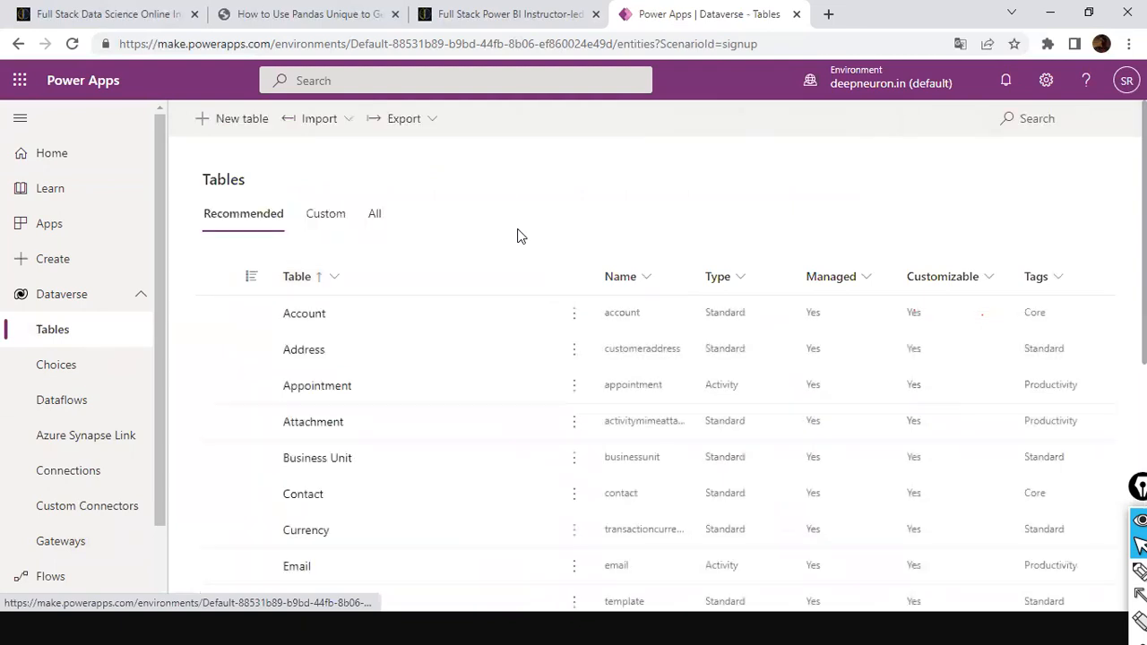
scroll(501, 260, down, 5)
scroll(500, 260, up, 5)
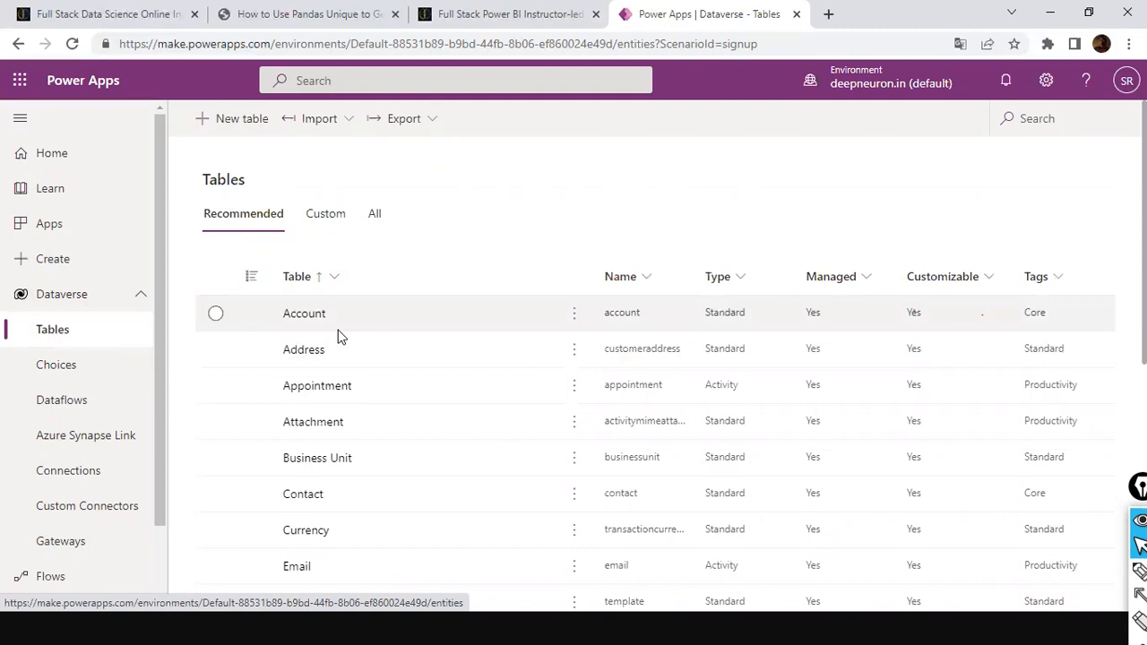
Look at the Export and Import options for tables, closing each without choosing
click(433, 118)
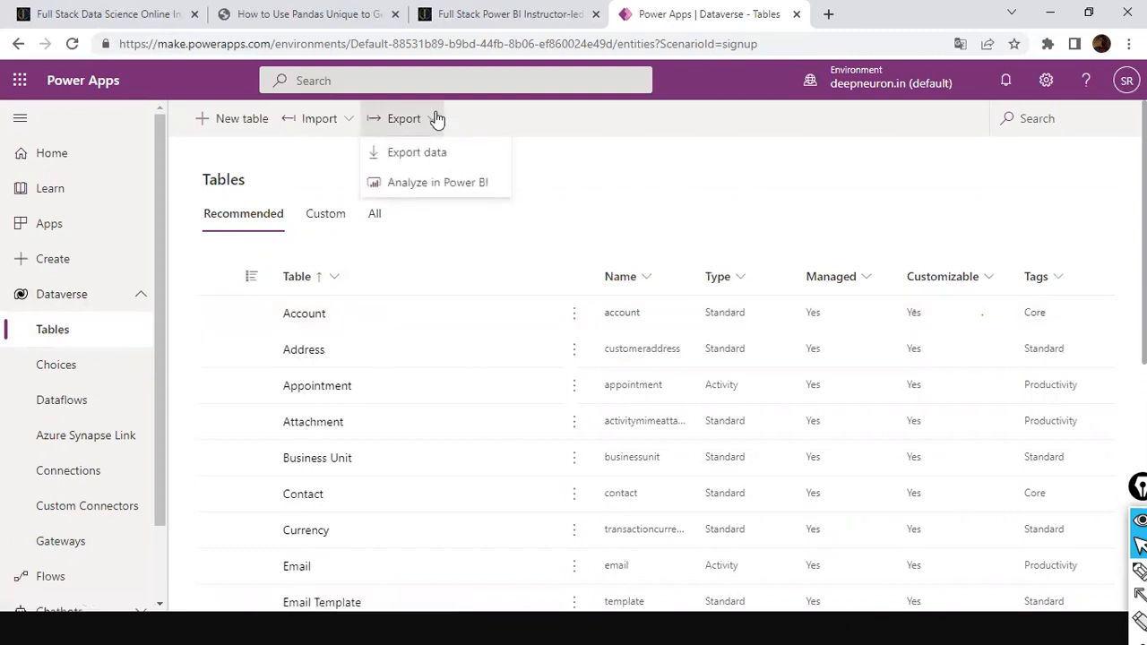
key(Escape)
click(347, 119)
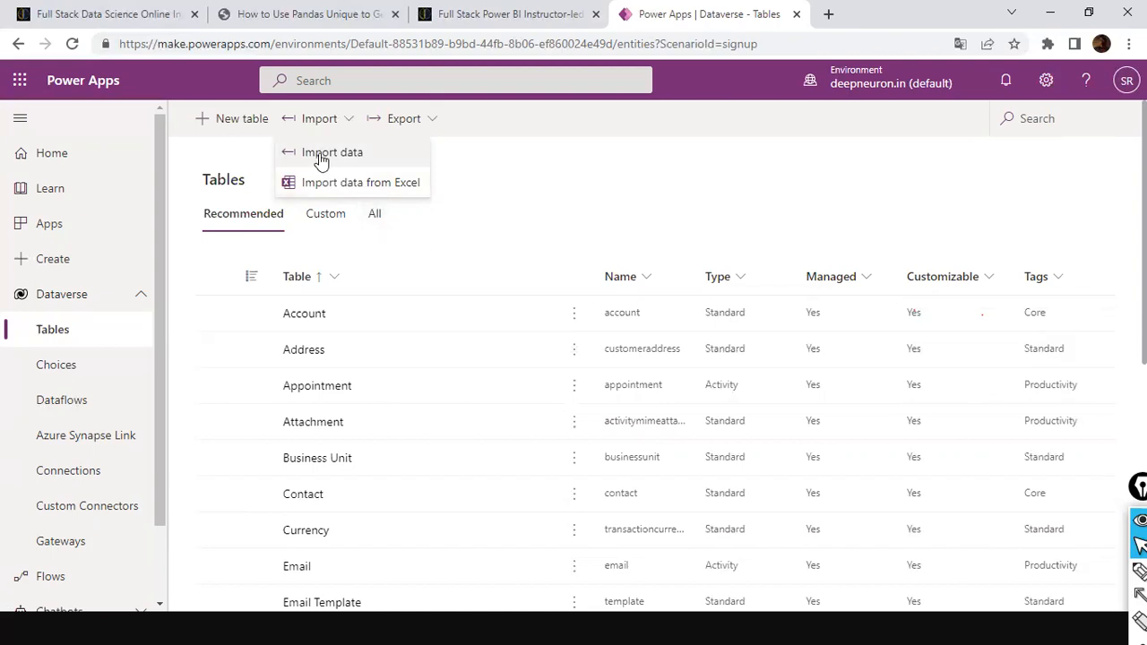
click(538, 134)
click(345, 132)
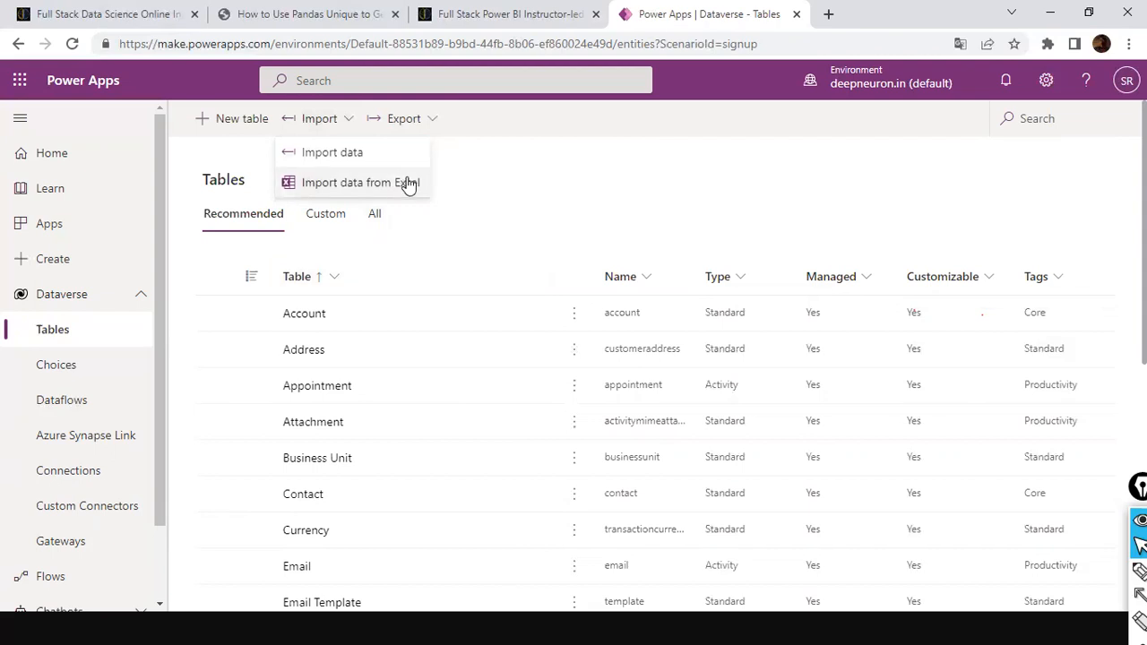
click(244, 134)
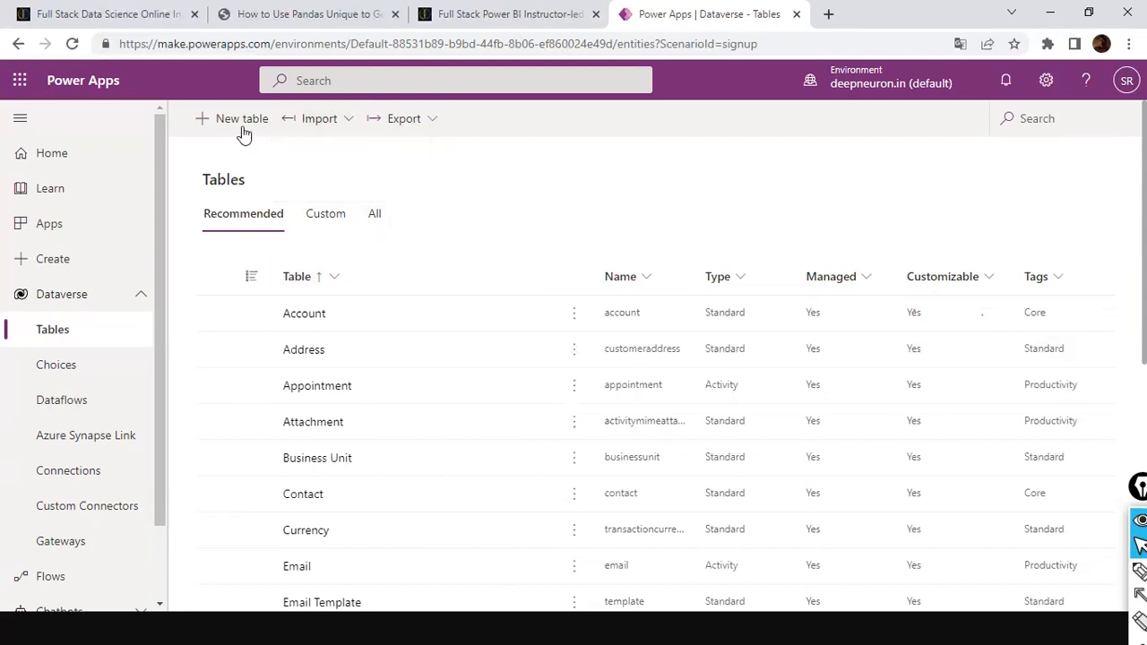
Start a new table and cancel it, then review and close the Export options
click(242, 128)
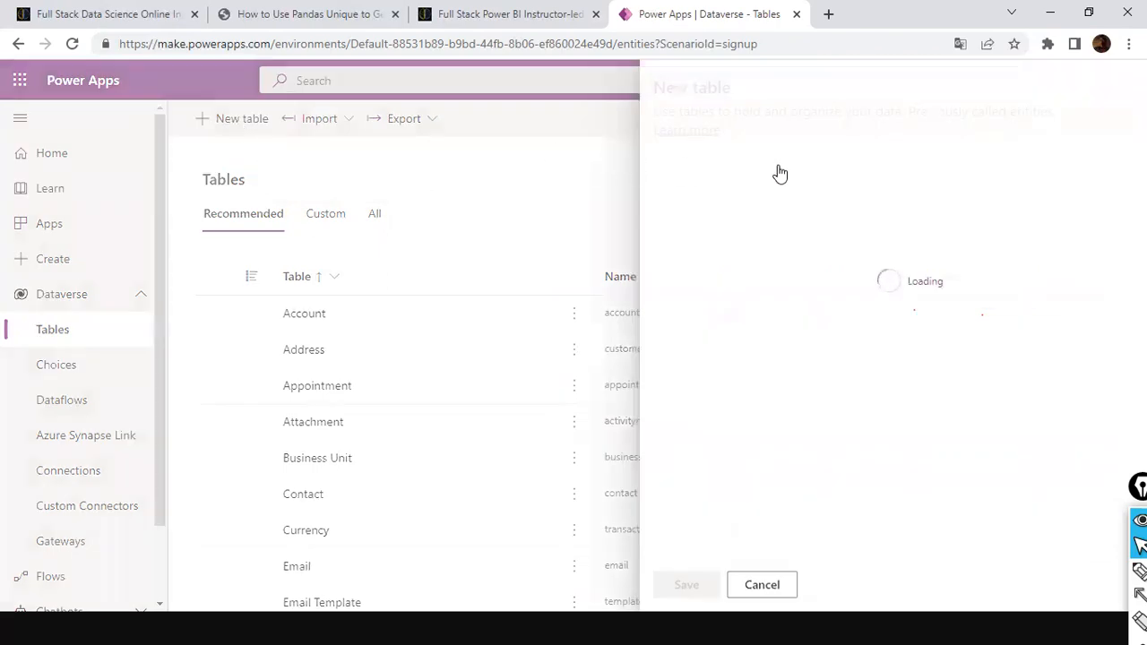
key(Escape)
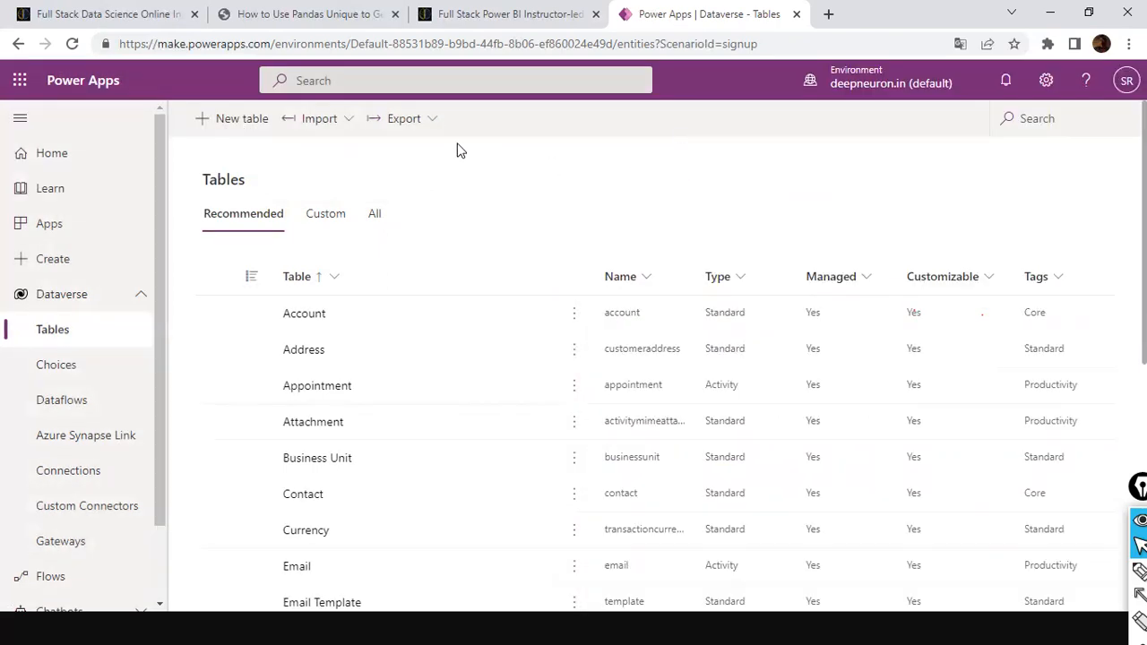
click(429, 125)
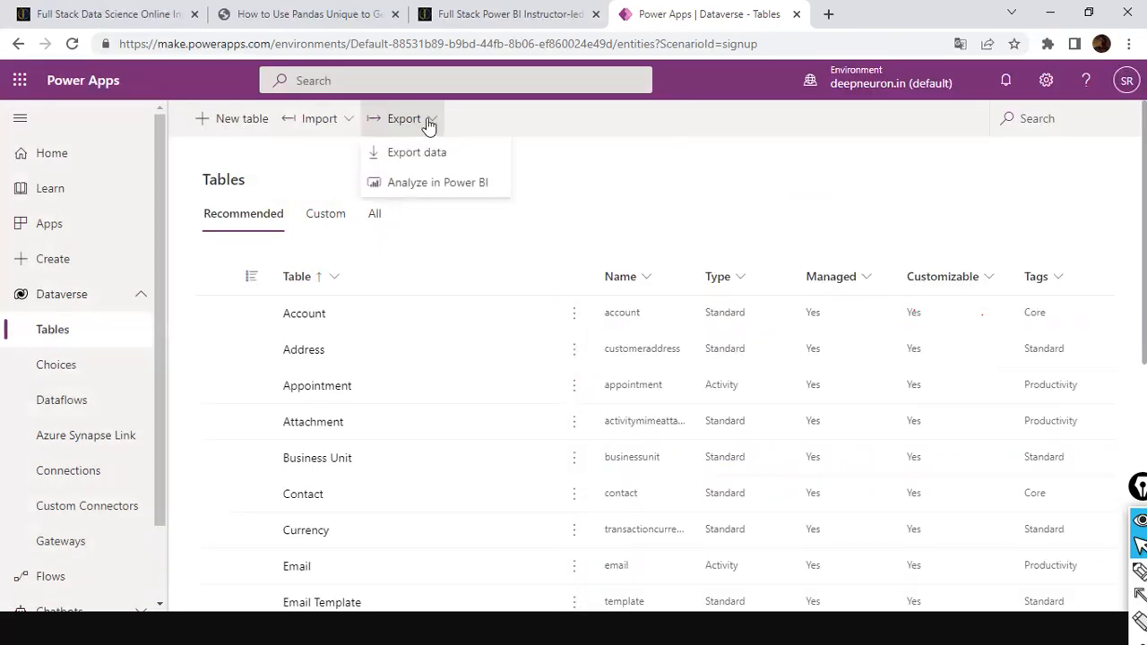
click(534, 147)
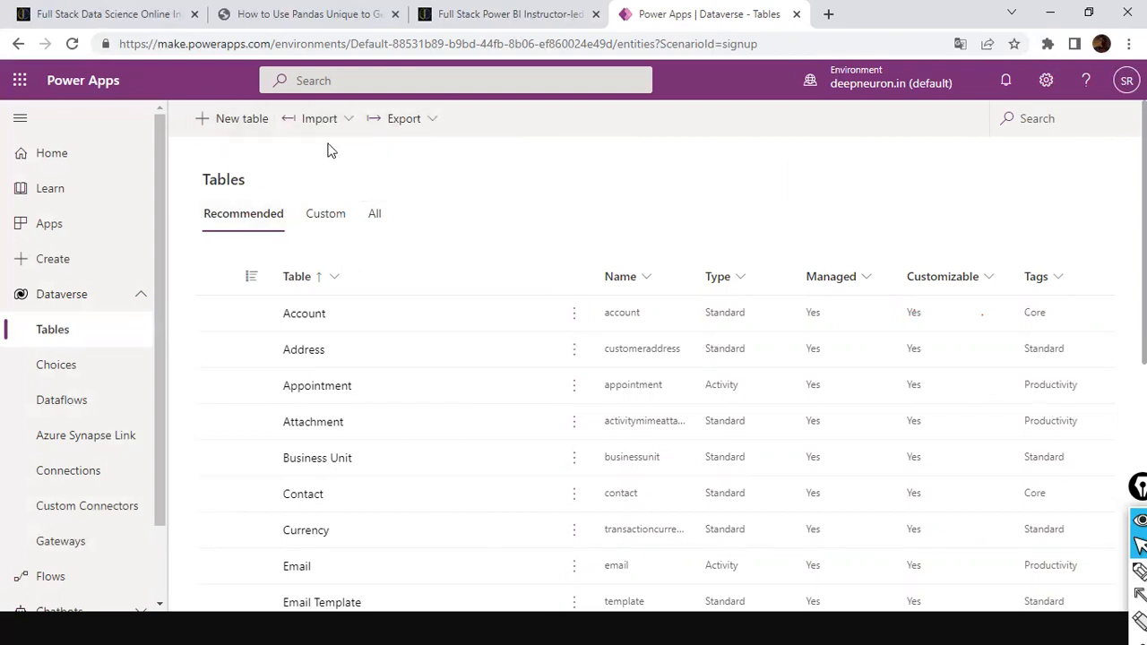
scroll(390, 262, down, 1)
scroll(390, 262, up, 1)
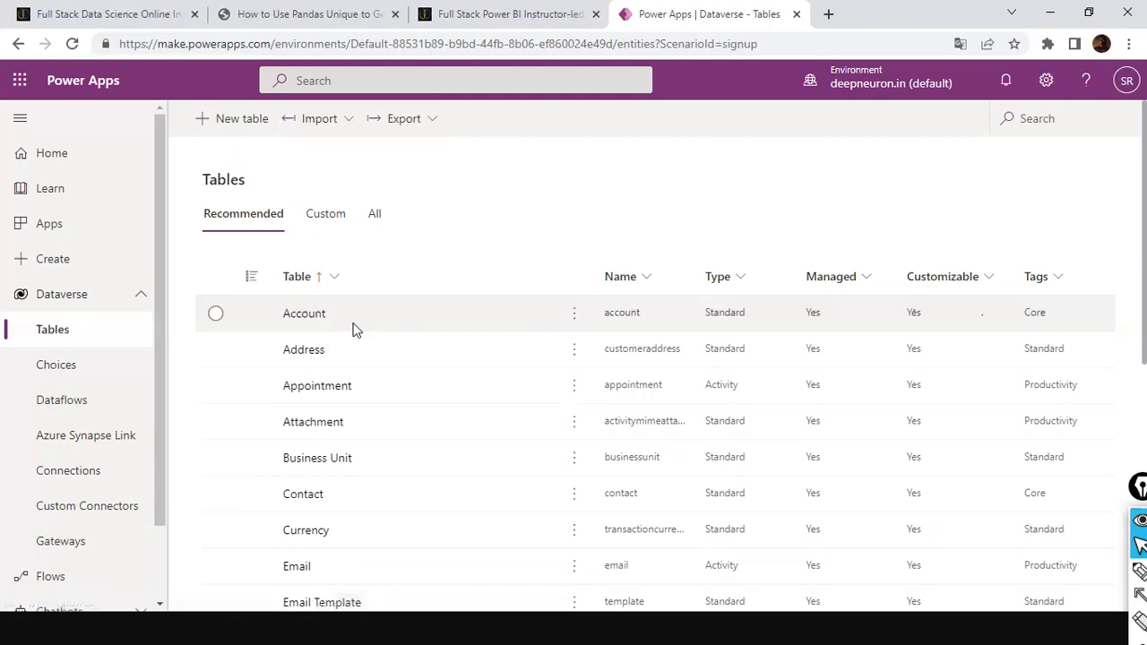
scroll(354, 340, down, 5)
scroll(356, 368, up, 6)
Open the Account table and scroll to its columns and data grid of sample records
click(307, 315)
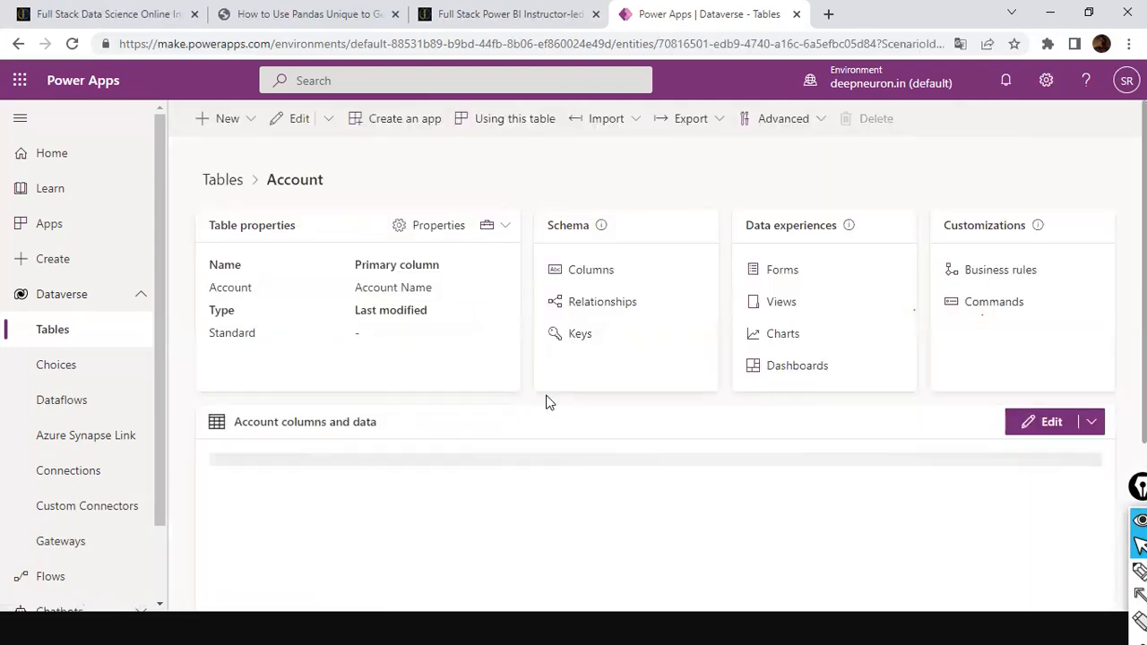
scroll(550, 403, down, 3)
scroll(549, 403, up, 3)
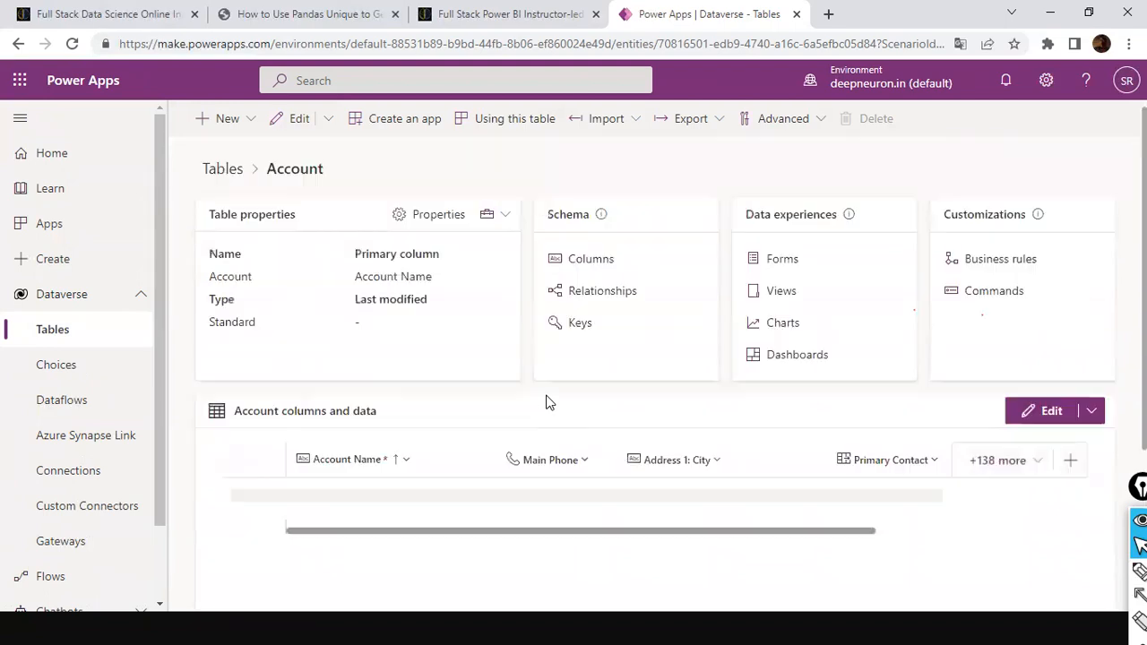
scroll(550, 403, down, 3)
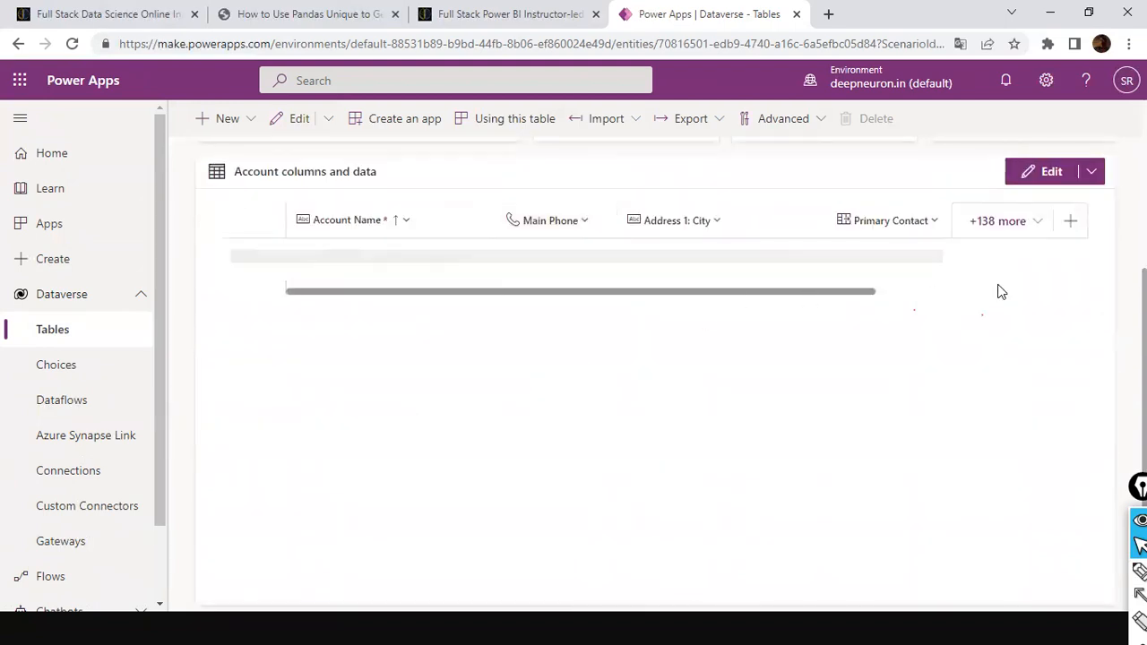
scroll(986, 296, up, 3)
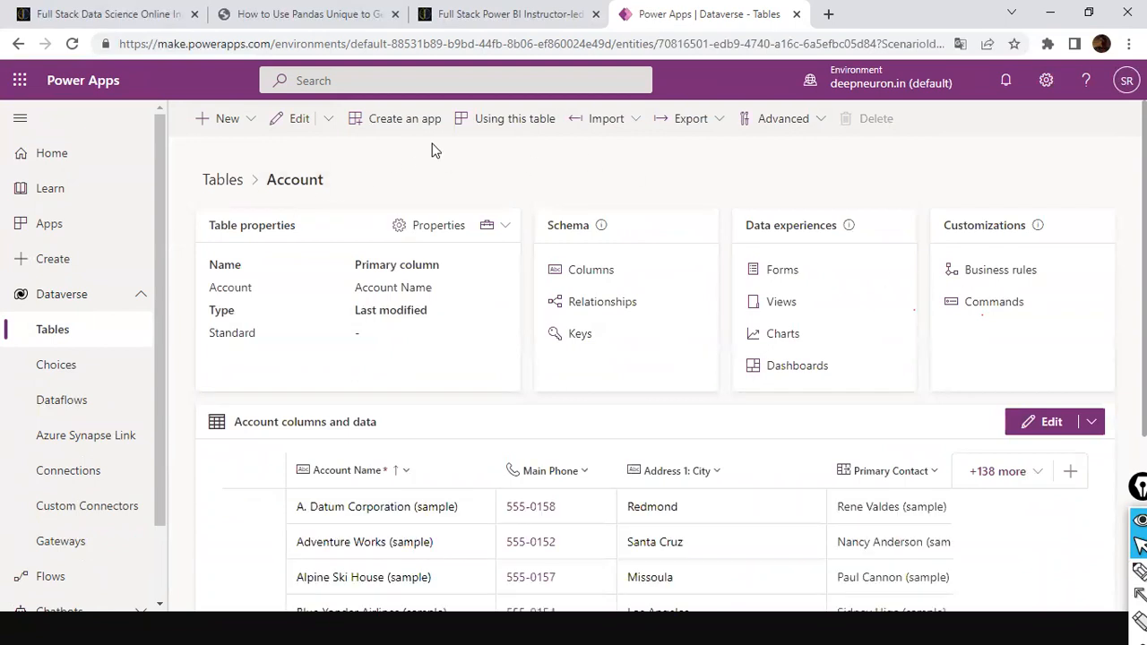
scroll(471, 323, down, 2)
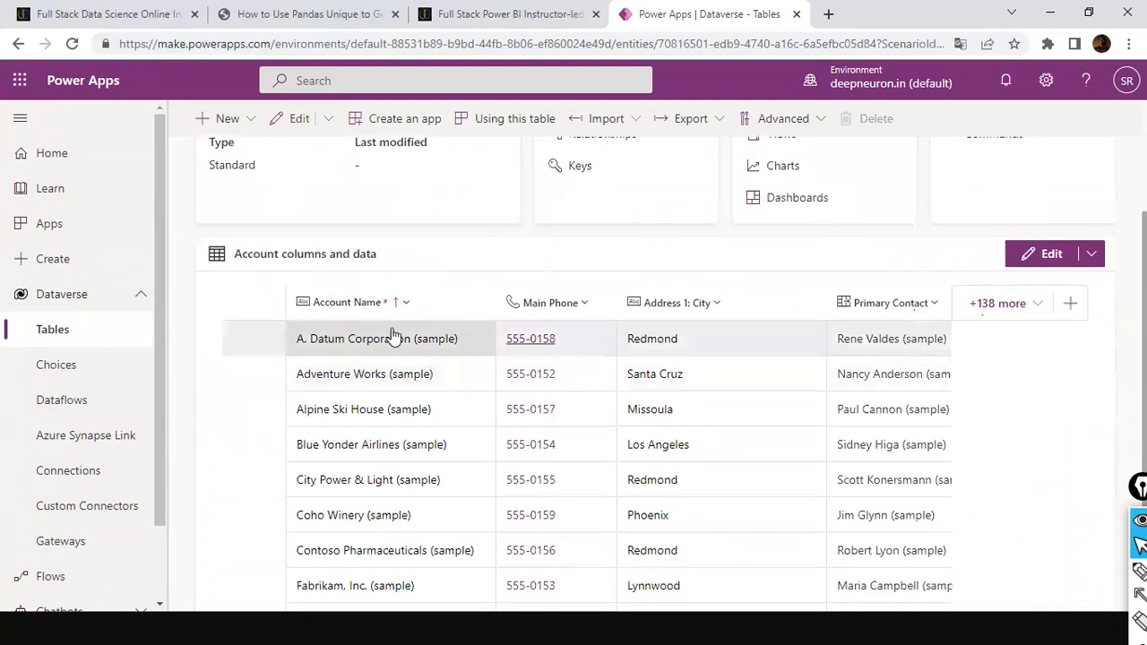
scroll(316, 268, up, 1)
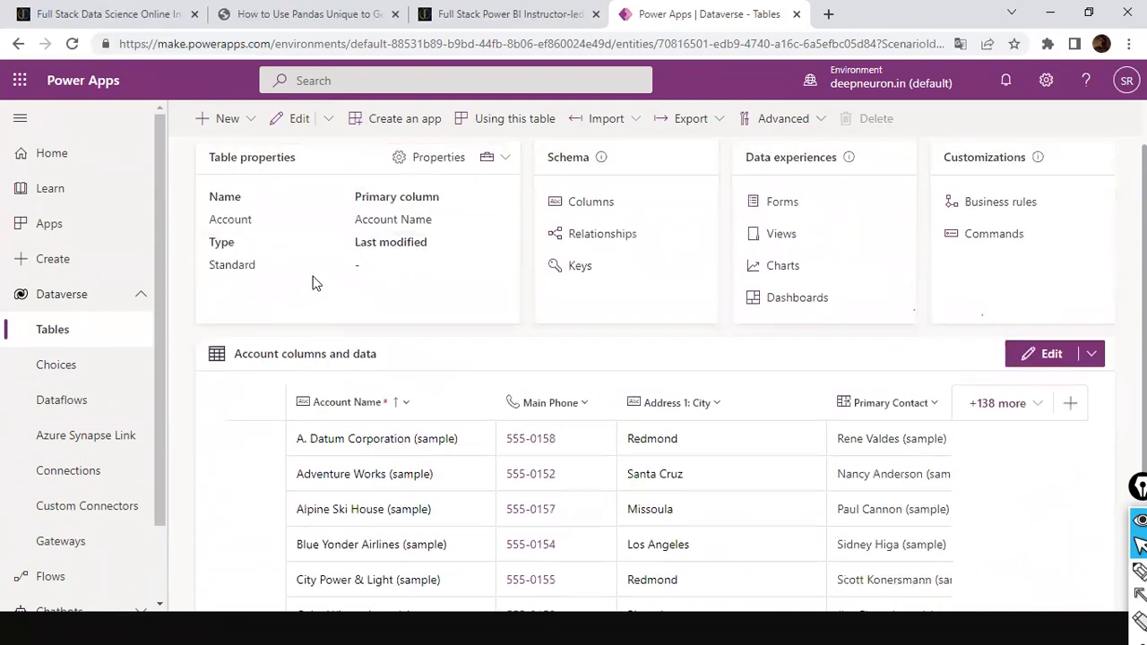
scroll(313, 283, up, 1)
scroll(362, 242, down, 3)
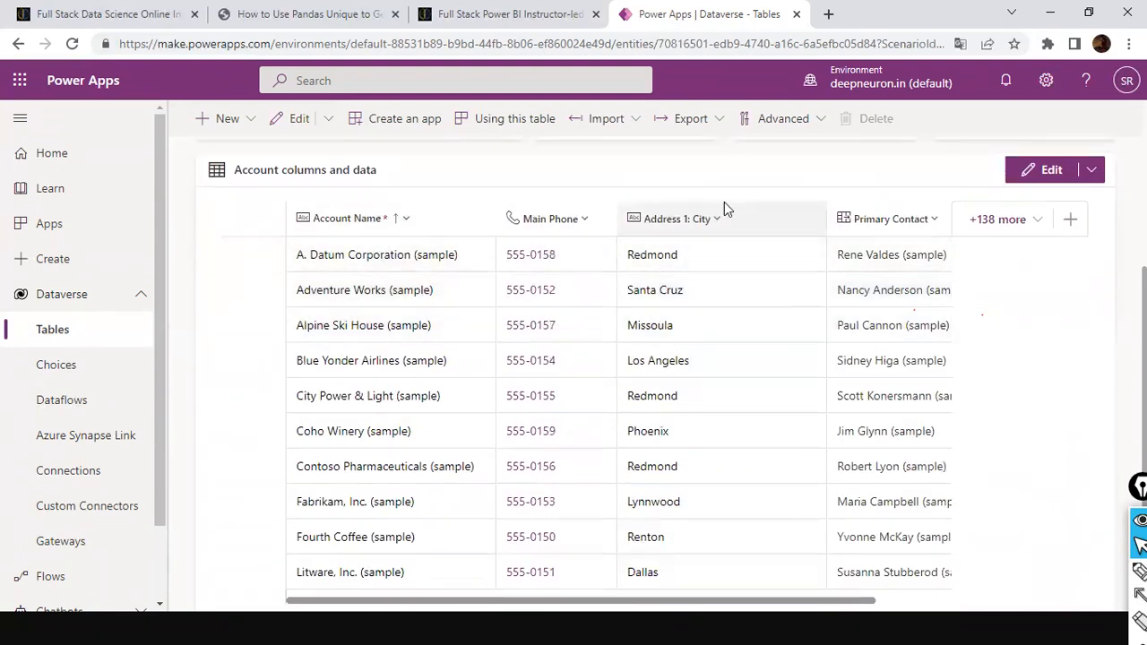
scroll(947, 314, down, 1)
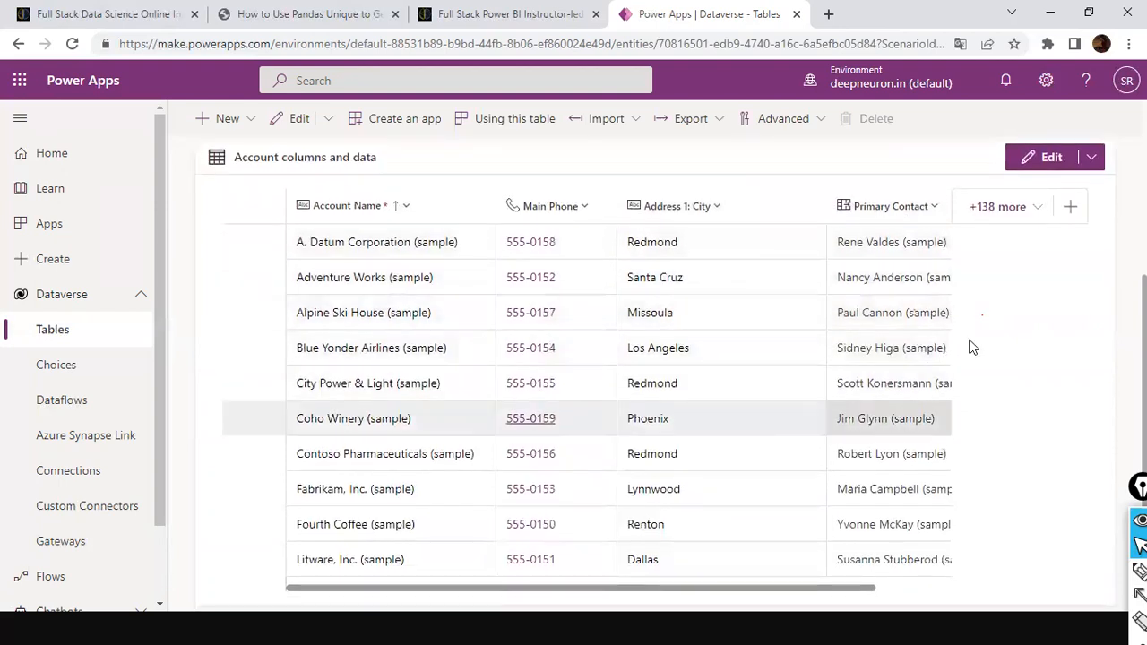
click(1050, 204)
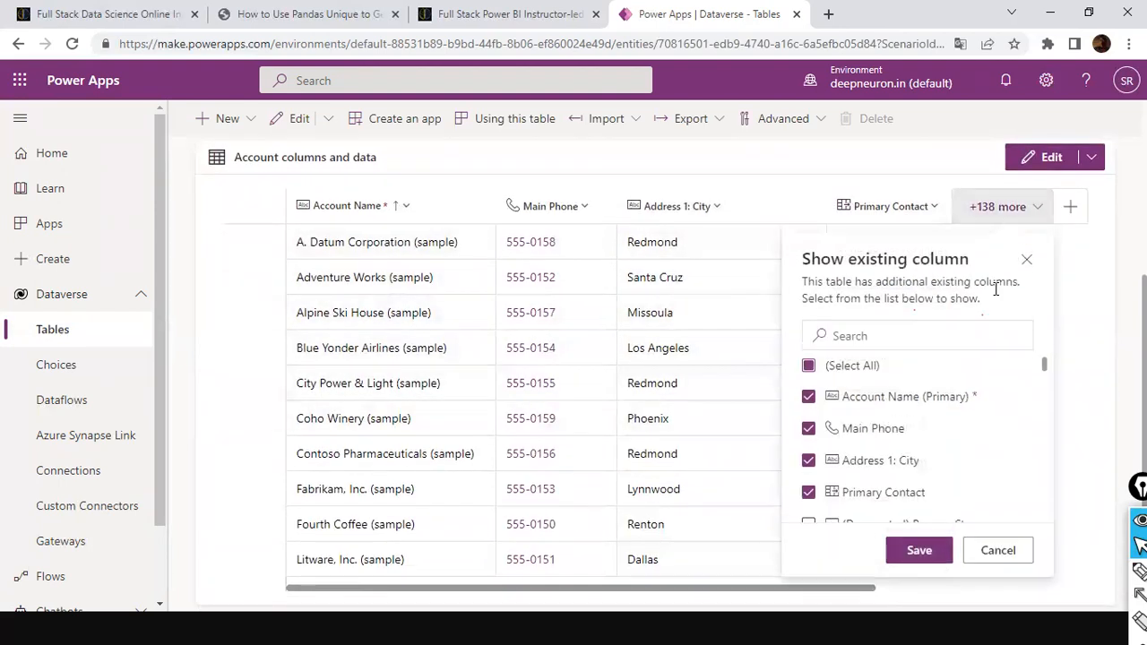
scroll(958, 403, down, 3)
scroll(958, 411, down, 10)
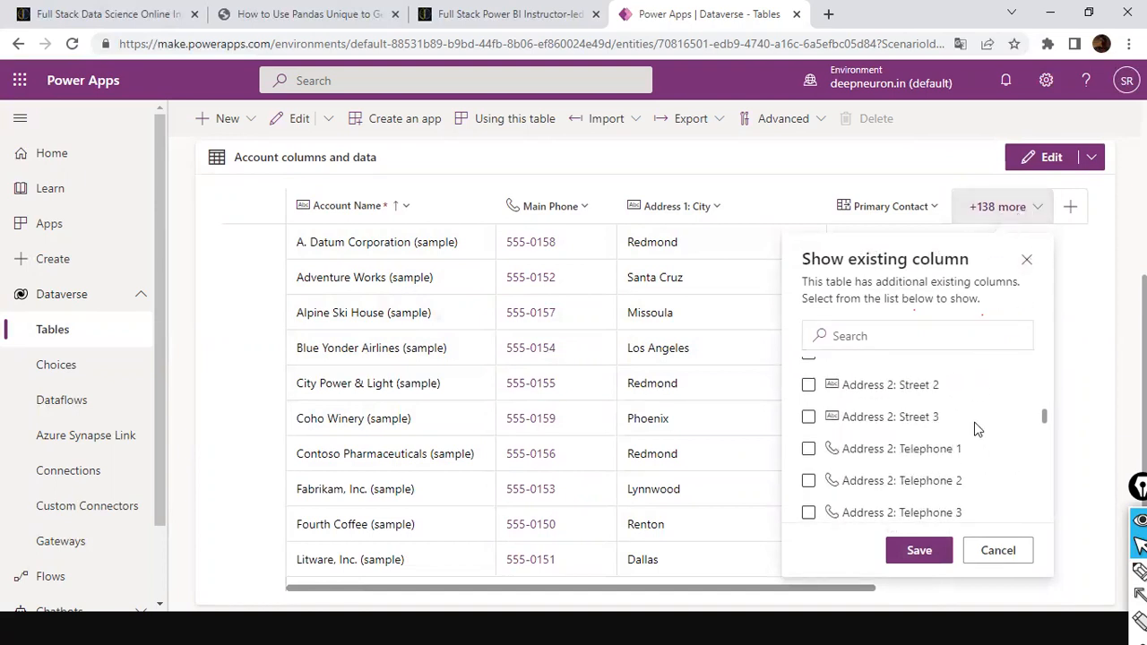
scroll(809, 381, up, 8)
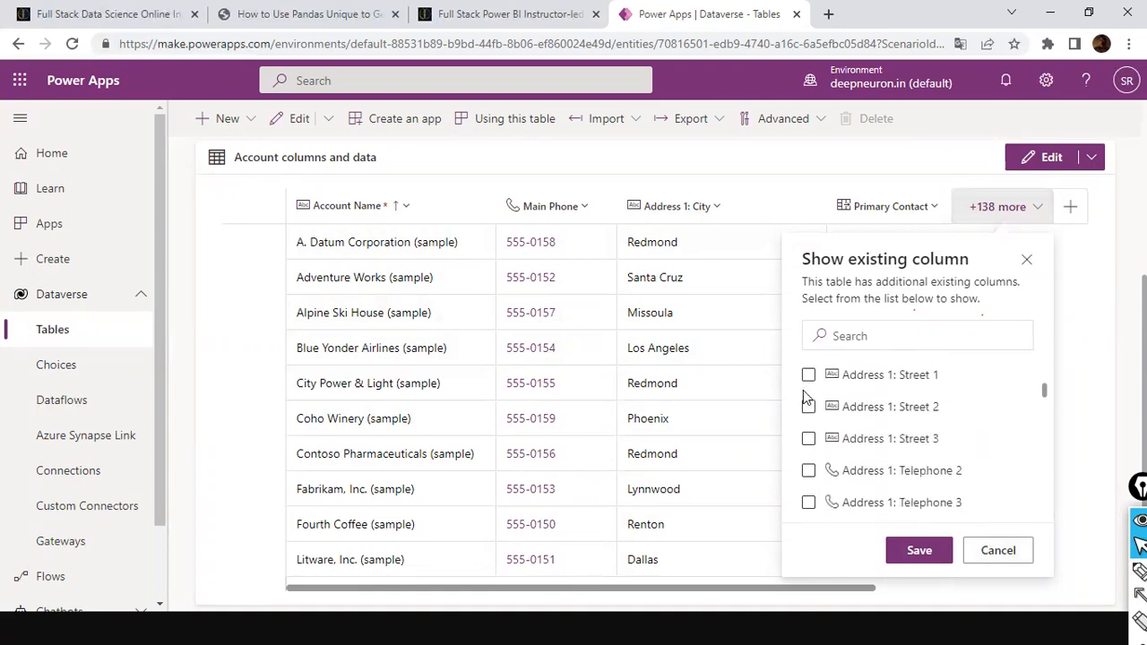
scroll(809, 395, up, 5)
scroll(809, 398, down, 3)
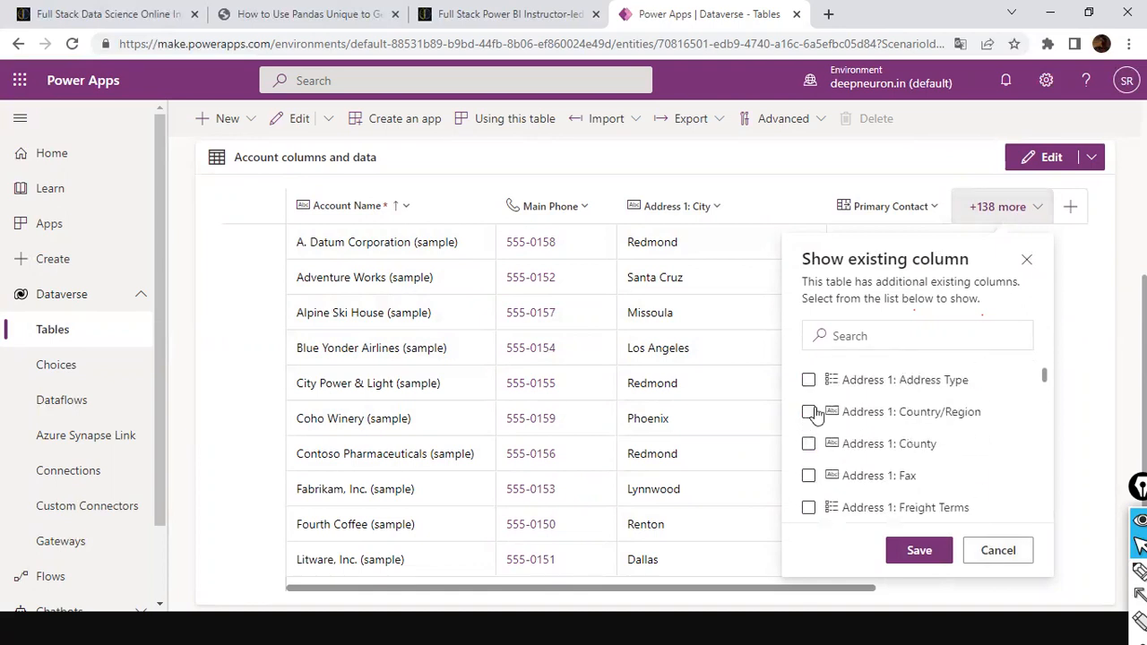
scroll(819, 404, down, 10)
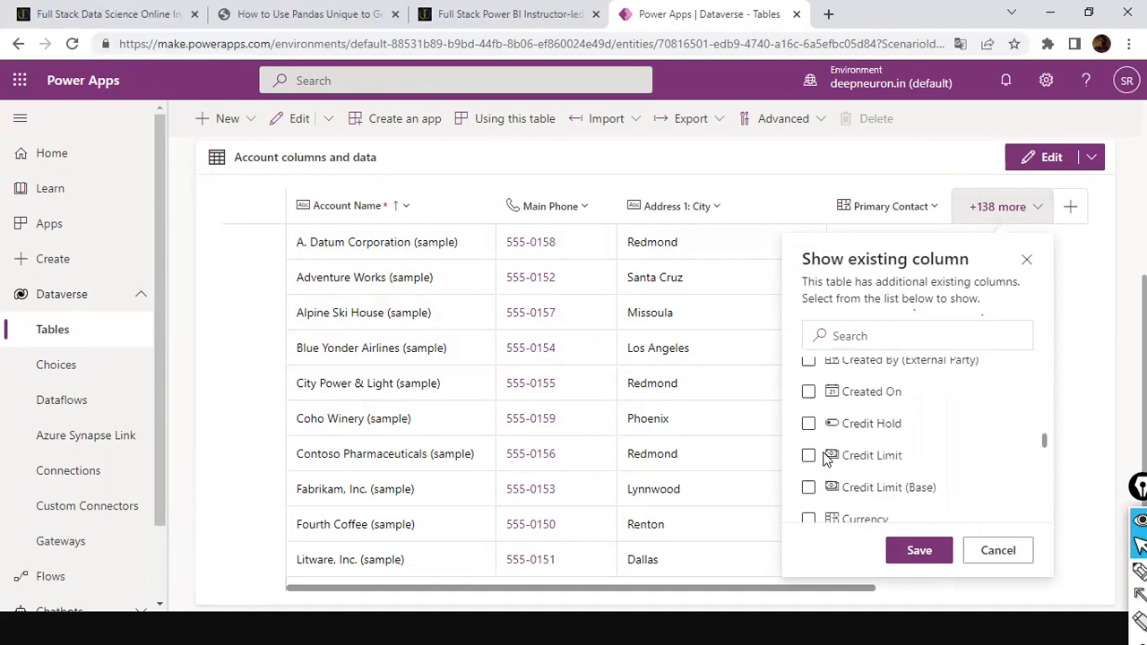
scroll(820, 448, down, 10)
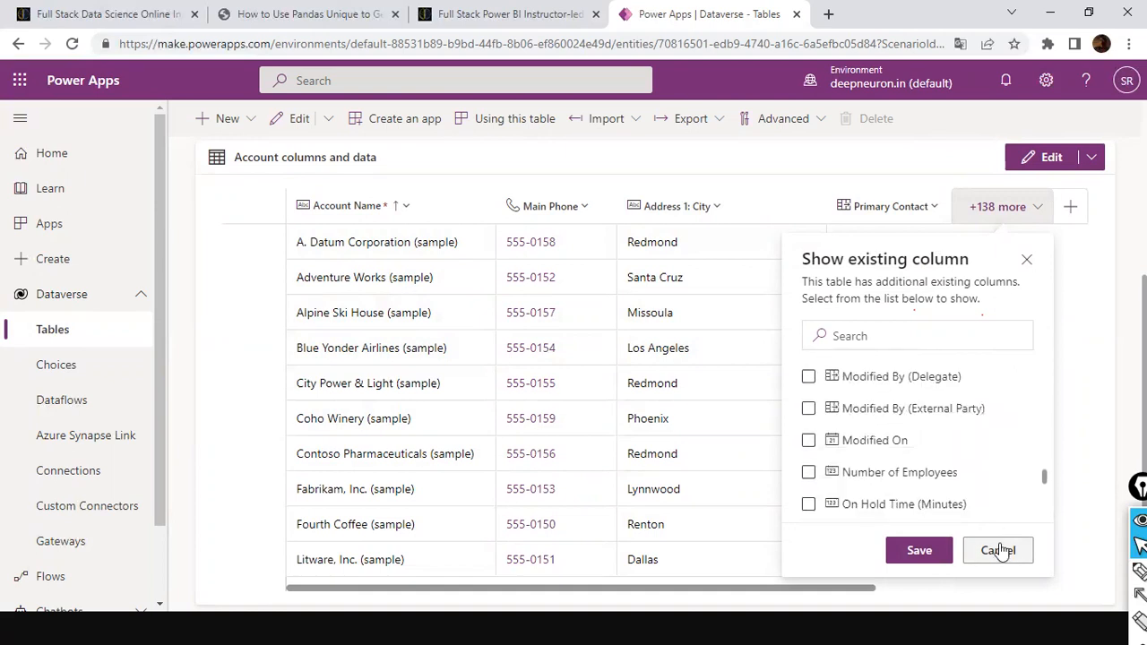
click(729, 313)
Copy the instance URL from the Settings session details, then close the dialog
scroll(973, 350, up, 3)
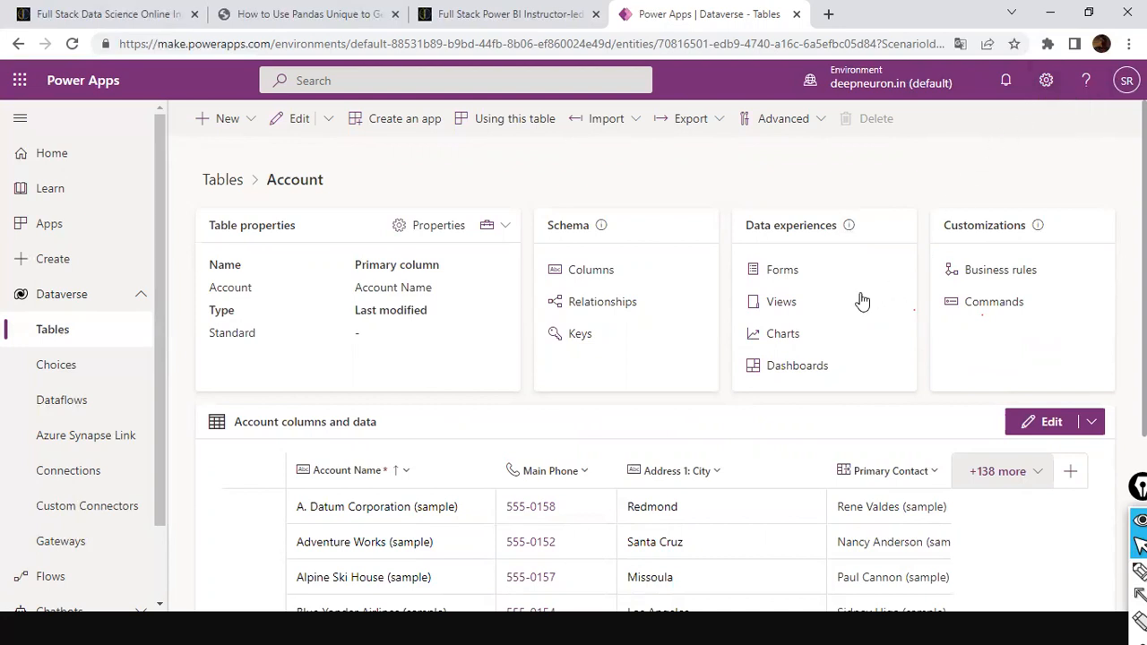
drag(1021, 67, 1064, 114)
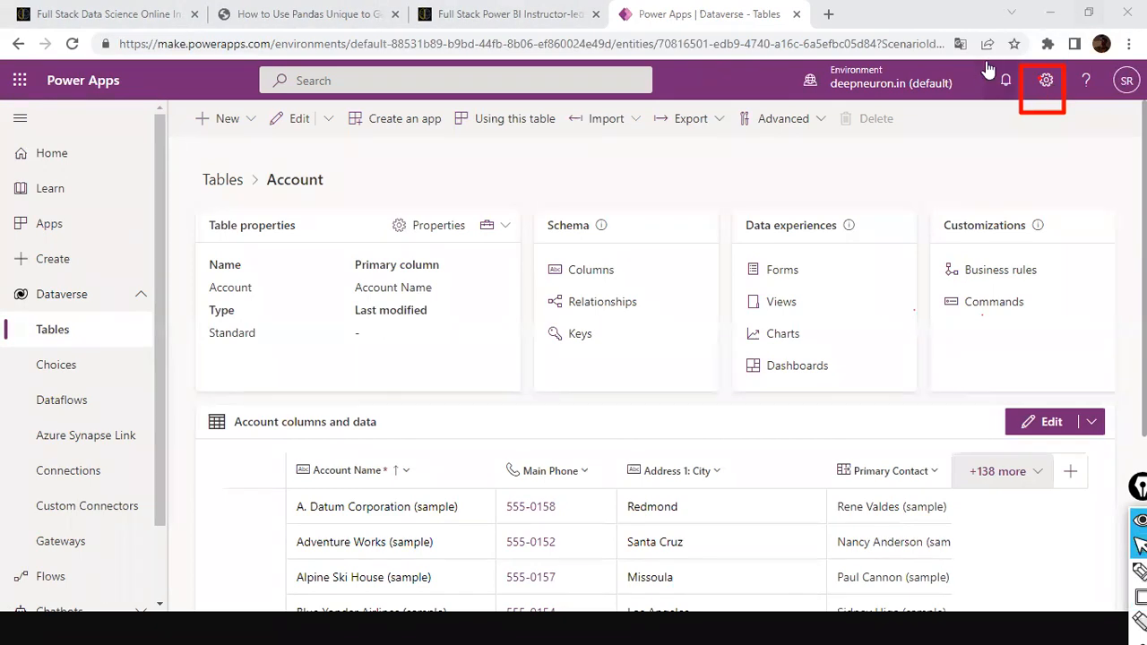
click(1046, 82)
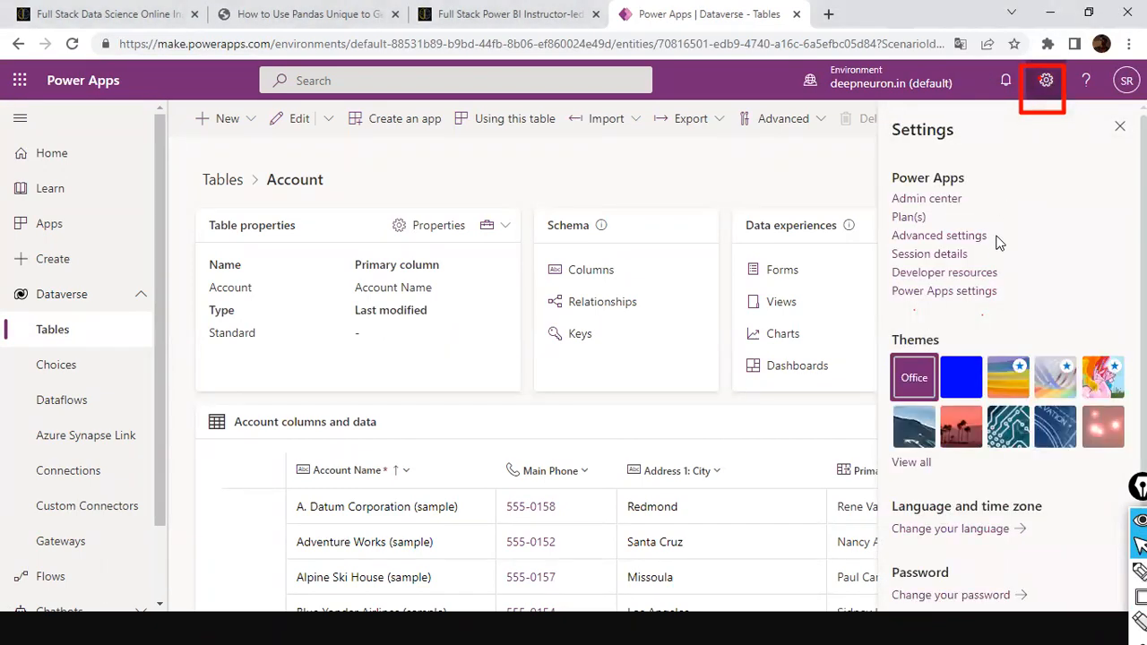
click(925, 256)
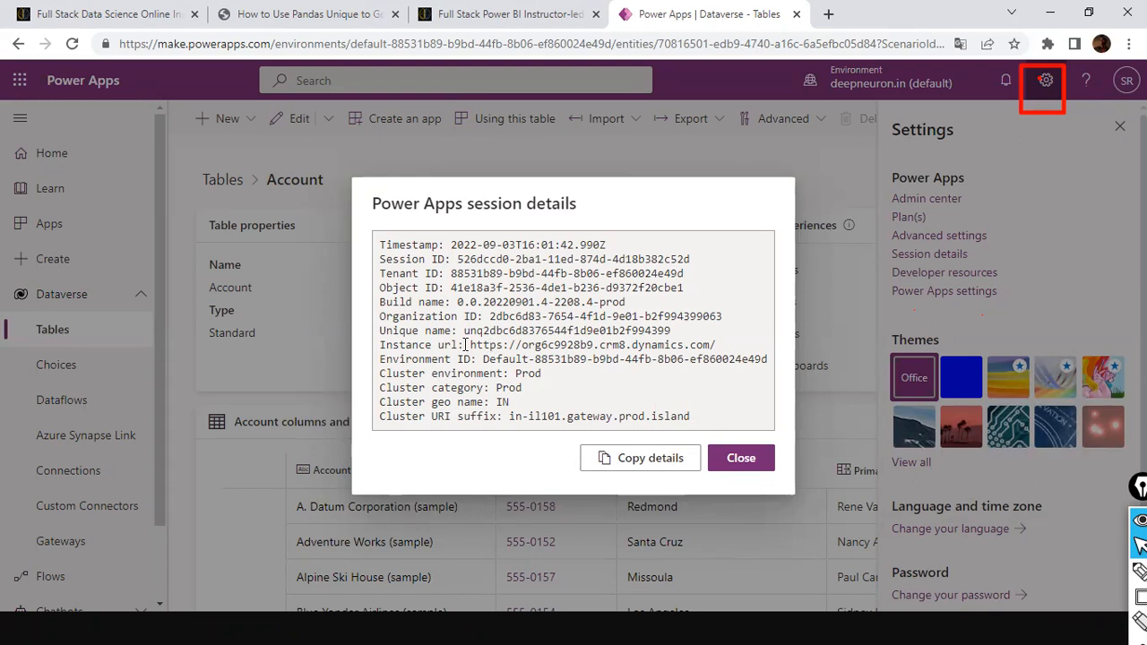
drag(467, 344, 724, 347)
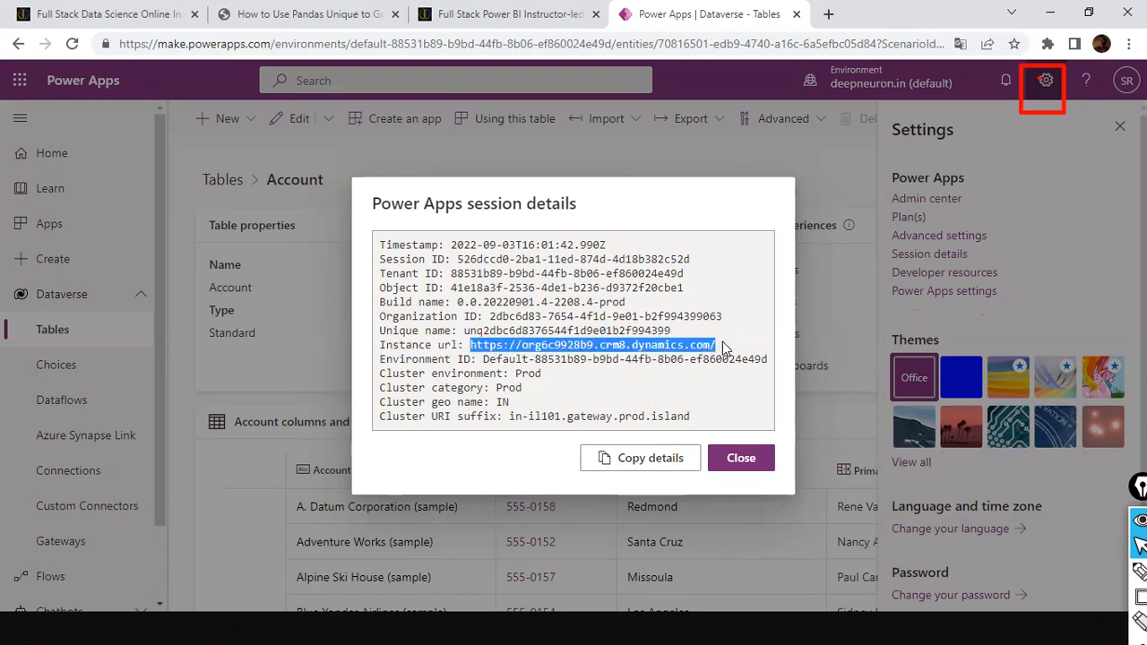
right_click(672, 352)
click(702, 362)
click(728, 459)
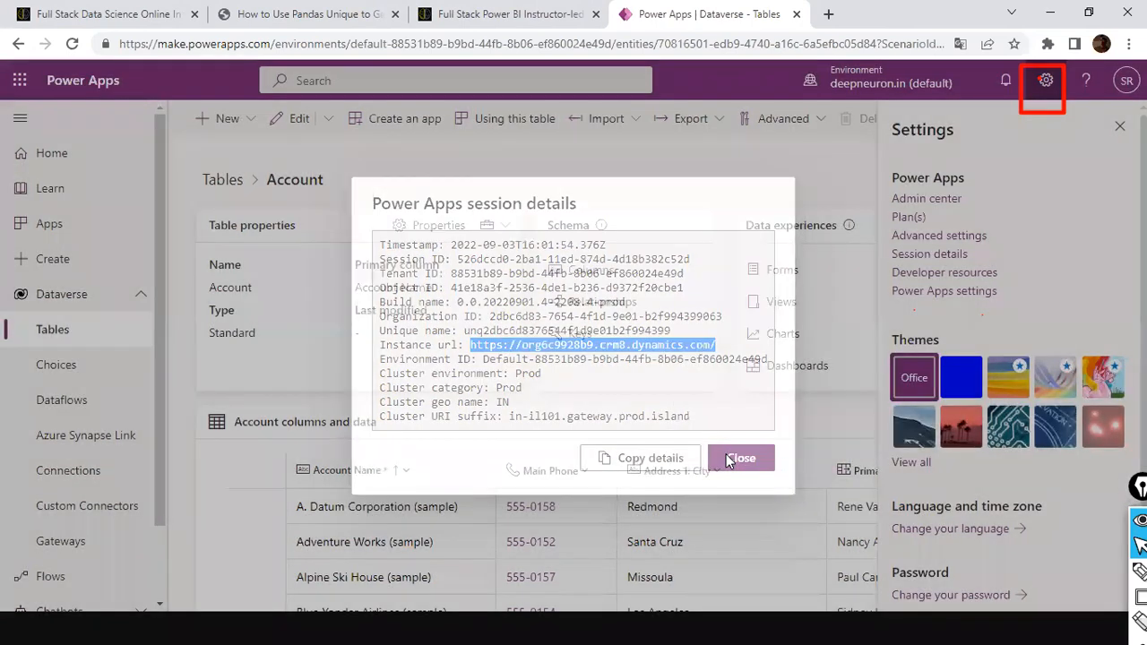
In Power BI Desktop, start a Dataverse connection and sign in with the organisational account
key(alt+Tab)
key(Tab)
key(Tab)
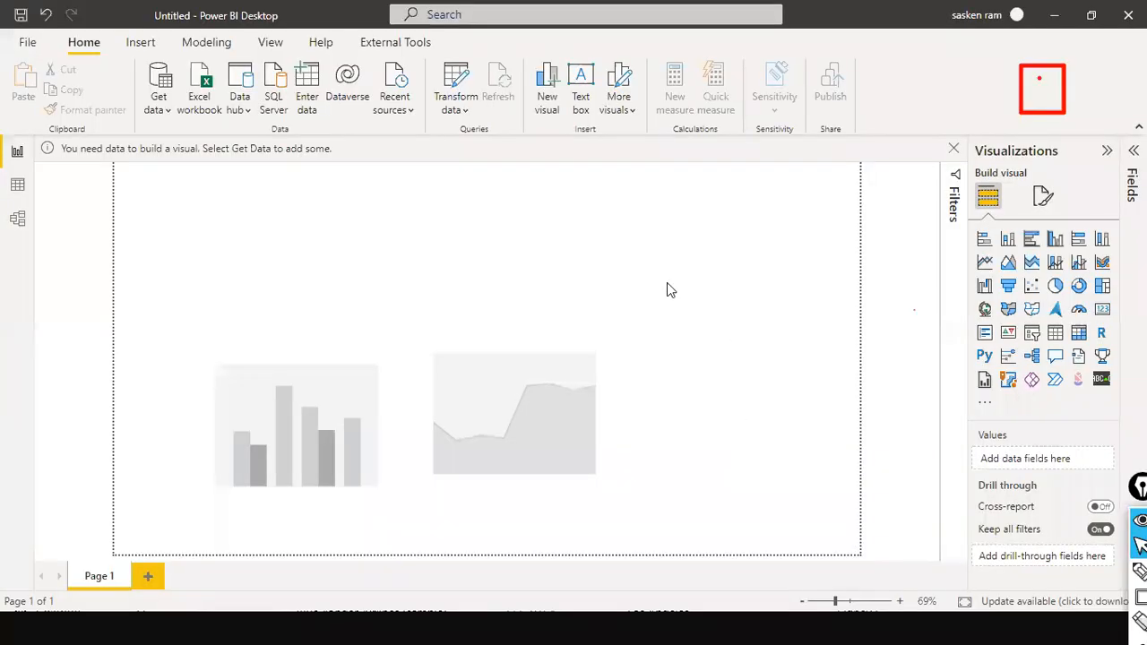
click(341, 98)
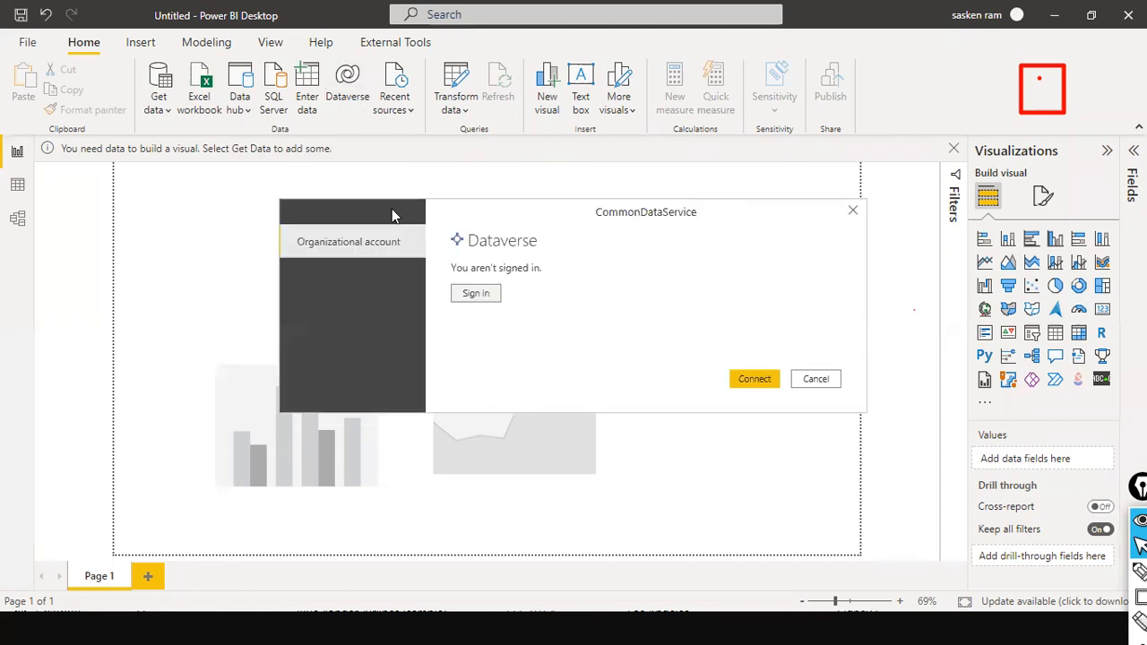
click(475, 293)
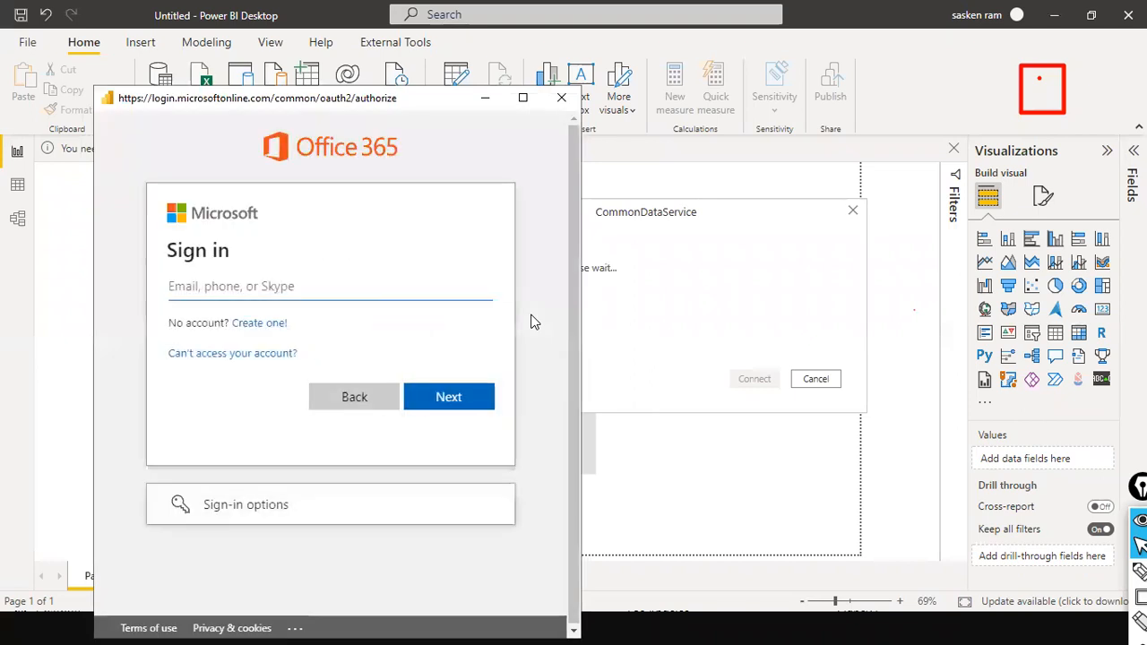
Enter the account e-mail address in the Microsoft sign-in and continue to the password page
text(s)
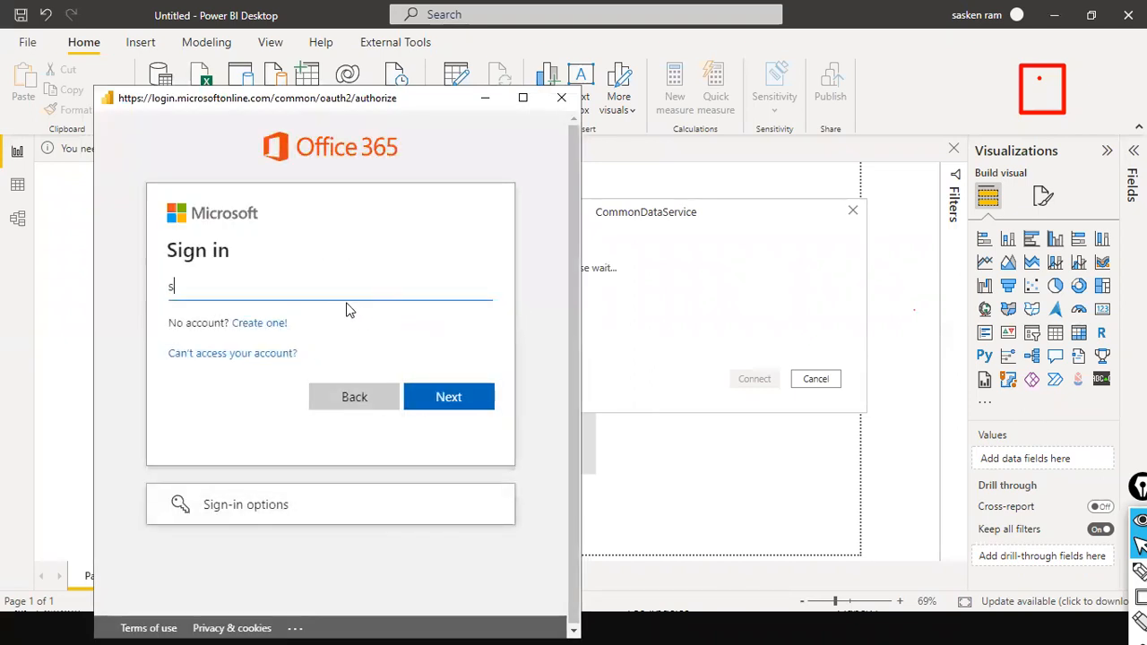
text(dd)
key(BackSpace)
key(BackSpace)
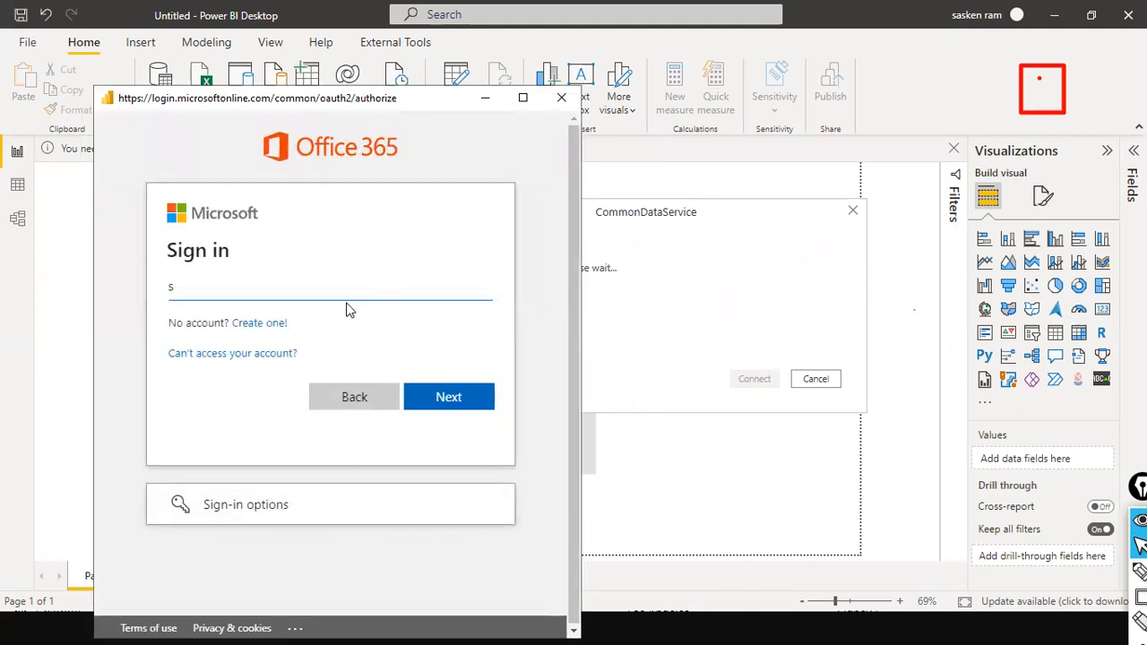
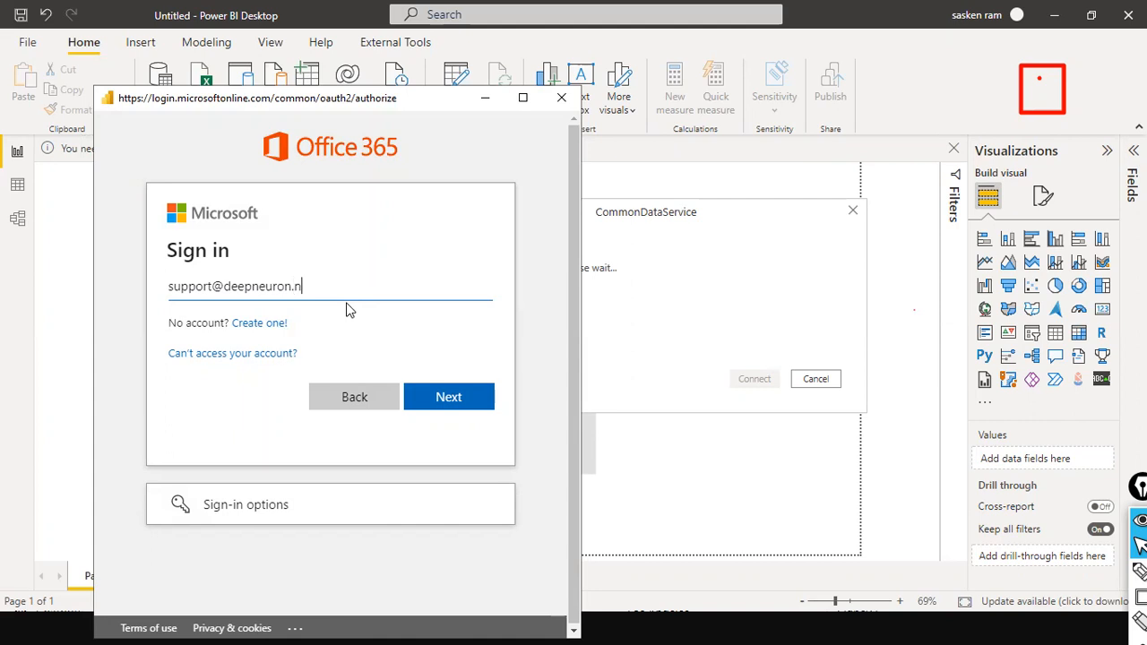
click(423, 412)
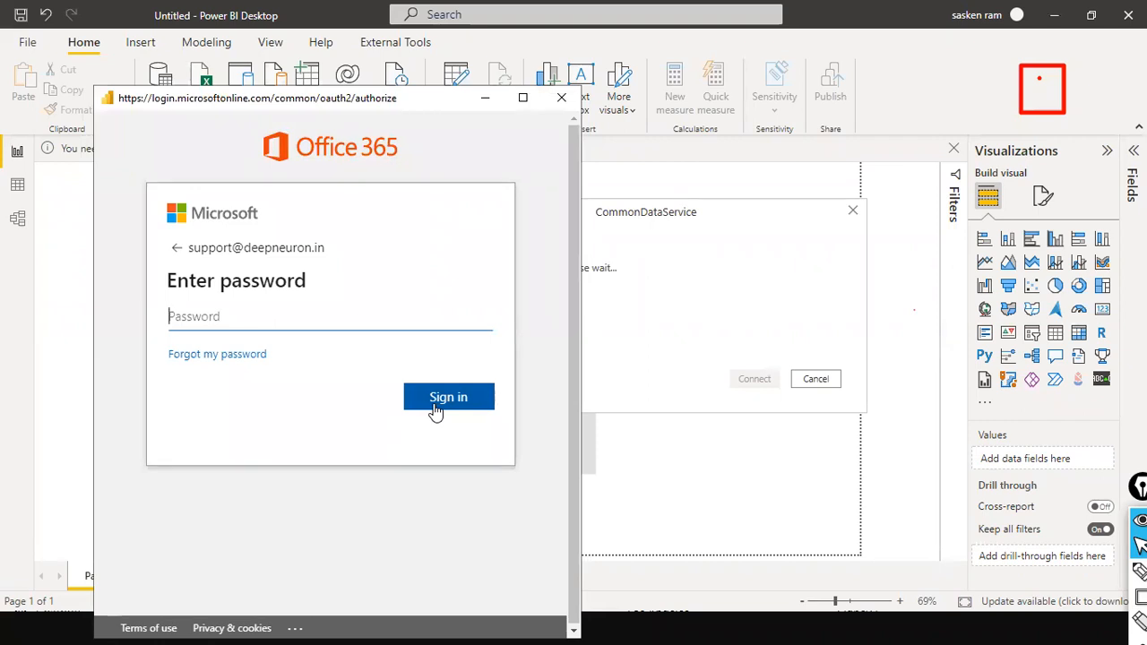
Enter the account password and sign in, retrying until the organisational account is signed in
text(••••••••)
click(435, 405)
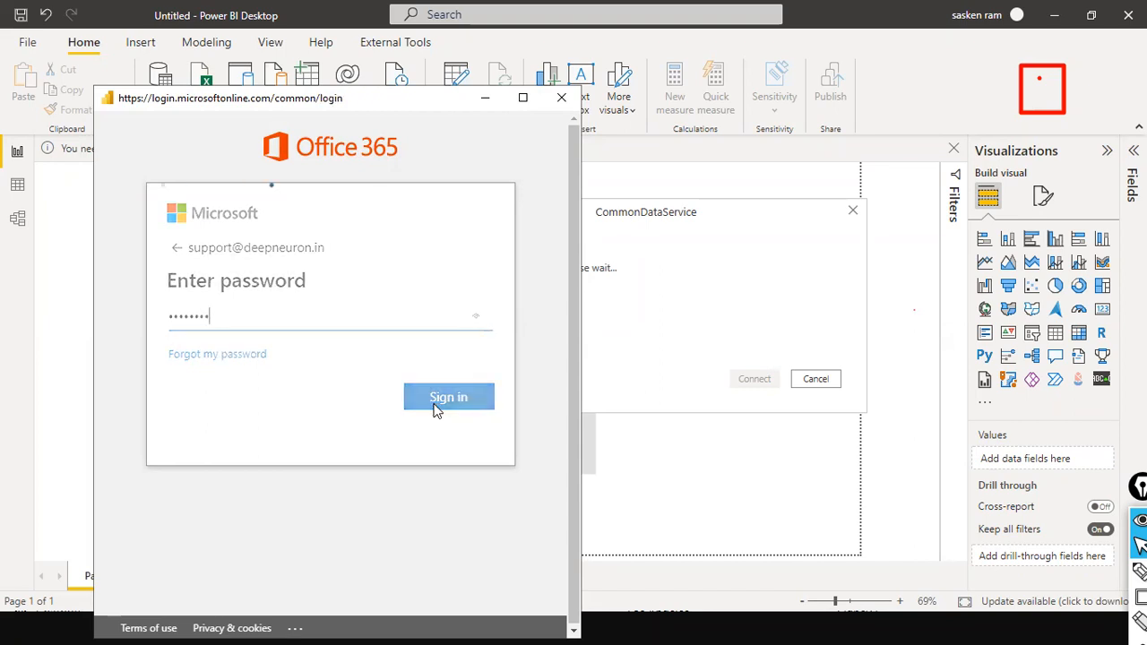
text(•••••••••)
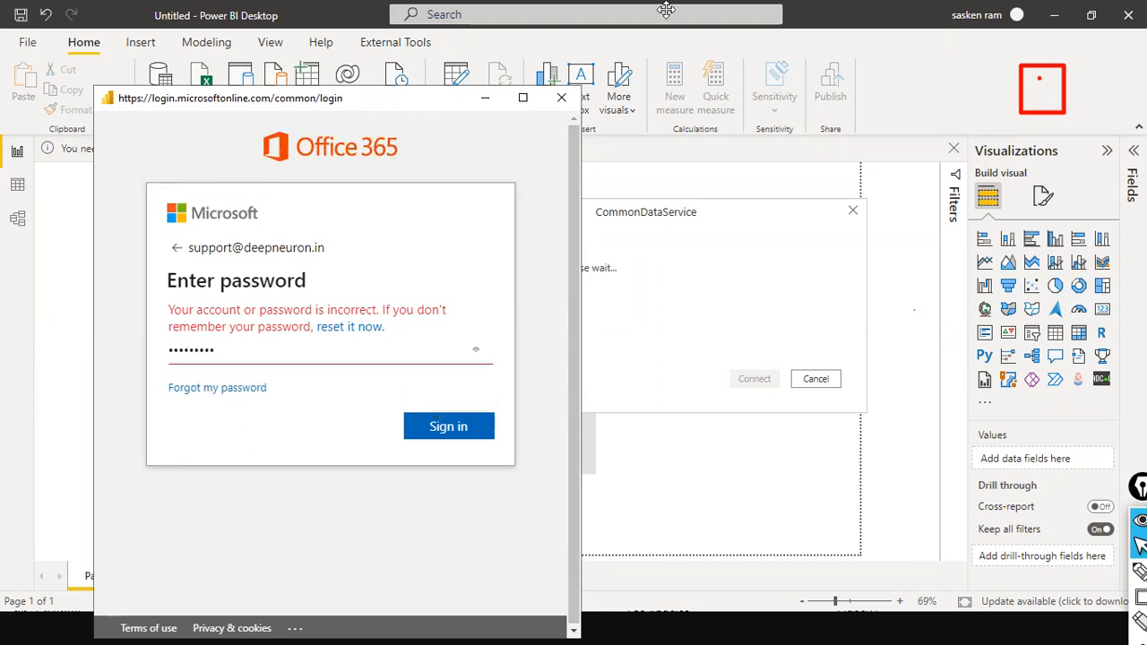
click(454, 434)
text(•••••••••)
click(457, 424)
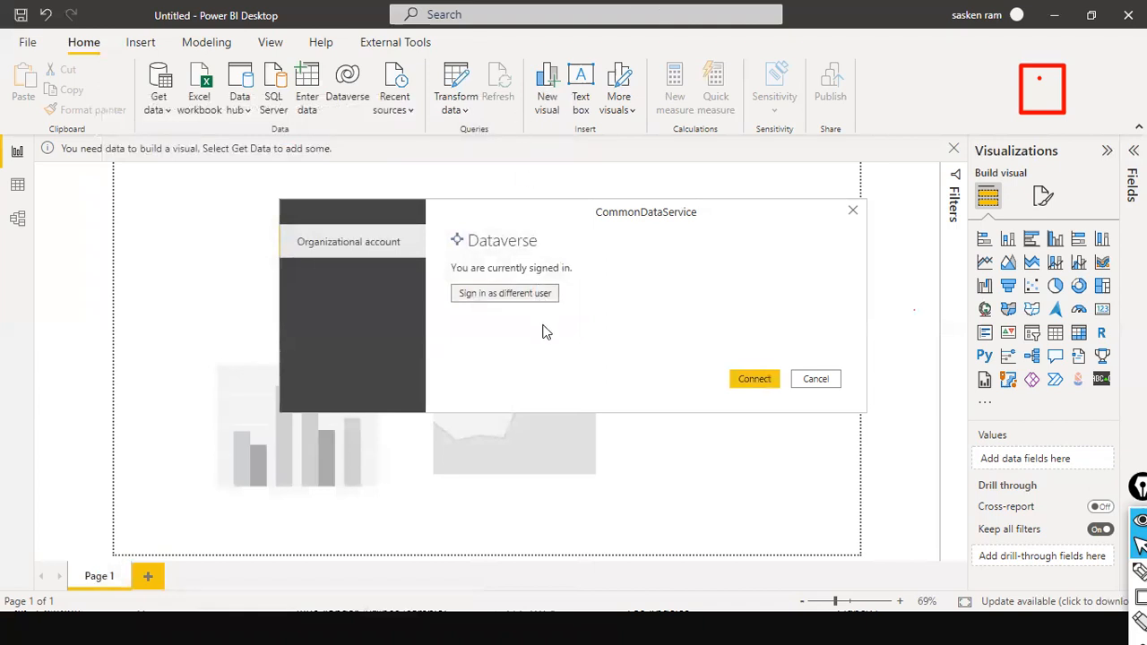
Connect to Dataverse with the signed-in account to reach the Navigator
click(751, 378)
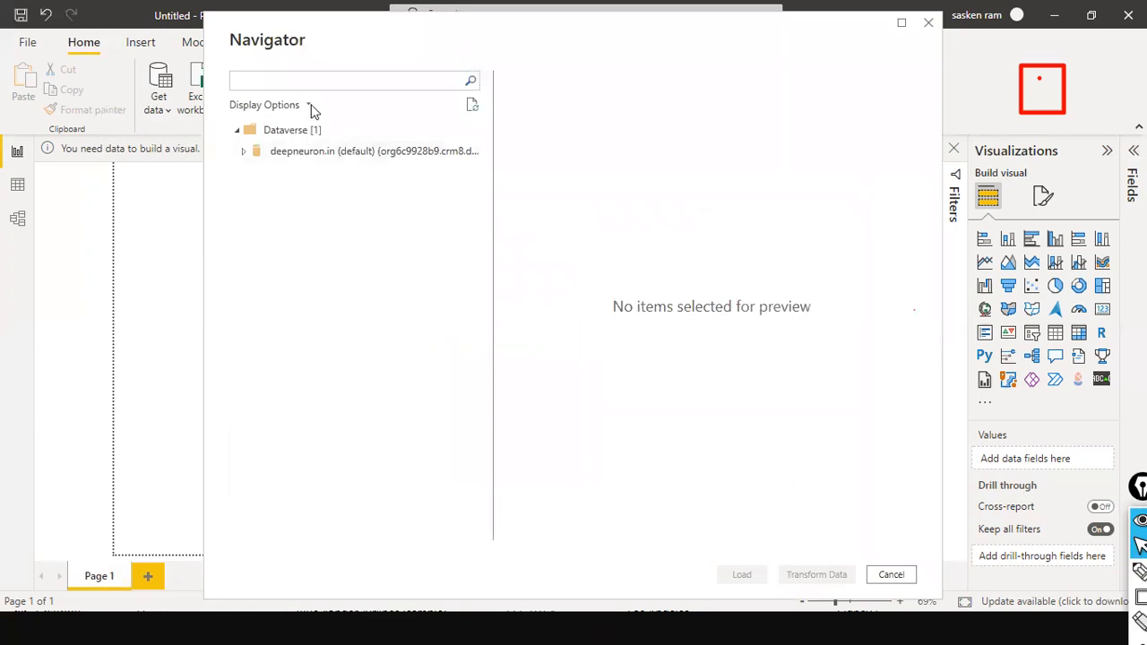
Re-sign in to the deepneuron.in Dataverse environment with the existing work account and its password
click(244, 151)
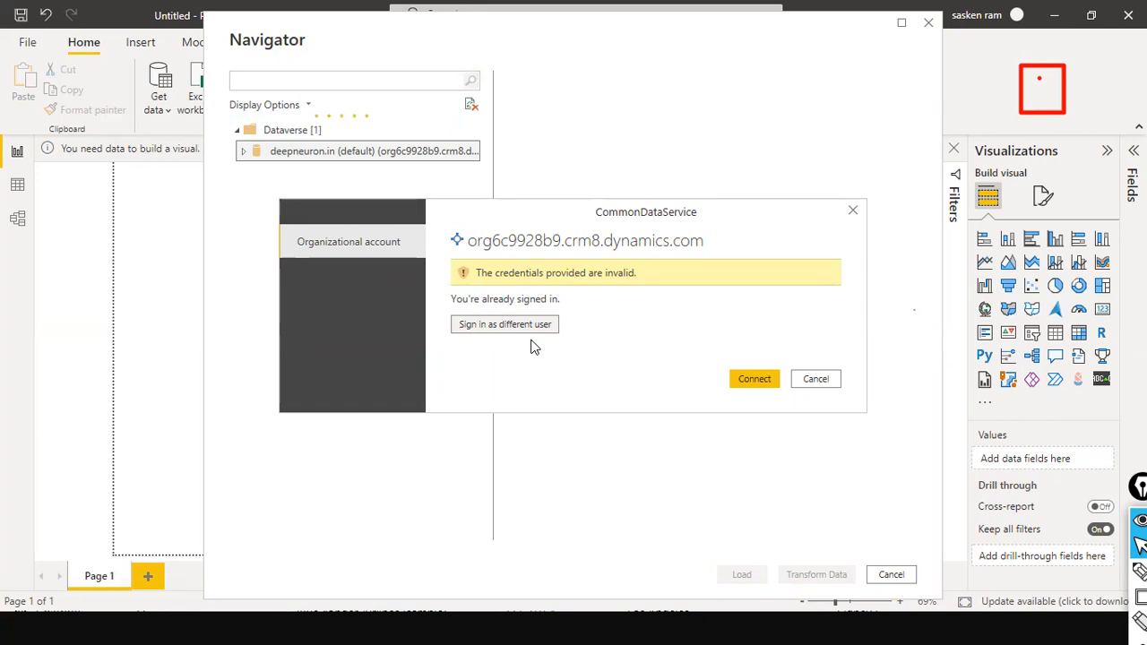
click(506, 328)
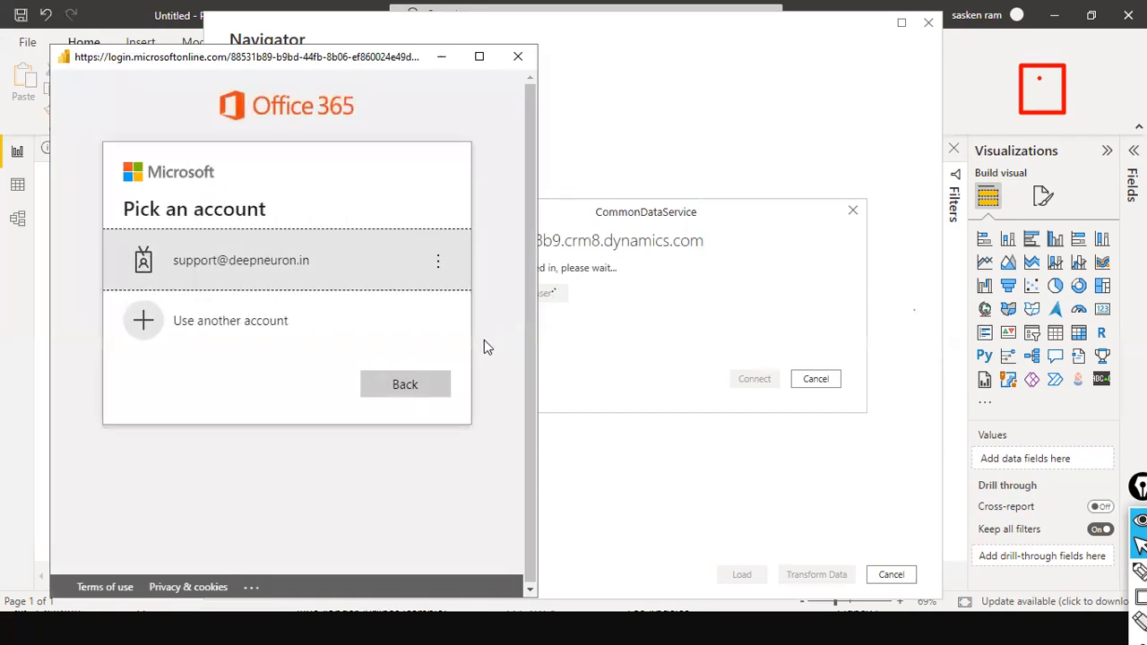
click(305, 270)
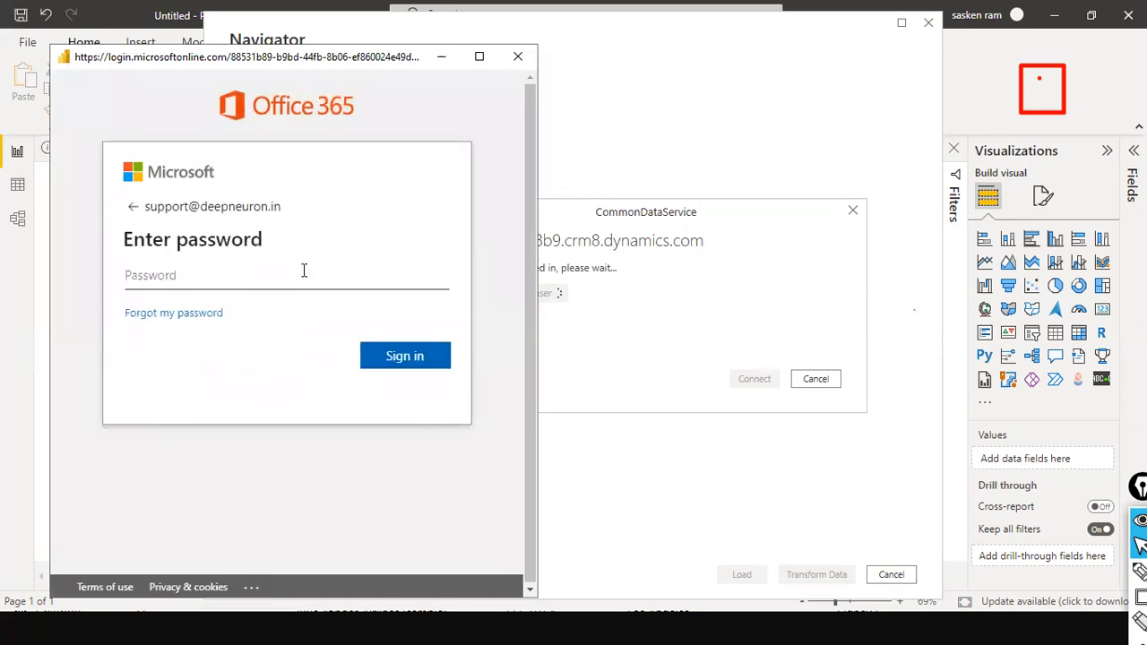
text(•••••••••)
click(407, 364)
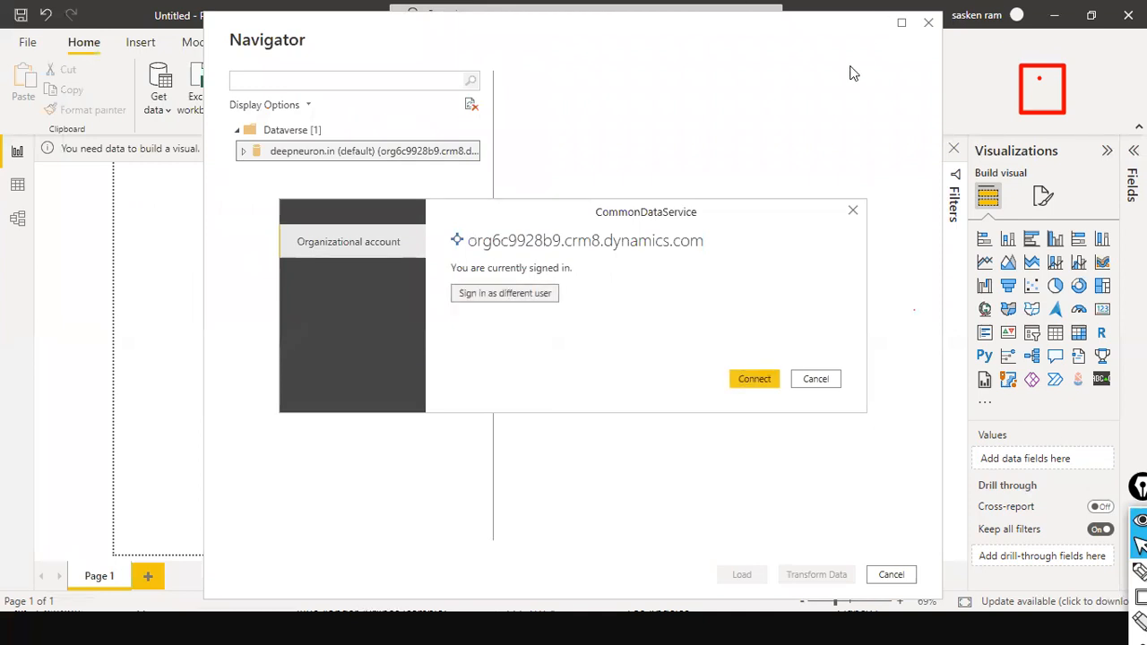
Connect to the environment and tick the account table in the Navigator to preview it
click(757, 380)
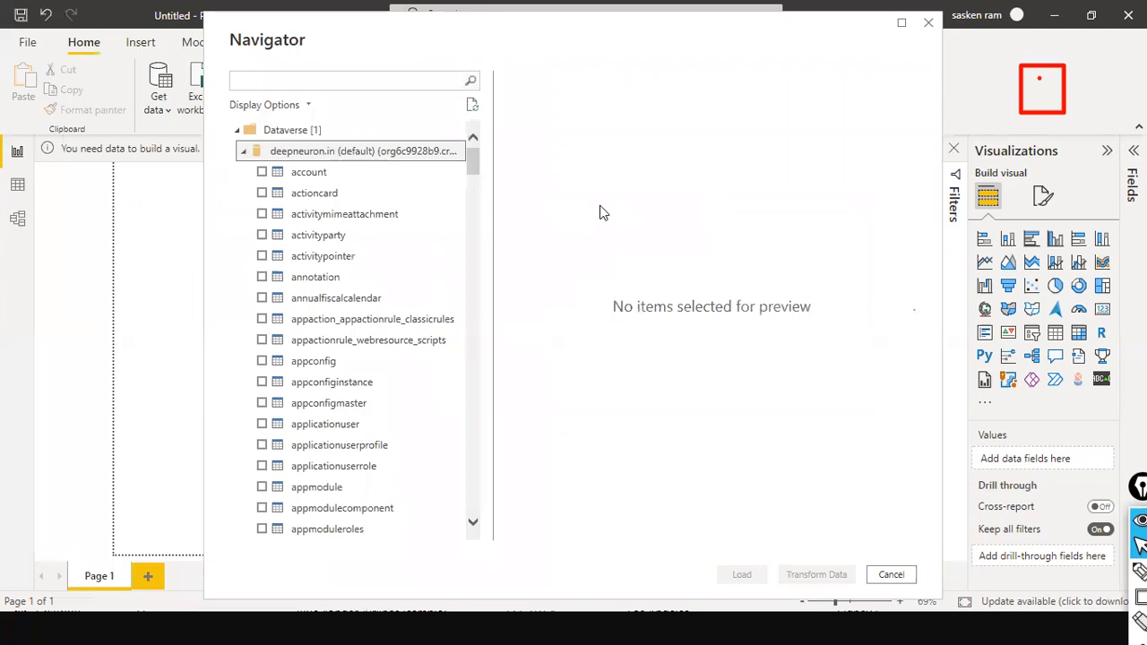
click(264, 173)
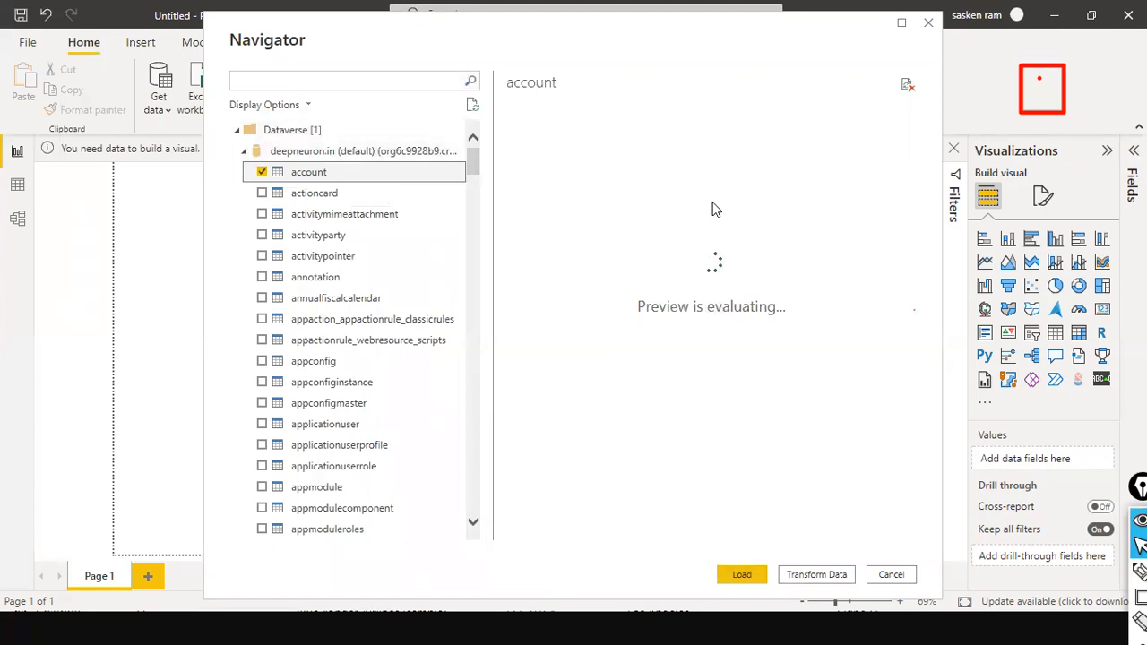
key(alt+Tab)
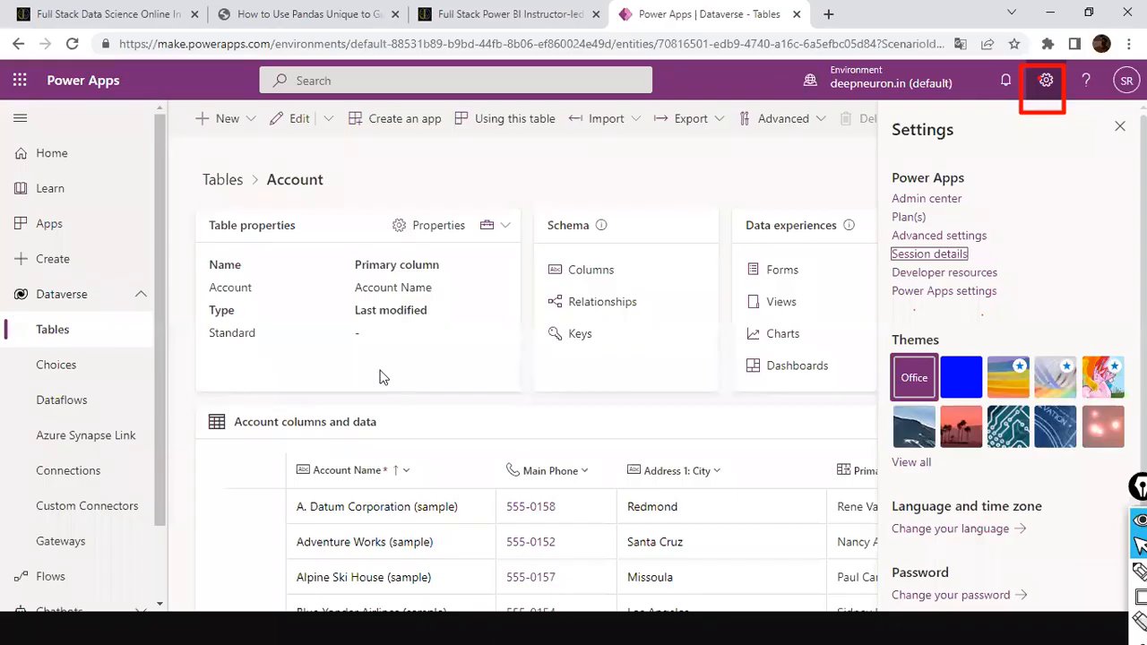
scroll(363, 448, down, 1)
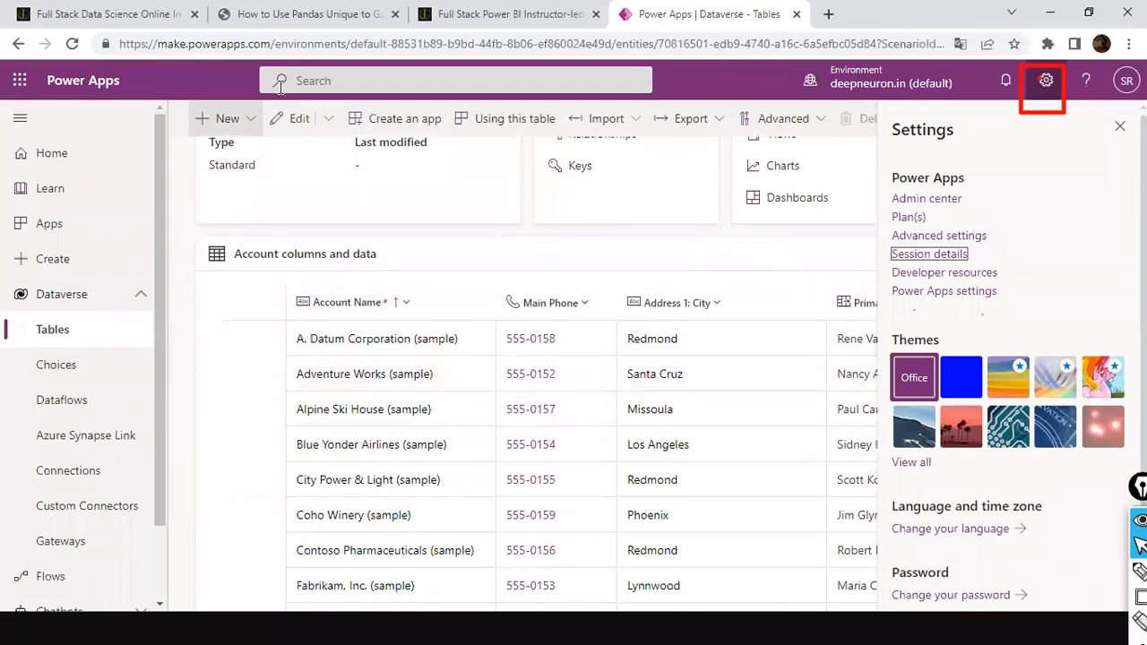
key(alt+Tab)
scroll(325, 299, down, 4)
scroll(328, 299, up, 4)
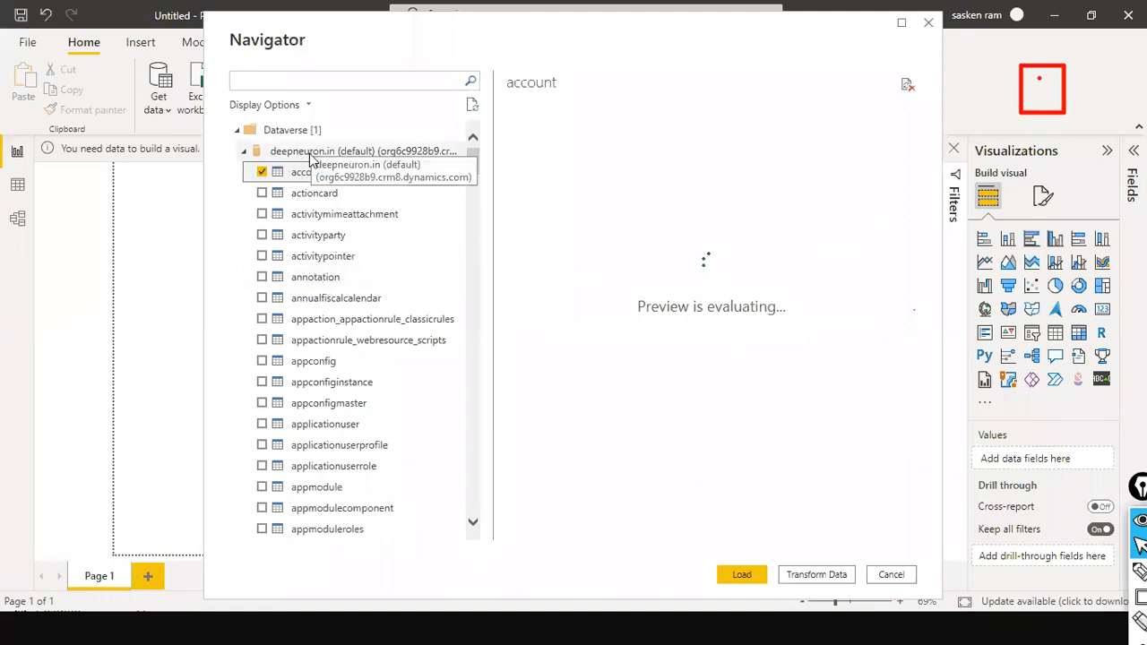
key(alt+Tab)
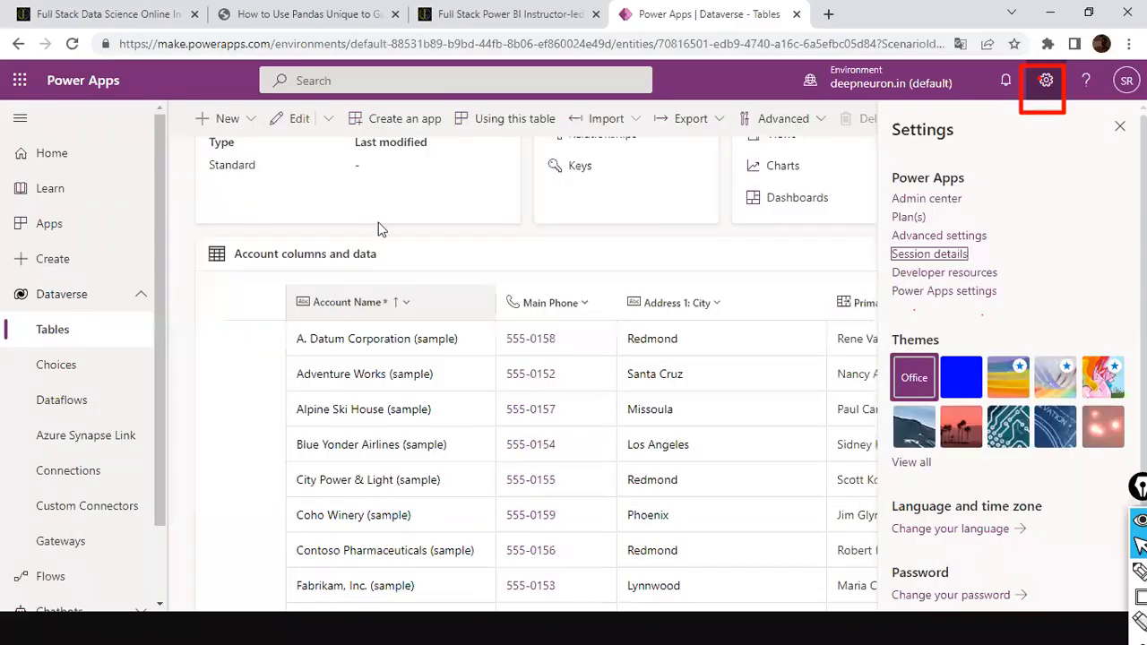
key(alt+Tab)
key(alt+Tab)
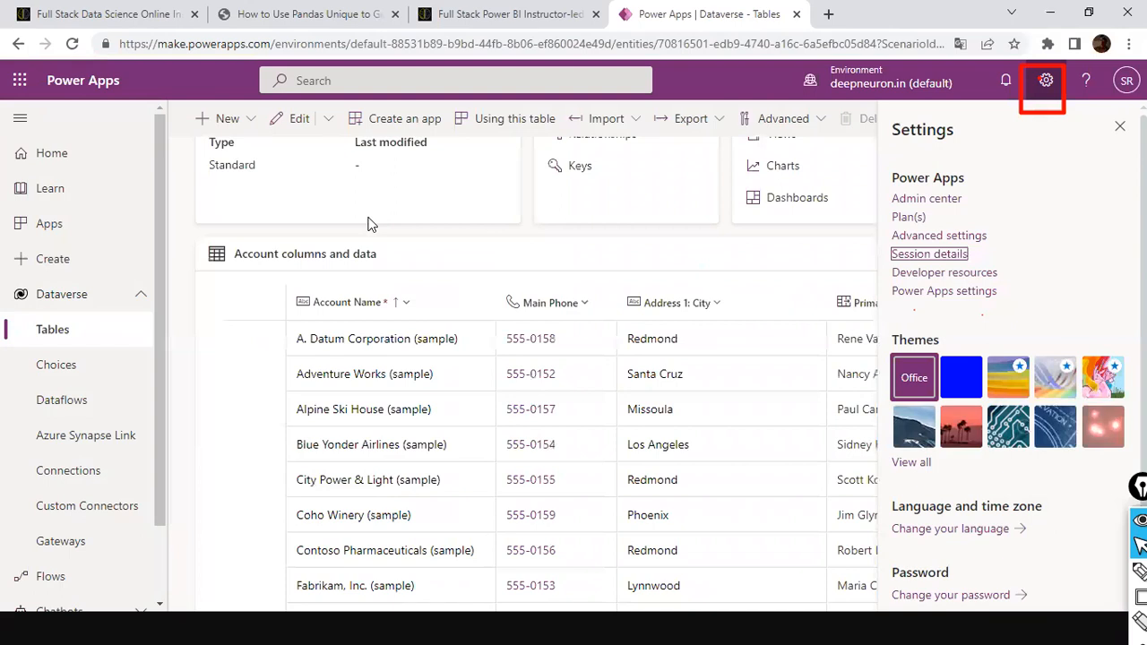
scroll(369, 224, up, 2)
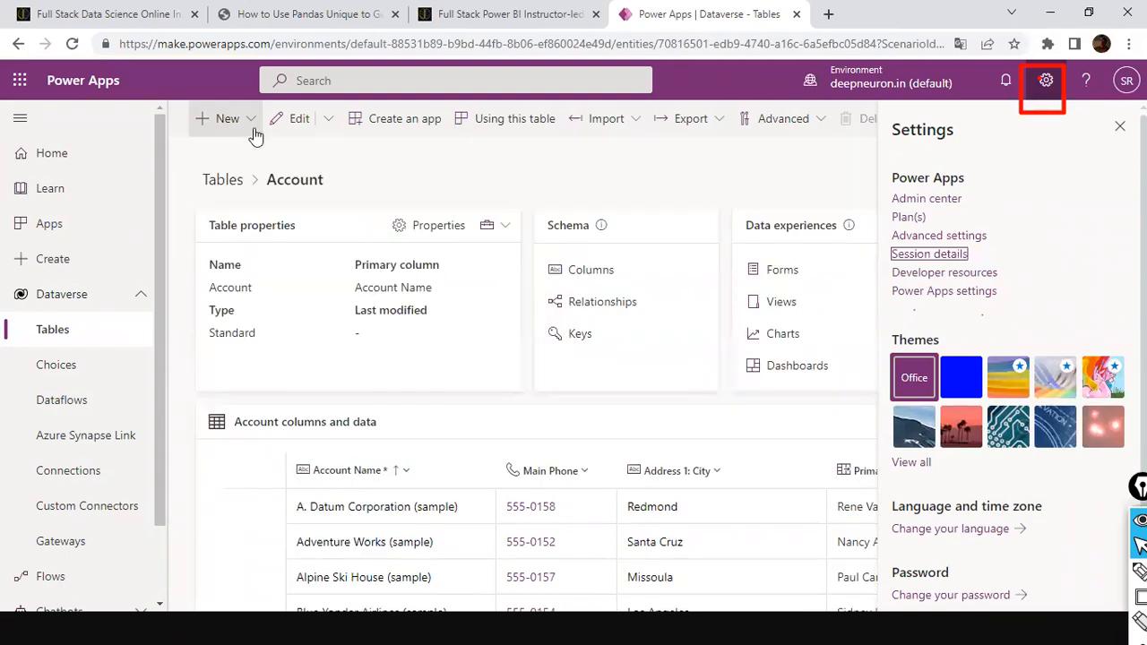
key(alt+Tab)
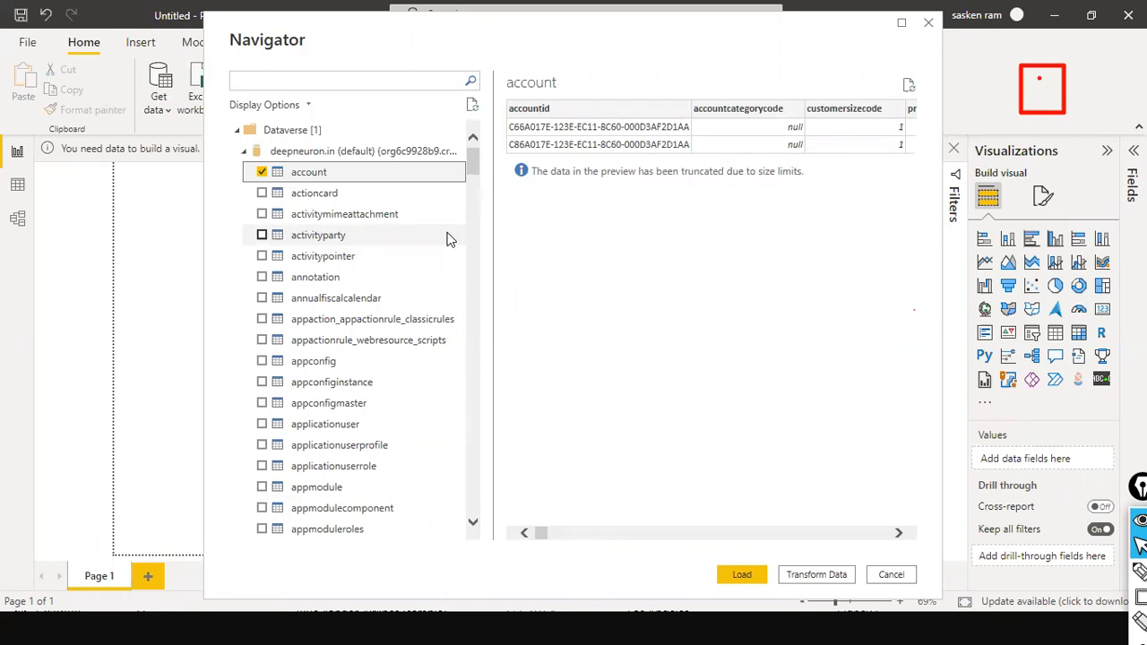
Load the selected account table from the Navigator
click(744, 575)
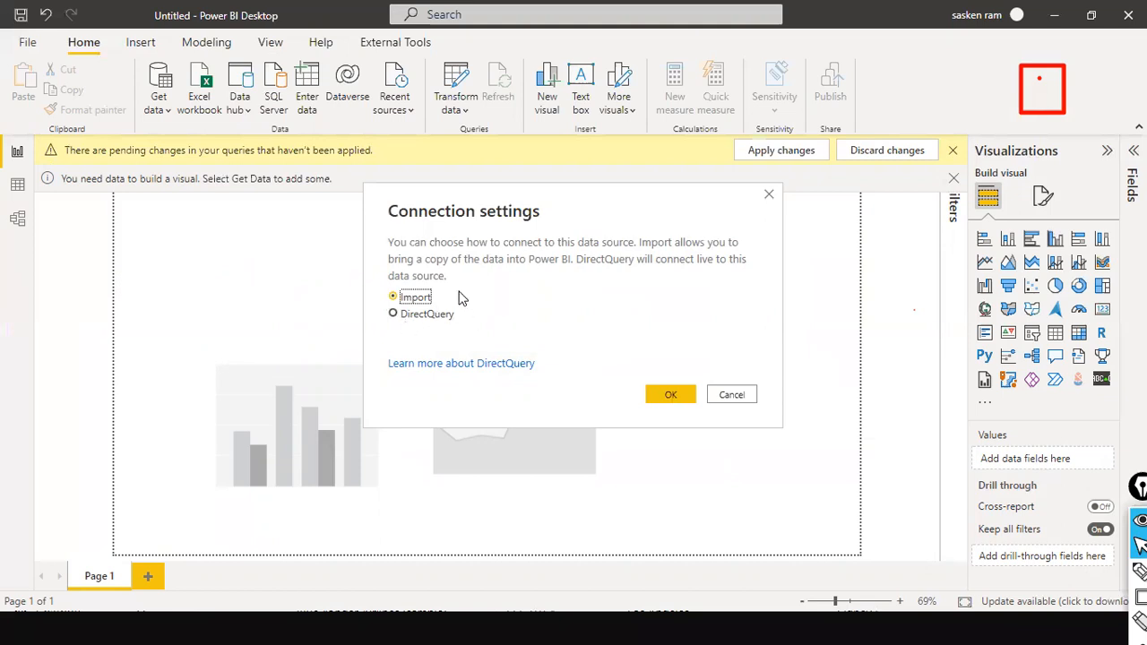
Keep Import as the connection mode and confirm loading the account table
drag(658, 278, 444, 295)
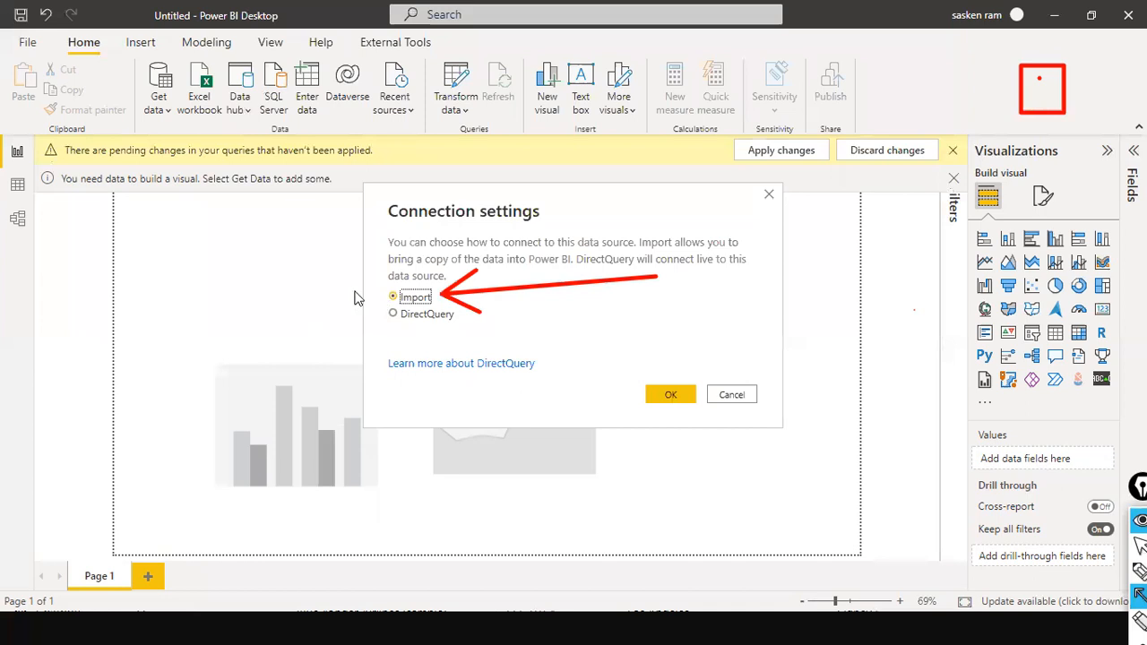
click(677, 395)
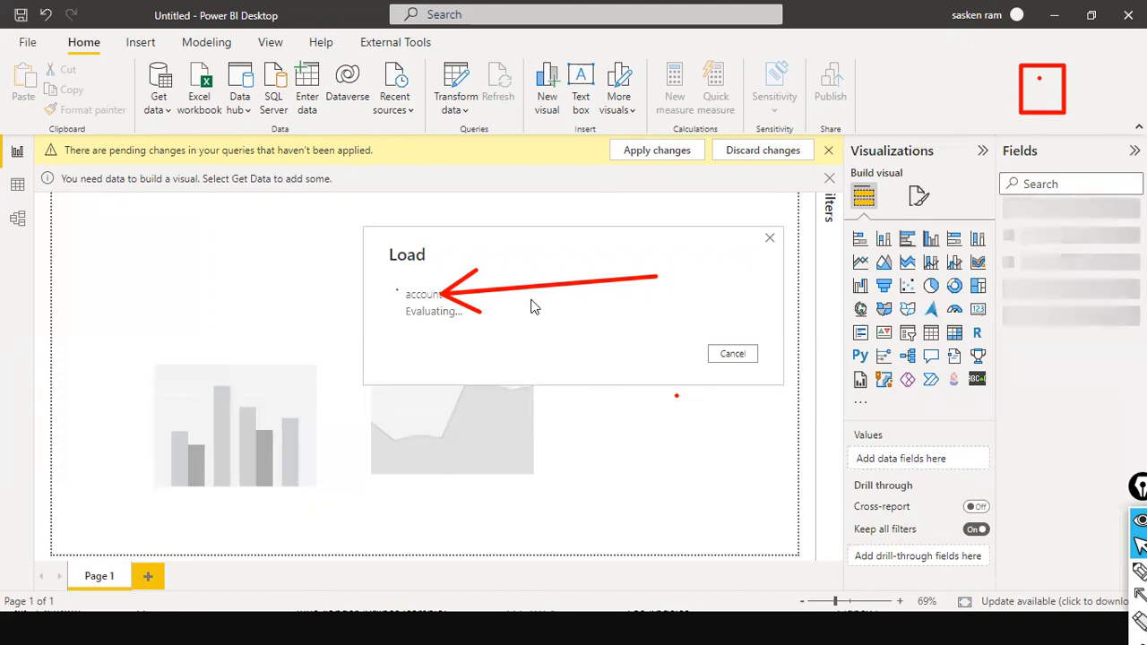
key(alt+Tab)
key(alt+Tab)
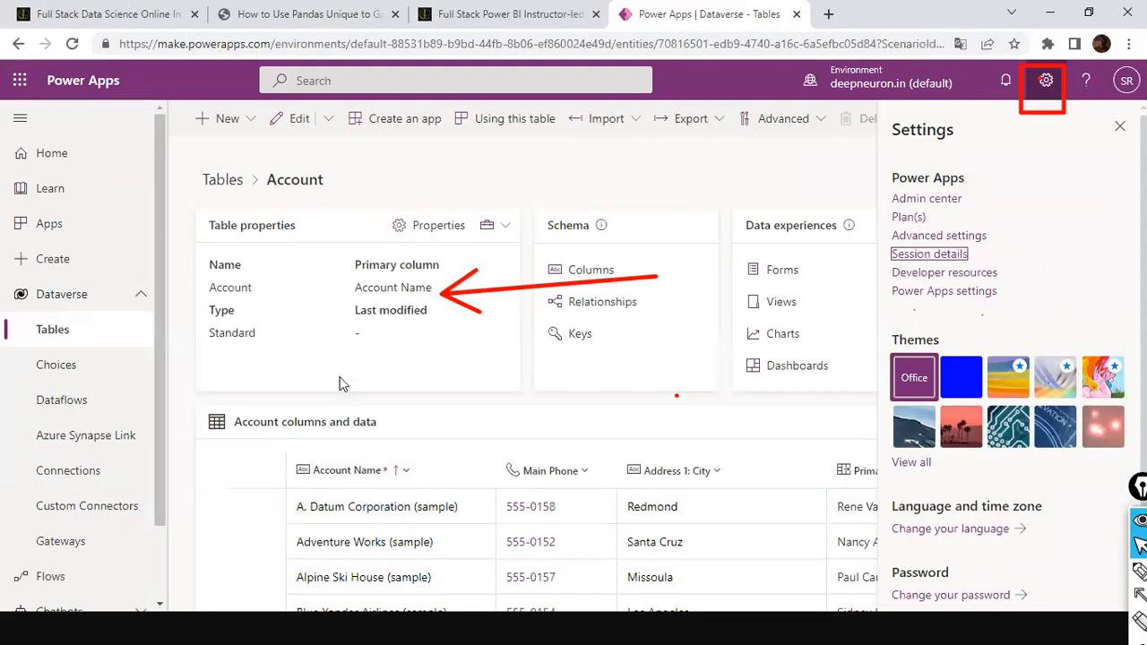
key(alt+Tab)
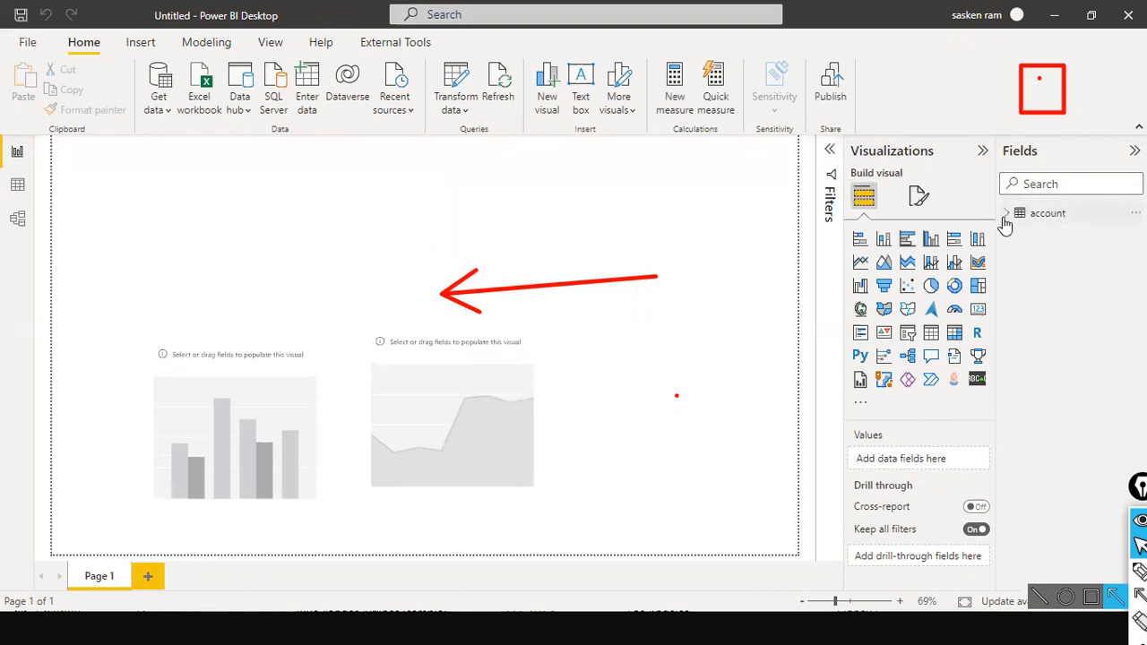
Expand the account table in the Fields pane and scroll through its field list
click(1005, 215)
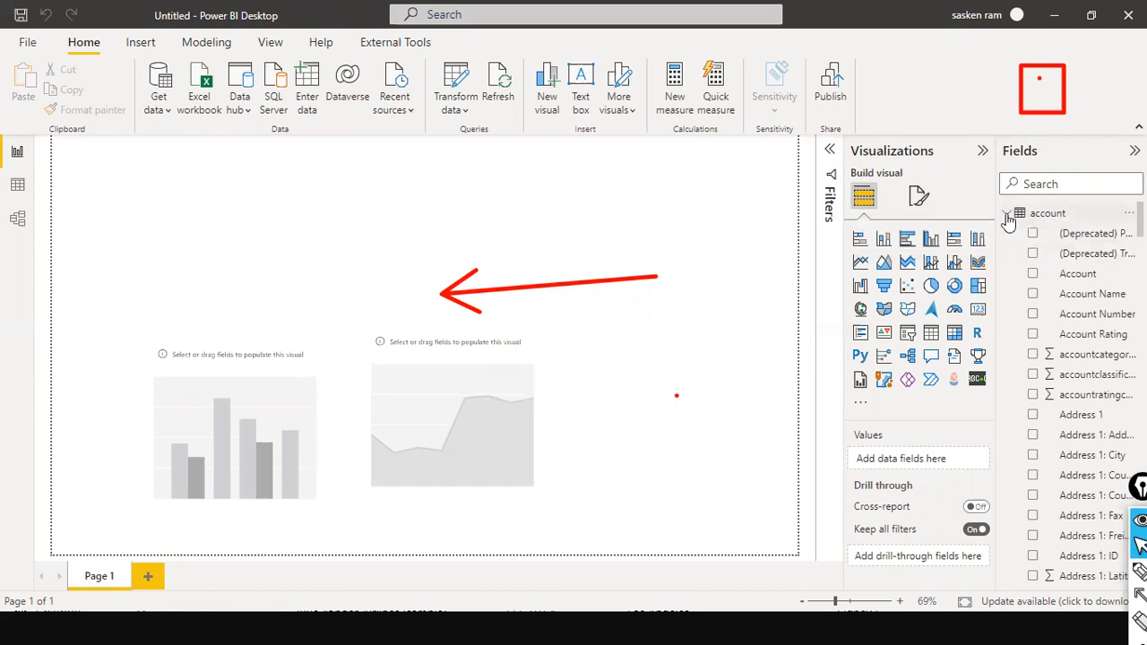
click(1008, 220)
click(1008, 219)
scroll(1080, 446, down, 1)
scroll(1080, 443, down, 4)
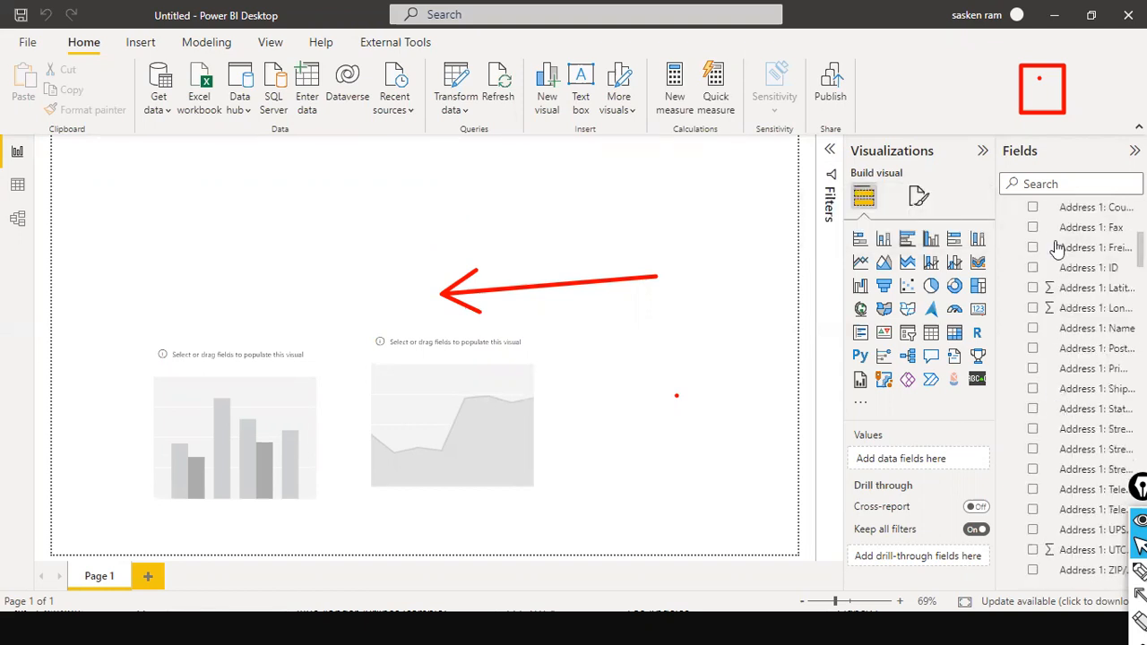
scroll(1058, 247, up, 5)
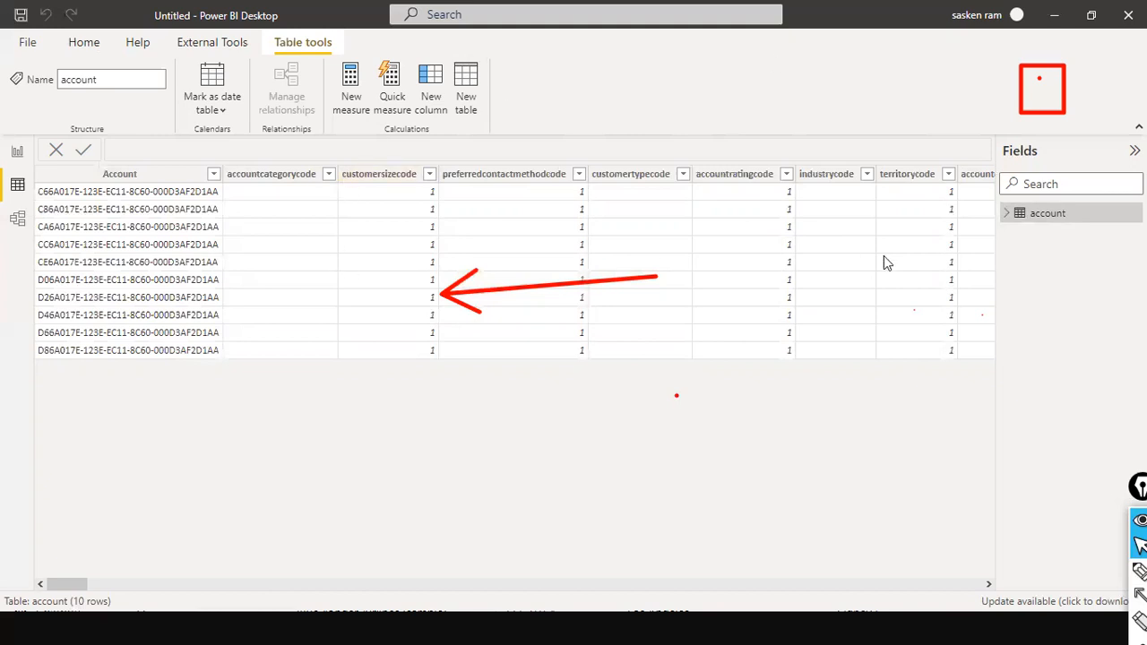
Return to Report view after checking the account table's 10 rows
click(17, 151)
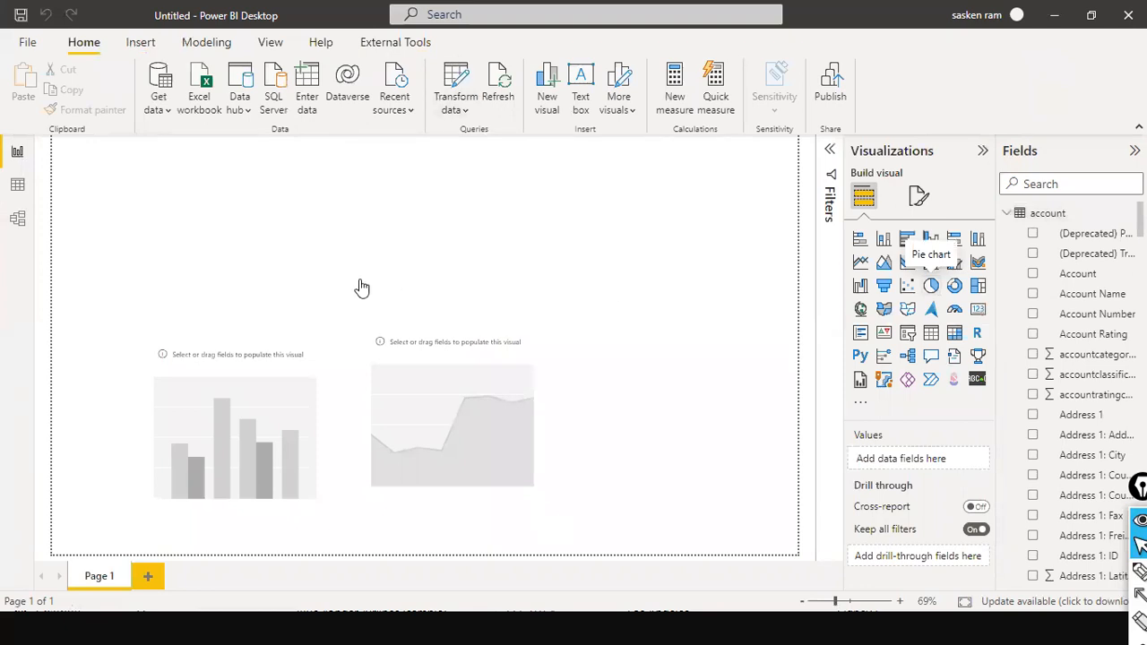
Add a pie chart, delete the placeholder bar and area charts, and enlarge the pie
key(Return)
drag(240, 254, 318, 215)
click(250, 306)
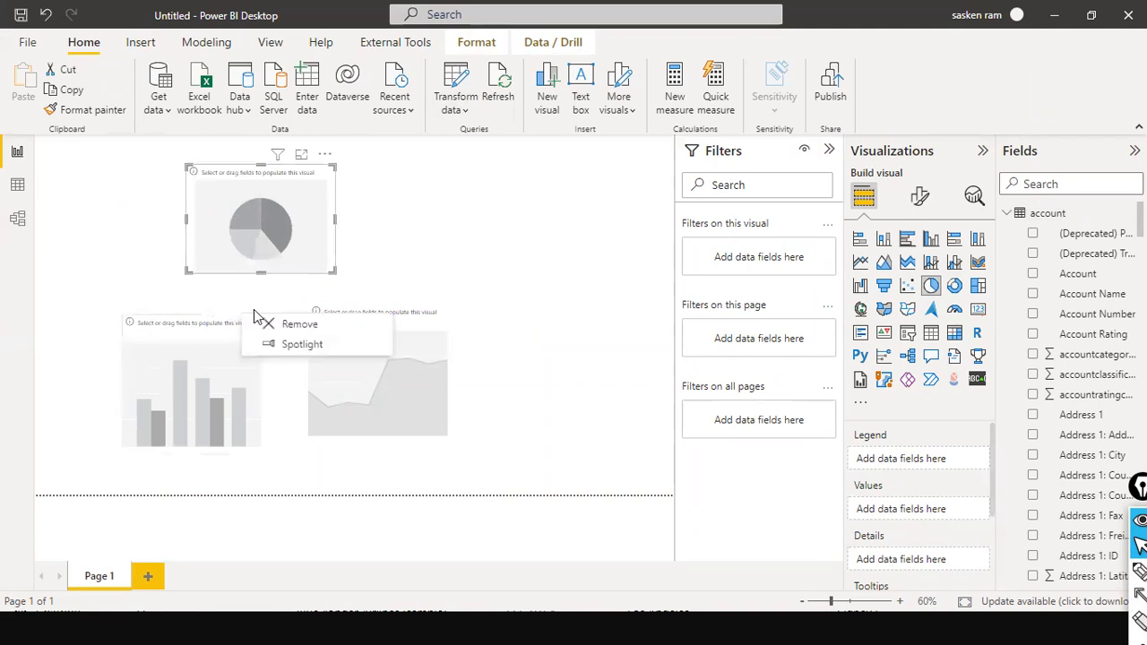
click(271, 324)
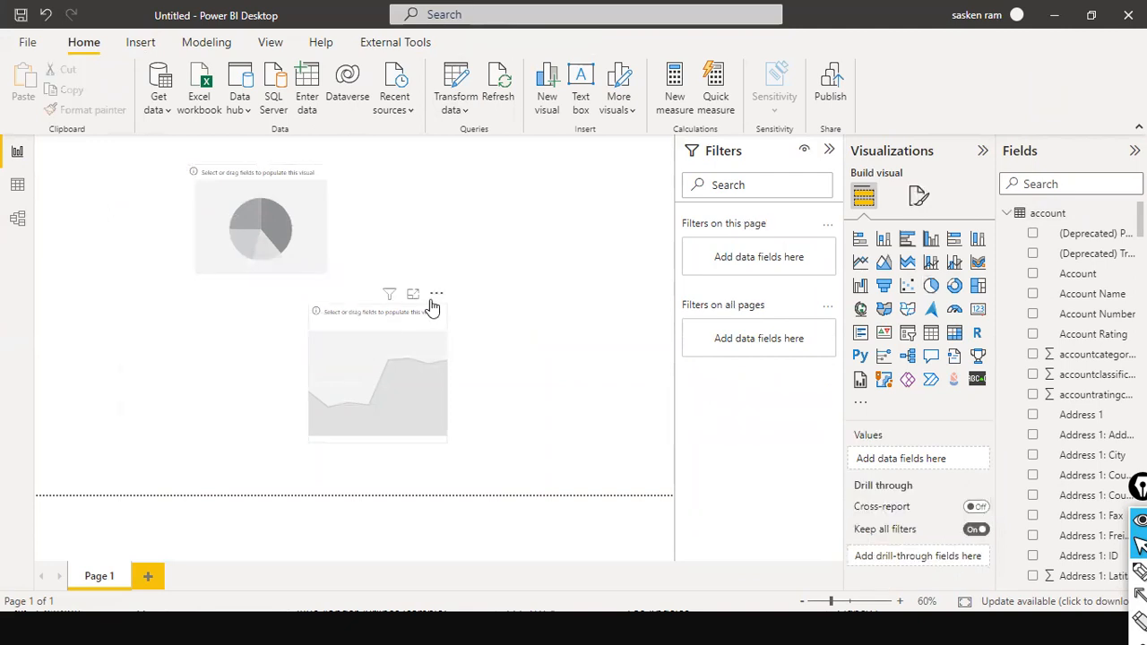
click(436, 294)
click(486, 313)
drag(308, 233, 416, 314)
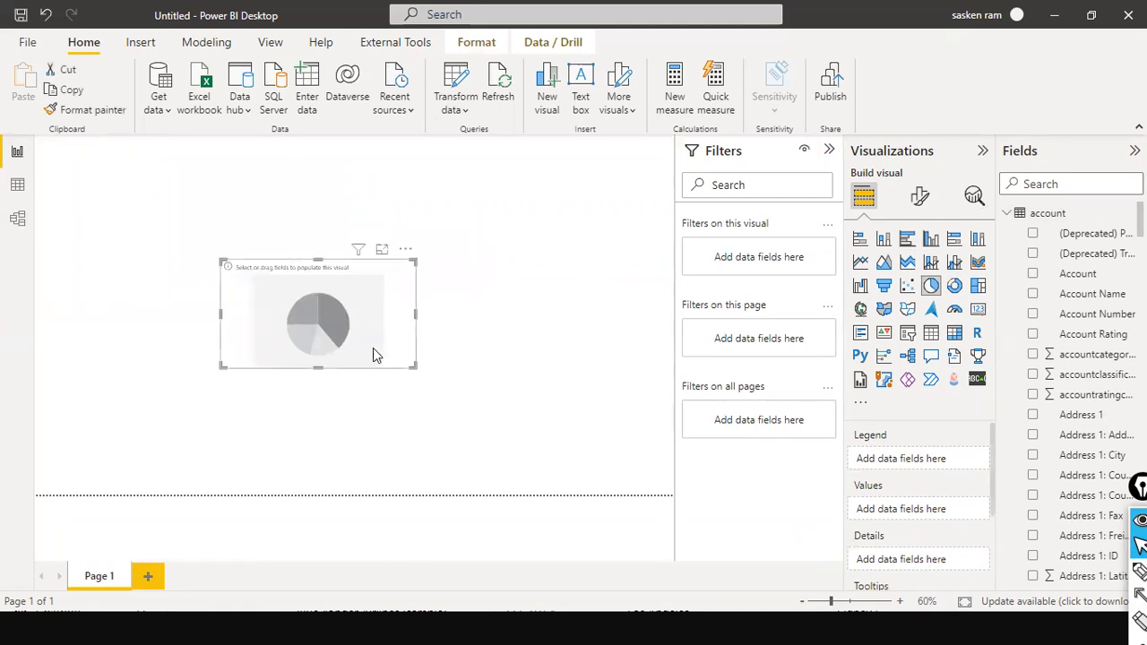
drag(318, 367, 322, 436)
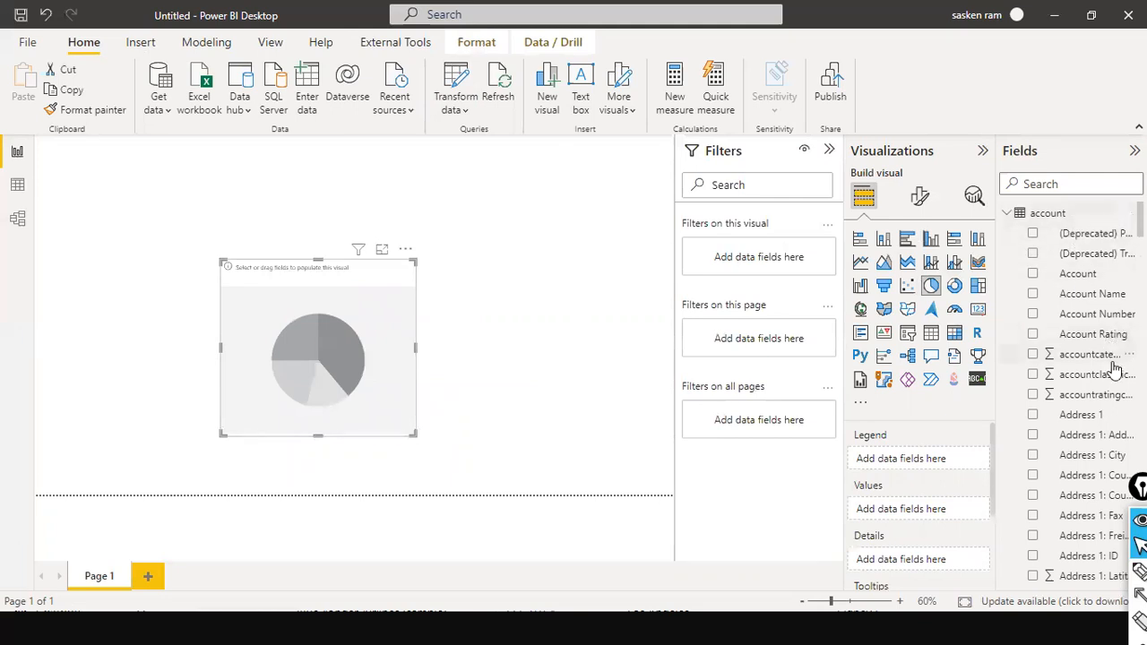
Search fields for 'numb' and drop Number of Employees into the pie chart's values
scroll(1111, 367, down, 8)
click(1059, 185)
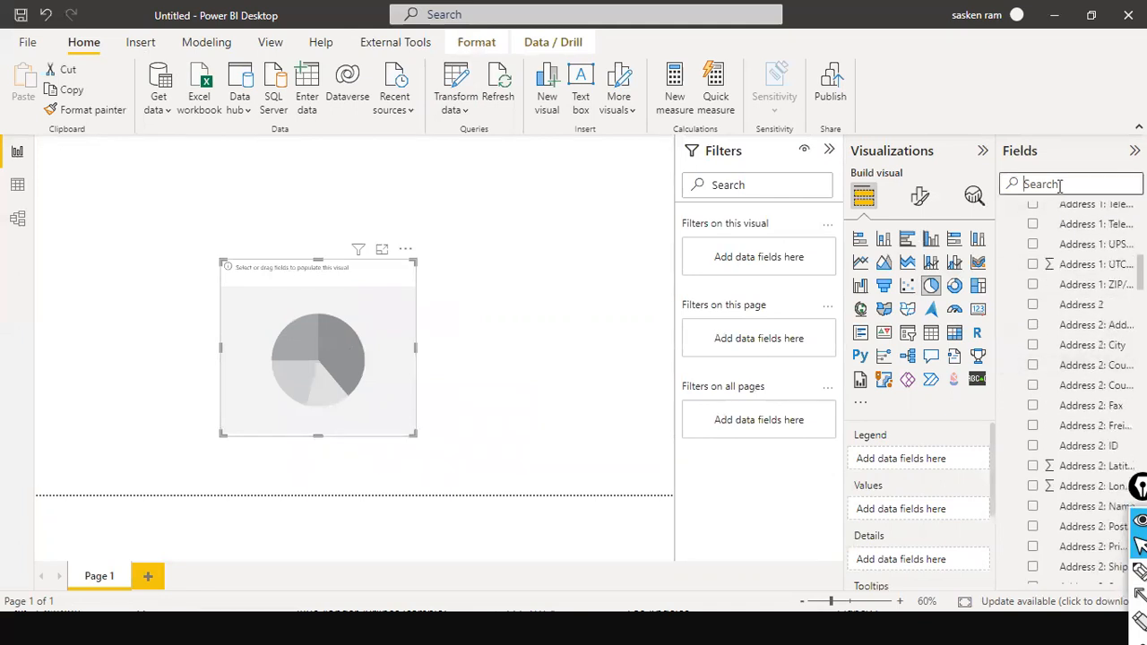
text(nu)
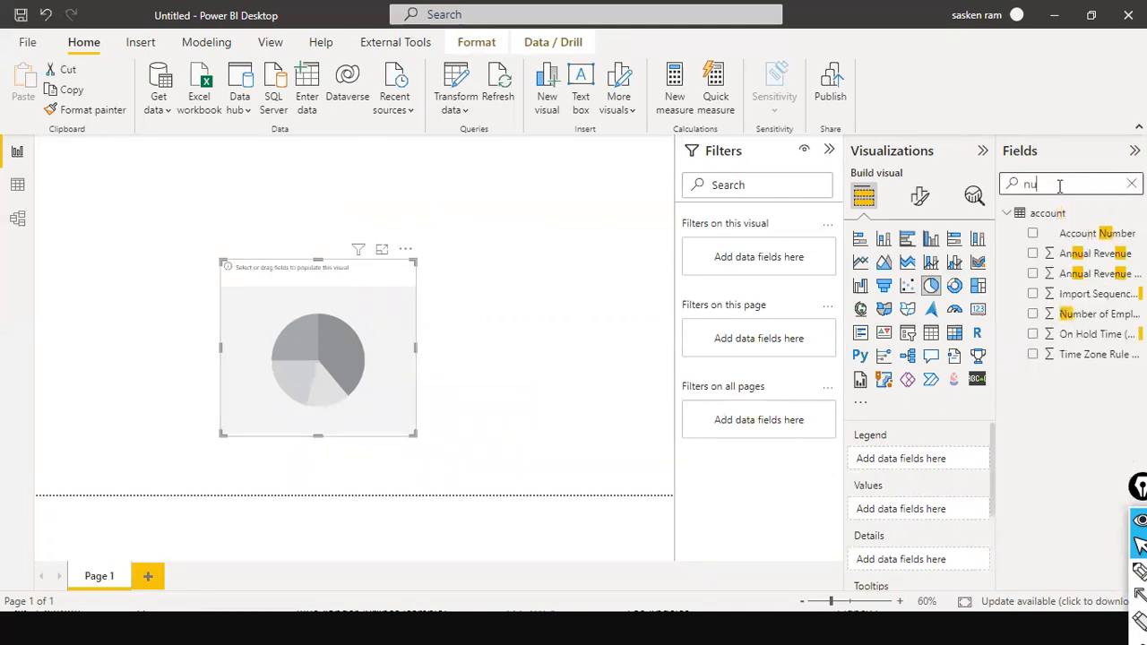
text(mb)
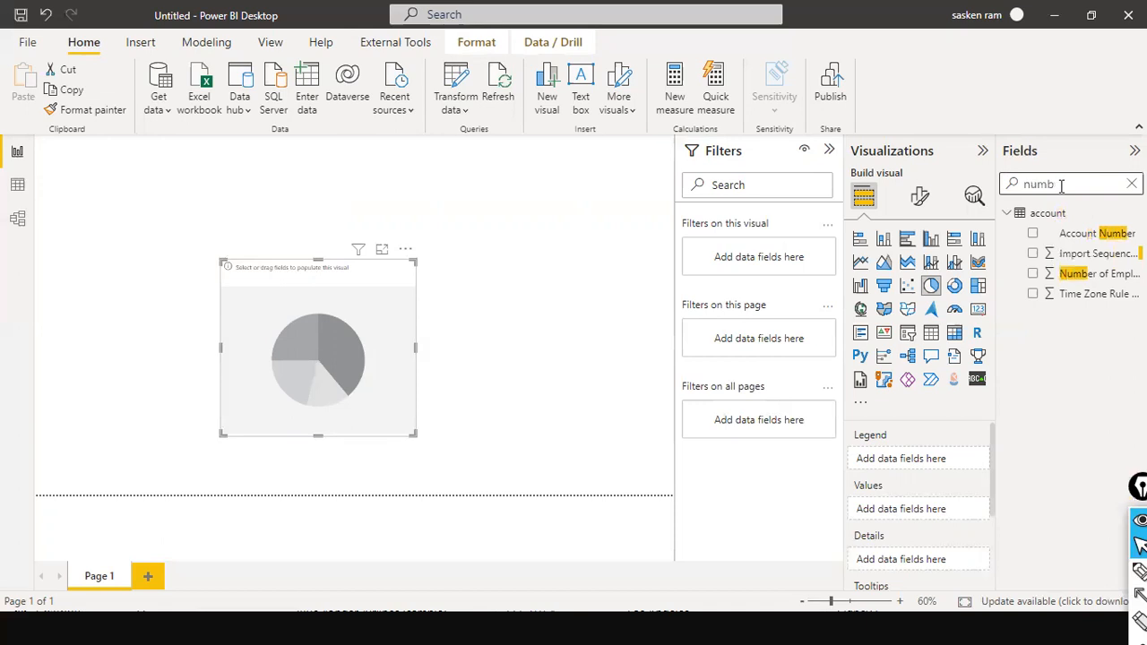
drag(1068, 274, 307, 336)
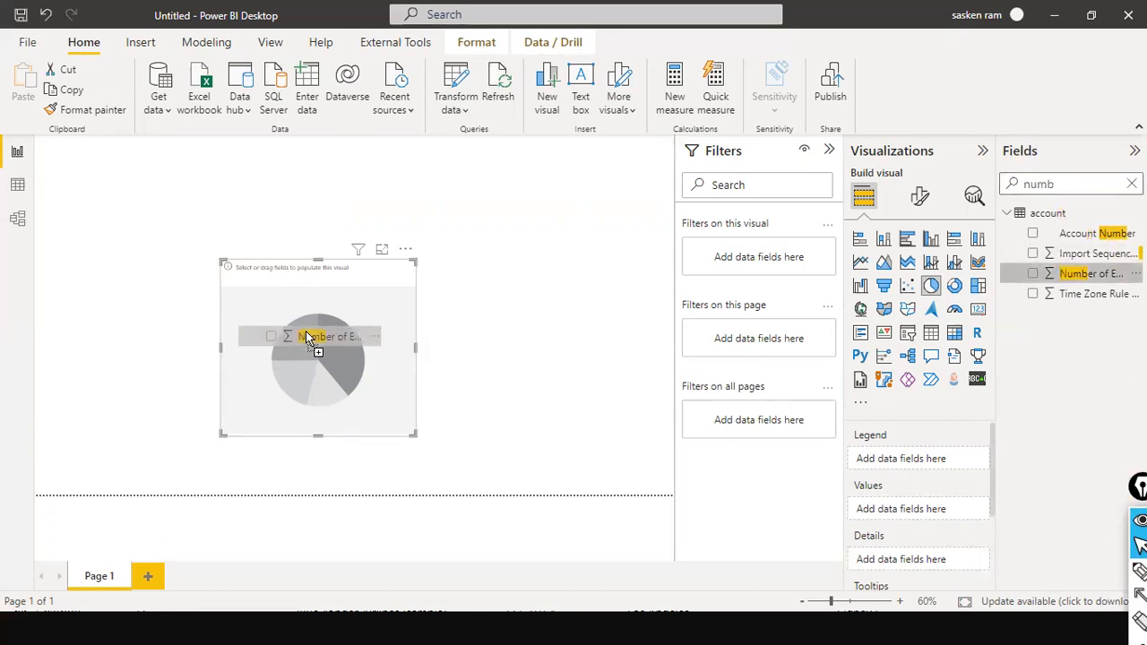
drag(307, 337, 307, 336)
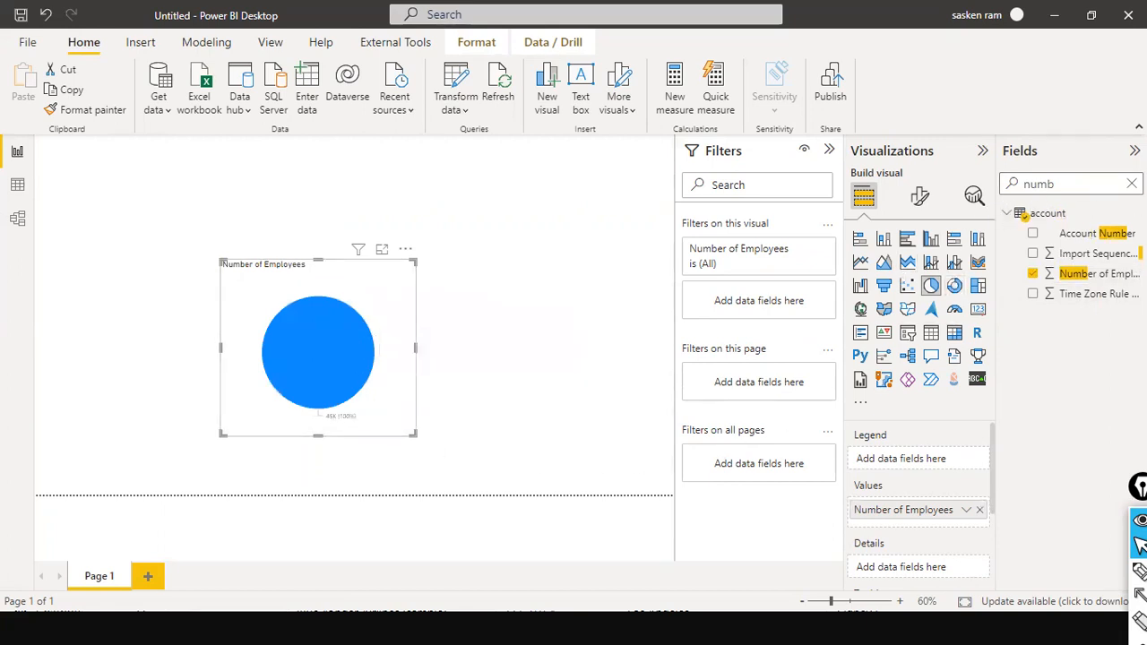
Clear the field search and search for 'name' instead
click(1132, 183)
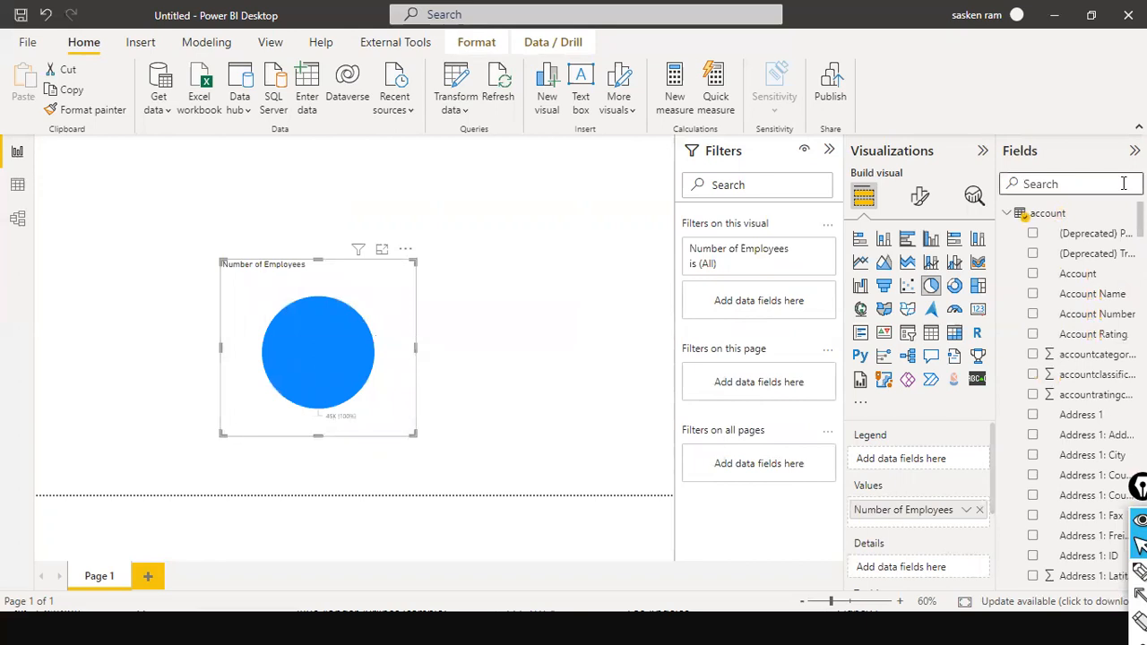
text(name)
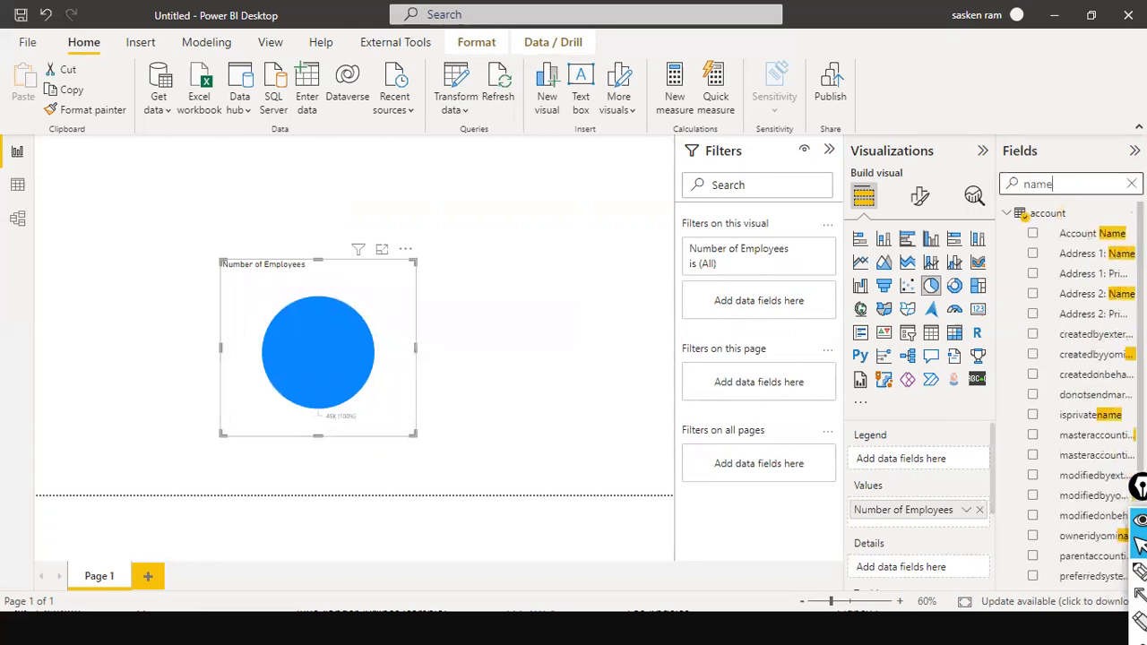
scroll(1120, 358, down, 2)
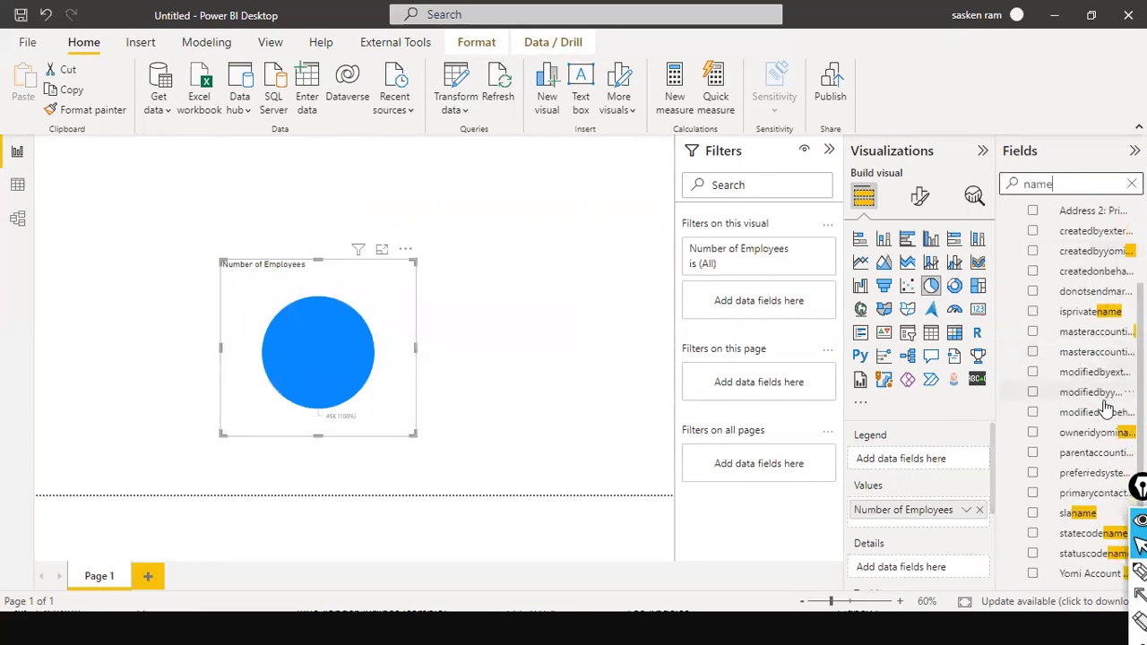
scroll(1086, 481, up, 2)
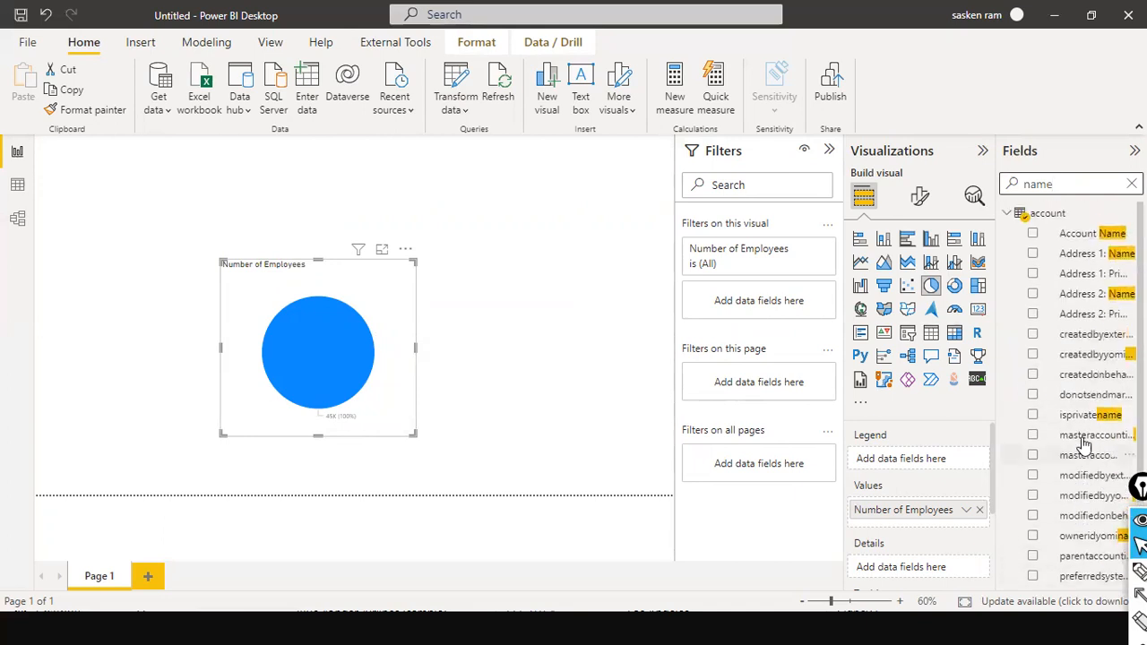
Add Account Name as the pie chart's legend, then enlarge and reposition the visual
drag(1107, 233, 358, 428)
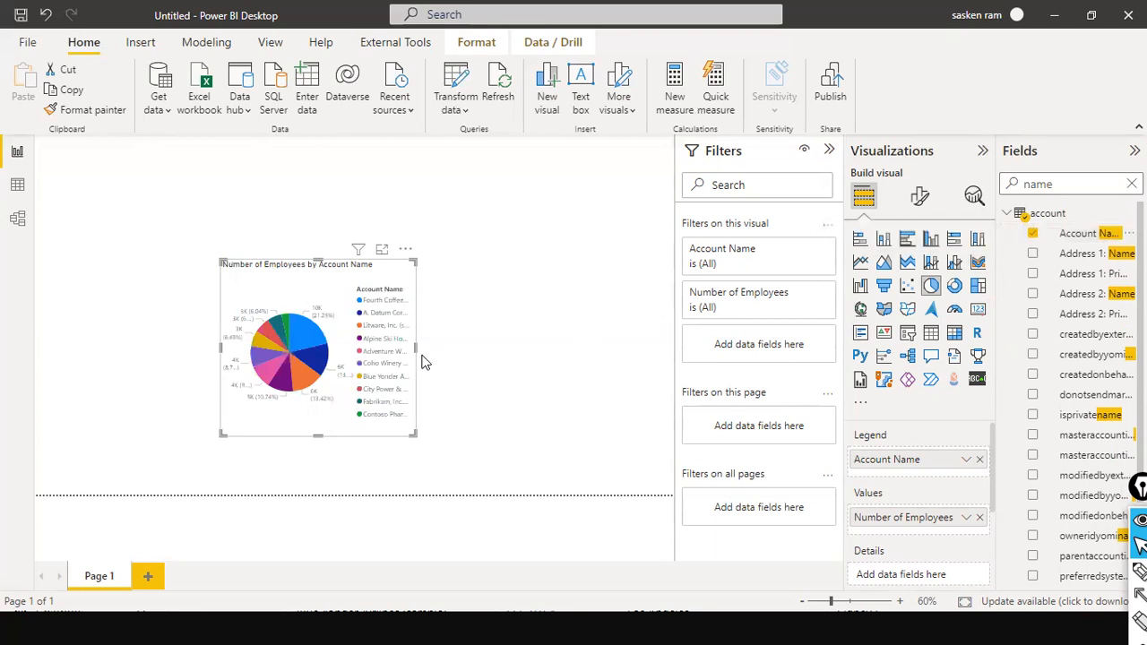
drag(415, 348, 517, 358)
drag(368, 431, 368, 474)
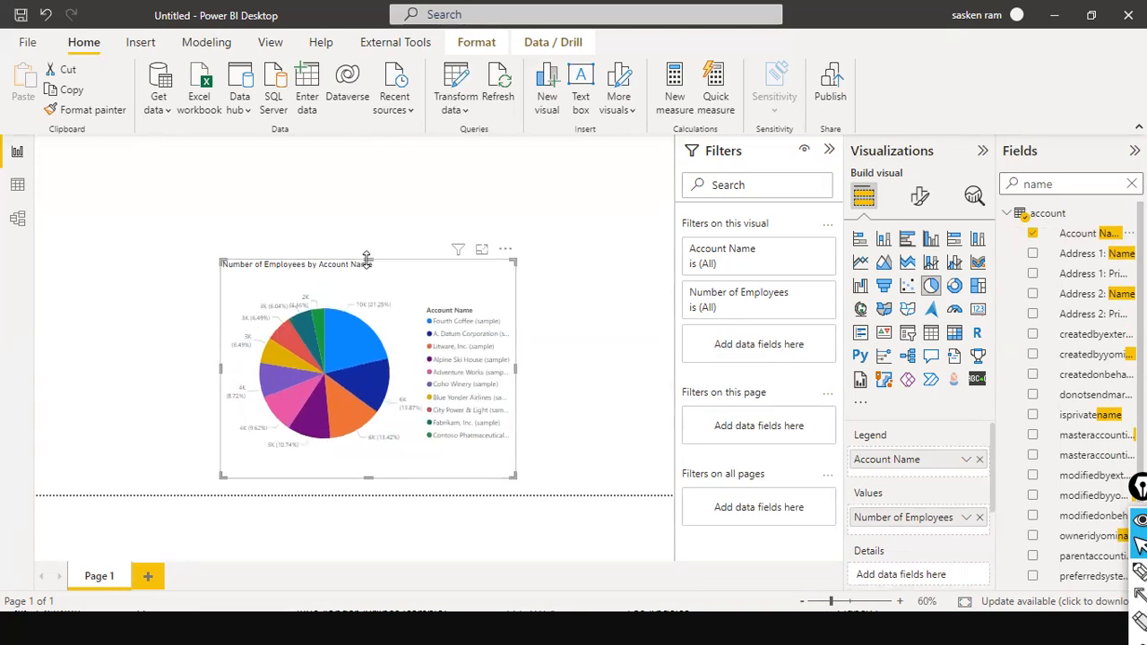
drag(367, 259, 368, 192)
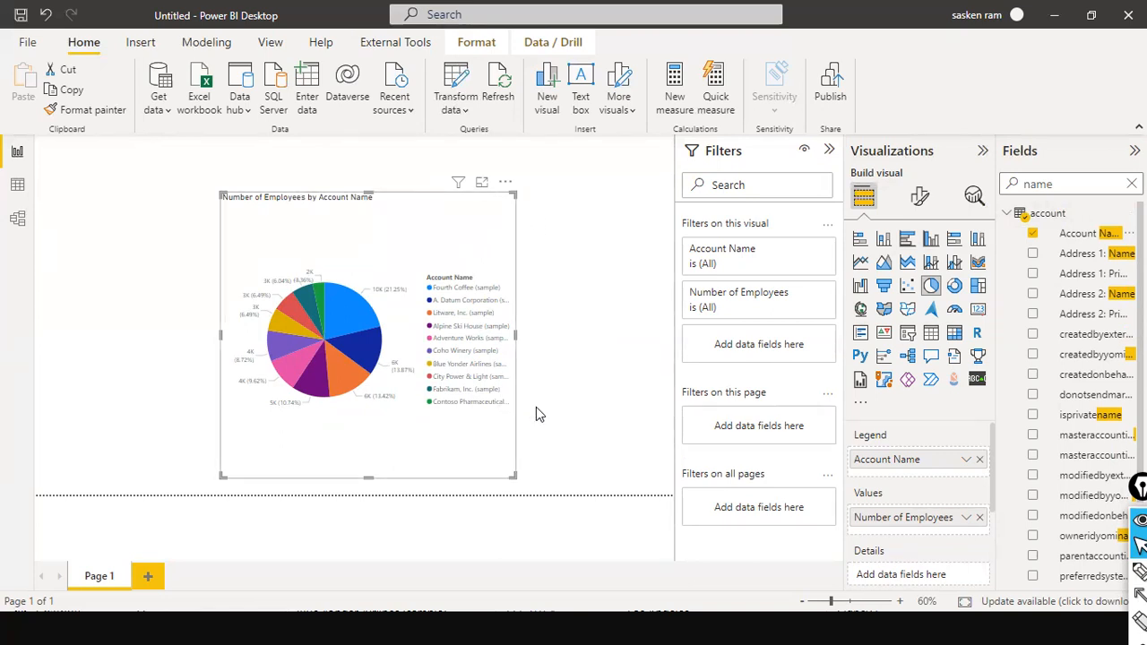
scroll(883, 459, down, 1)
scroll(882, 459, up, 1)
drag(363, 196, 215, 289)
Cancel the Dataverse Navigator without loading anything
click(473, 311)
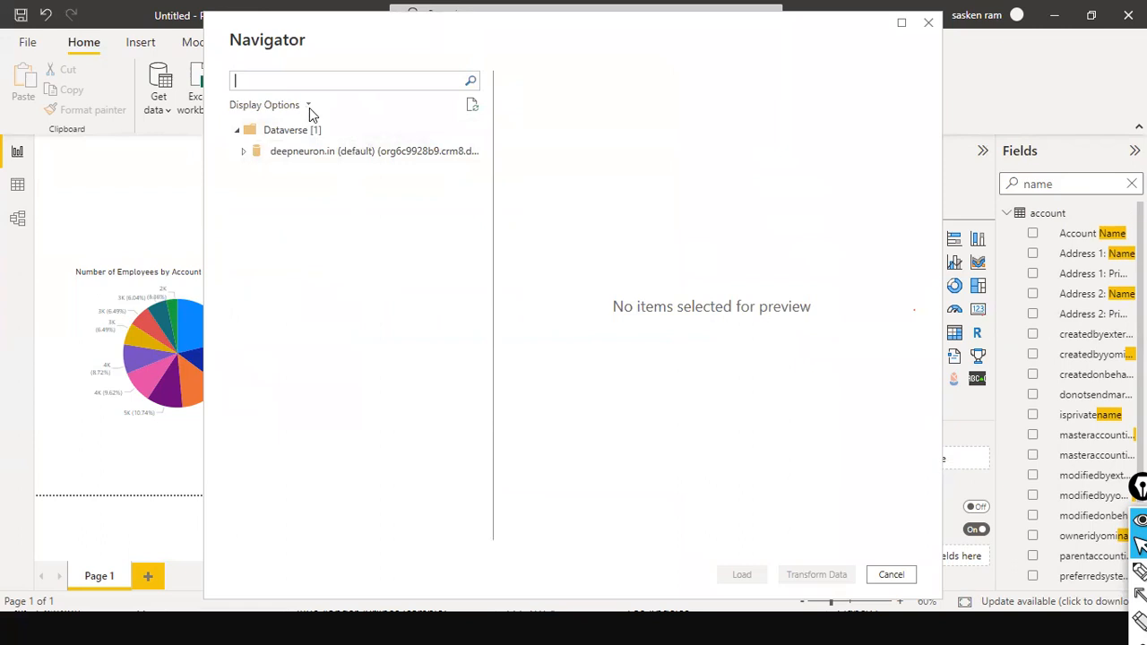
click(306, 106)
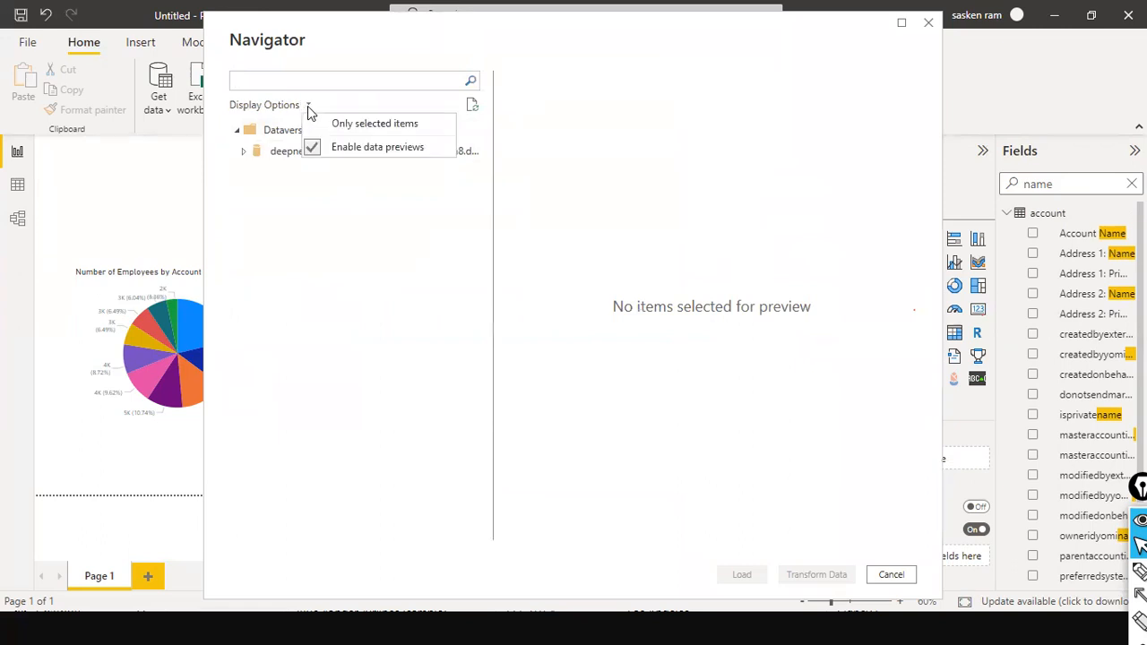
click(380, 83)
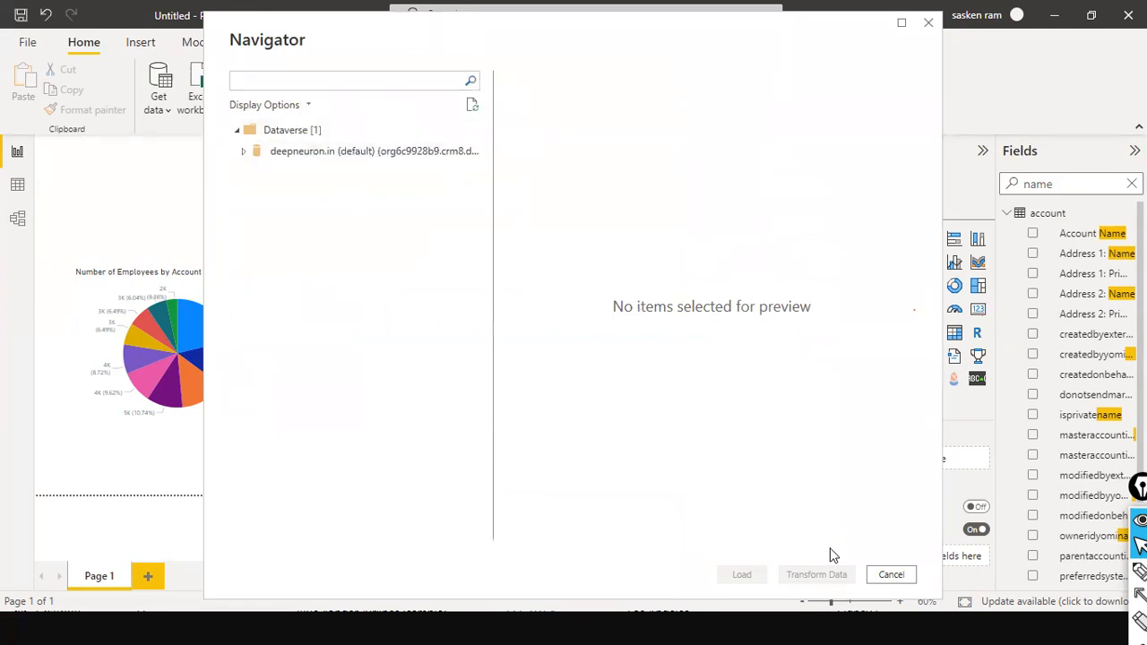
click(889, 575)
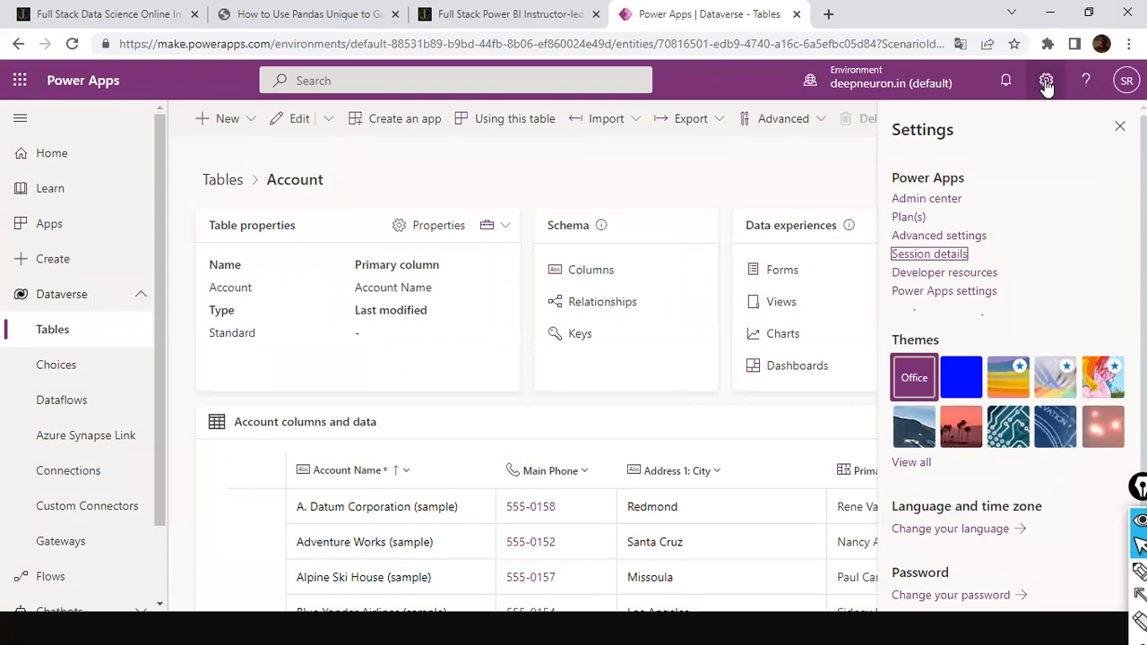
Copy the Instance url from Power Apps Session details, then return to Power BI Desktop
click(1046, 81)
click(1046, 80)
click(945, 255)
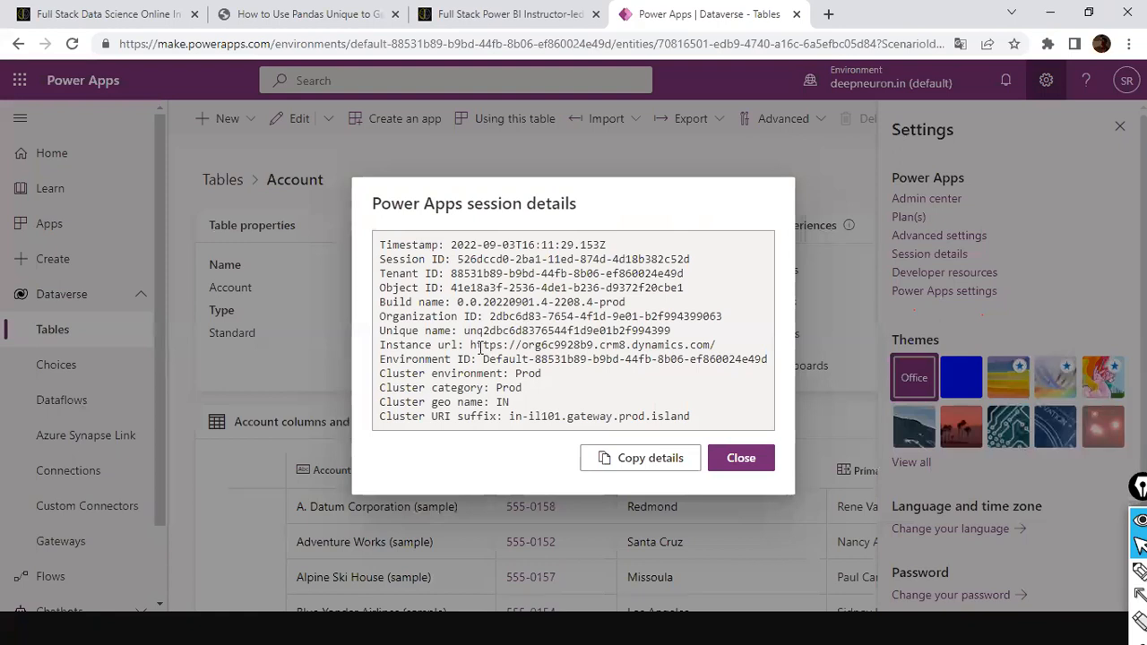
drag(471, 345, 726, 351)
click(678, 353)
right_click(677, 353)
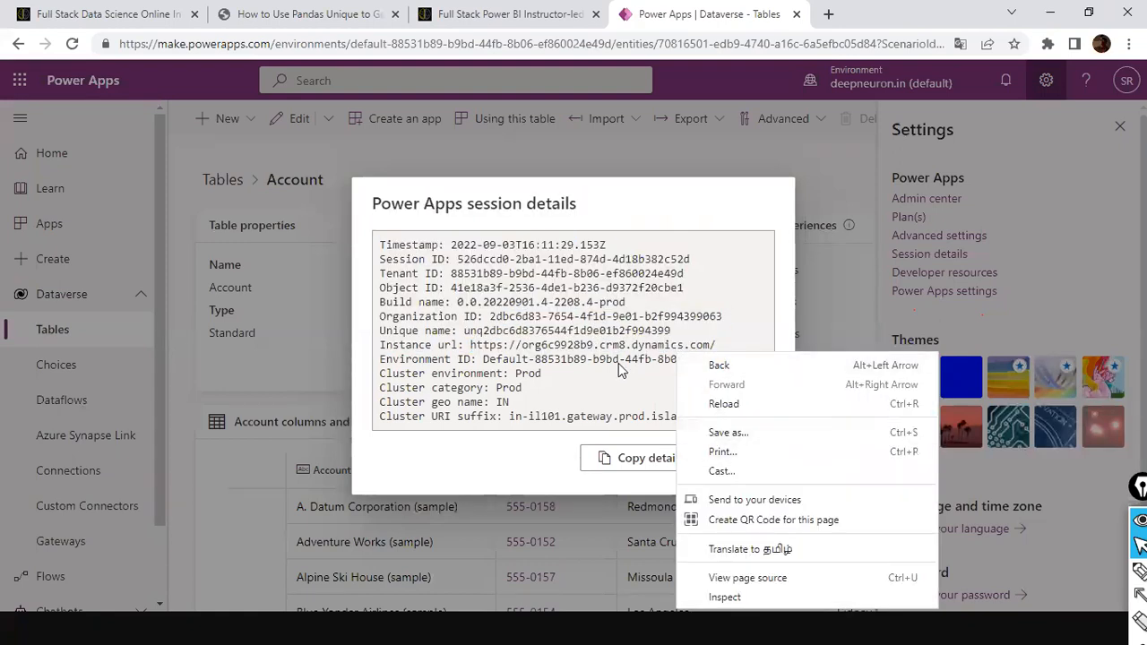
click(606, 357)
drag(524, 345, 723, 346)
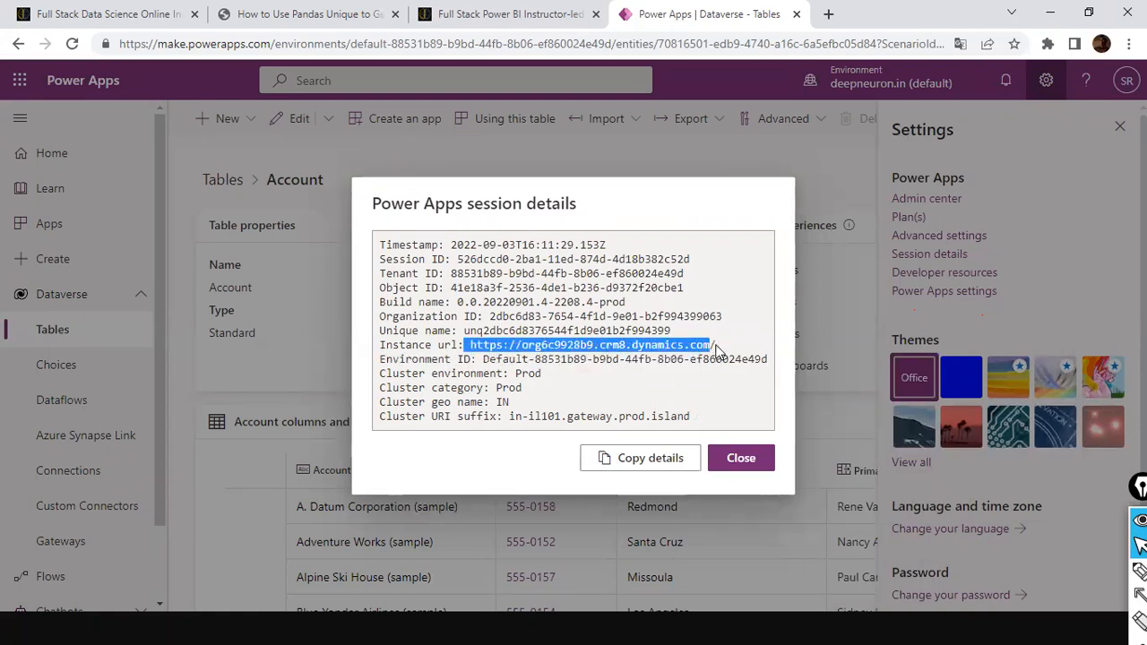
right_click(680, 345)
click(708, 359)
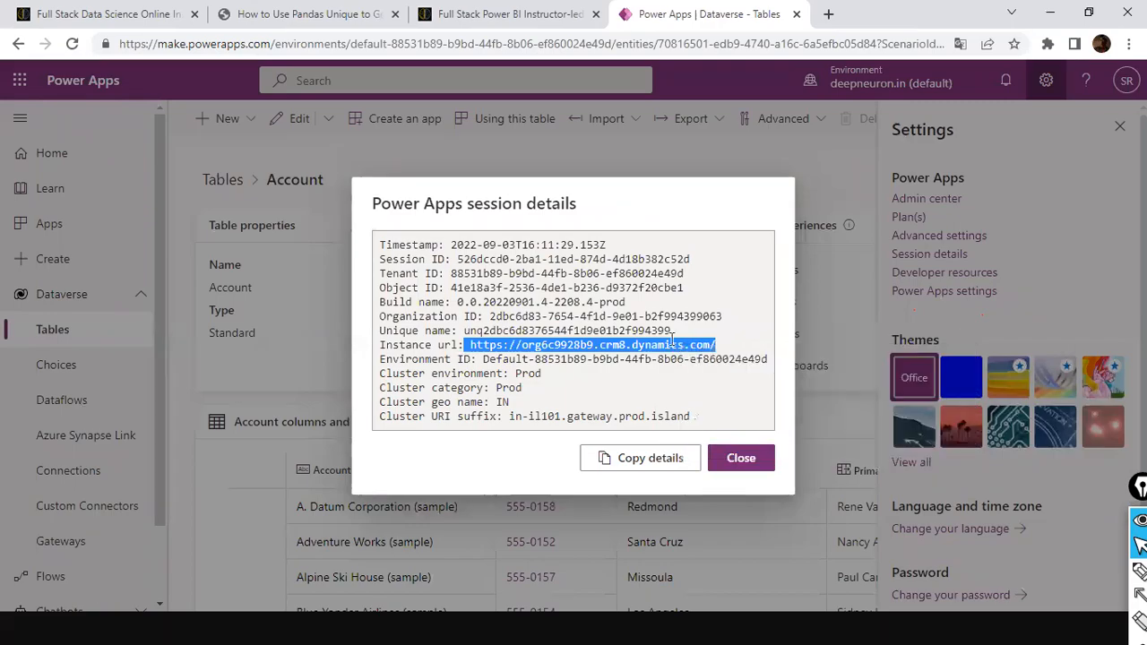
key(alt+Tab)
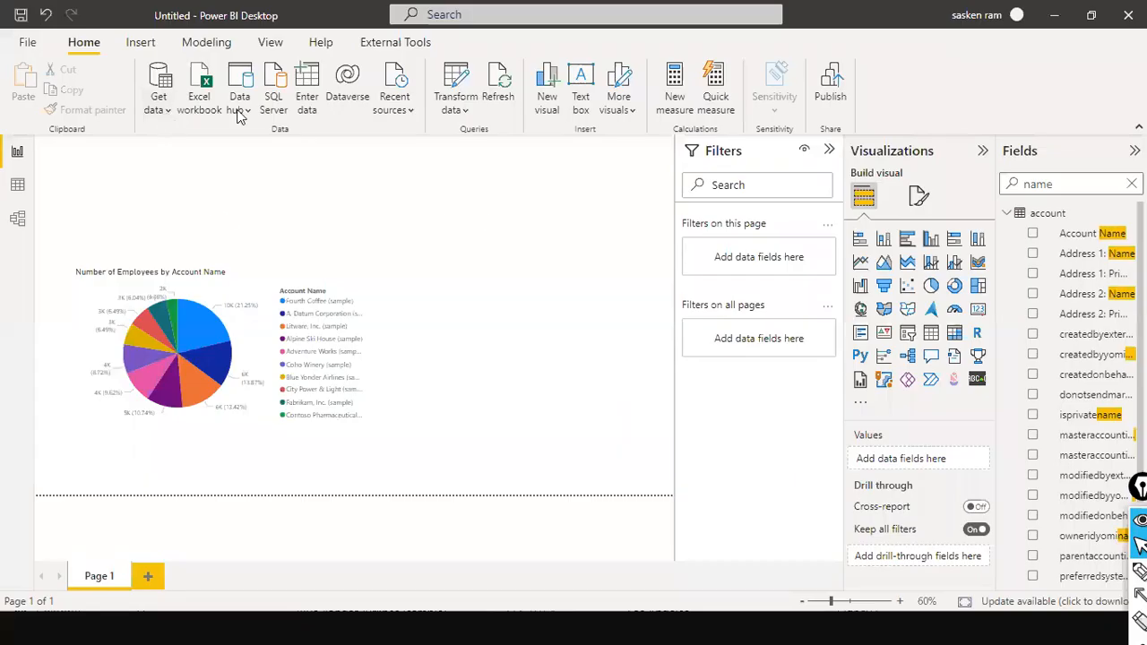
click(346, 94)
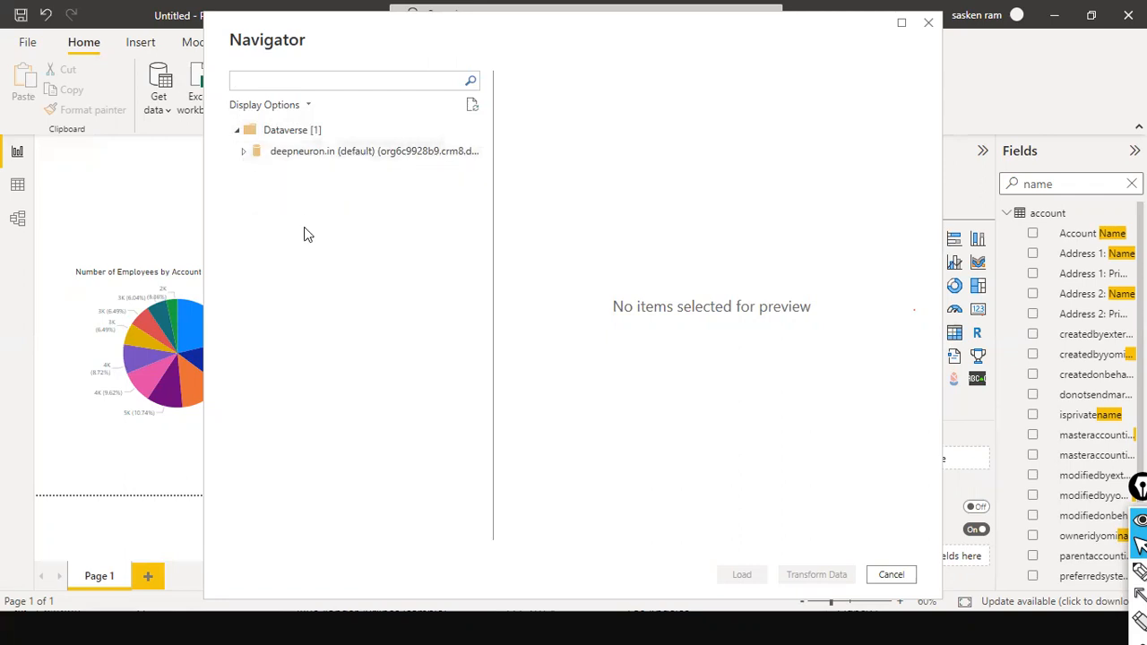
key(ctrl+v)
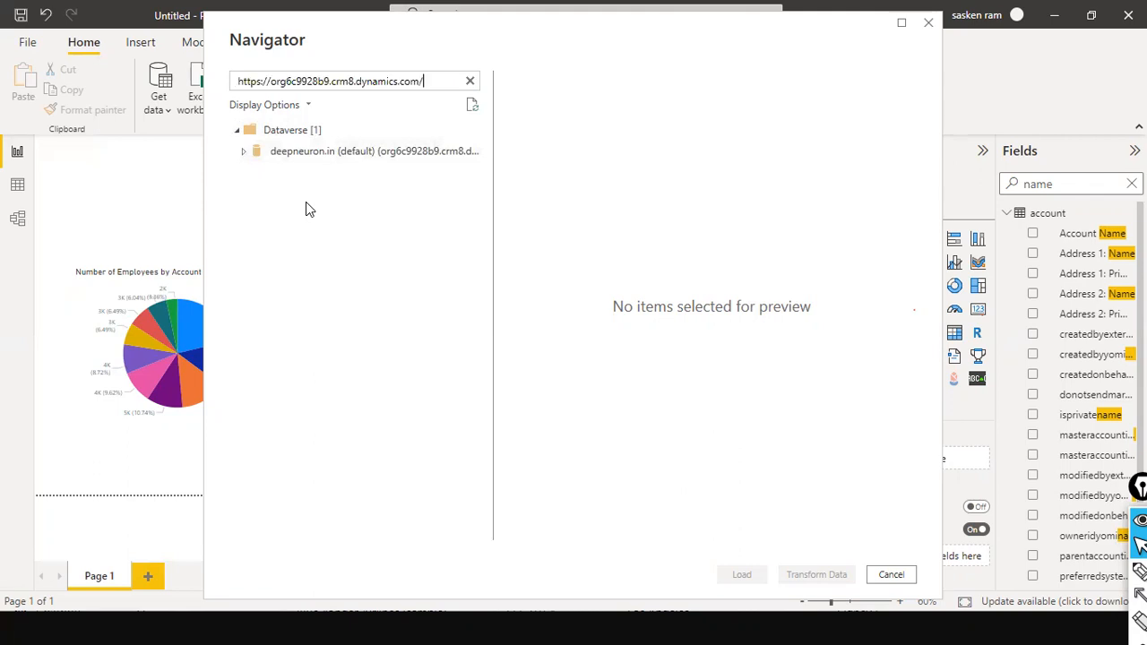
click(889, 574)
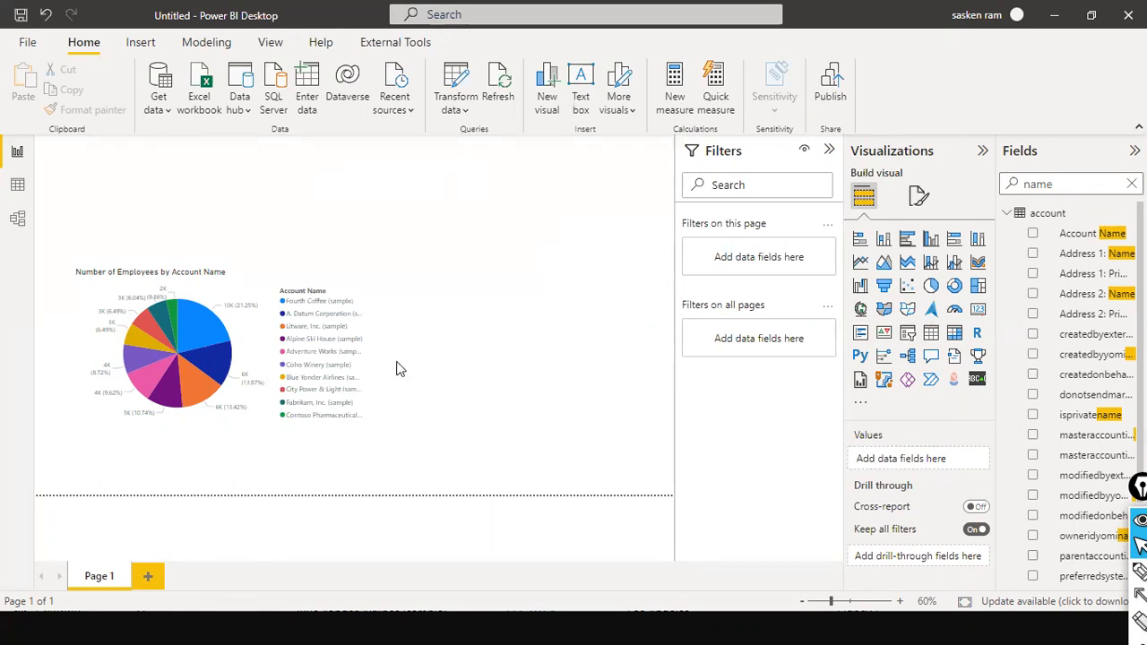
Narrow the Number of Employees by Account Name pie chart
click(367, 358)
drag(367, 351, 295, 350)
click(391, 397)
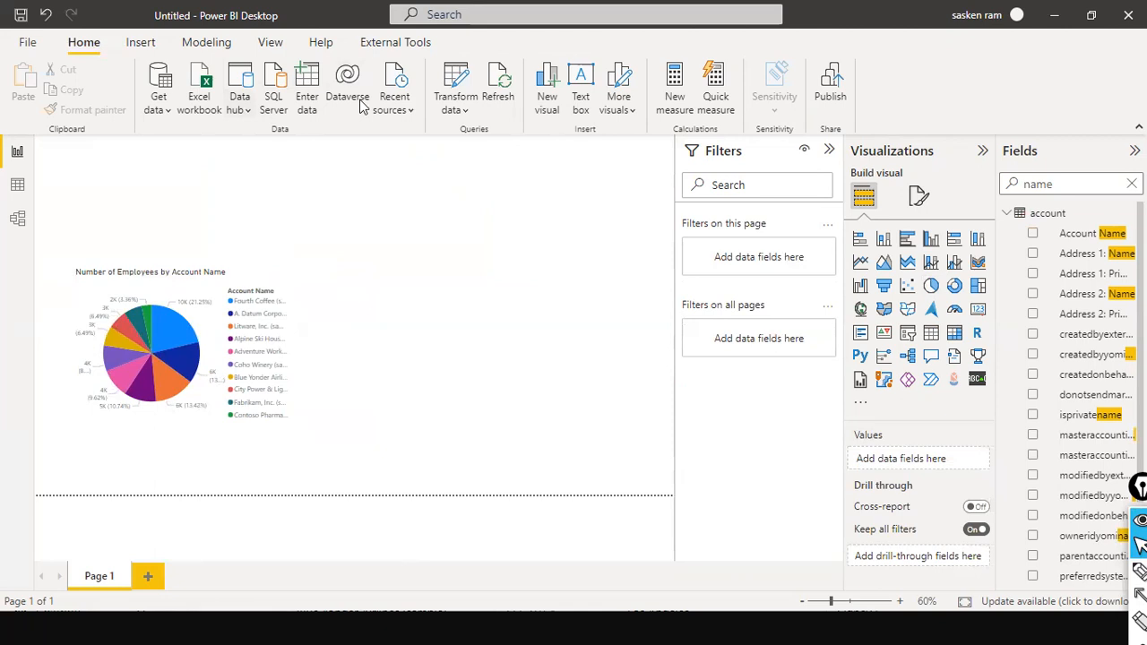
Load the account table from the Dataverse environment
click(173, 104)
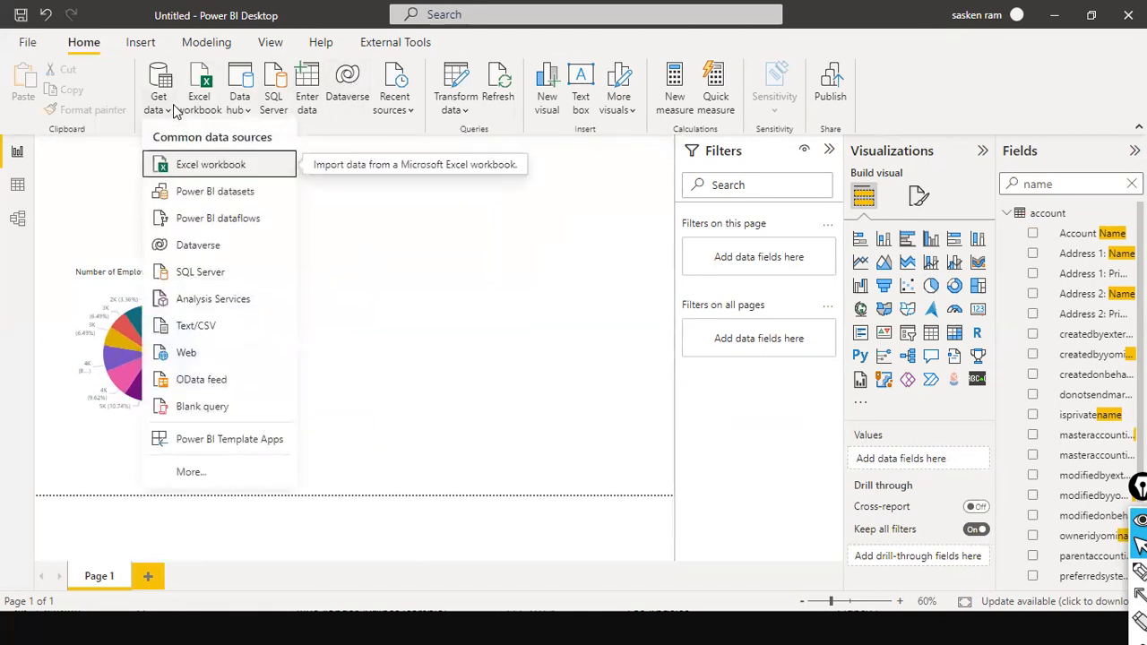
click(194, 251)
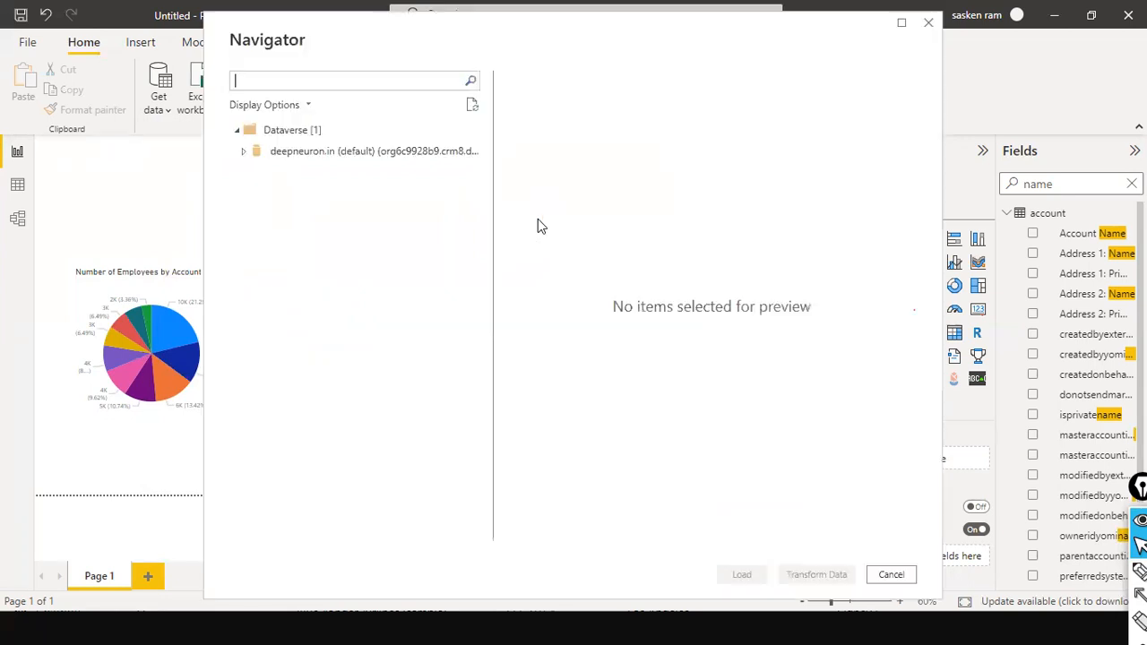
click(244, 154)
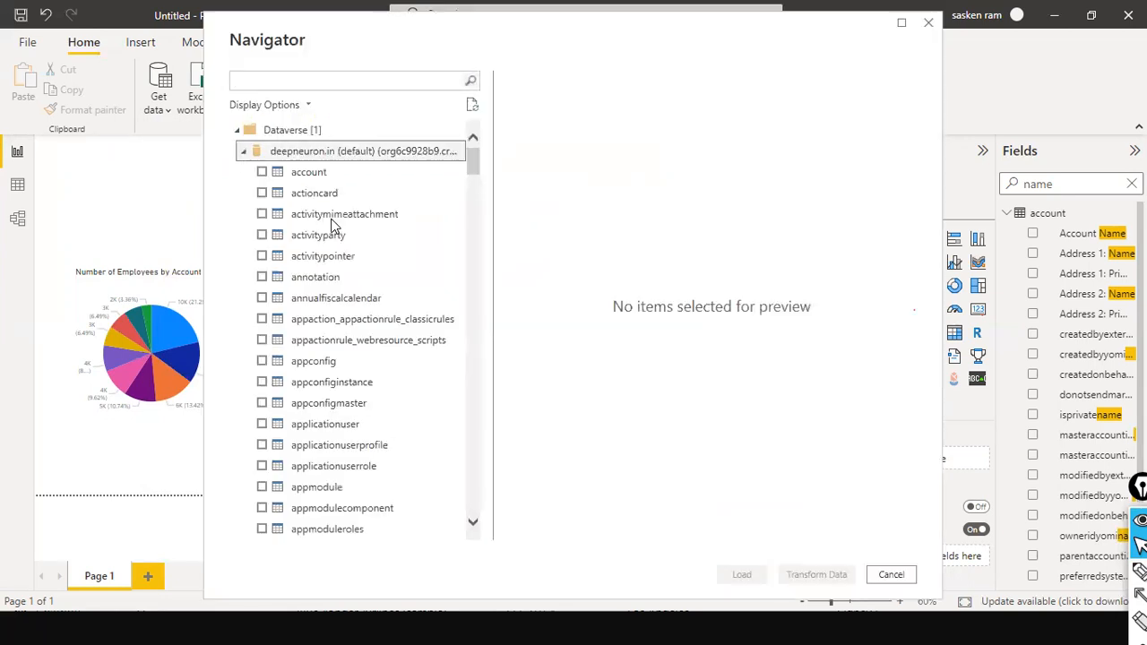
click(285, 172)
click(262, 172)
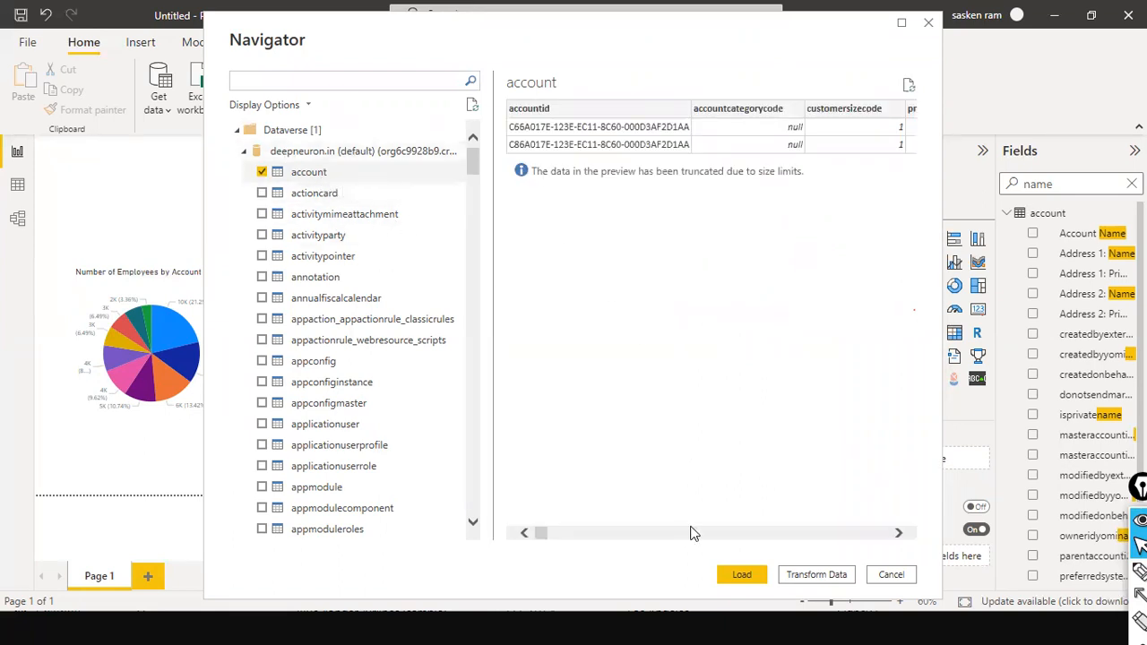
click(740, 574)
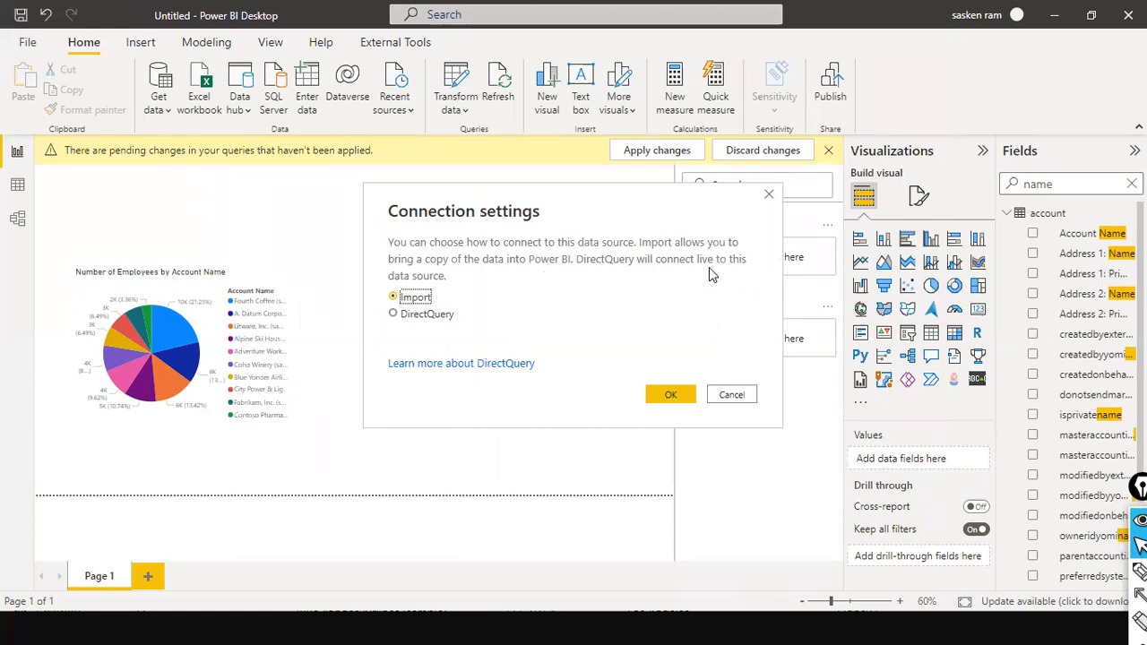
Connect the account table through DirectQuery and apply the pending query changes
click(396, 315)
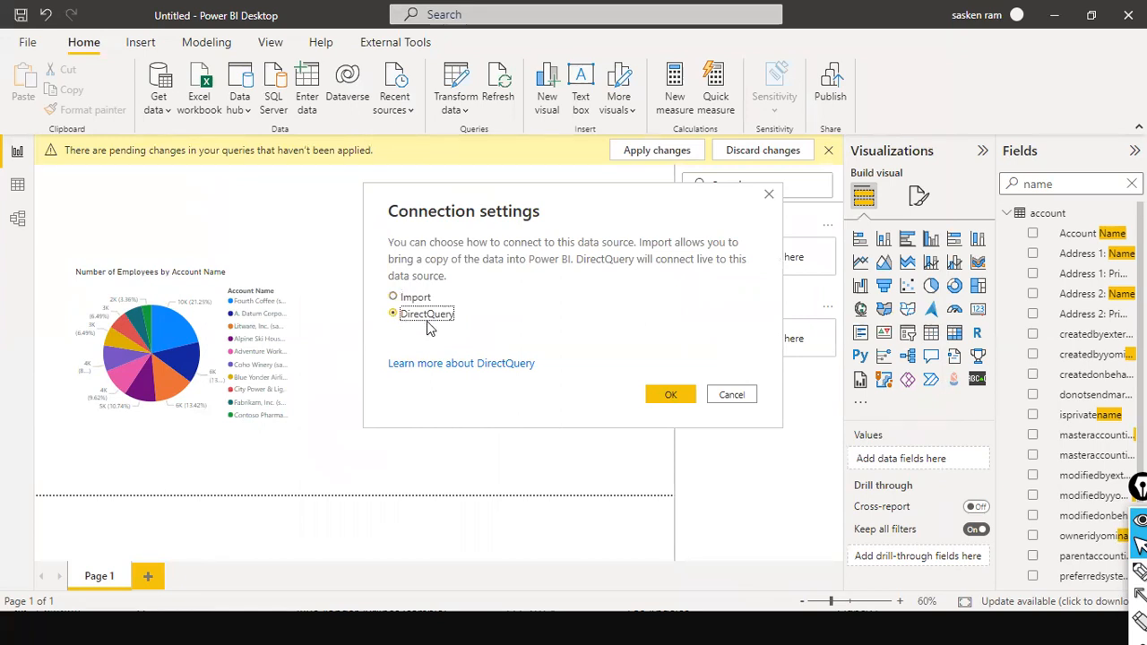
click(684, 395)
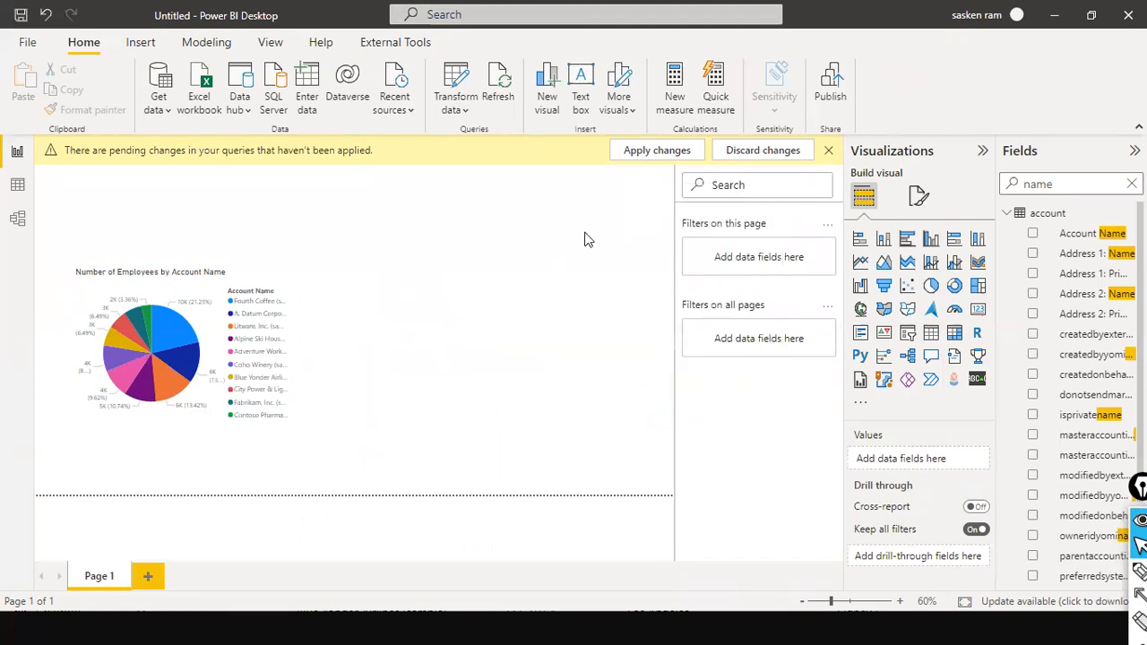
click(688, 146)
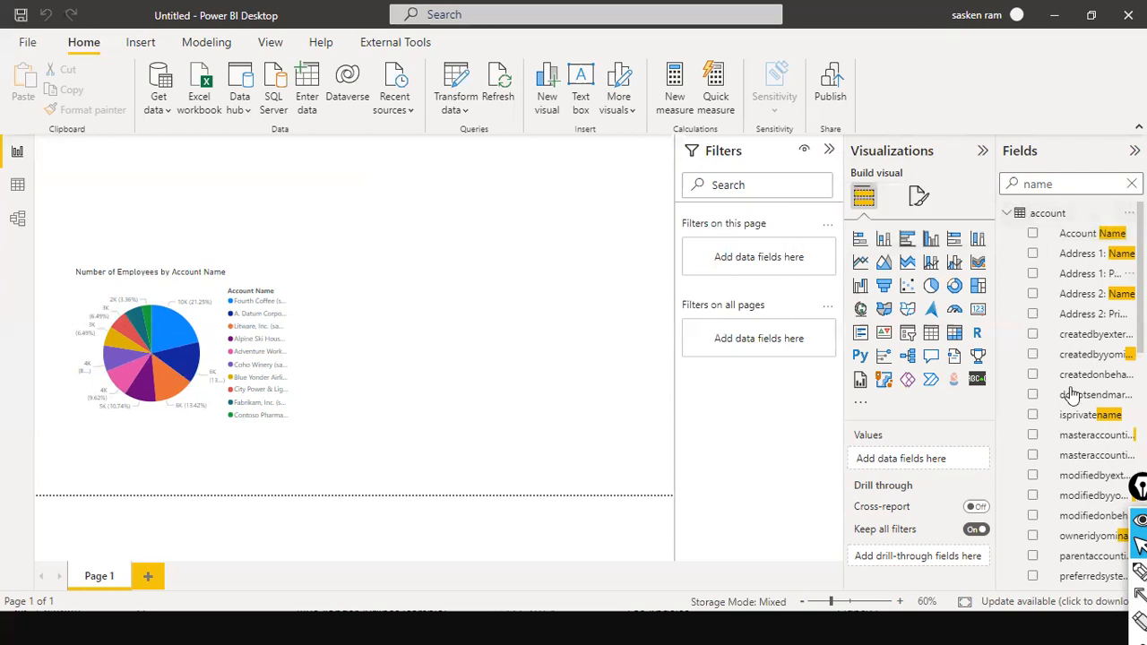
Review the new account (2) table and open data view showing account's 10 rows
scroll(1071, 417, down, 3)
scroll(1071, 417, down, 4)
scroll(1032, 359, up, 2)
scroll(1022, 359, down, 2)
scroll(1026, 363, up, 1)
scroll(1029, 371, down, 1)
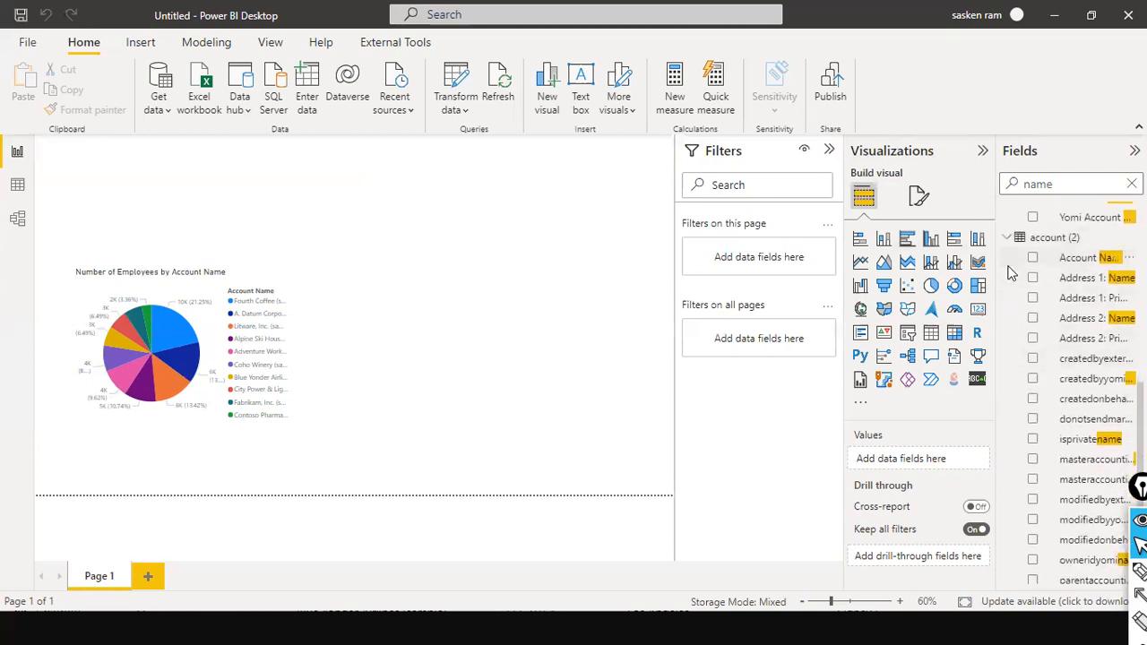
mouse_move(805, 430)
mouse_down()
mouse_move(947, 353)
mouse_move(1023, 287)
mouse_move(1024, 253)
mouse_up()
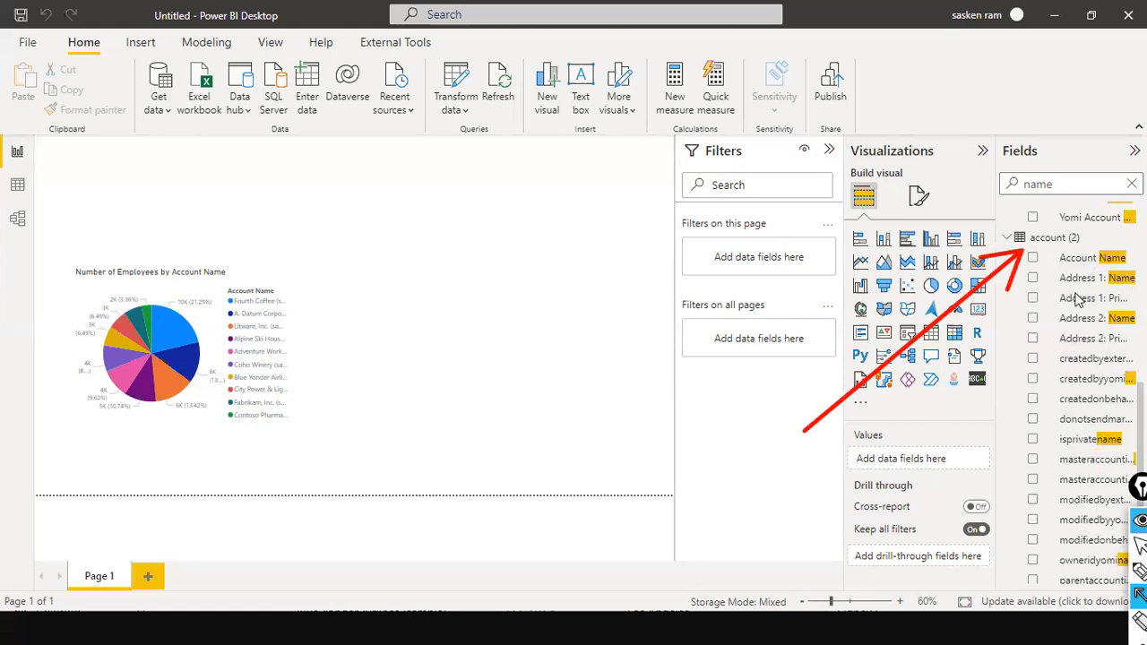
scroll(1111, 304, up, 2)
scroll(1116, 309, down, 3)
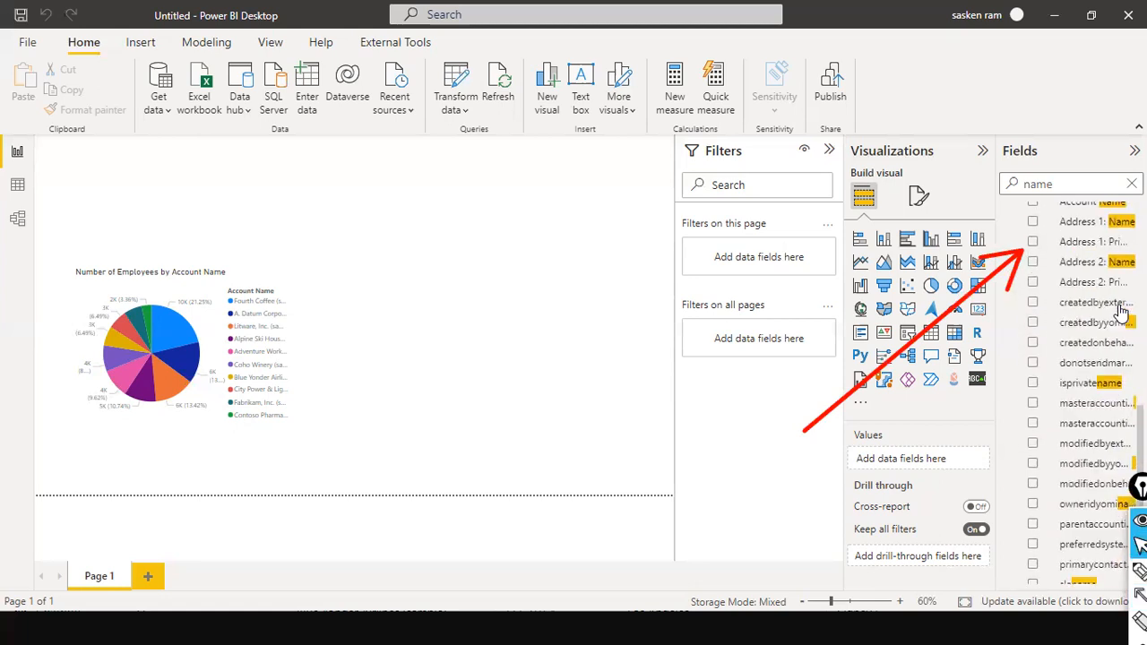
scroll(1120, 309, up, 1)
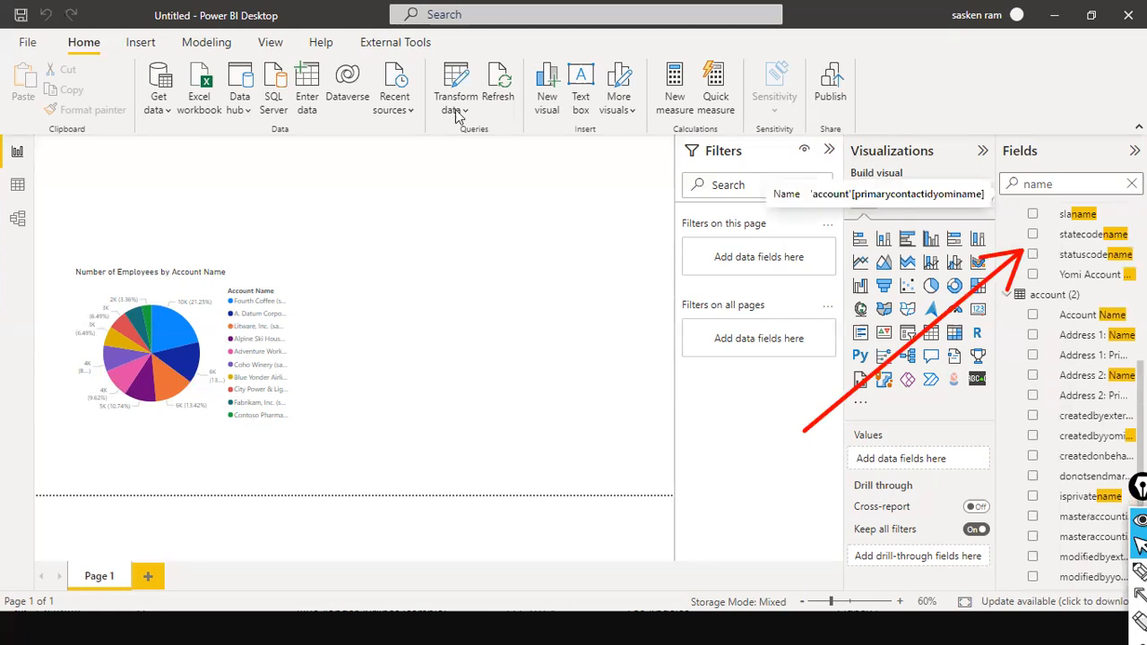
click(27, 190)
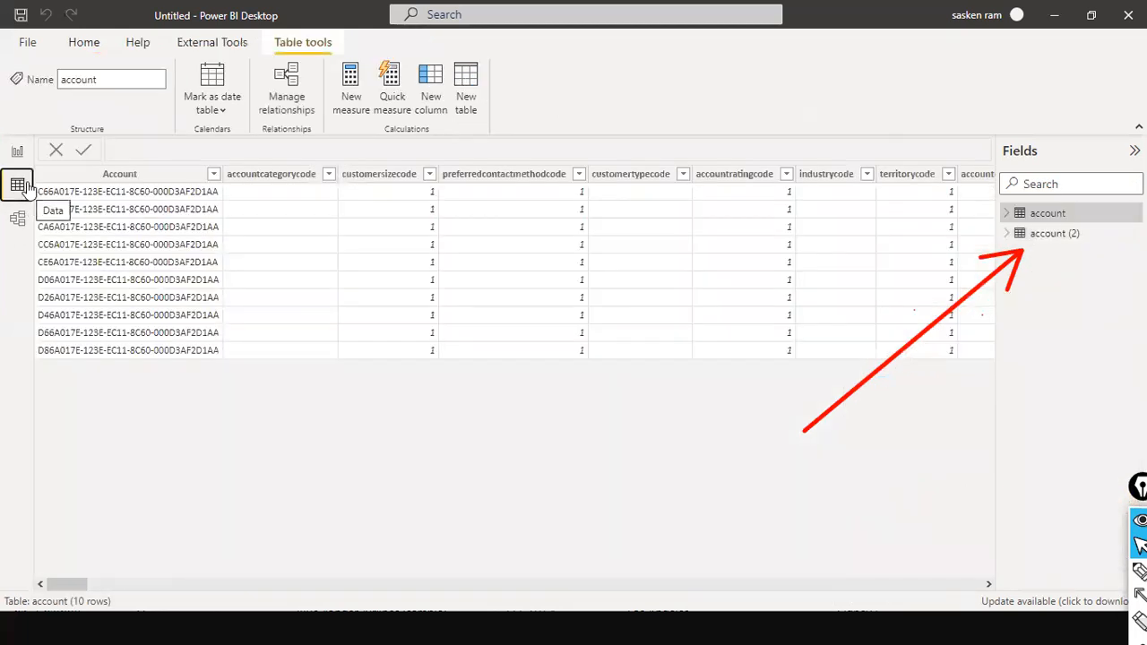
click(1052, 240)
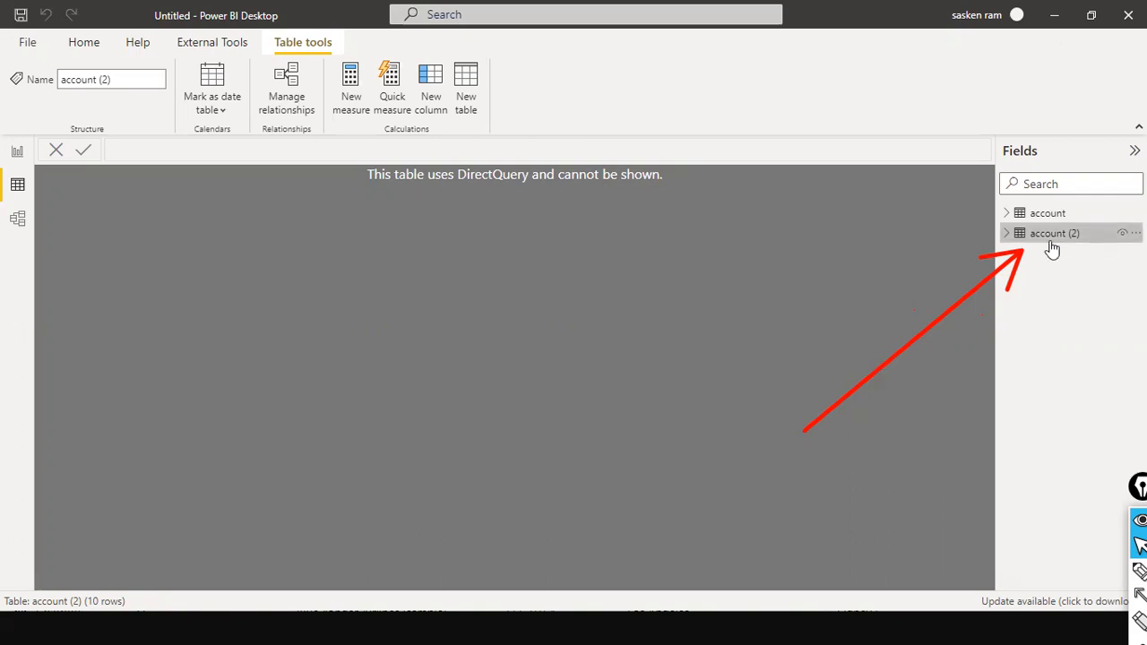
click(1007, 237)
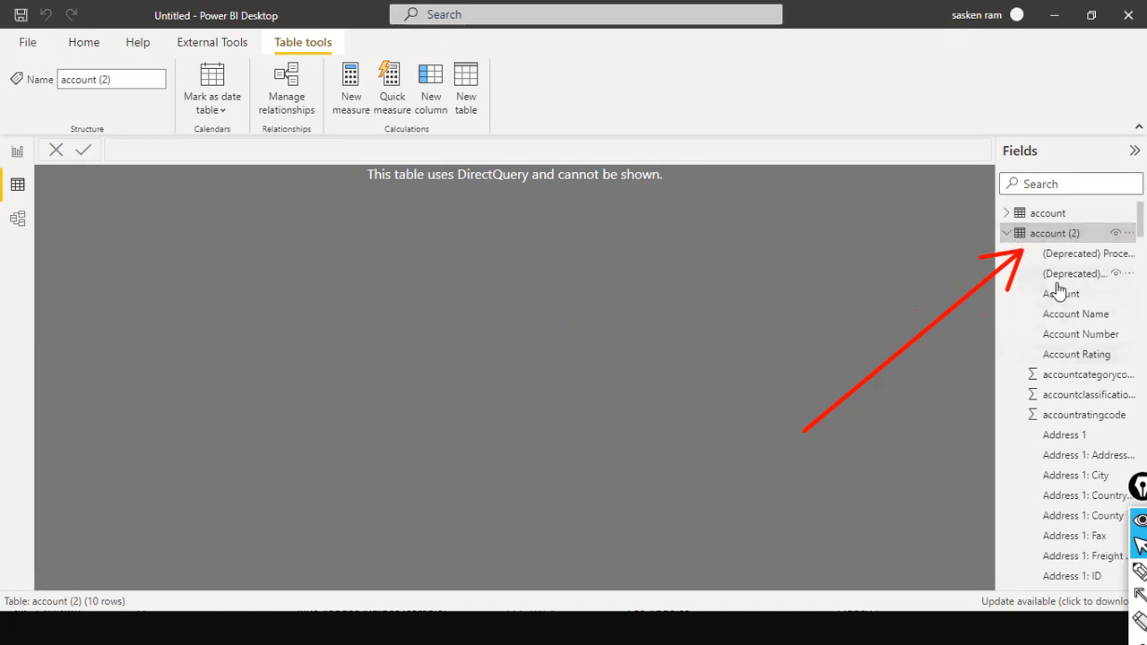
scroll(1003, 235, down, 2)
scroll(999, 237, up, 2)
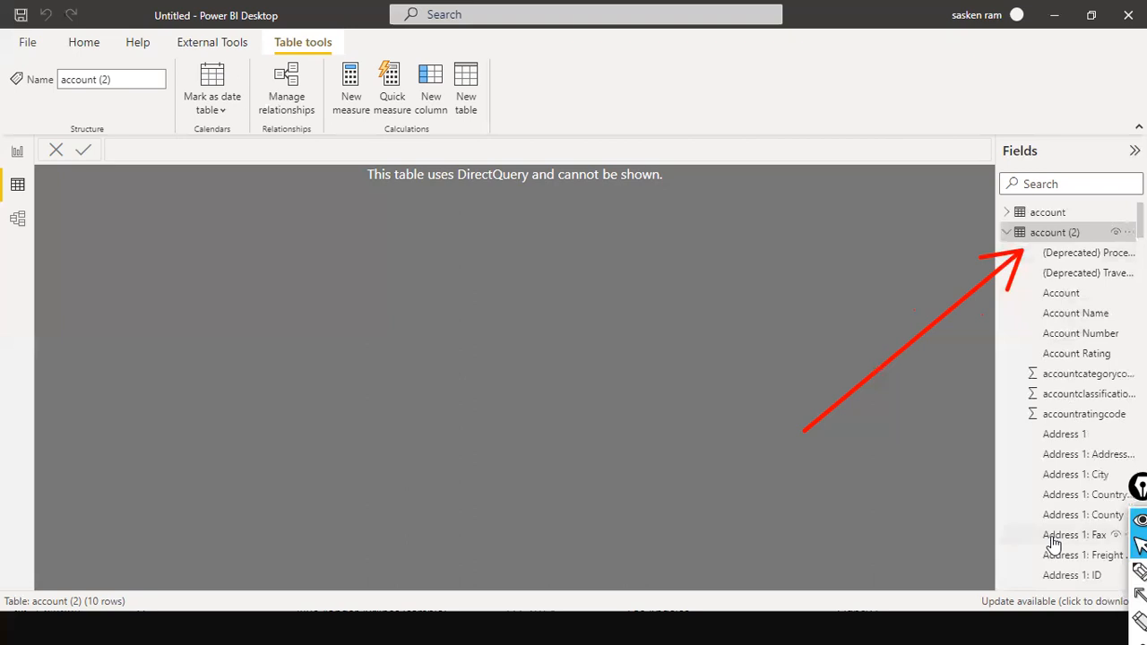
scroll(1028, 412, down, 5)
scroll(1042, 371, up, 3)
scroll(1042, 371, up, 2)
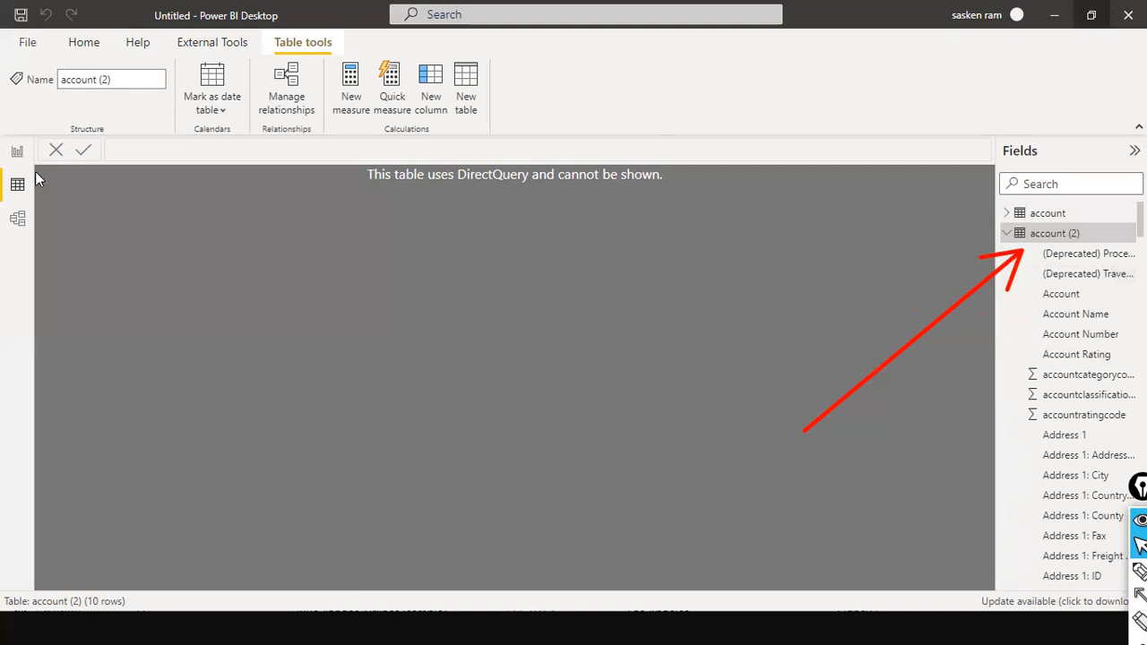
click(15, 152)
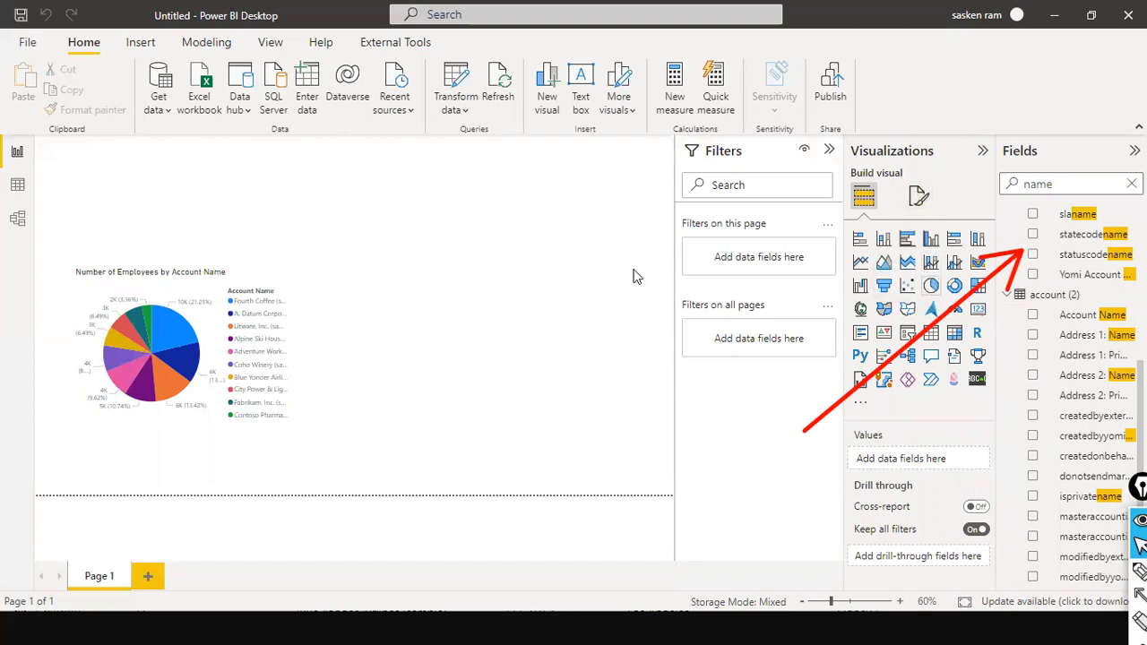
Add a pie chart beside the first one with Account Name as its legend
drag(302, 259, 556, 374)
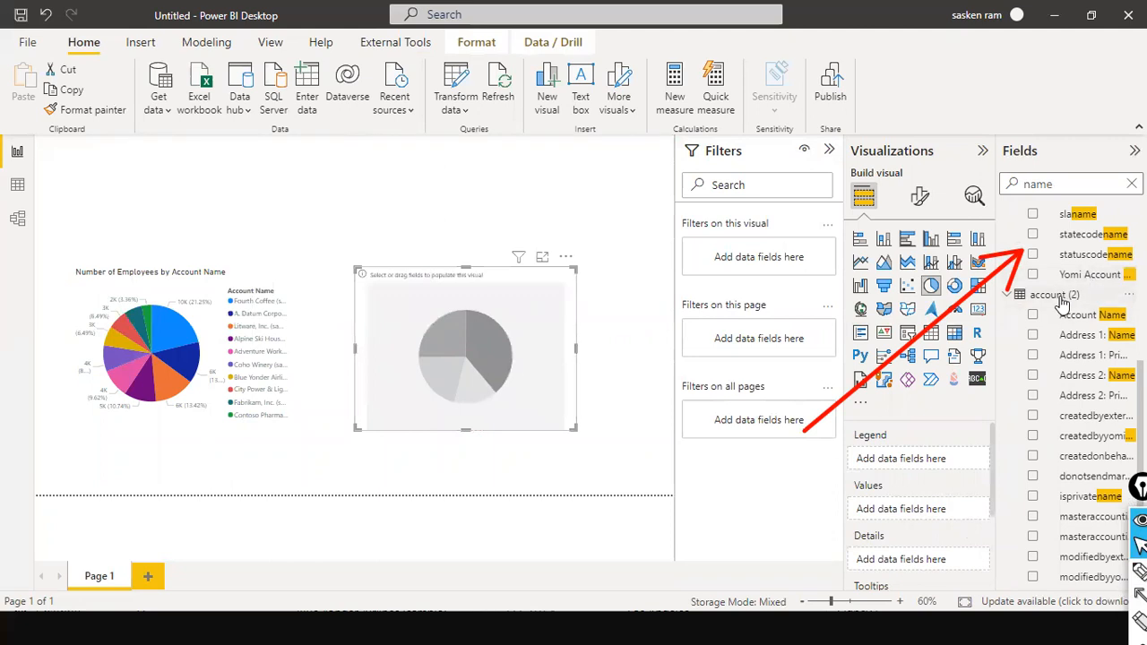
drag(1075, 318, 489, 394)
scroll(1091, 383, down, 3)
scroll(1092, 383, down, 1)
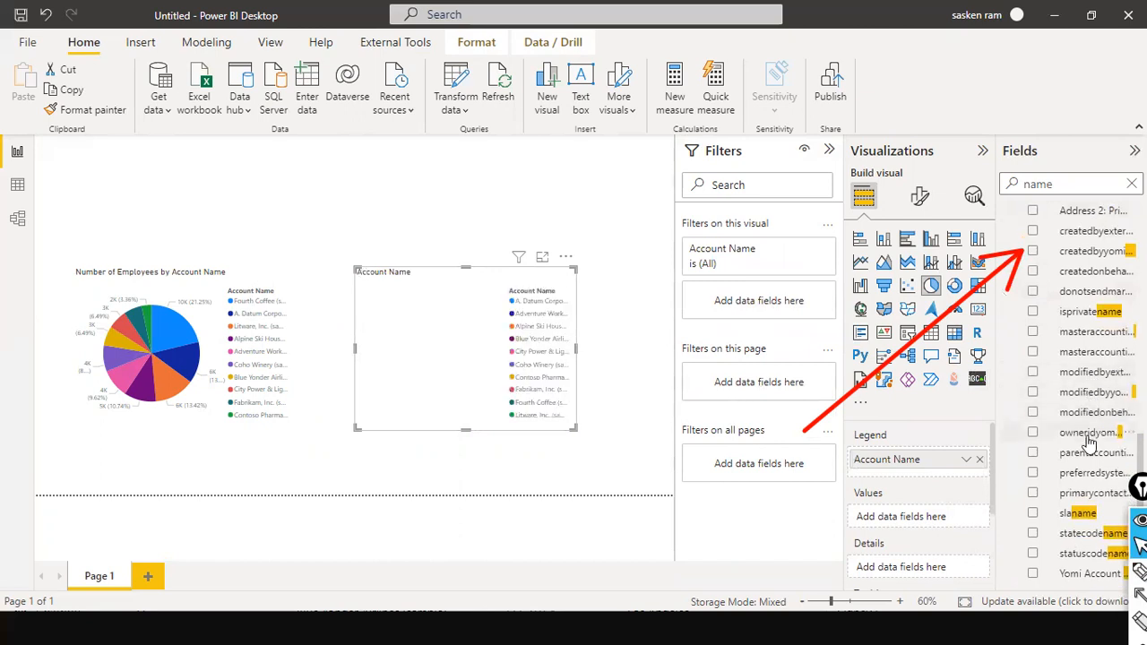
scroll(1089, 440, up, 3)
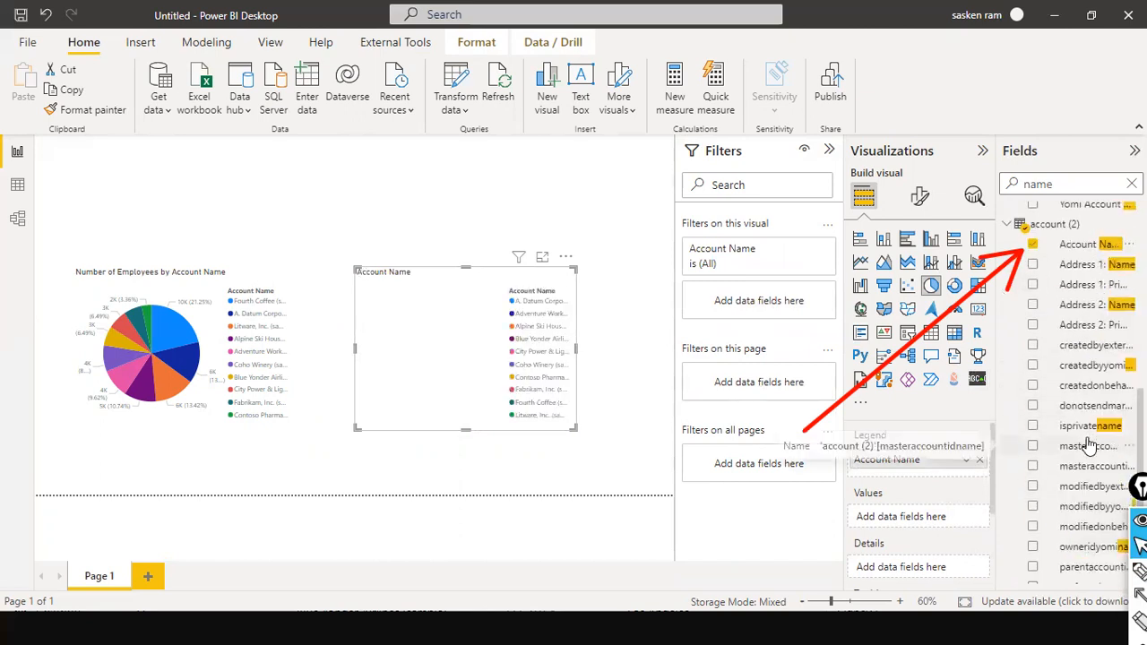
scroll(1088, 441, down, 3)
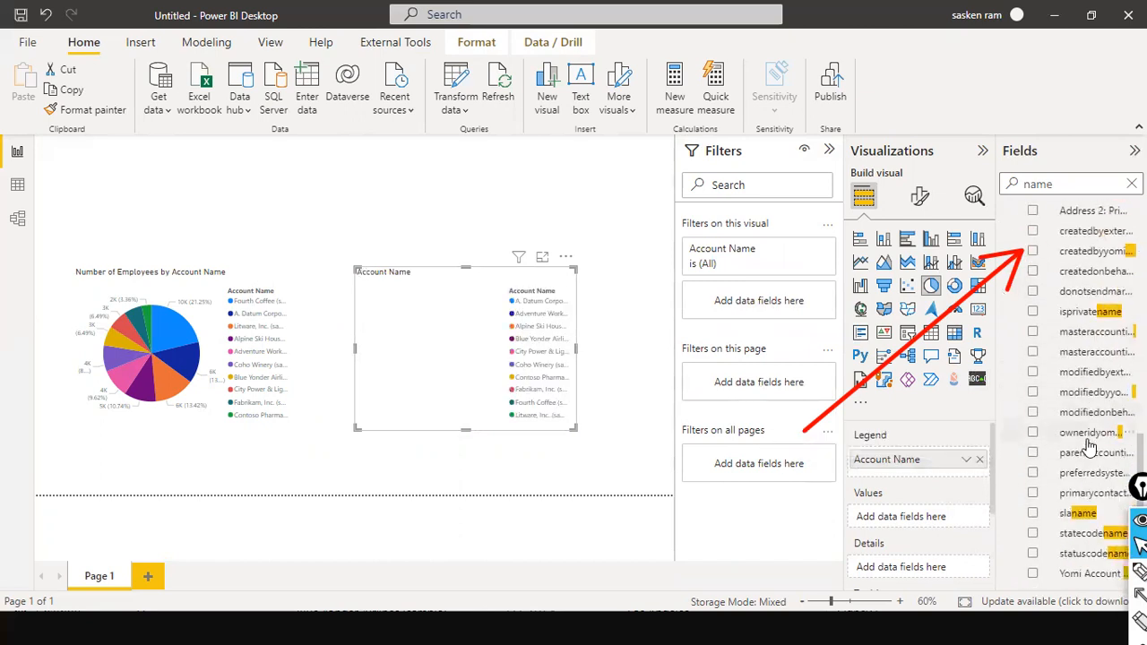
Search fields for 'number' and add account (2)'s Number of Employees as values
click(1047, 185)
text(number)
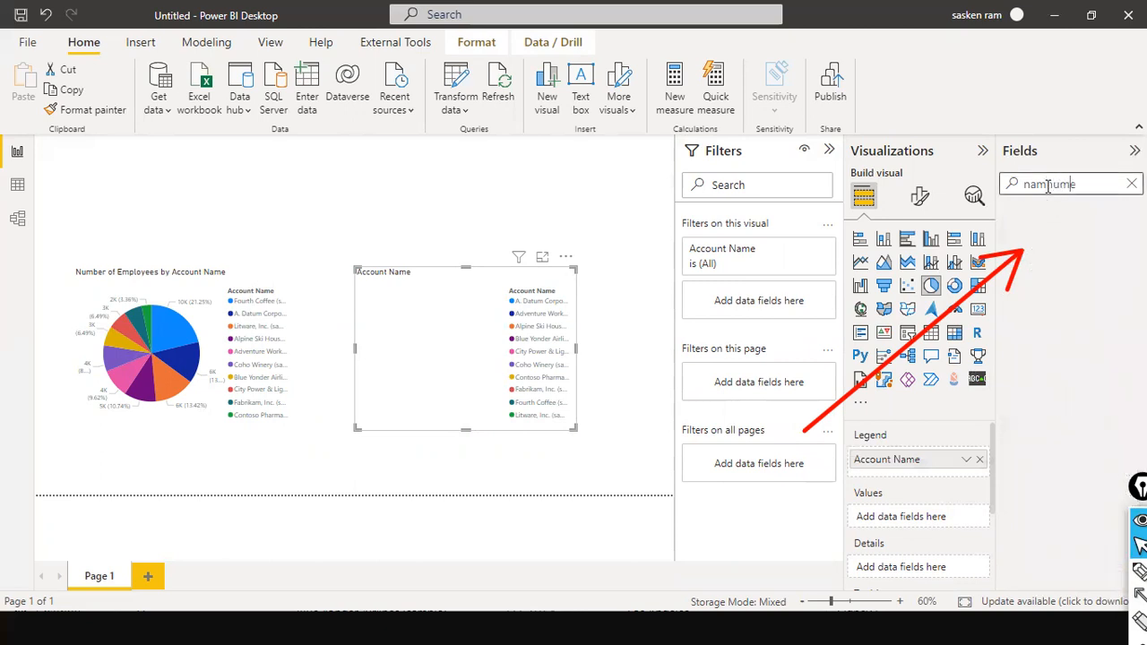
key(ctrl+a)
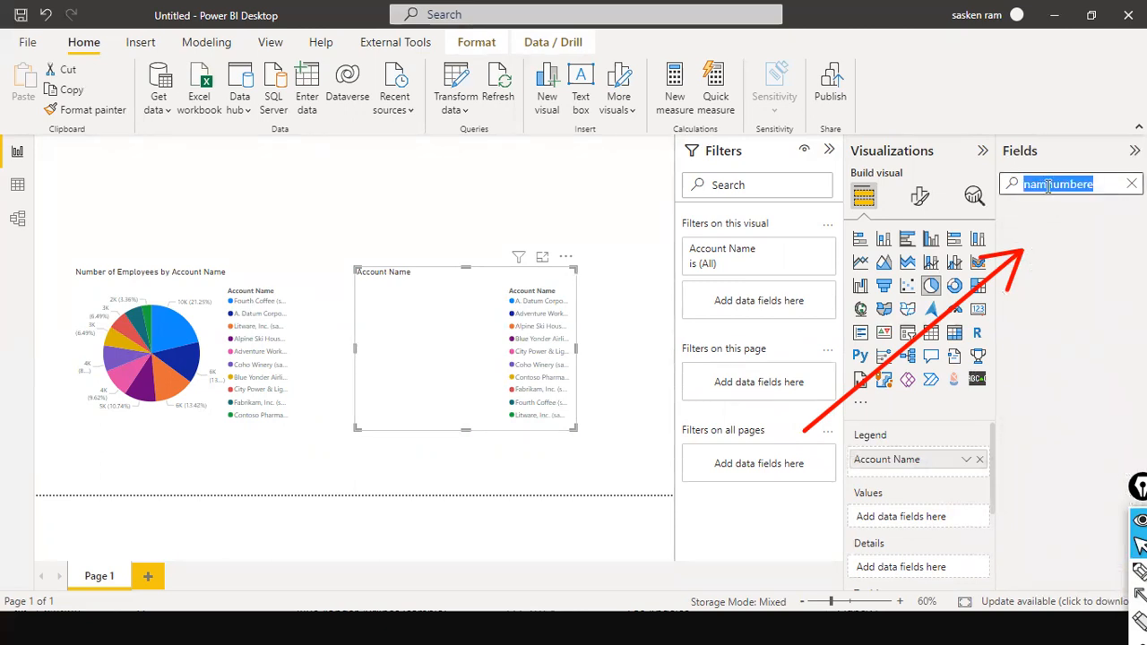
text(numb)
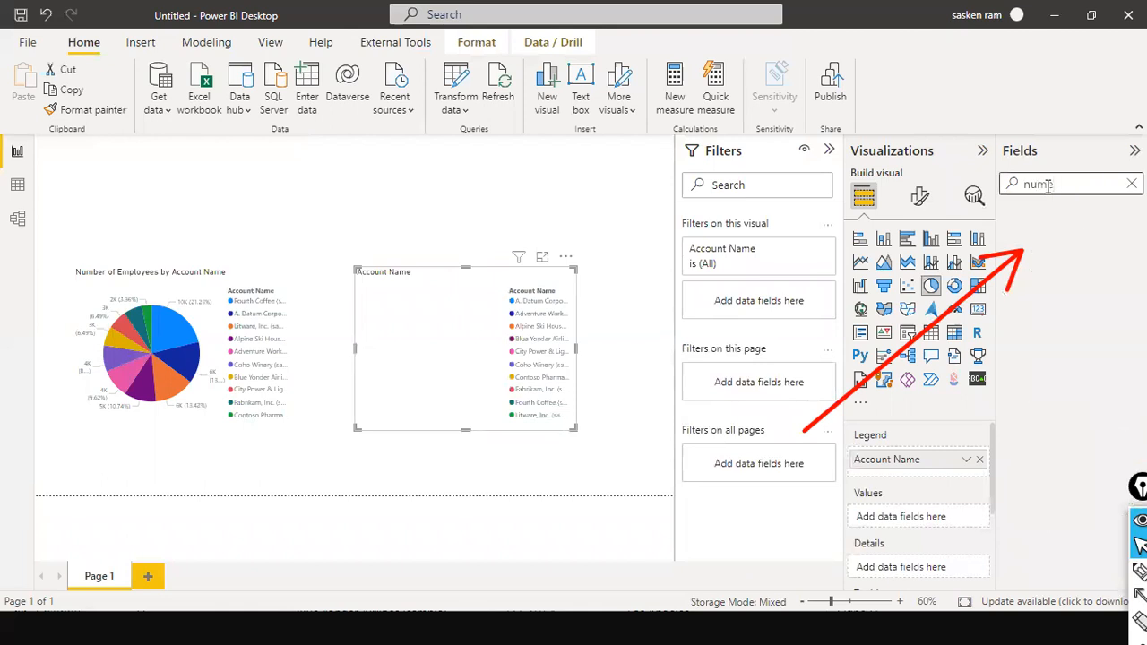
text(er)
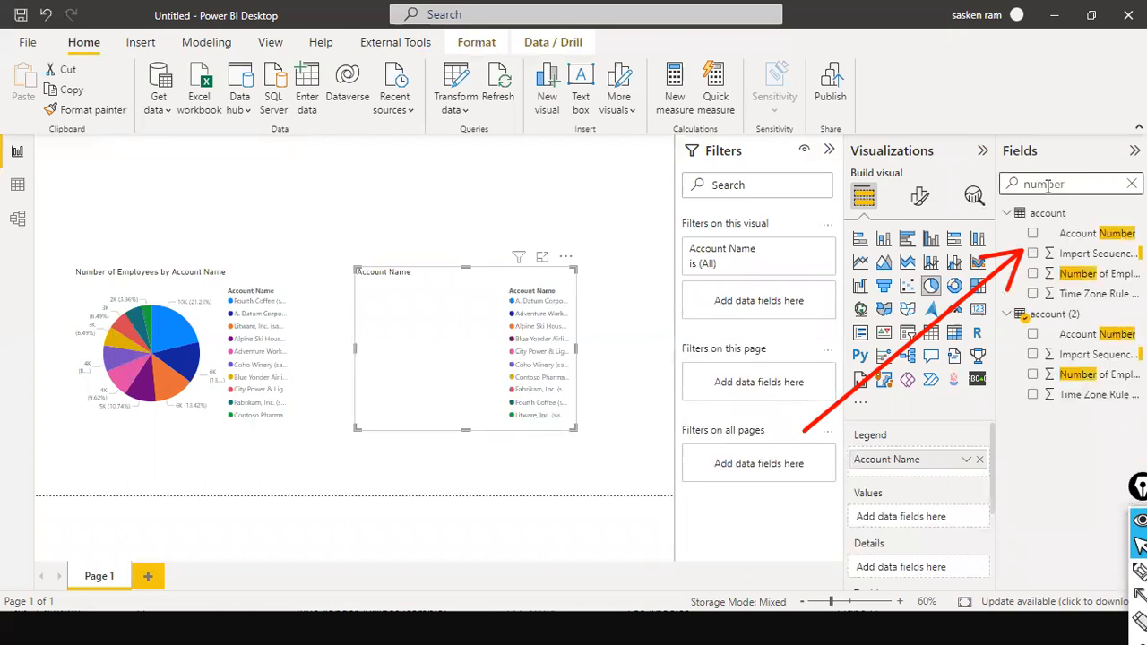
drag(1060, 375, 430, 335)
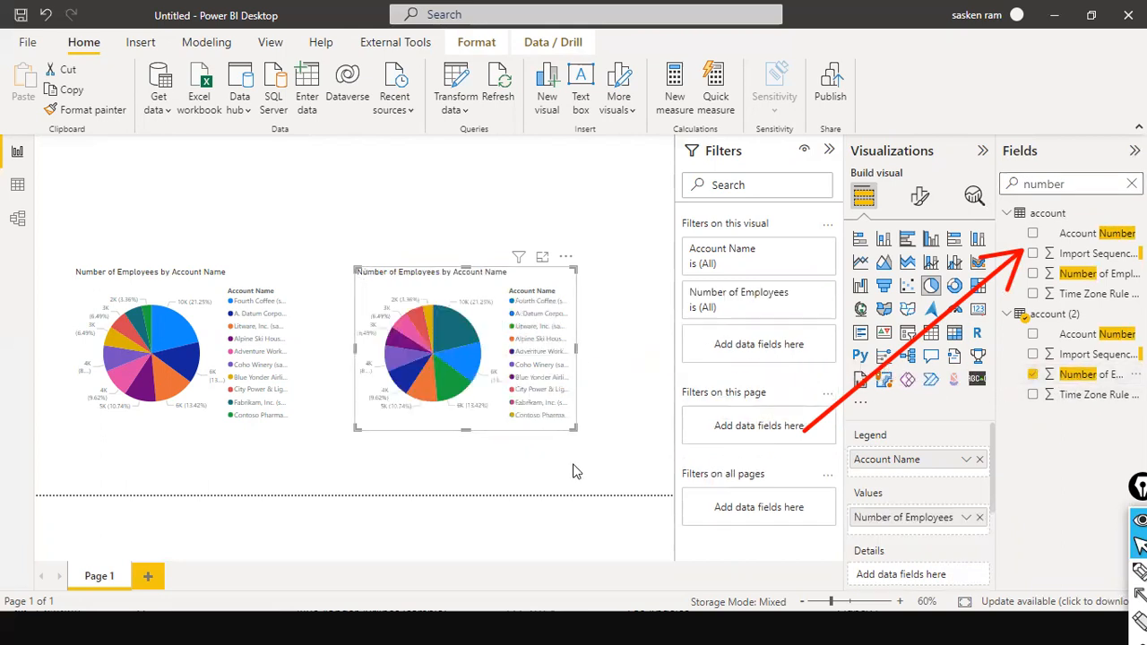
Widen the second pie chart to show full account names and refresh both charts' data
drag(575, 351, 629, 349)
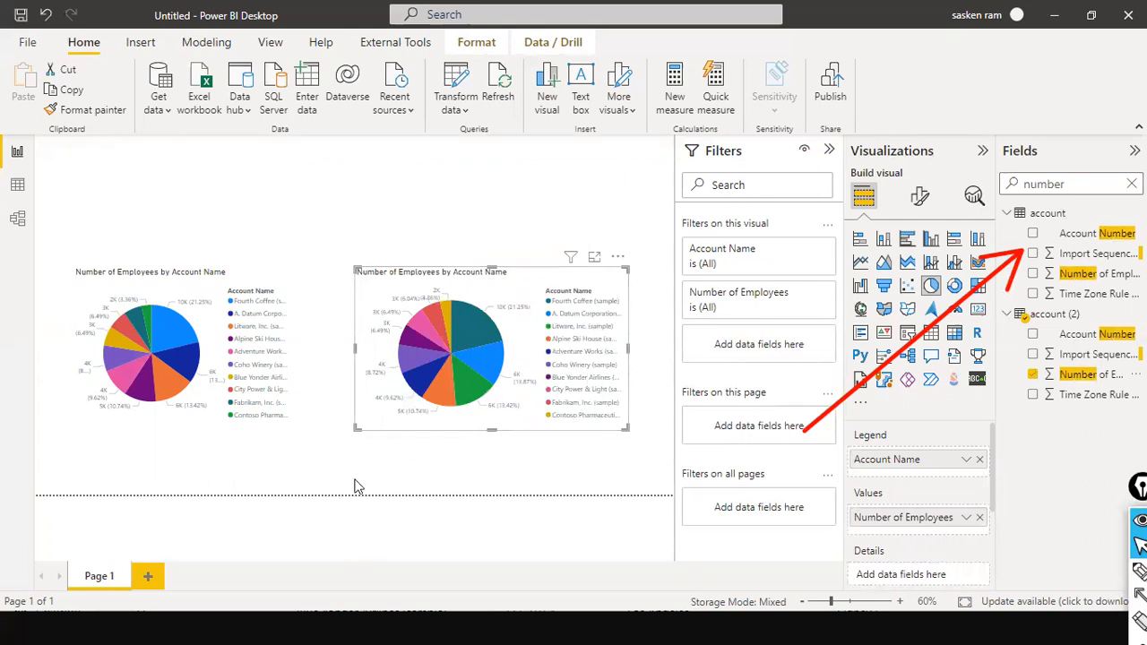
click(159, 430)
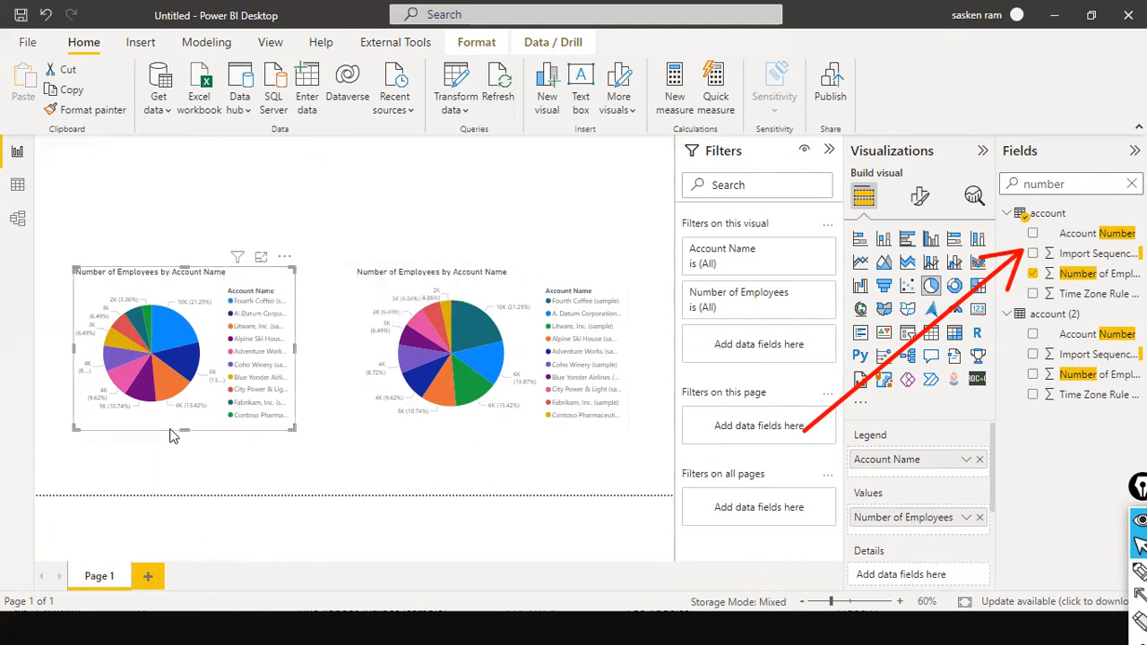
click(499, 94)
click(500, 96)
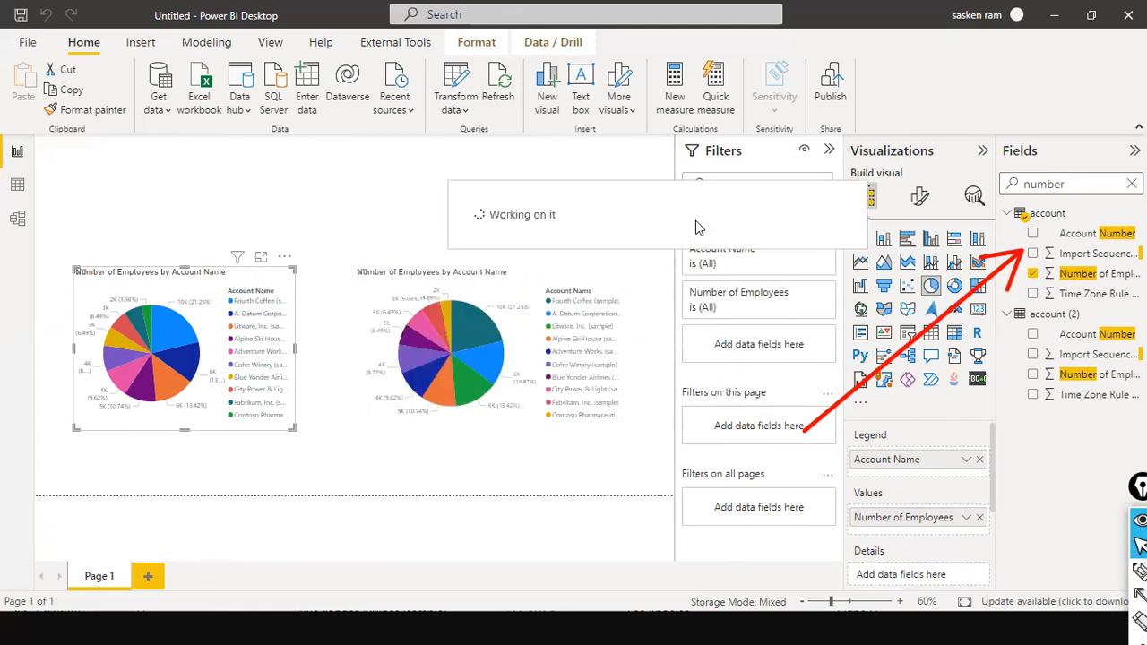
click(593, 284)
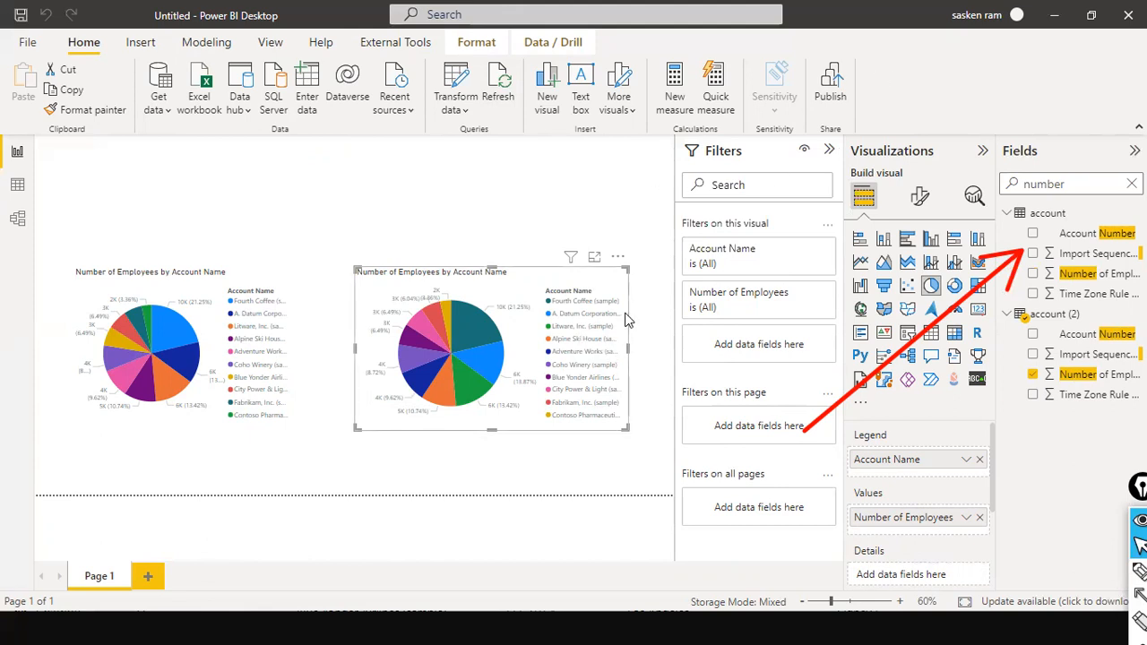
click(574, 213)
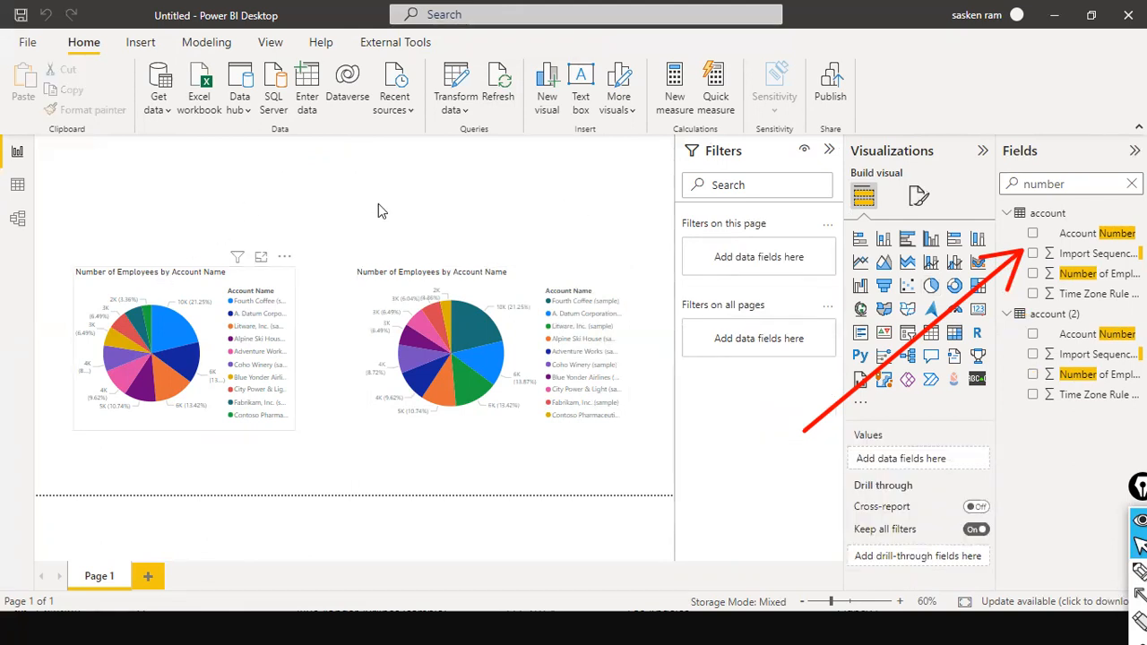
Rename report page 'Page 1' to 'DataVerse'
mouse_move(453, 336)
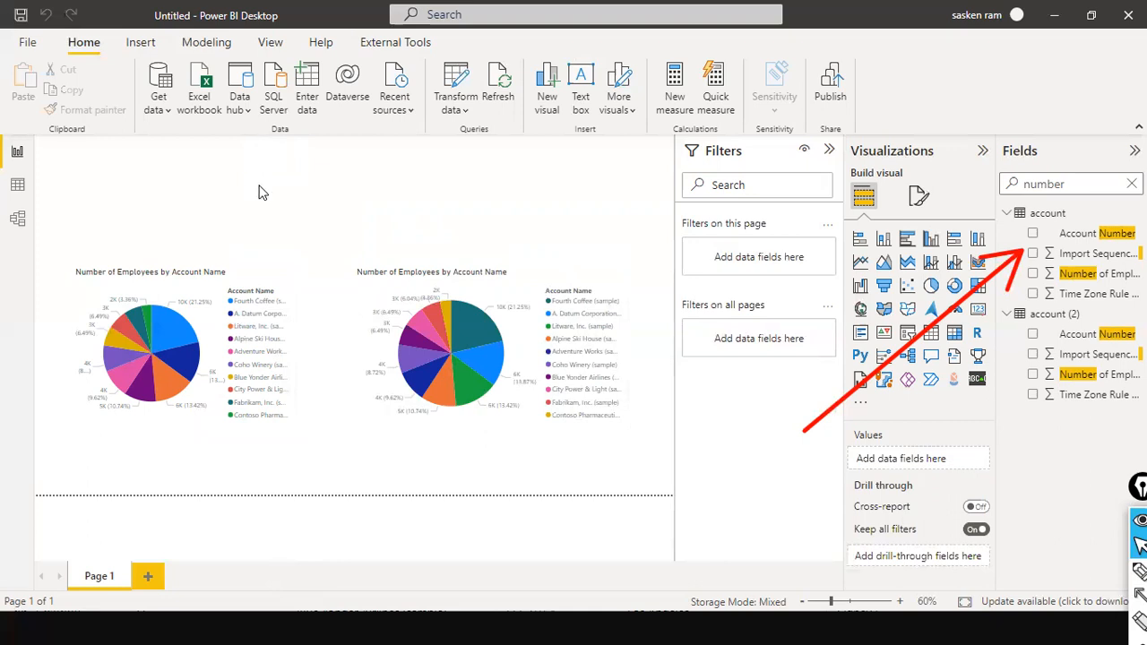
right_click(96, 582)
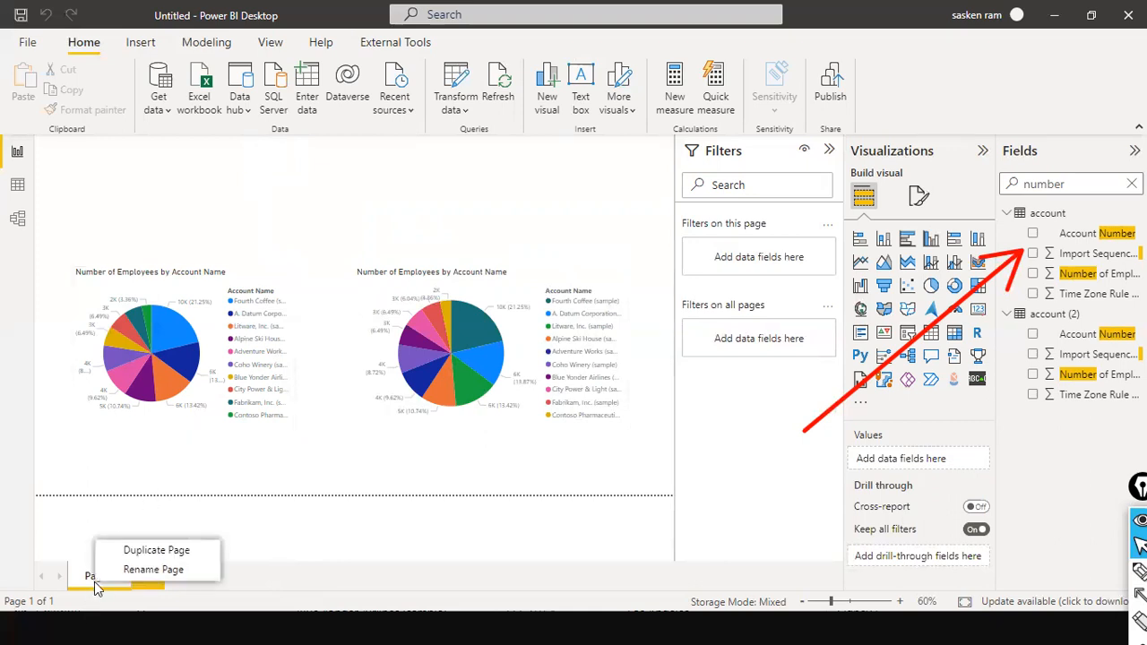
click(168, 570)
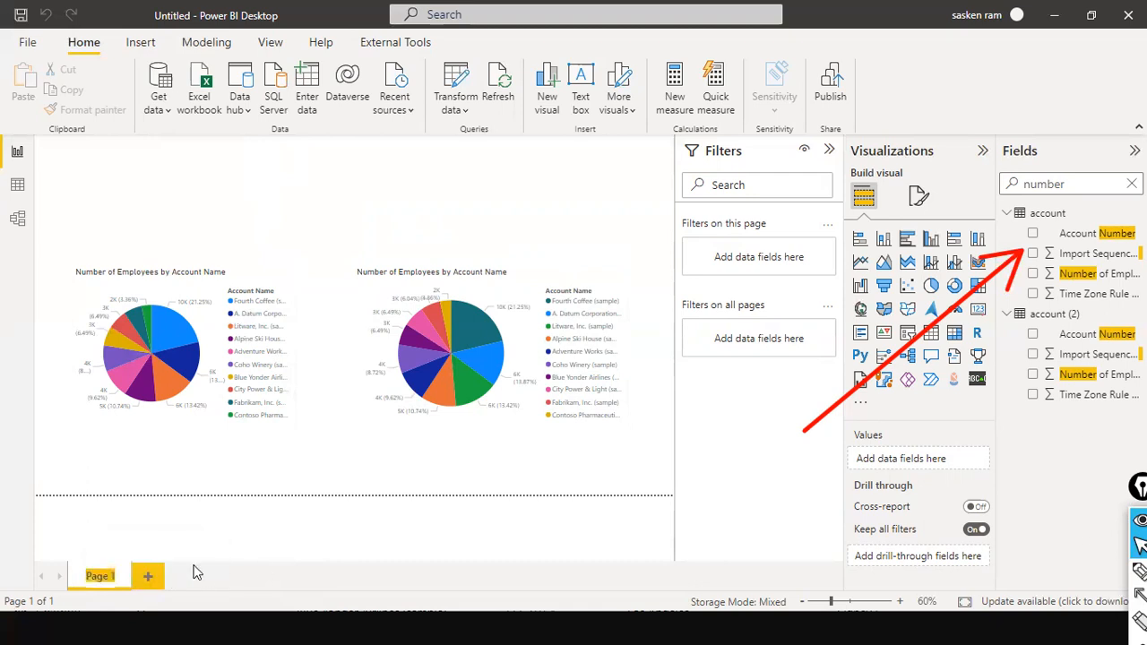
text(DataVerse)
key(Return)
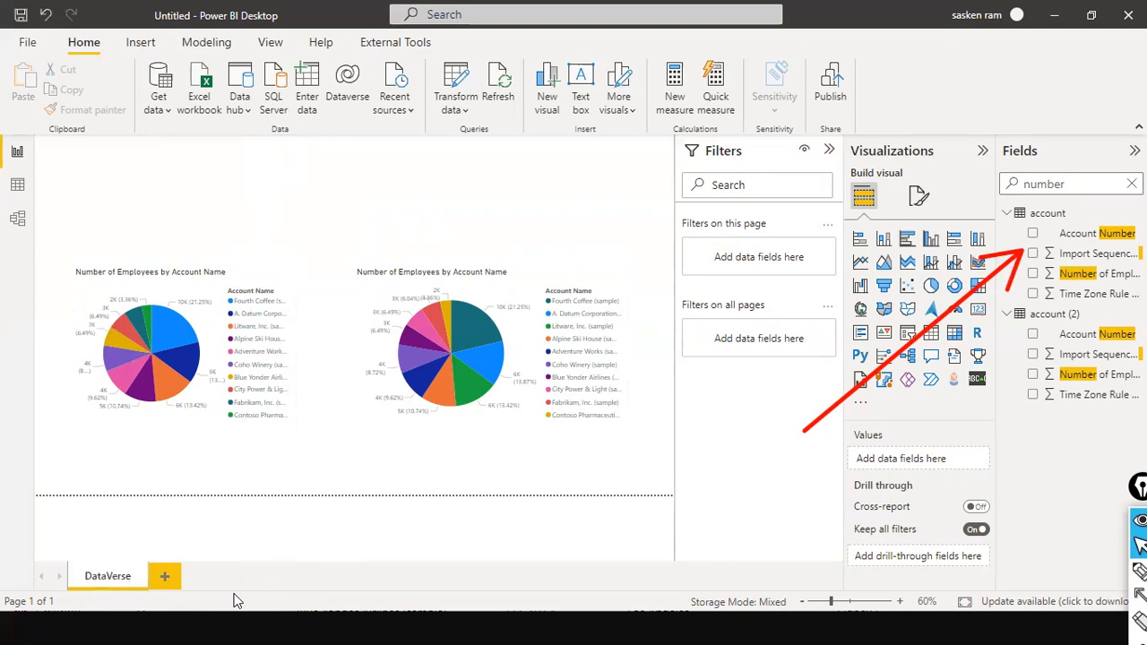
Add a new blank report page, Page 1, after the DataVerse page
click(164, 578)
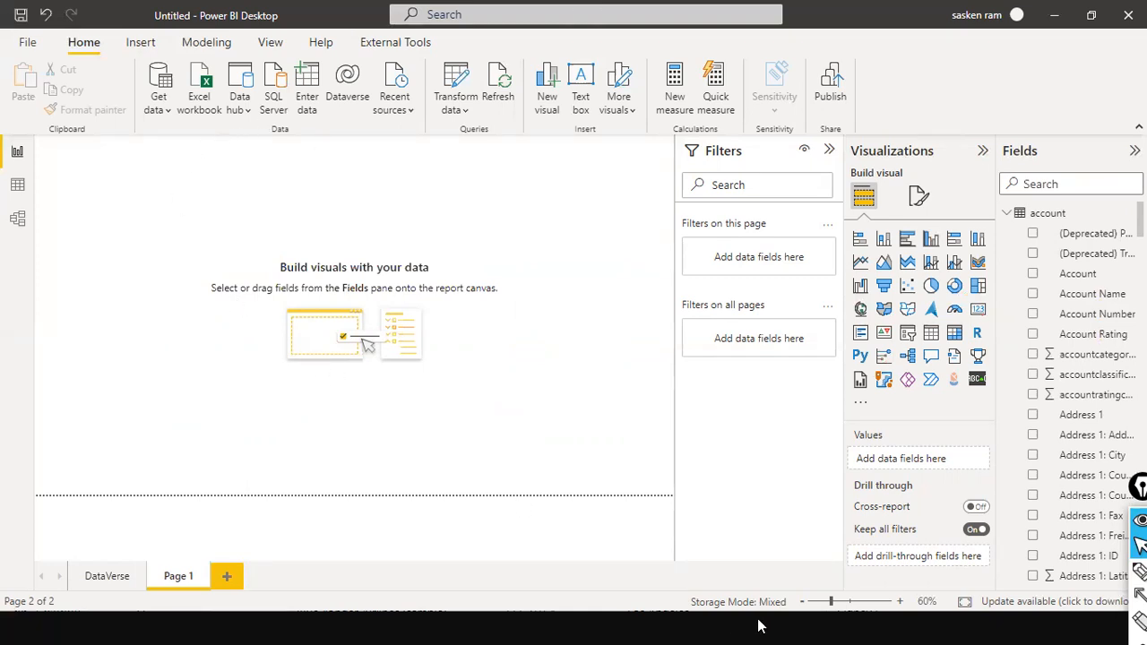
key(super)
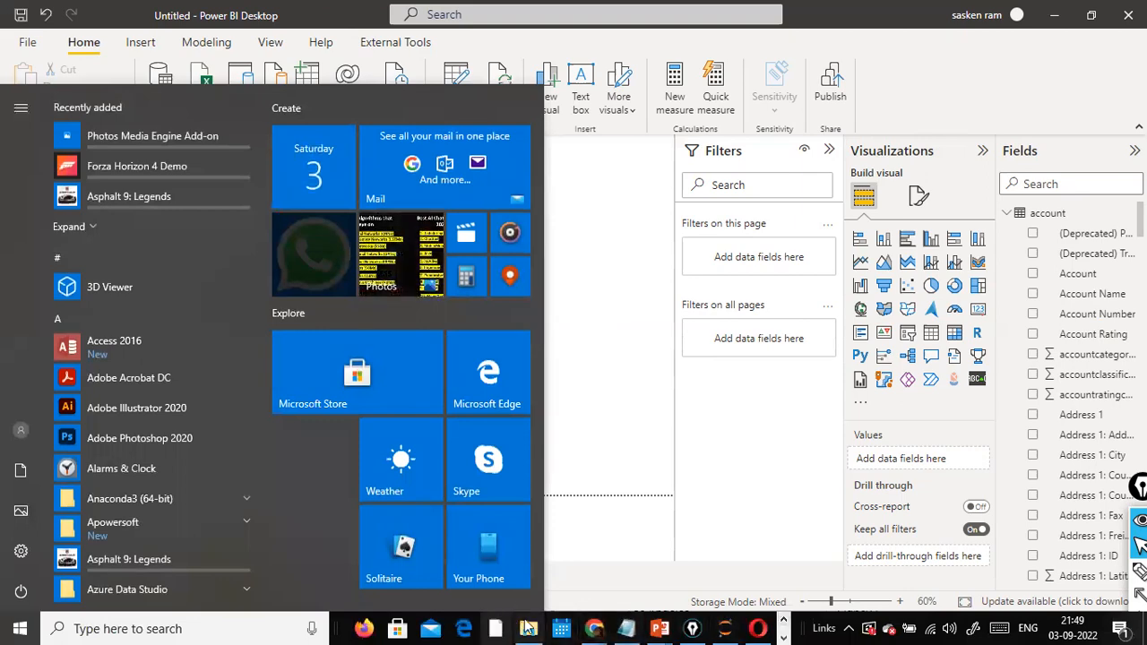
Browse in File Explorer to the D:\NCDailysales folder
click(529, 628)
click(76, 565)
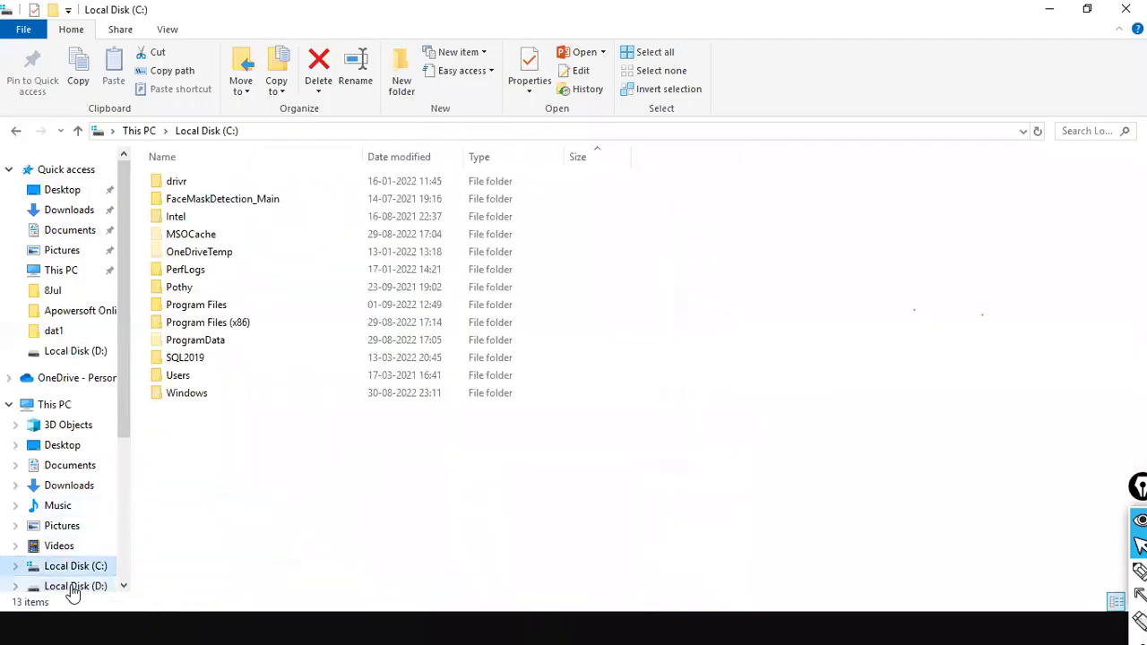
click(71, 587)
click(186, 519)
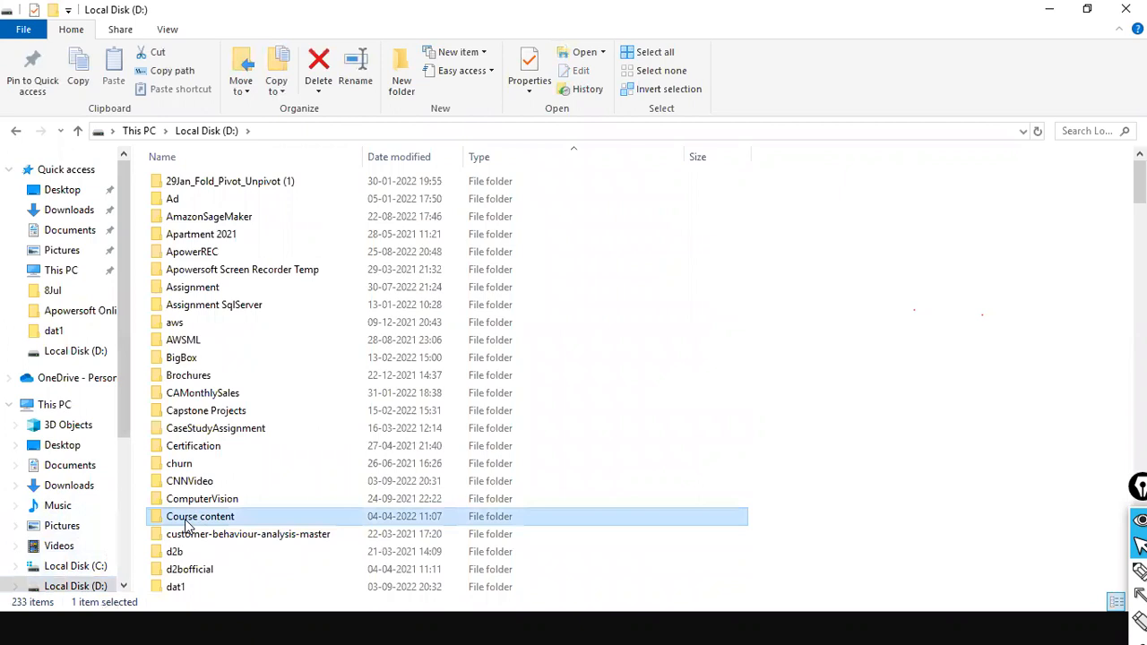
key(n)
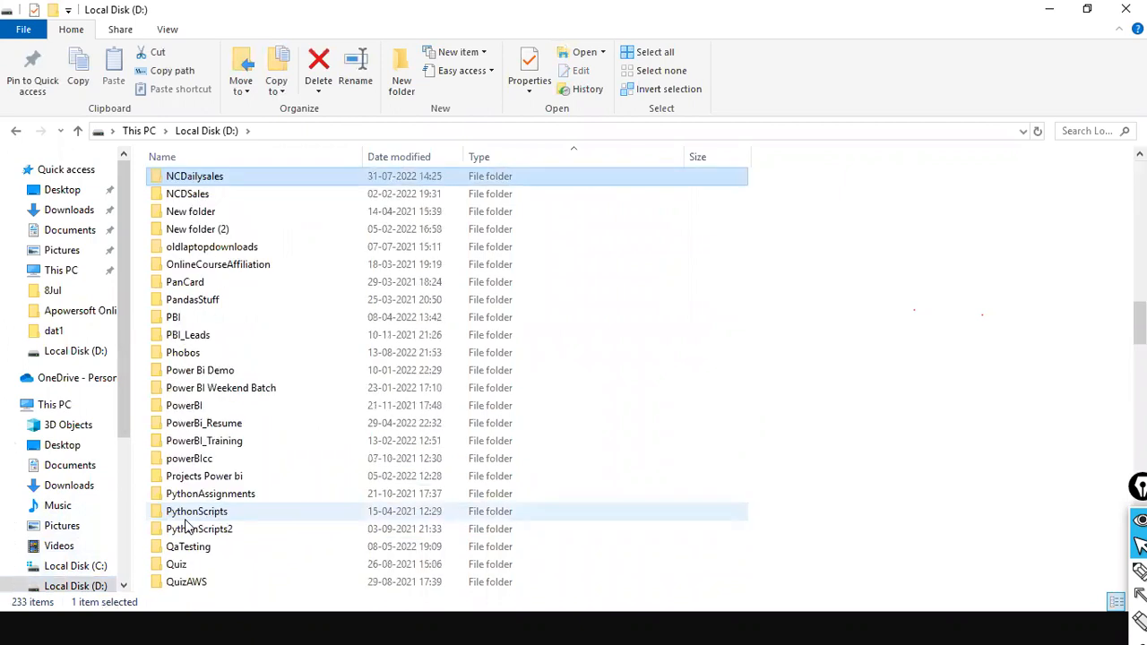
key(Return)
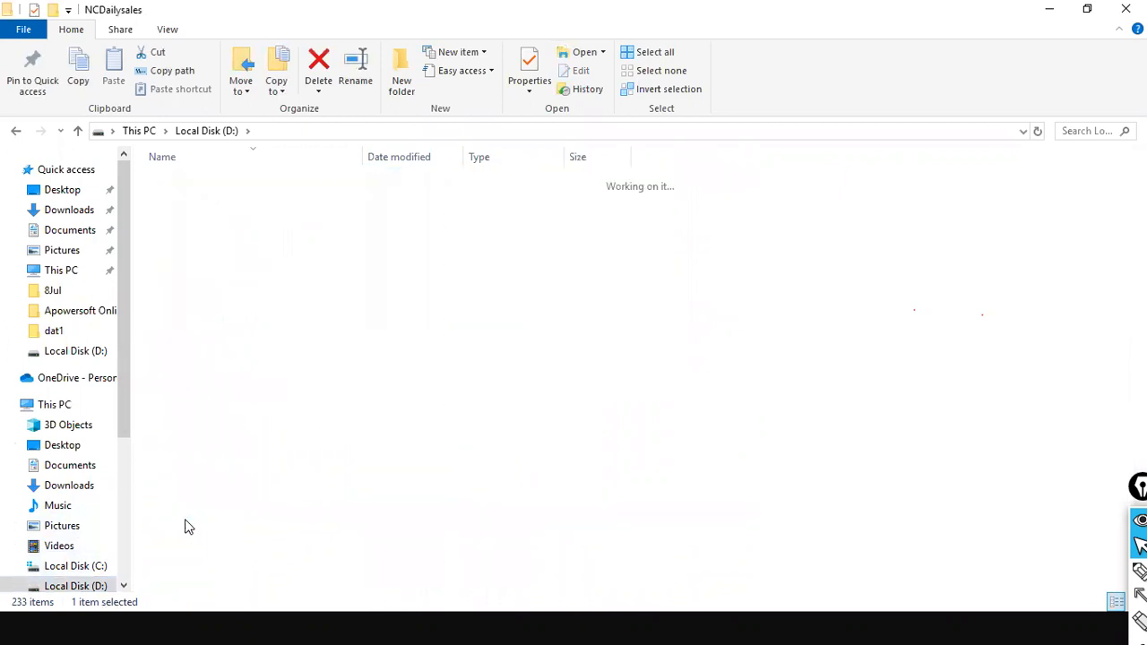
Inspect the folder's Mar.csv file and the Apr subfolder holding Apr.csv
double_click(184, 201)
click(296, 131)
click(182, 183)
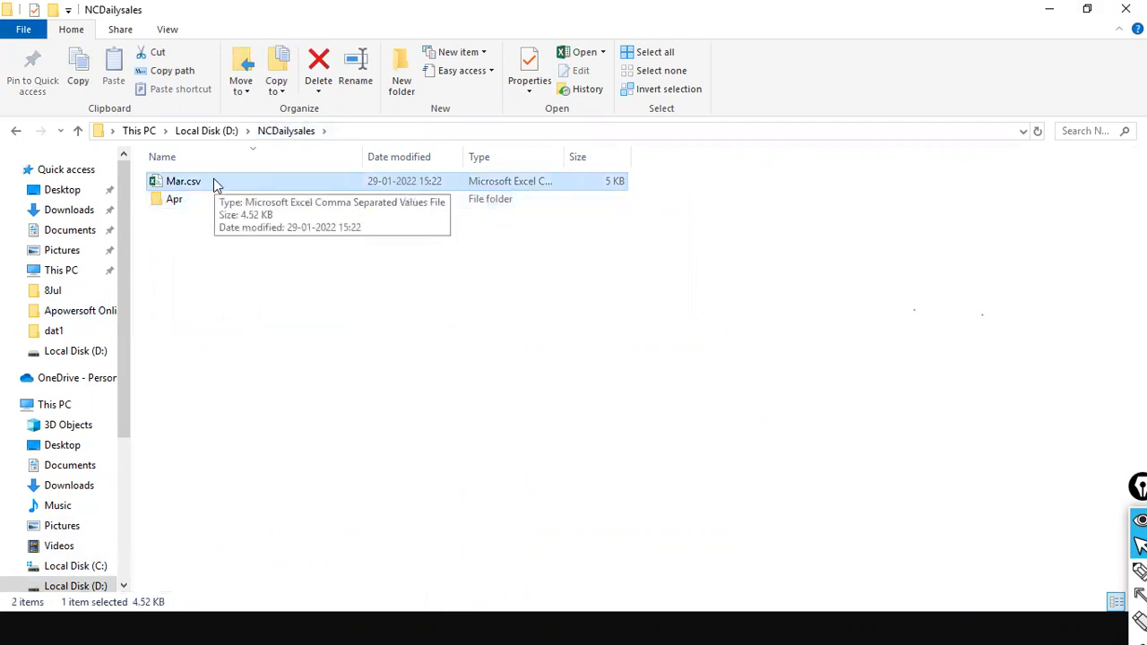
drag(298, 320, 299, 135)
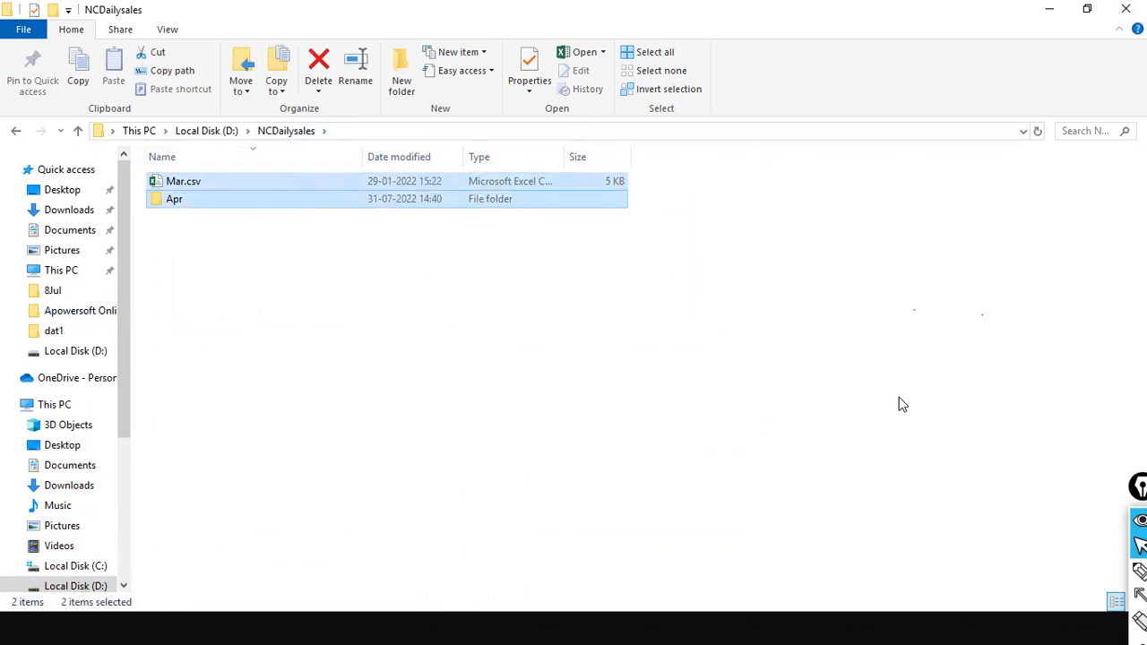
drag(309, 395, 279, 144)
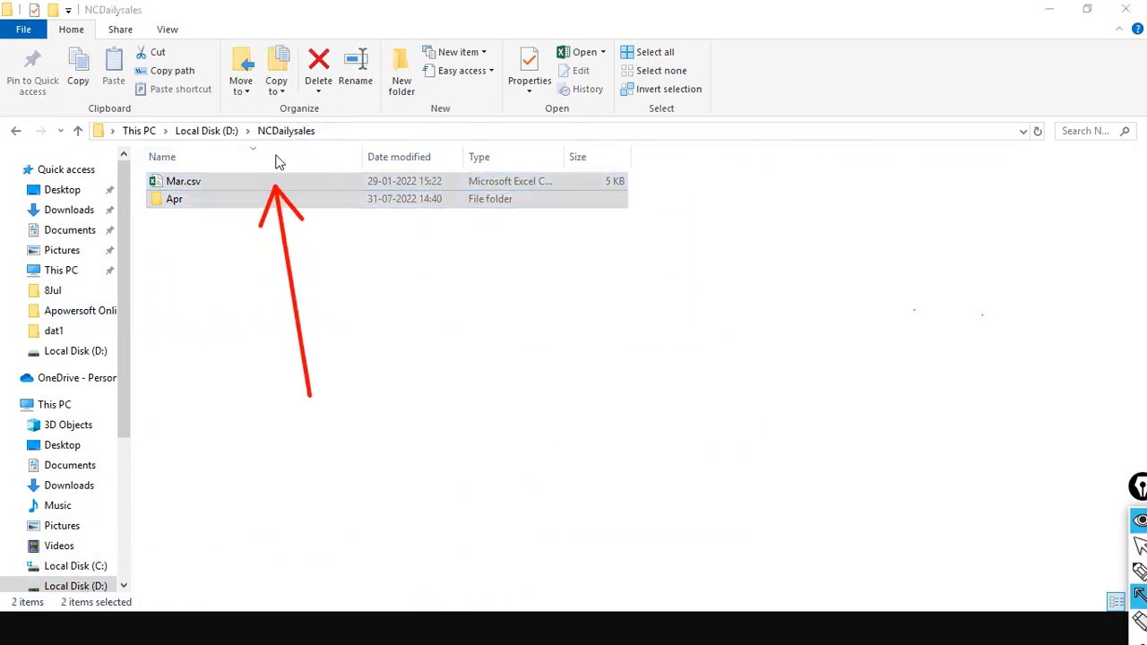
drag(147, 338, 165, 202)
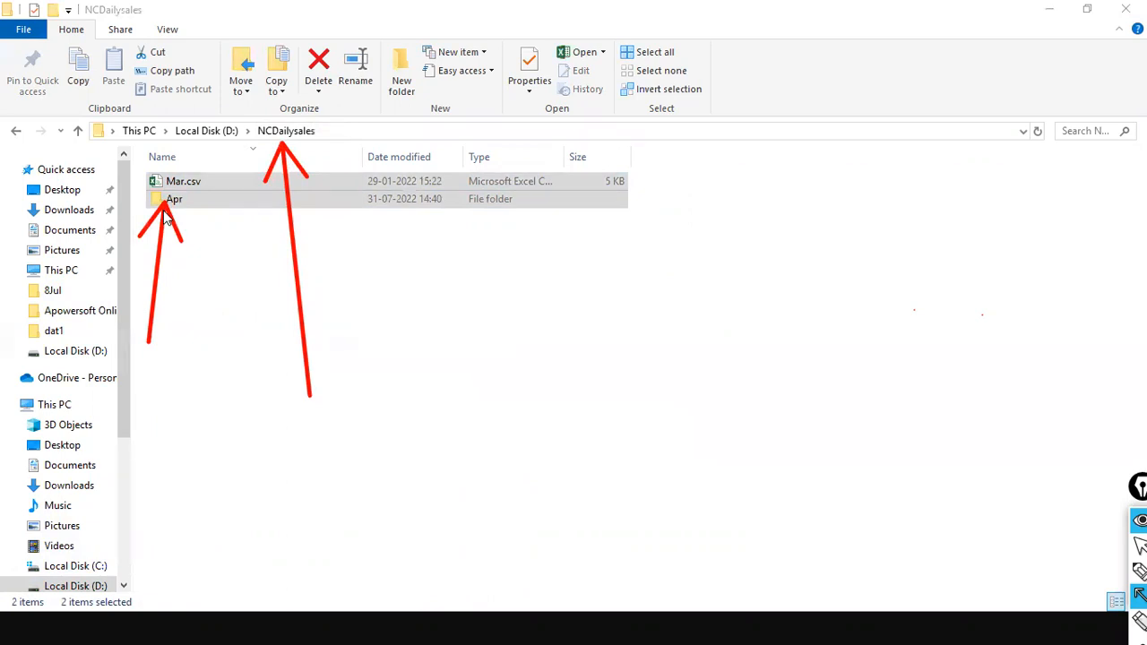
click(164, 217)
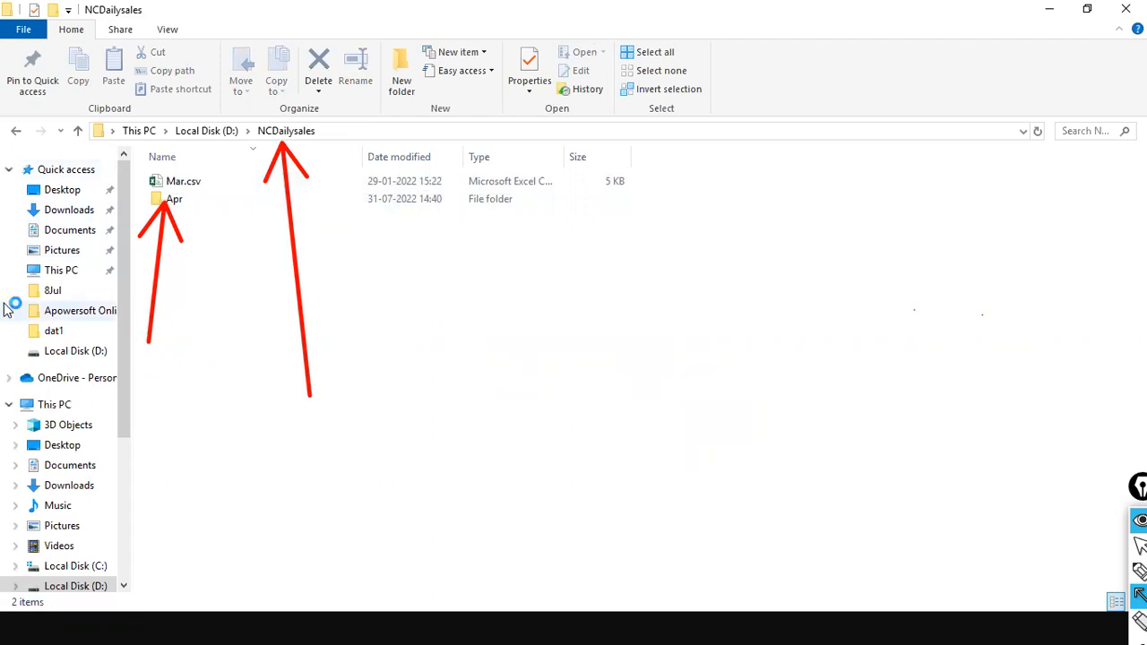
click(168, 200)
double_click(171, 199)
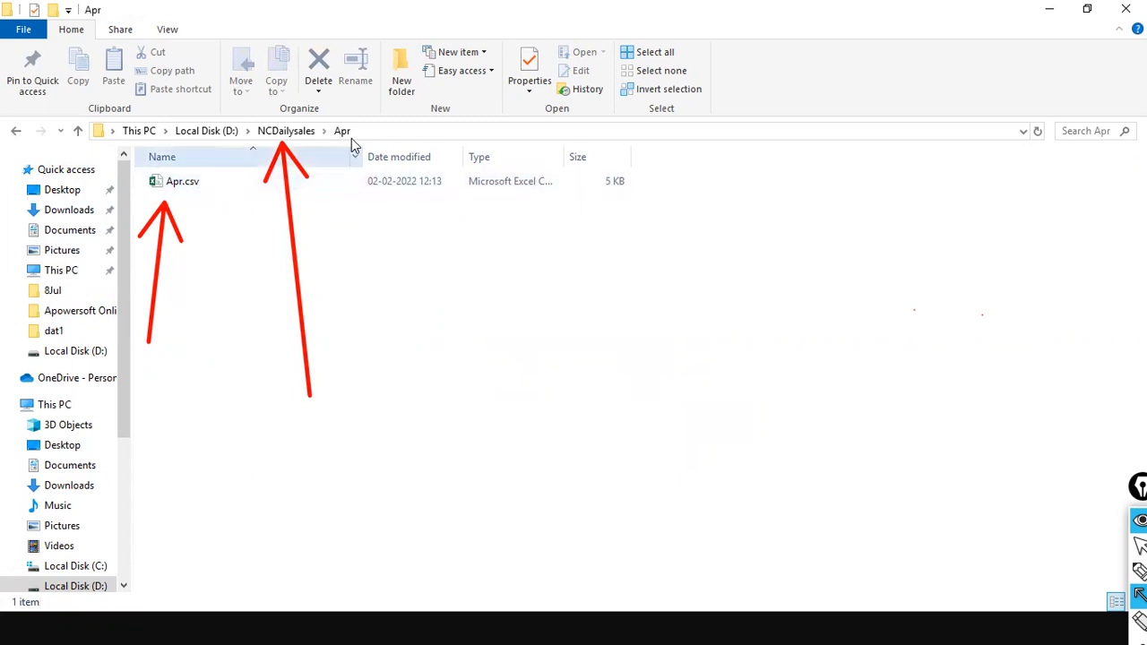
click(304, 133)
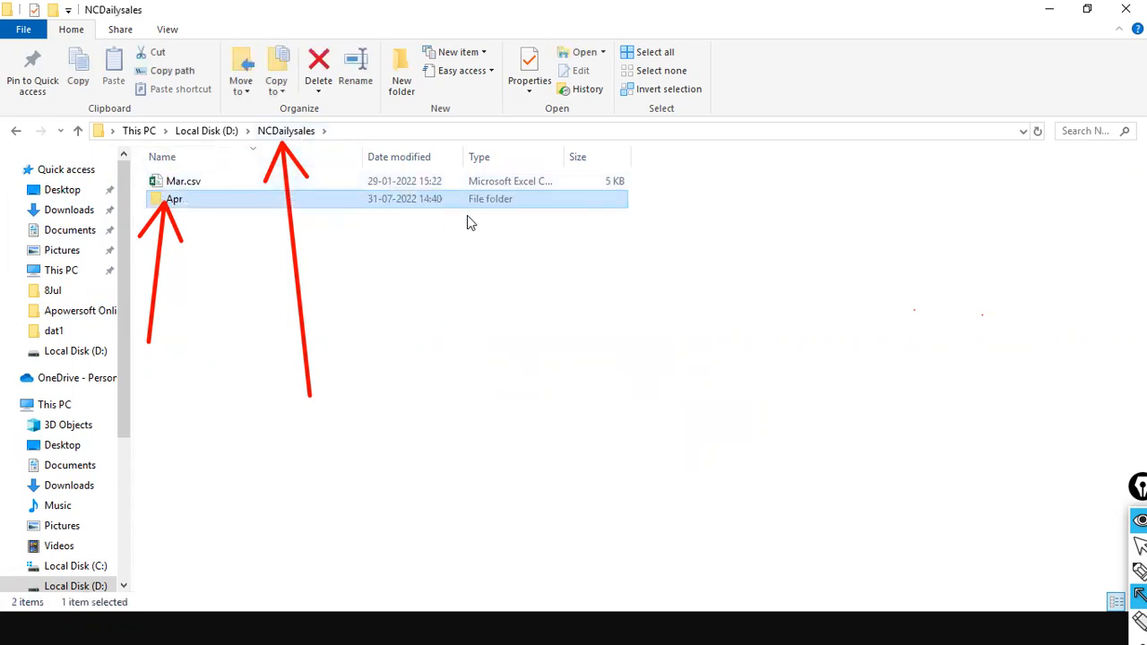
Copy the D:\NCDailysales path from the address bar and return to Power BI Desktop
click(374, 131)
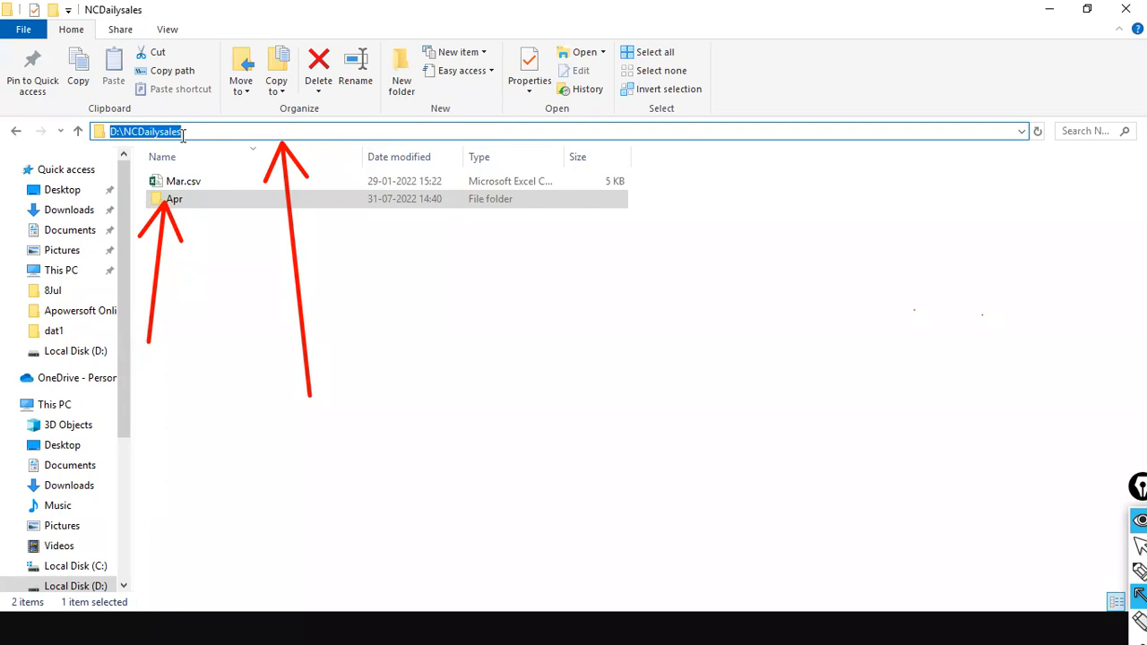
right_click(159, 131)
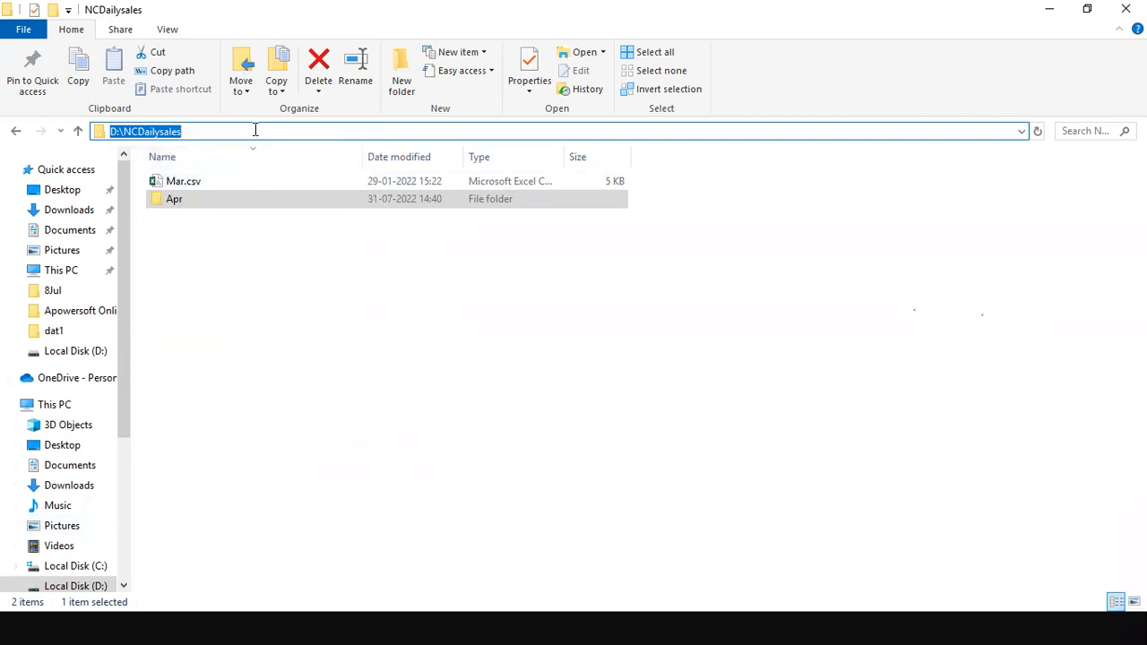
right_click(256, 133)
click(293, 184)
key(alt+Tab)
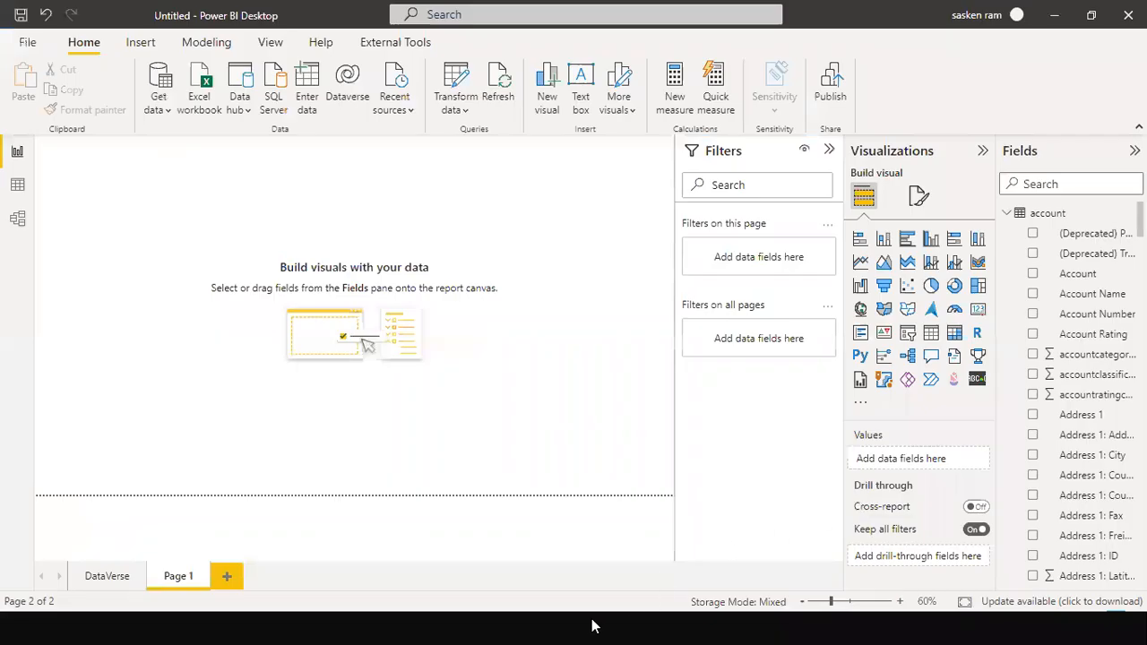
Pick the Folder connector from the File category of Get data's full connector list
click(161, 113)
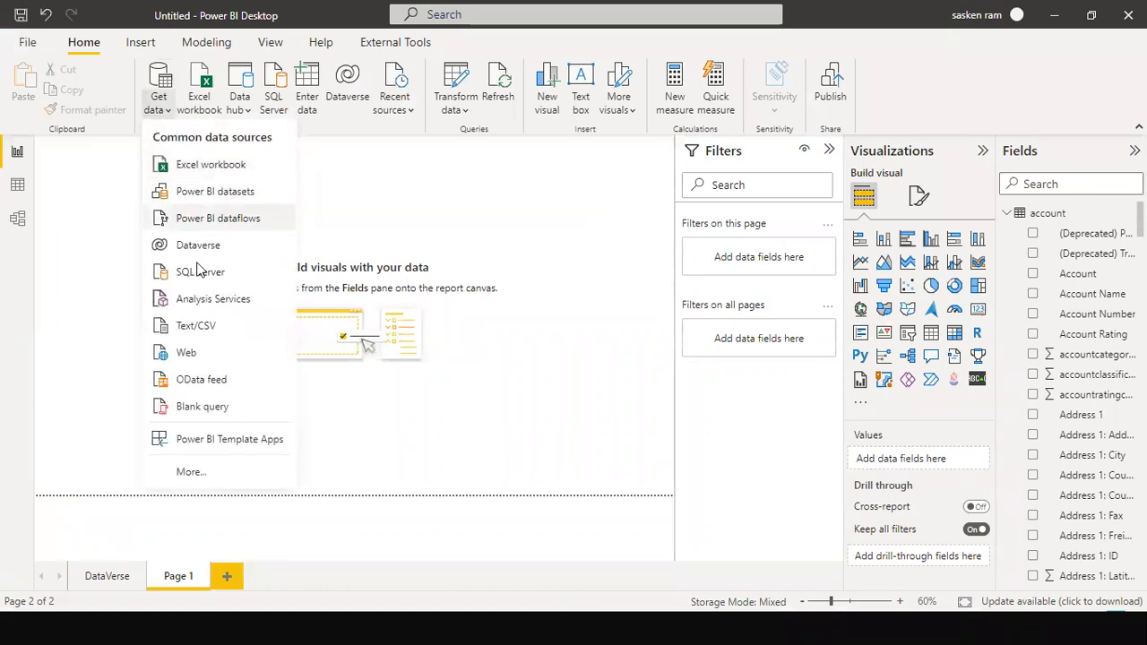
click(188, 475)
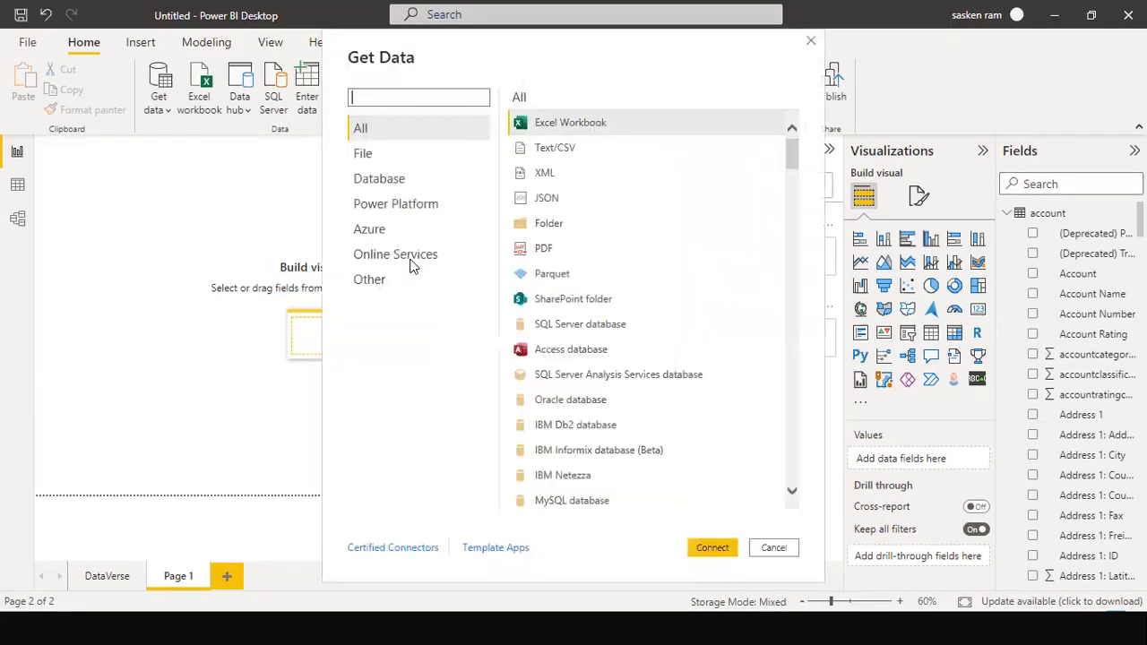
click(369, 156)
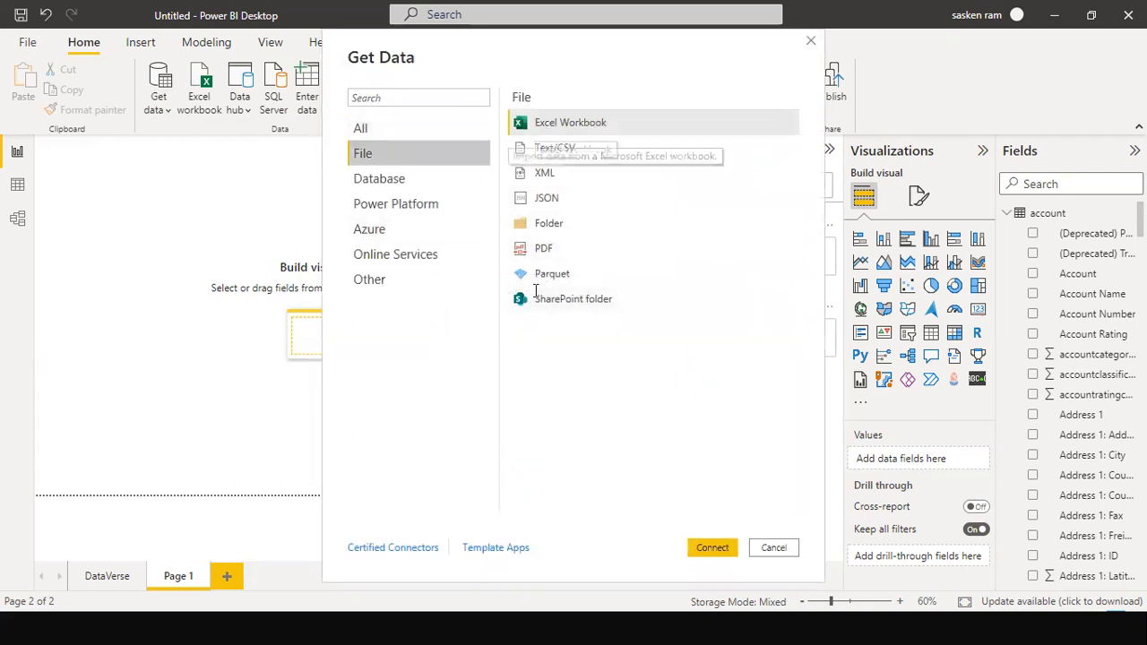
double_click(527, 224)
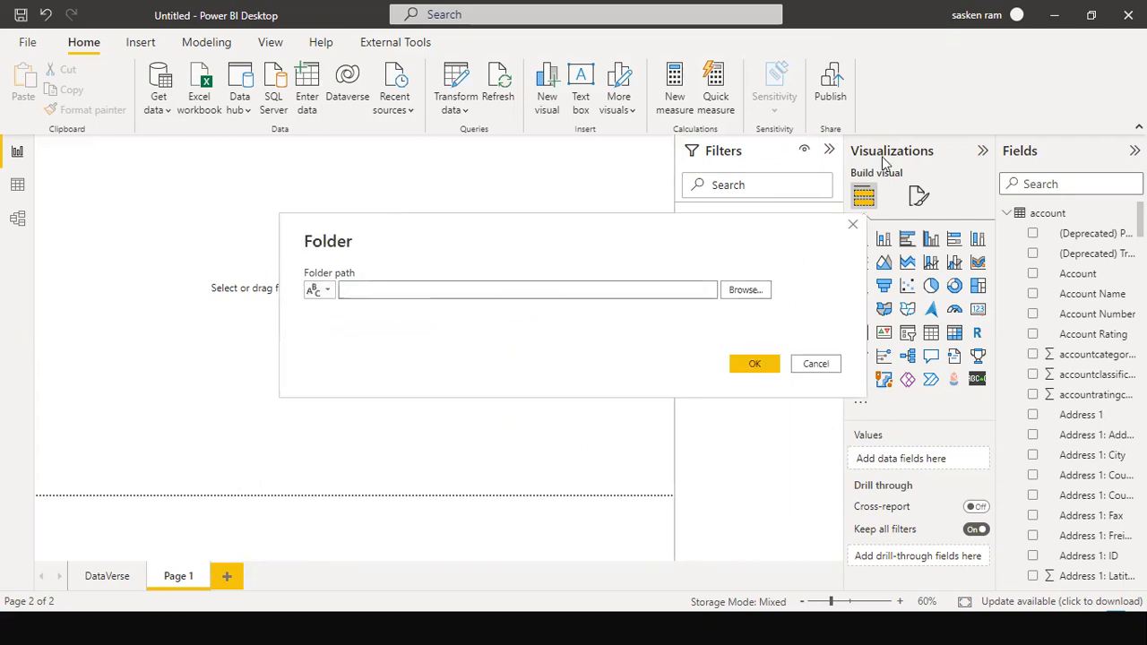
Paste D:\NCDailysales as the folder path and connect to preview Mar.csv and Apr.csv
key(ctrl+v)
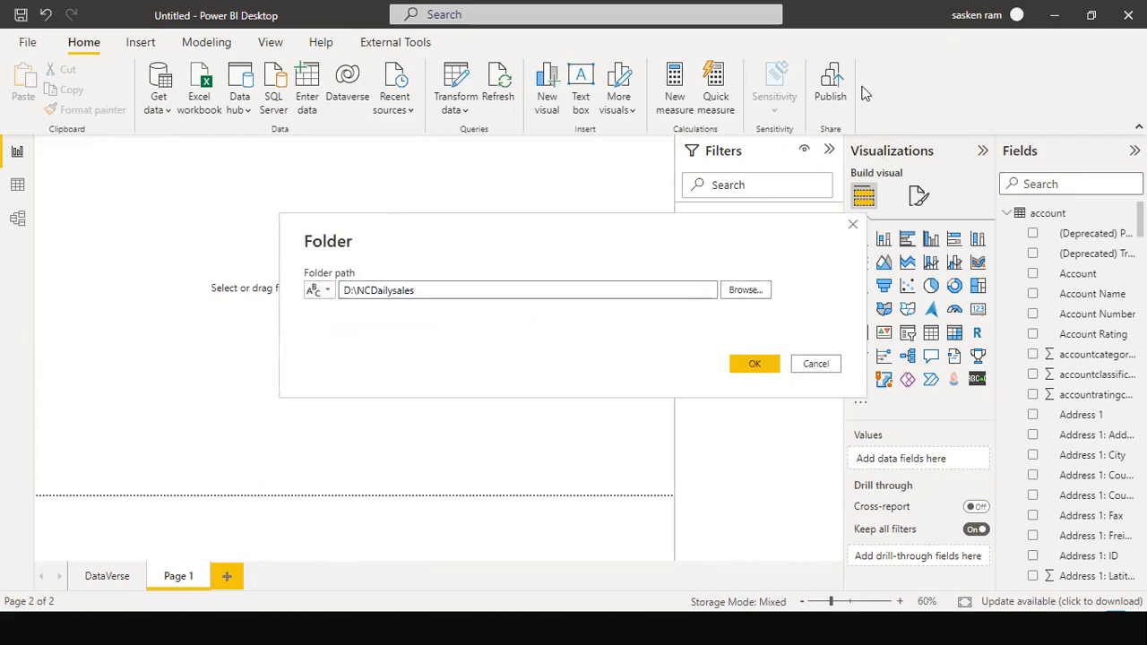
drag(410, 238, 261, 225)
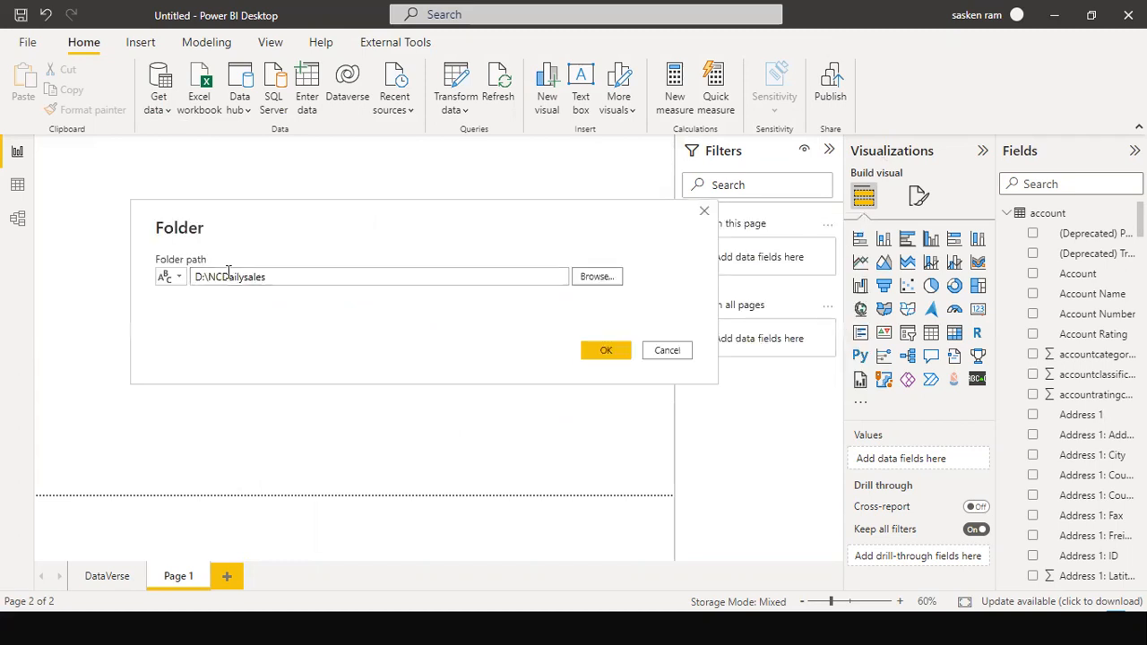
click(587, 353)
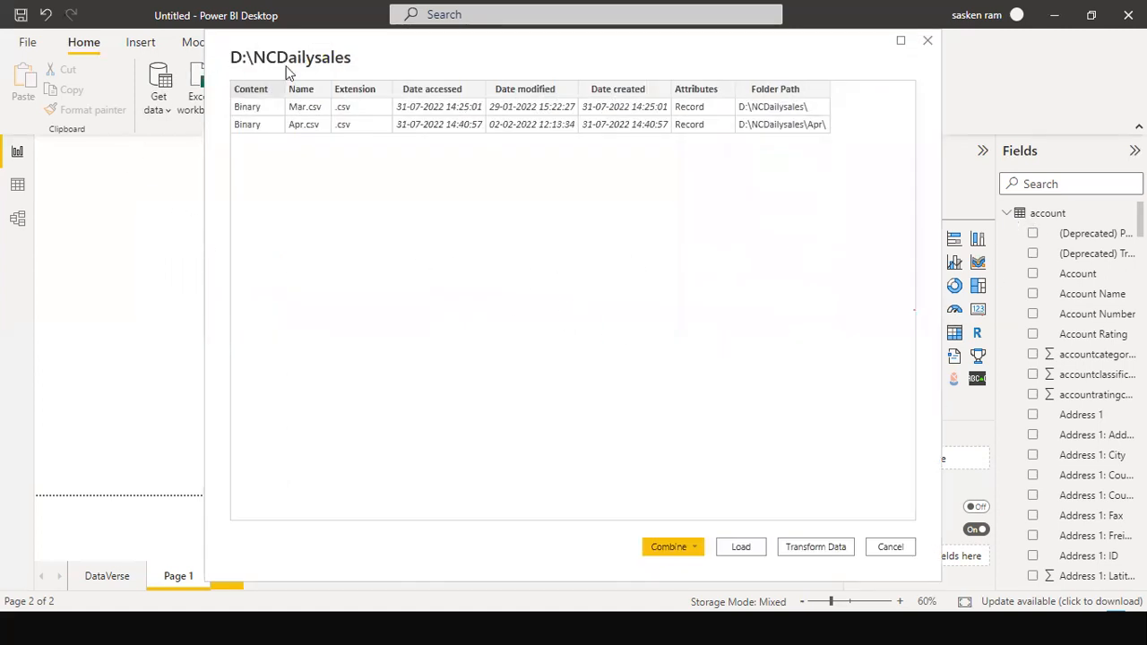
drag(289, 72, 189, 96)
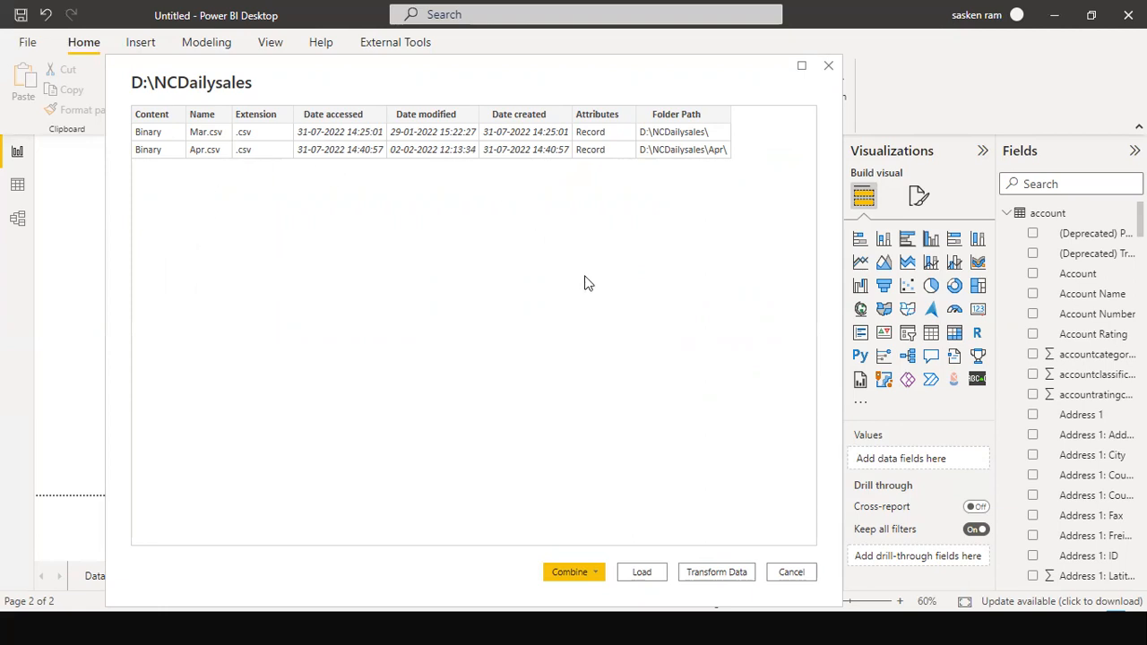
Leave the Start menu and desktop and return to Power BI Desktop's NCDailysales folder dialog
key(super)
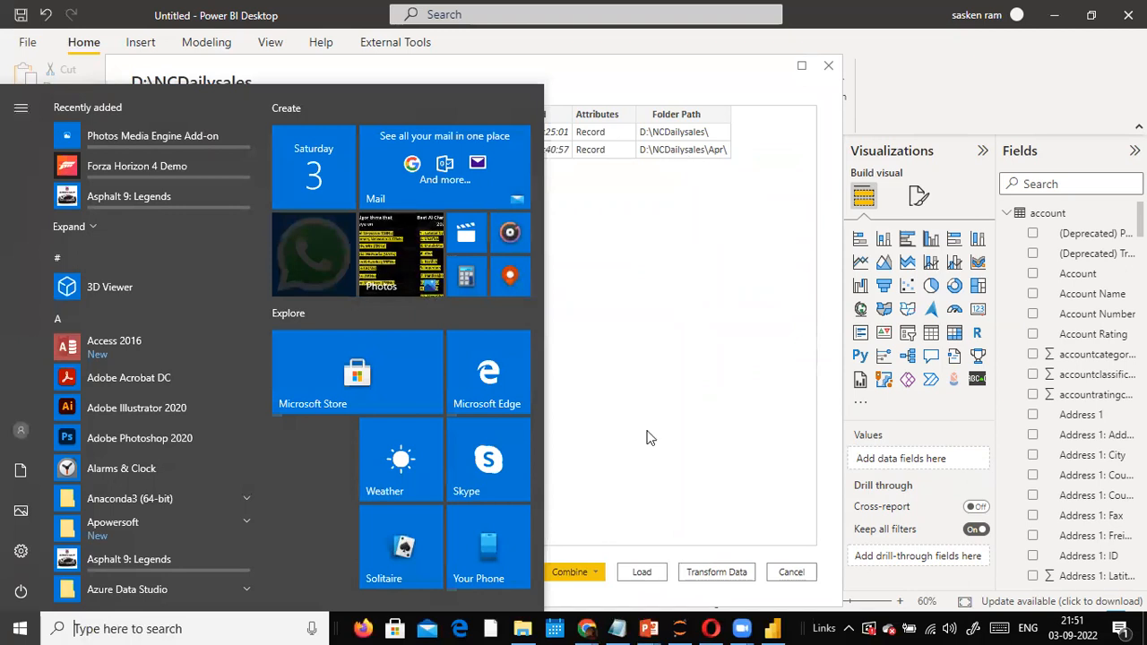
click(706, 388)
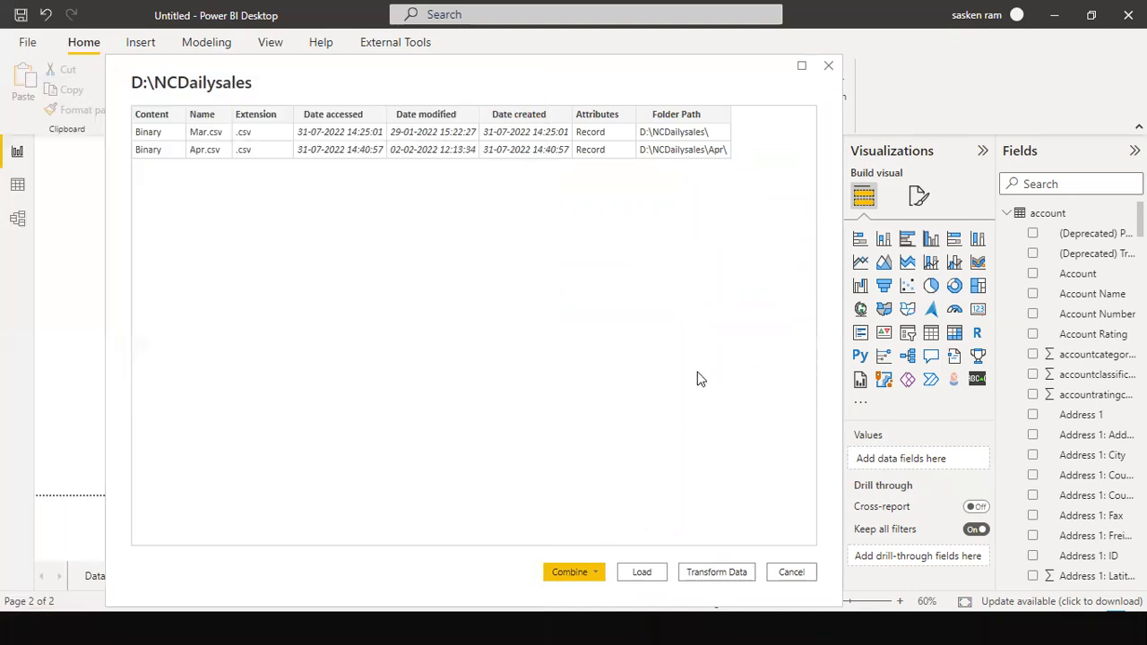
key(super+d)
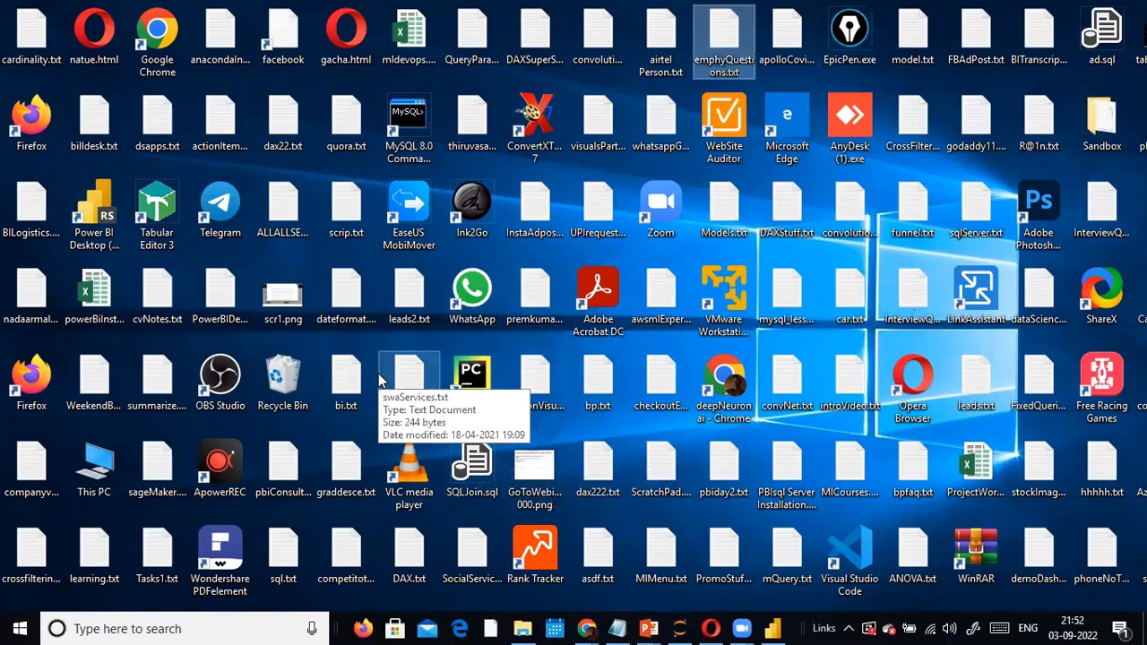
click(833, 54)
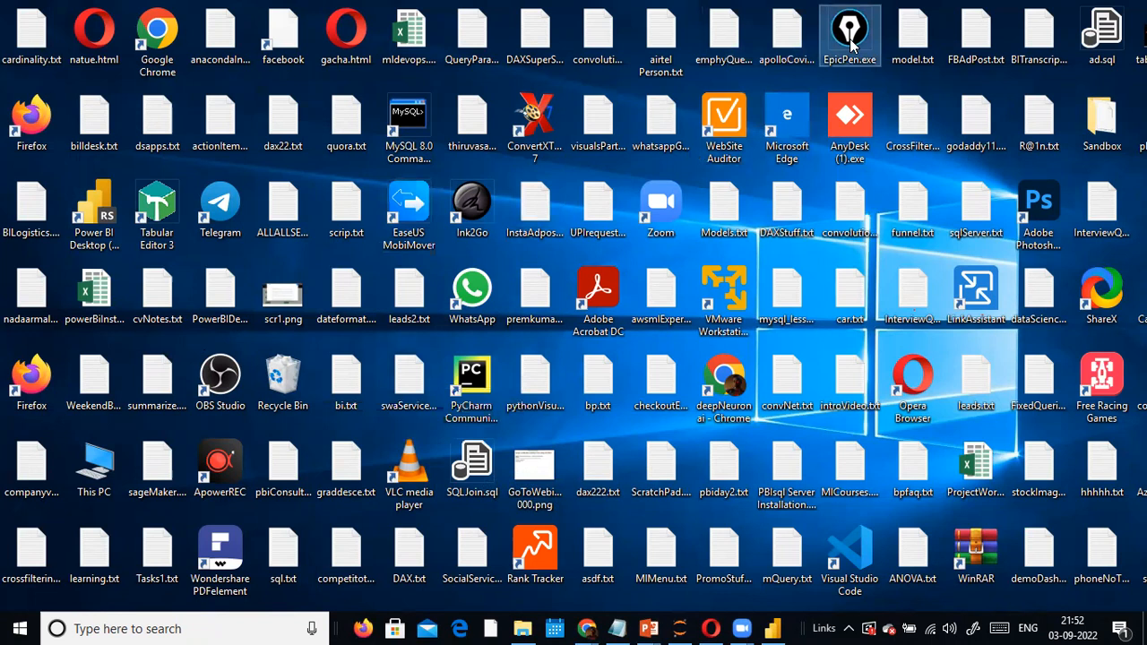
key(alt+Tab)
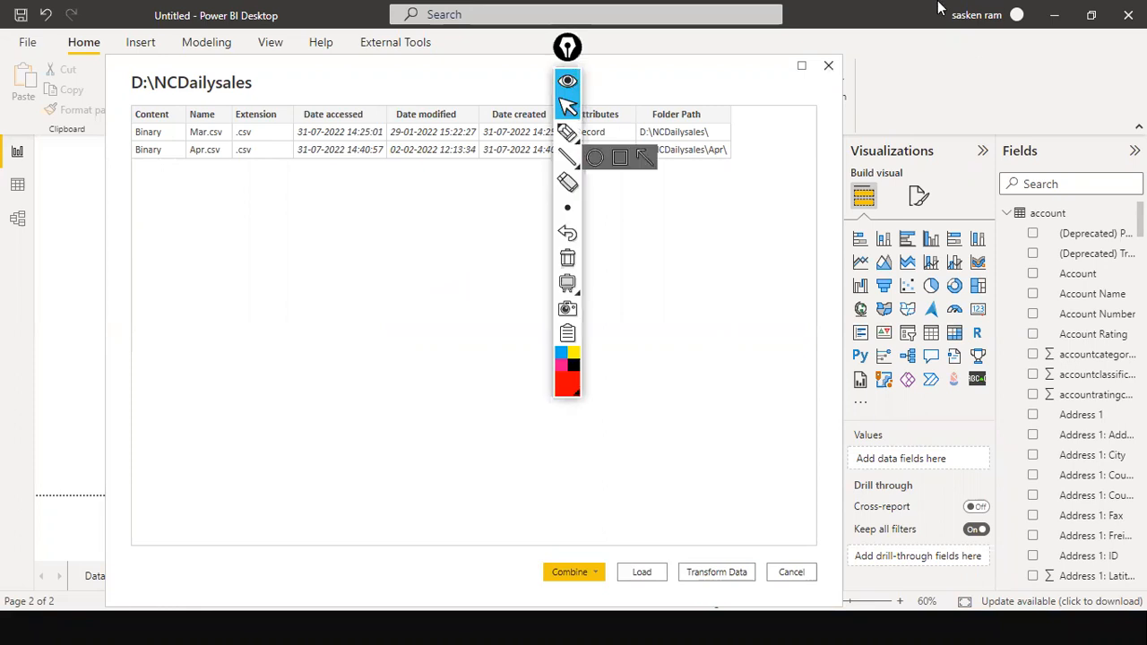
Dismiss the update-available notice and mark up areas of the NCDailysales folder preview
click(784, 56)
drag(567, 46, 1074, 354)
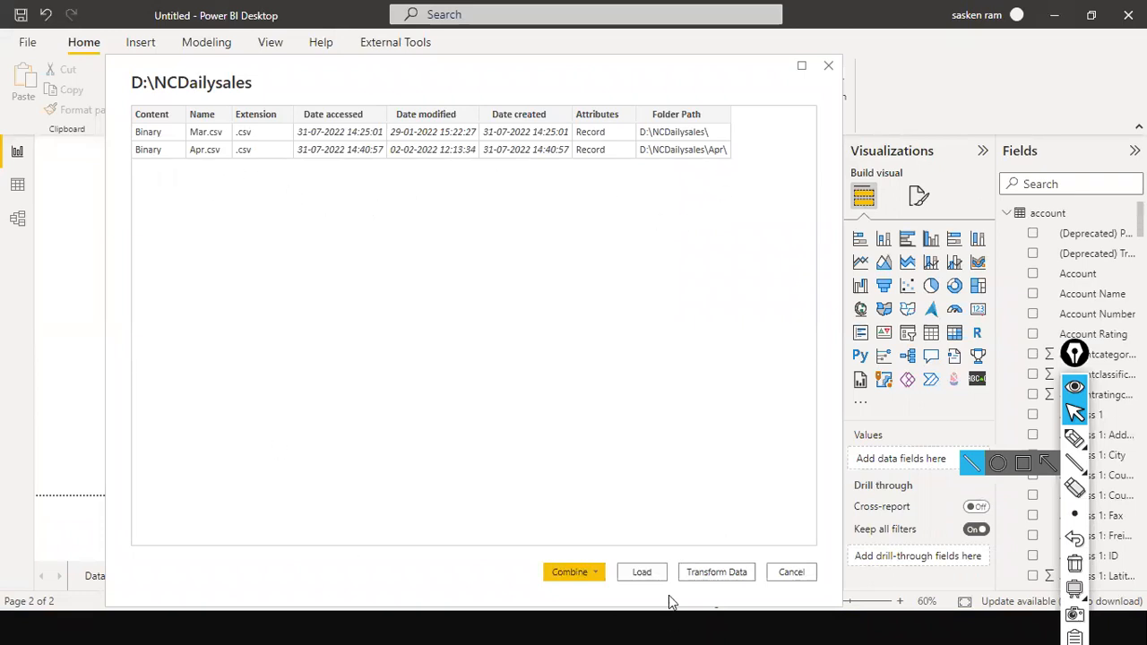
drag(536, 455, 566, 543)
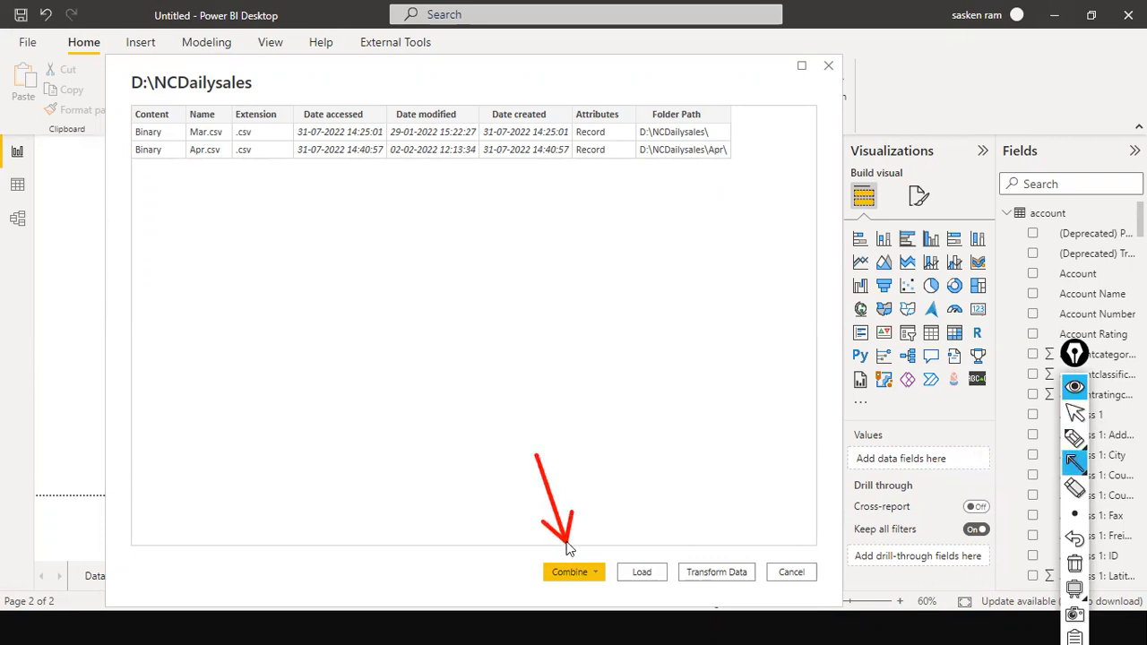
drag(631, 479, 643, 566)
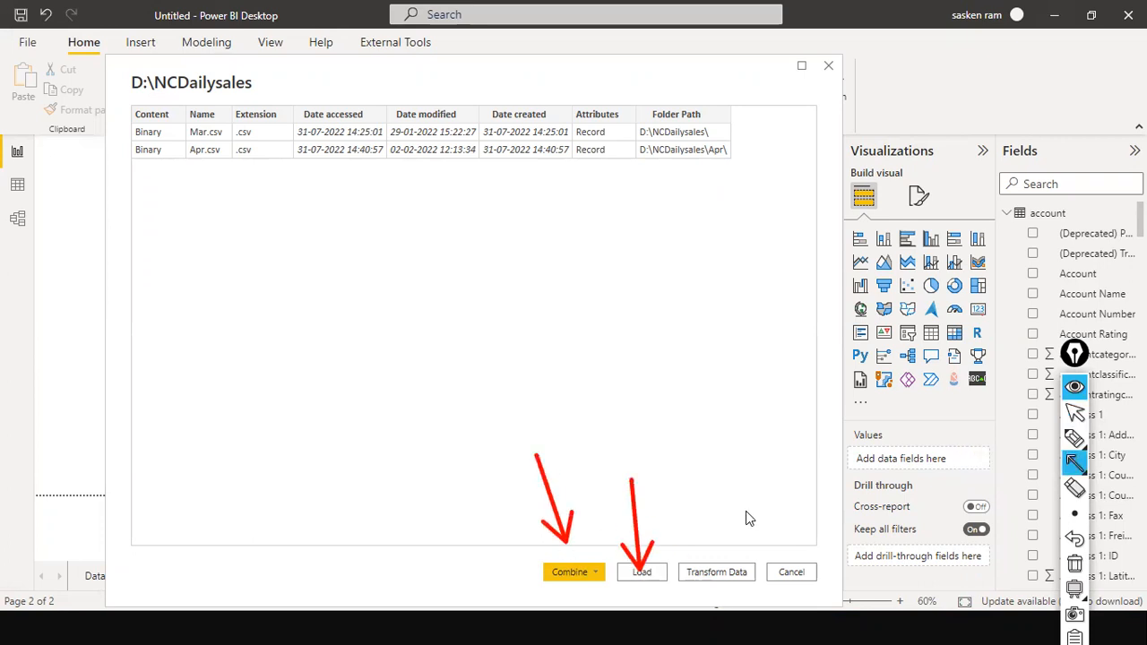
key(Escape)
Check the Combine options without choosing one, then load the folder listing as is
click(588, 571)
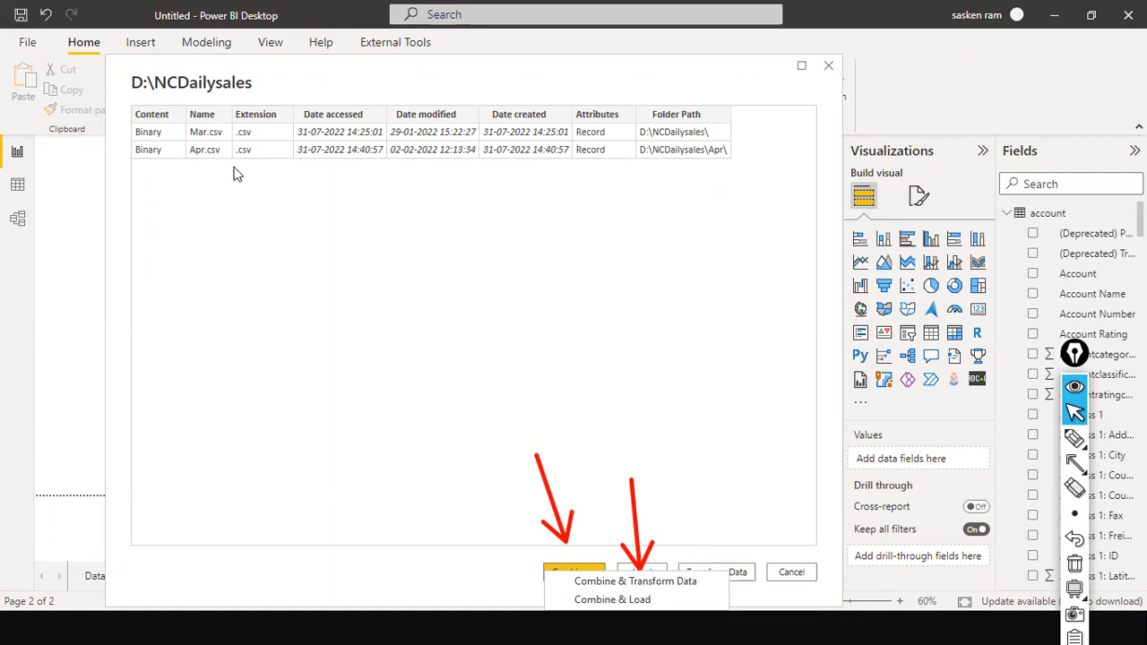
click(688, 339)
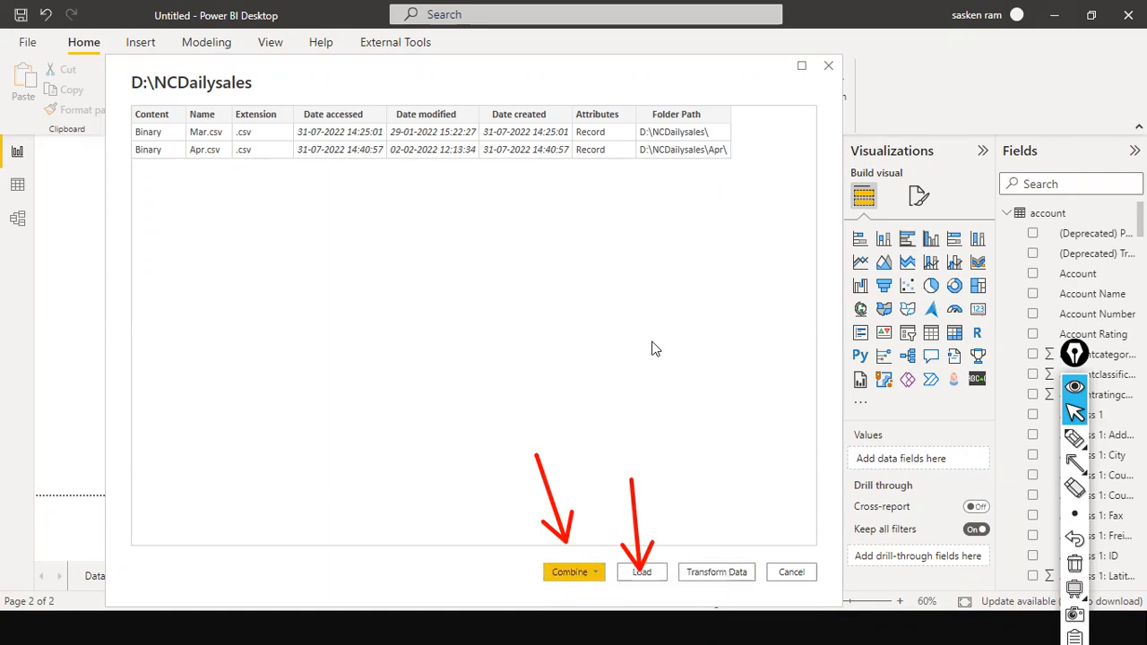
click(653, 576)
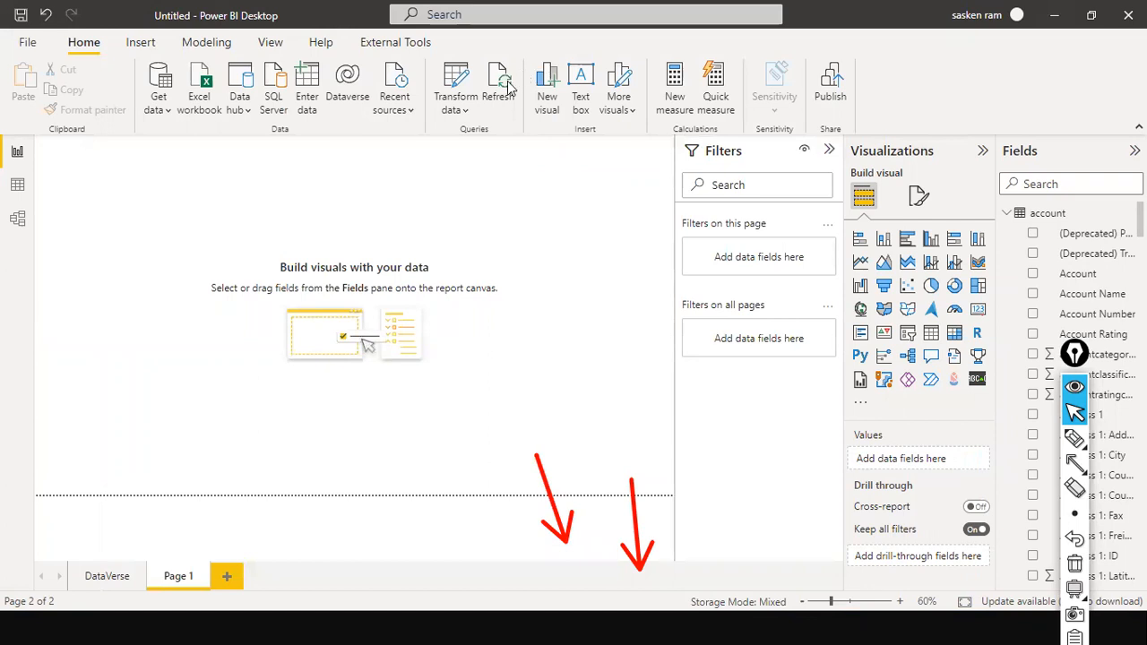
Apply pending query changes, accept the security warning, and expand NCDailysales in the Fields pane
click(647, 153)
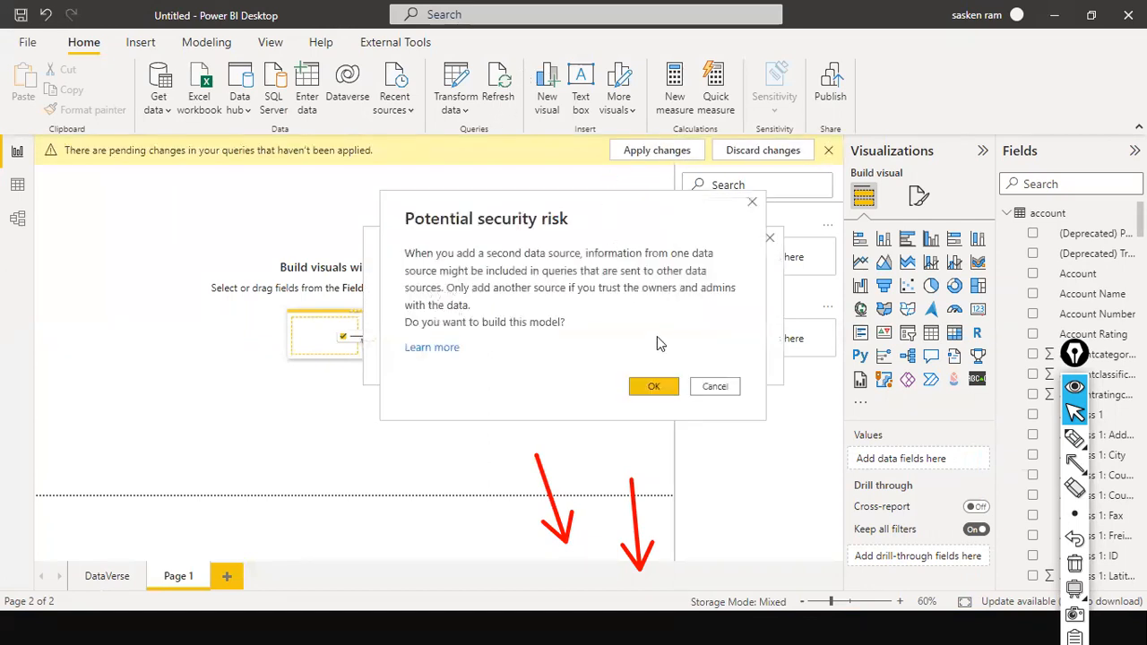
click(660, 387)
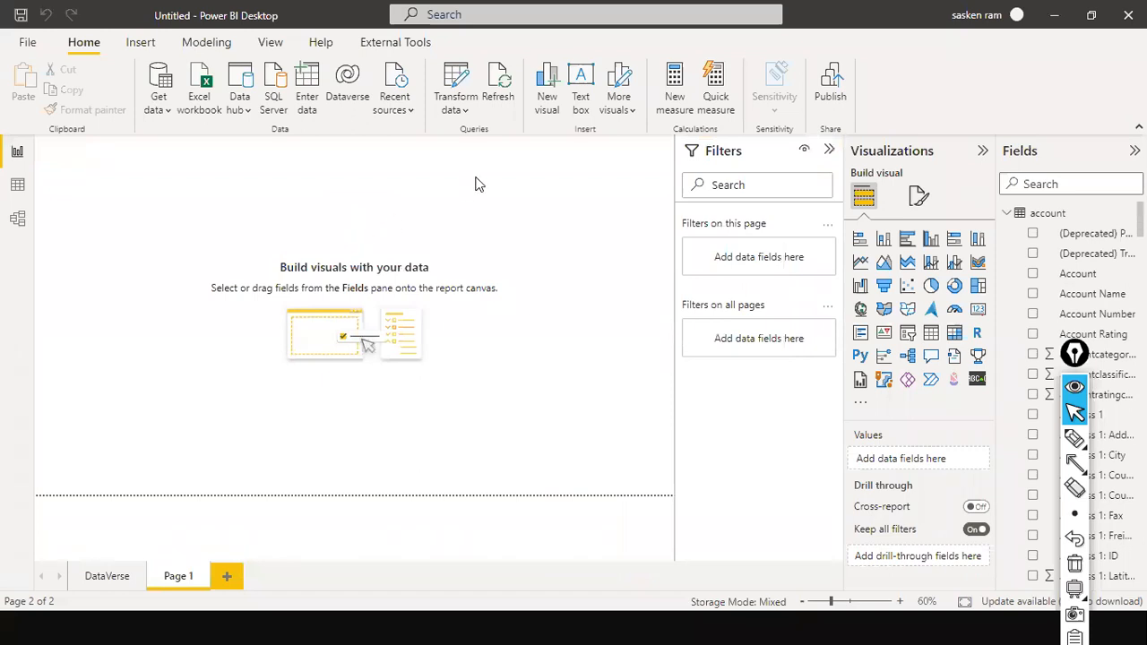
click(1008, 215)
click(1008, 256)
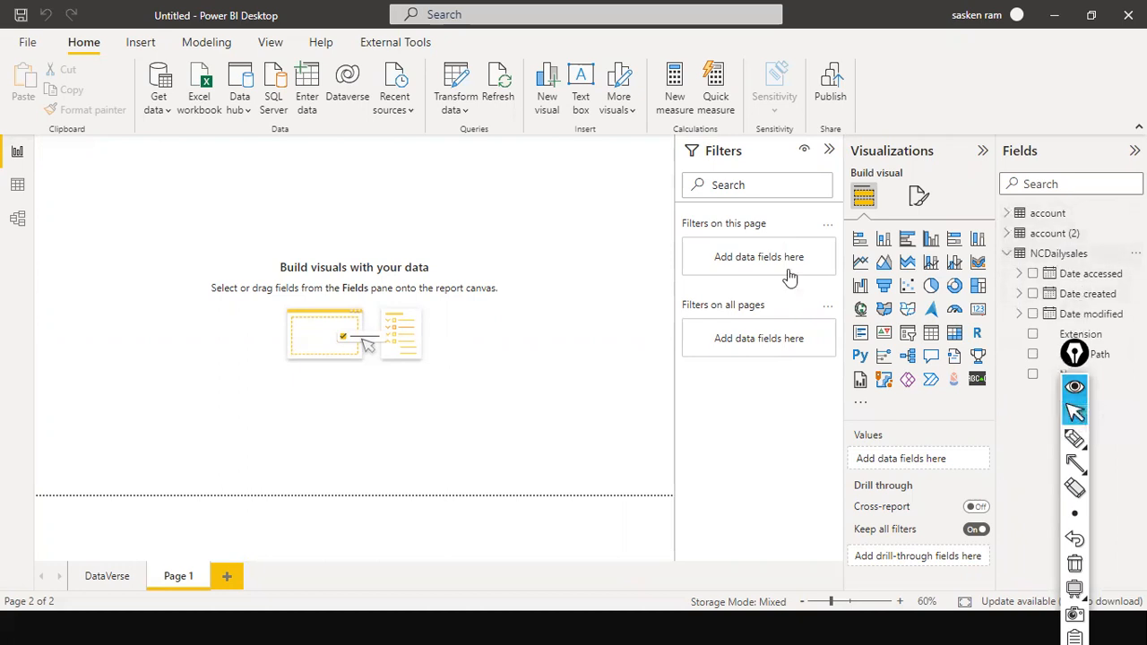
Show the NCDailysales table's rows in Data view
click(17, 184)
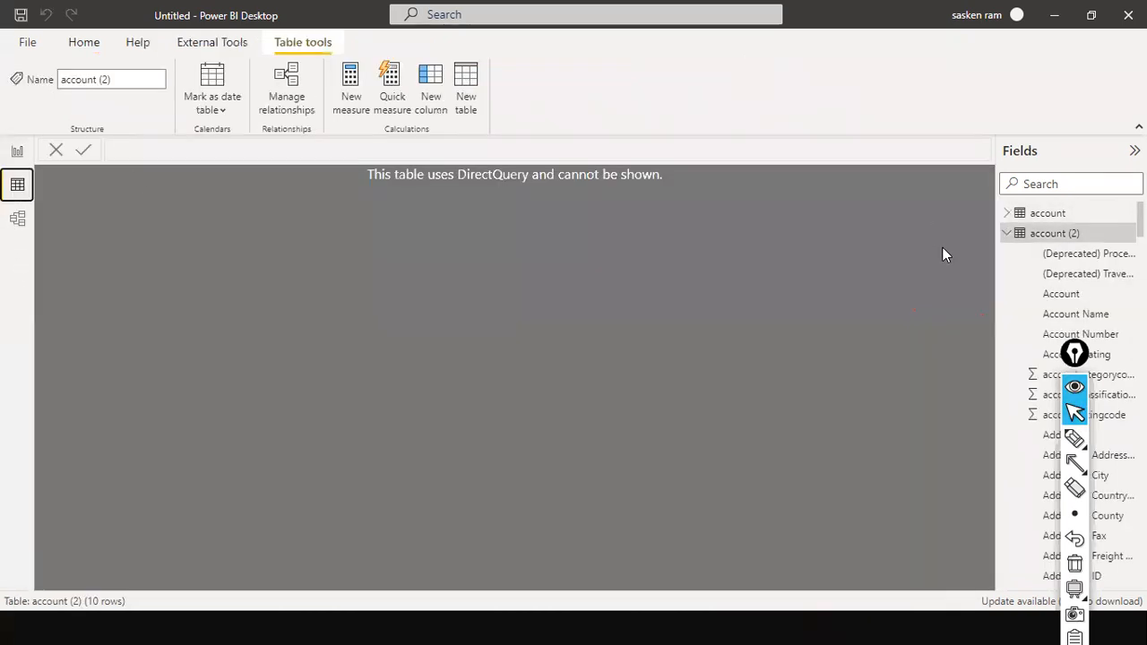
click(1007, 233)
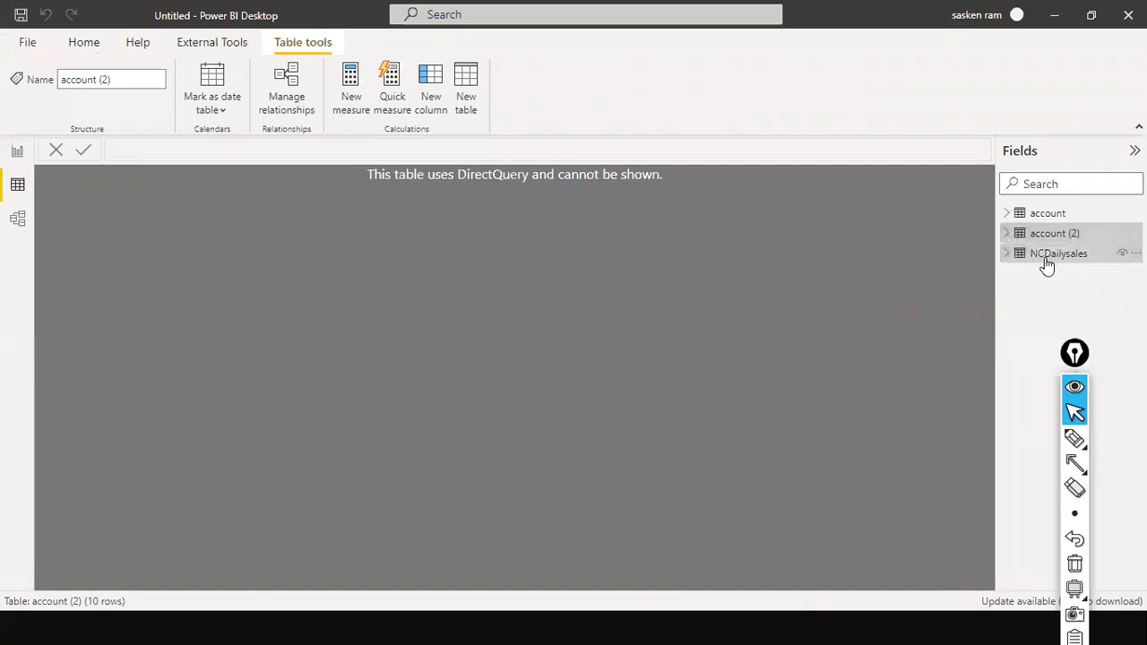
click(1057, 254)
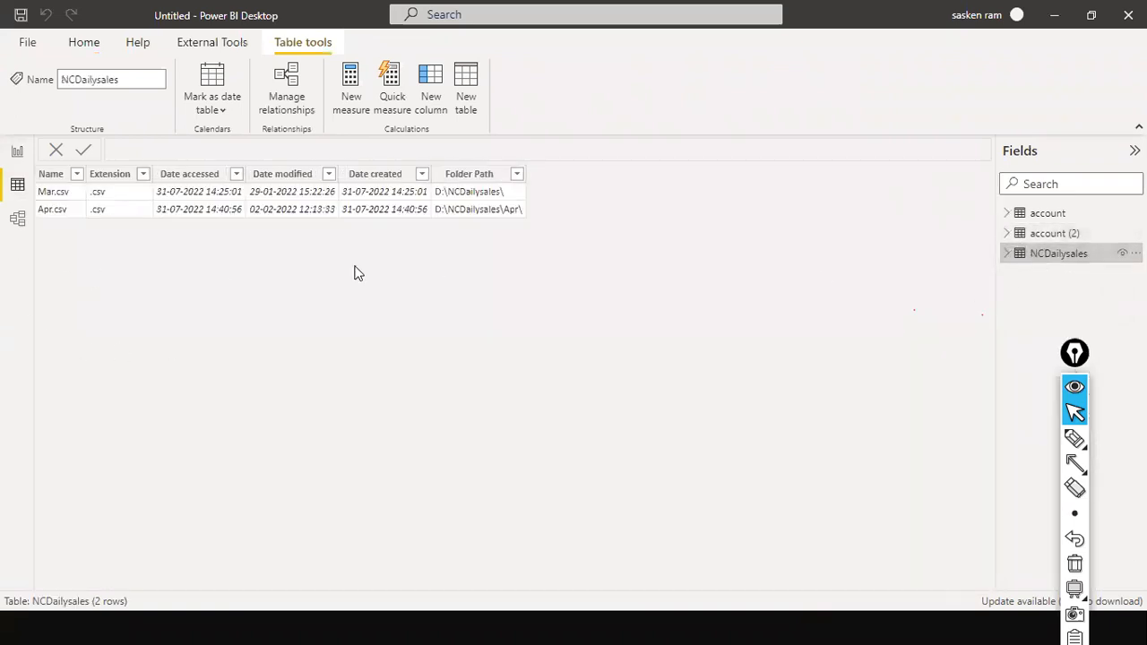
Launch Power Query Editor via Home > Transform data
click(81, 43)
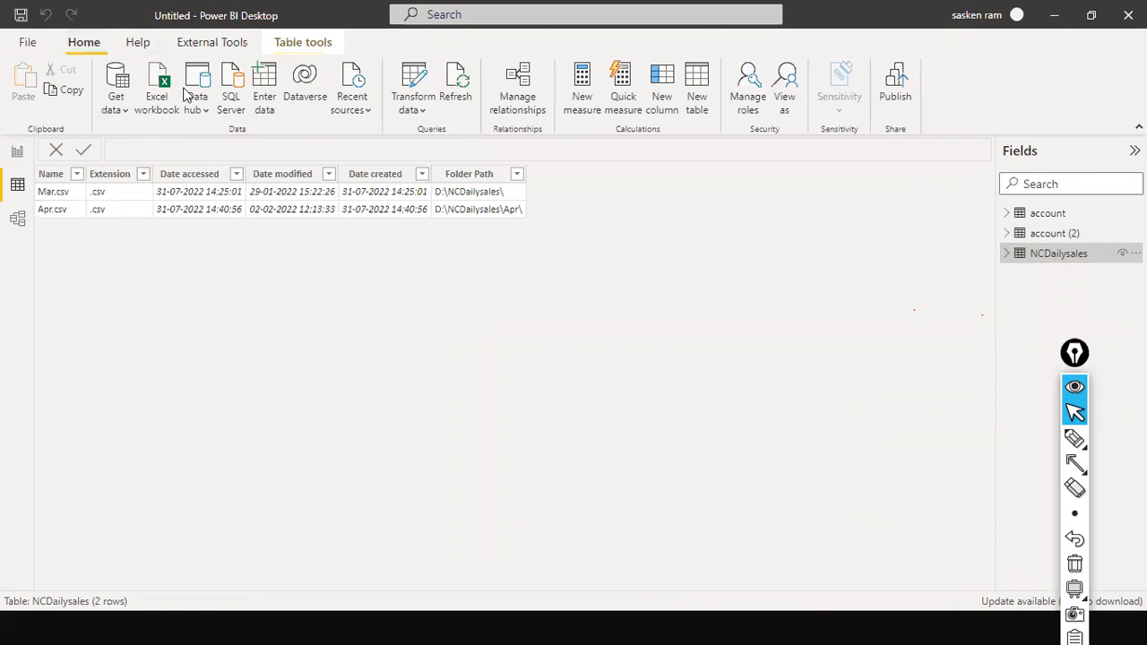
click(413, 109)
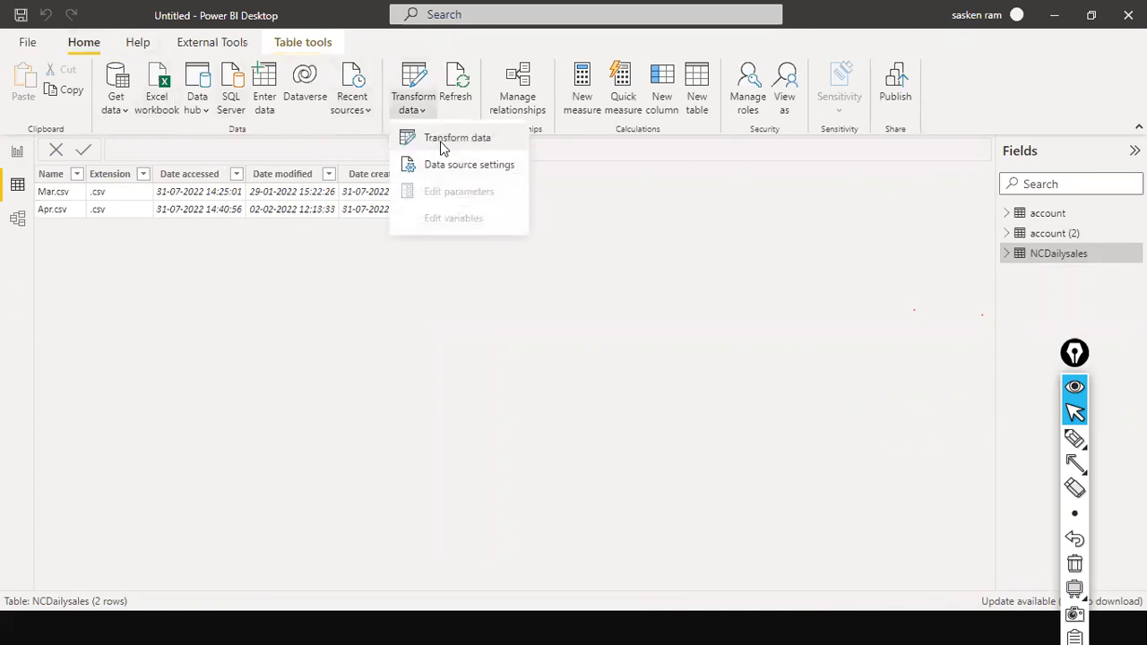
click(441, 148)
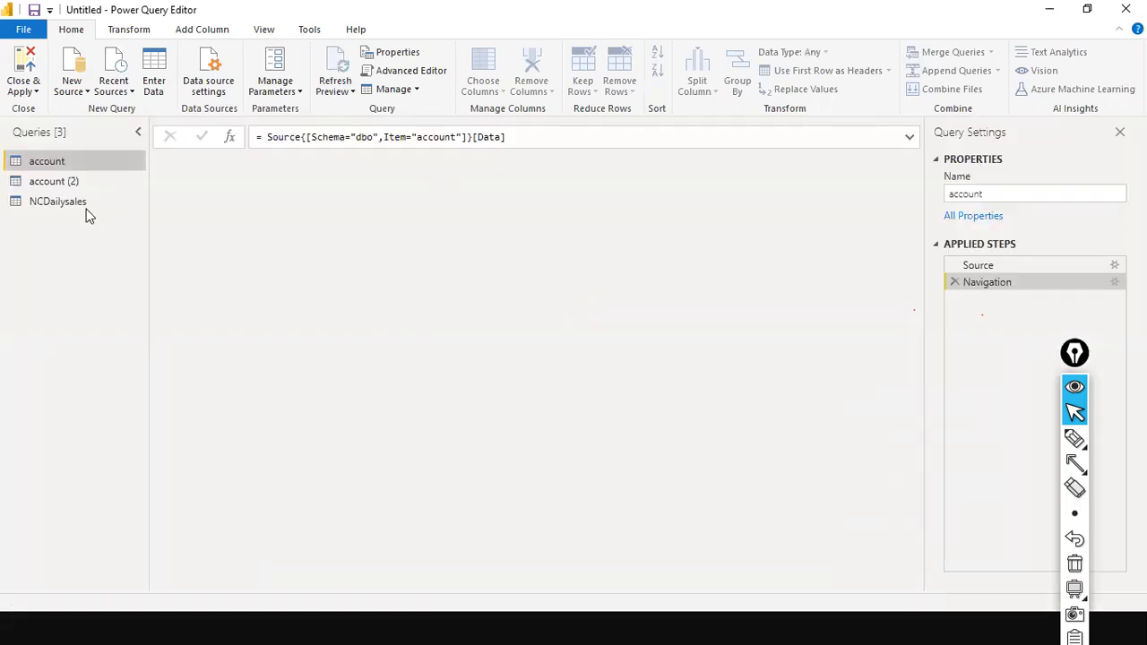
Preview the NCDailysales query, select the Content and Name columns, and open their context menu
click(49, 205)
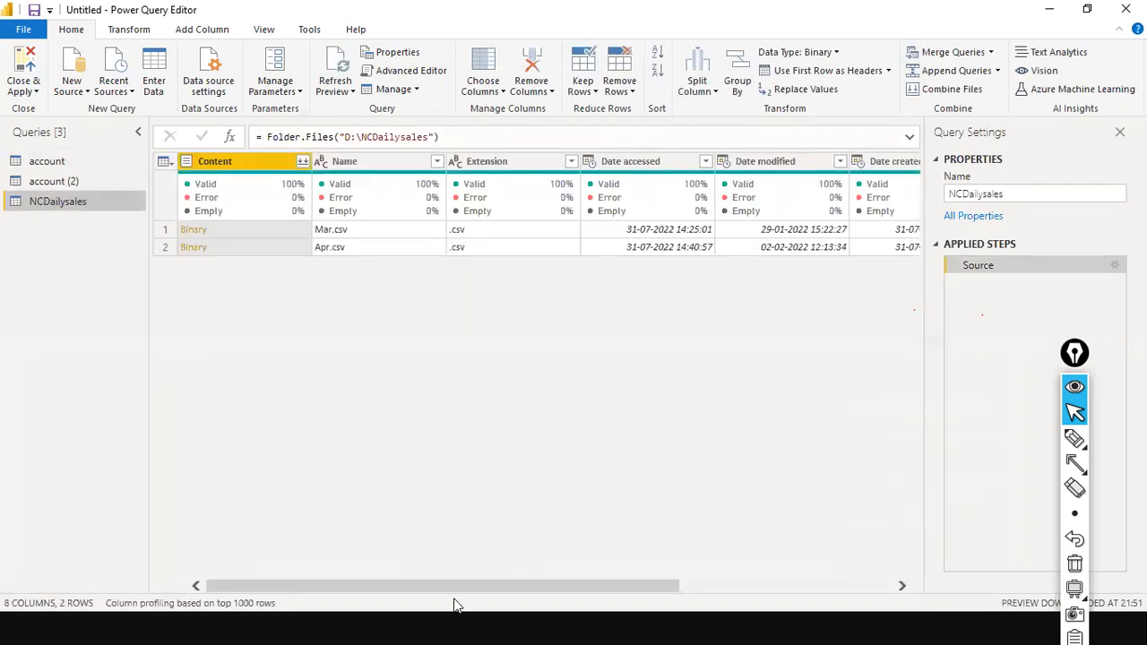
drag(451, 587, 753, 594)
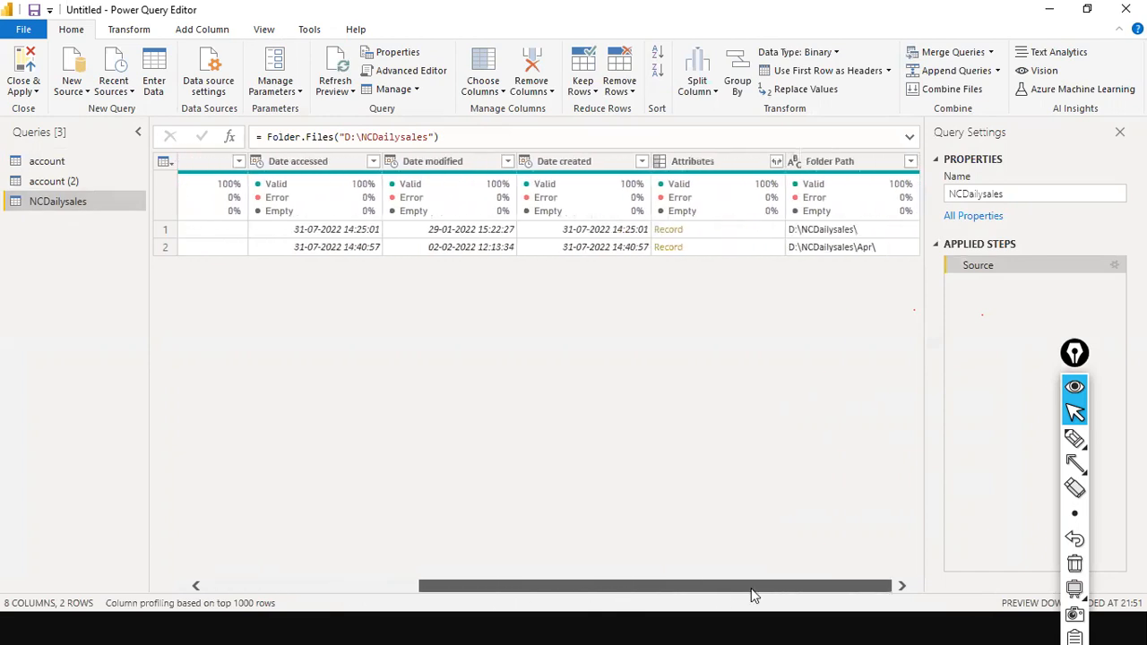
drag(660, 589, 255, 584)
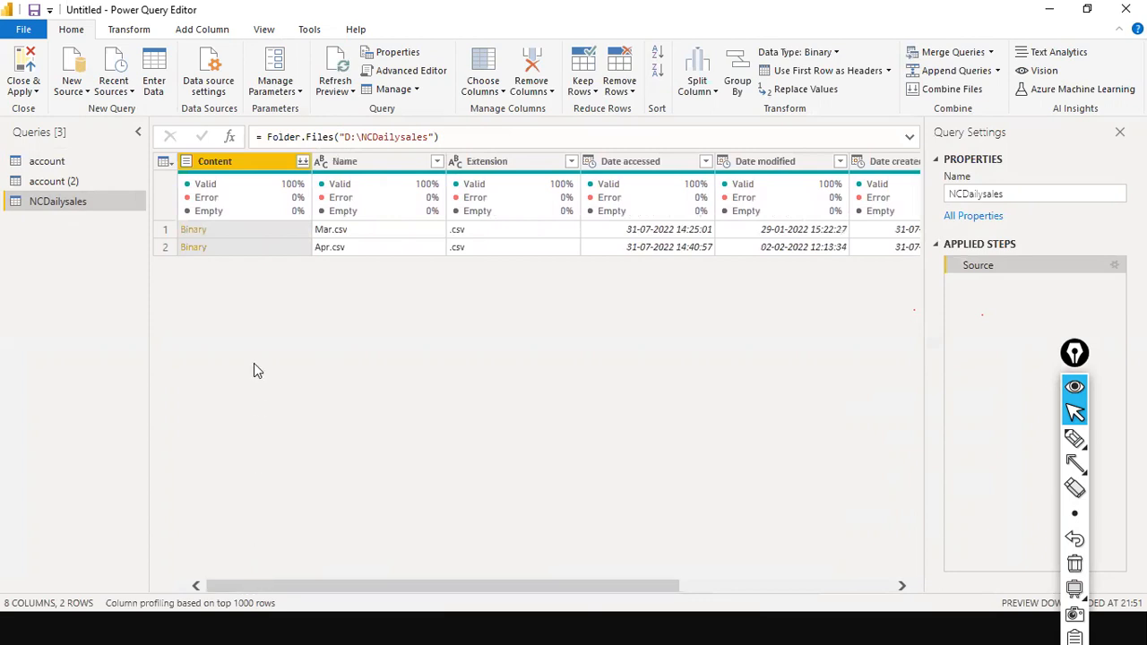
ctrl+click(378, 157)
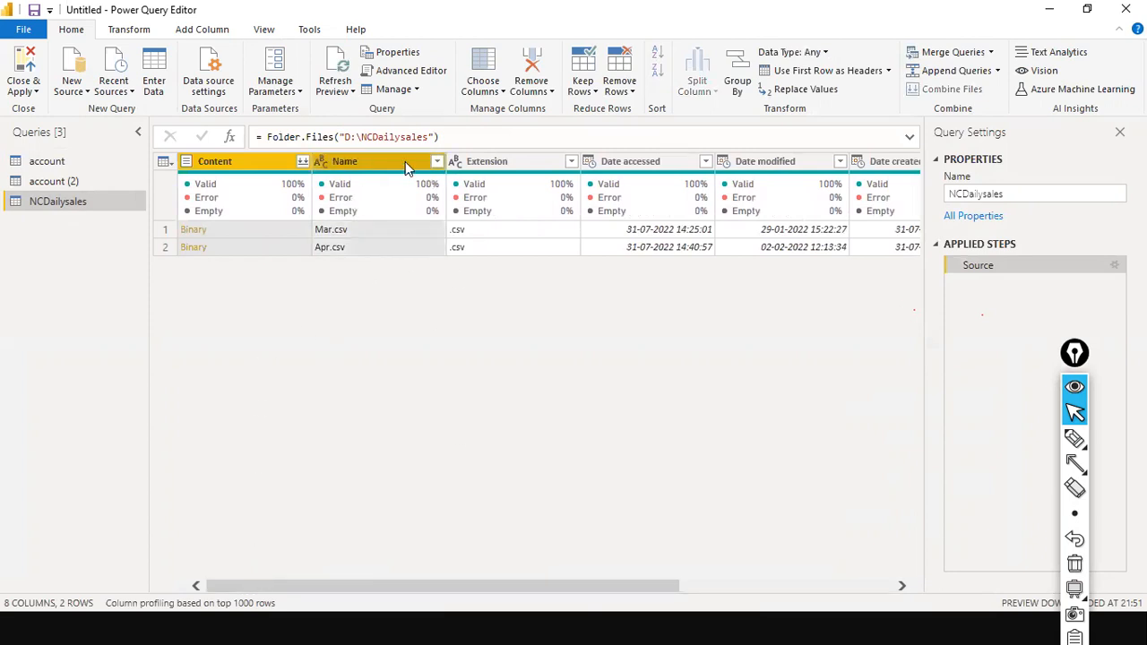
right_click(405, 166)
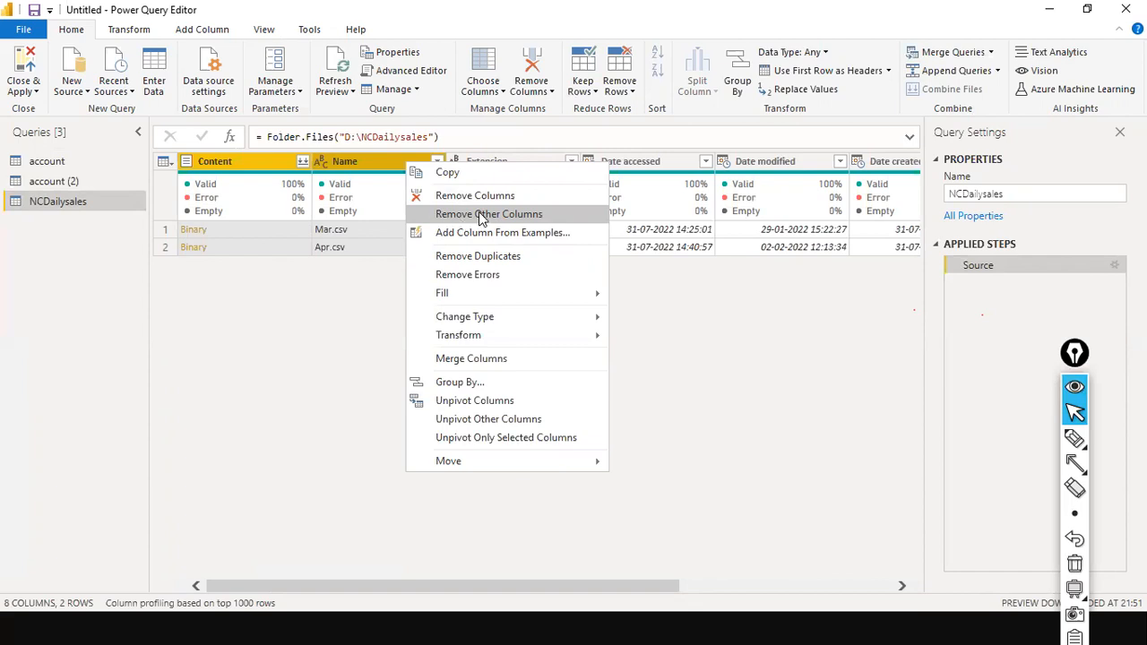
Remove every column except Content and Name, leaving the Mar.csv and Apr.csv rows
click(482, 219)
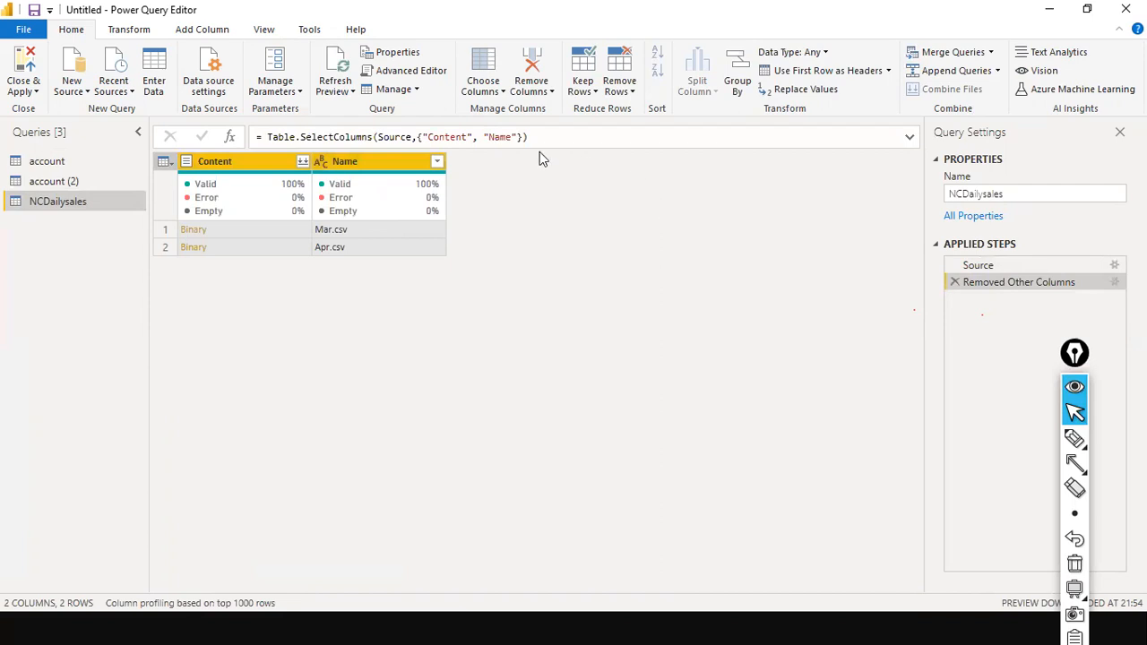
Combine the Mar.csv and Apr.csv binaries into one table, with First file as the sample
click(303, 163)
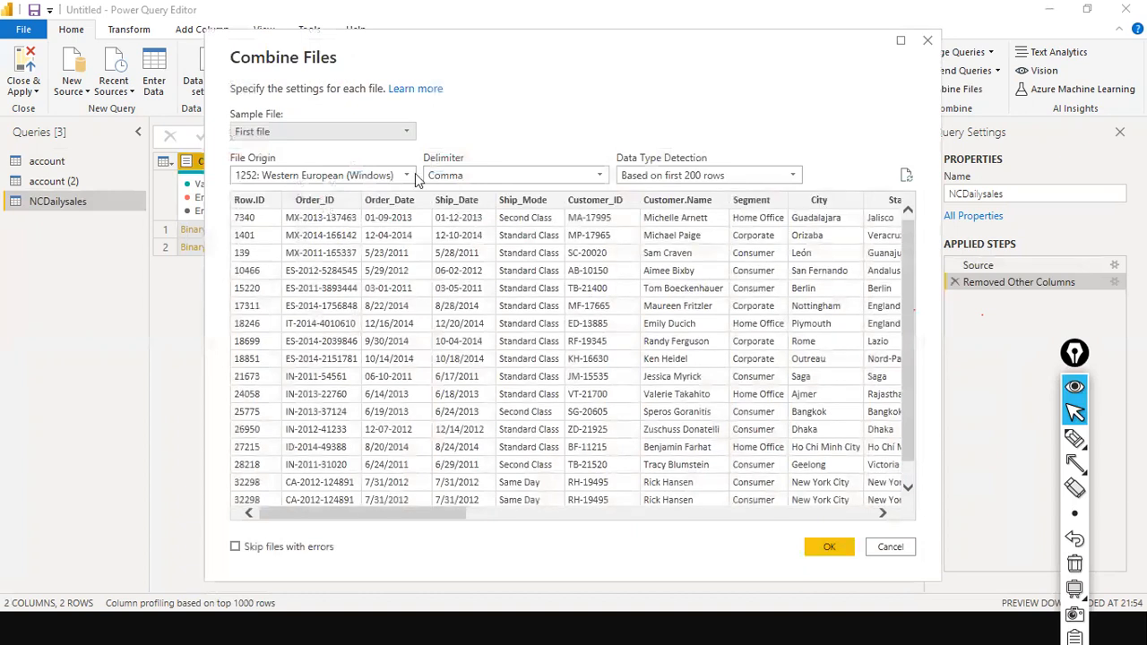
click(406, 132)
click(406, 133)
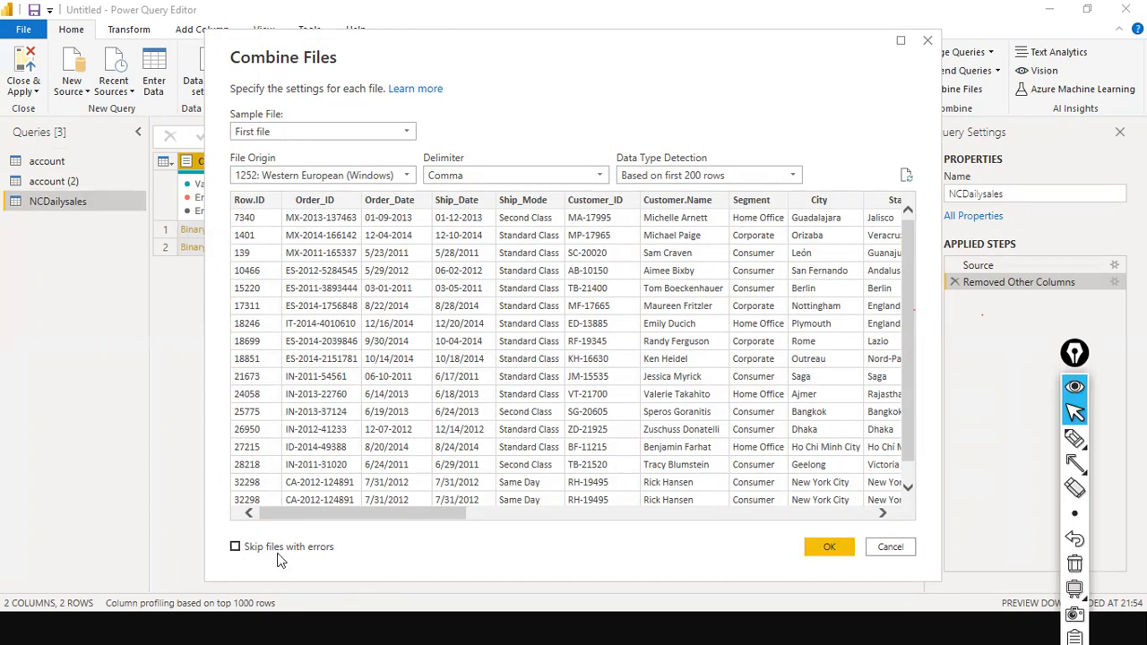
click(840, 546)
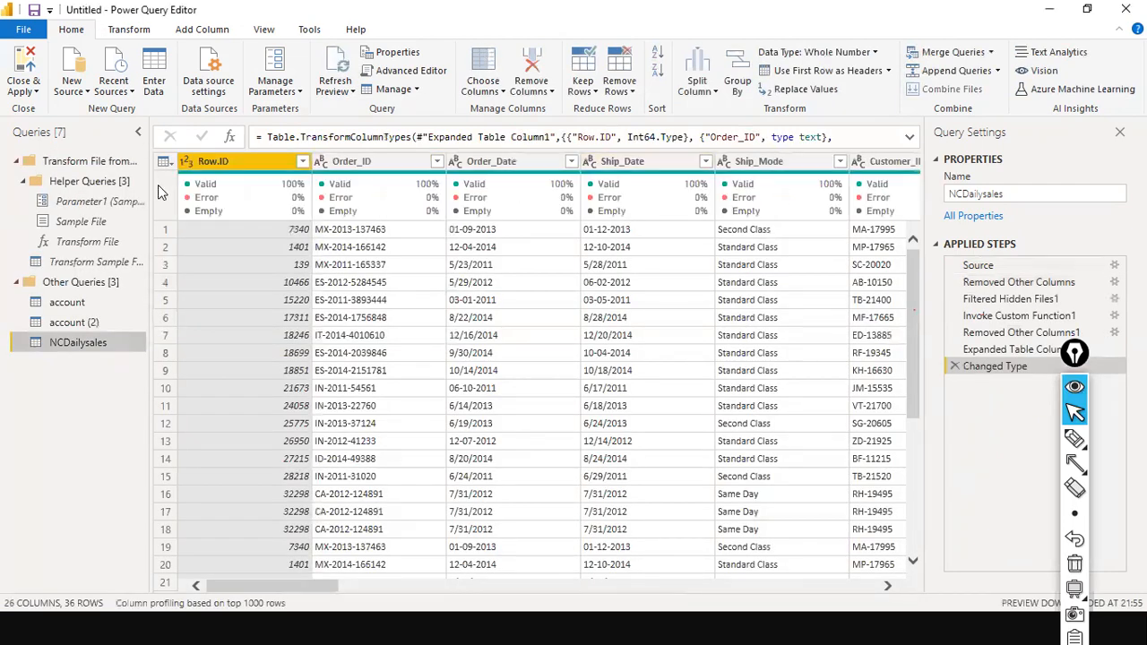
Scroll through the combined 26-column, 36-row sales table and glance at the table actions menu
scroll(376, 278, down, 5)
scroll(376, 327, up, 5)
drag(273, 586, 215, 555)
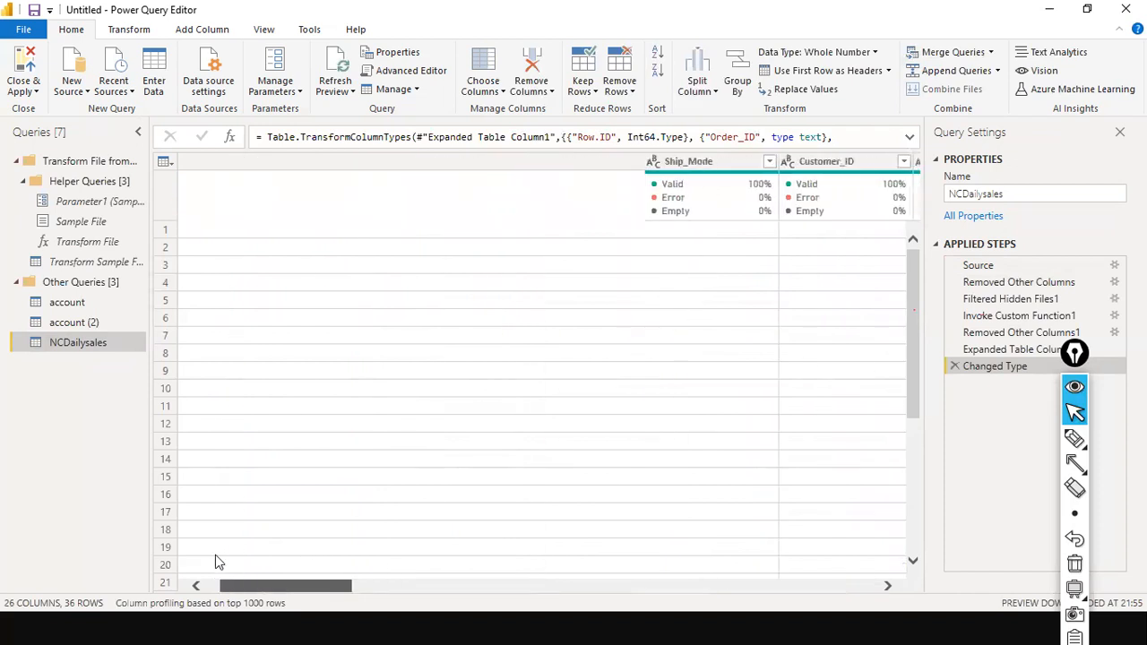
scroll(230, 314, down, 5)
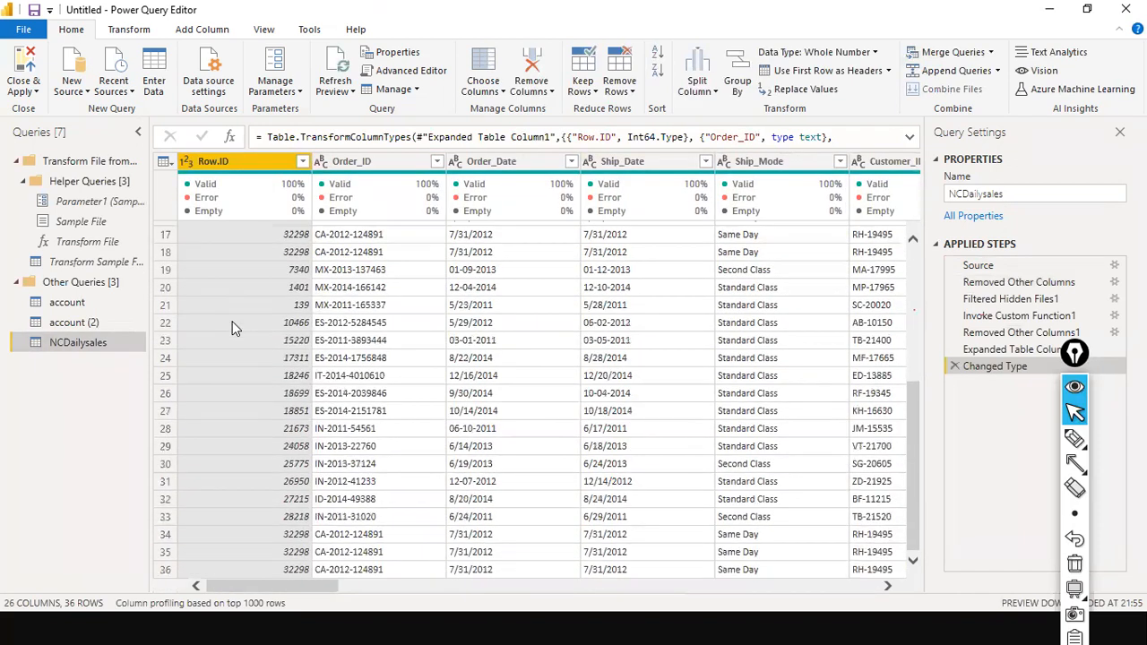
scroll(232, 324, up, 5)
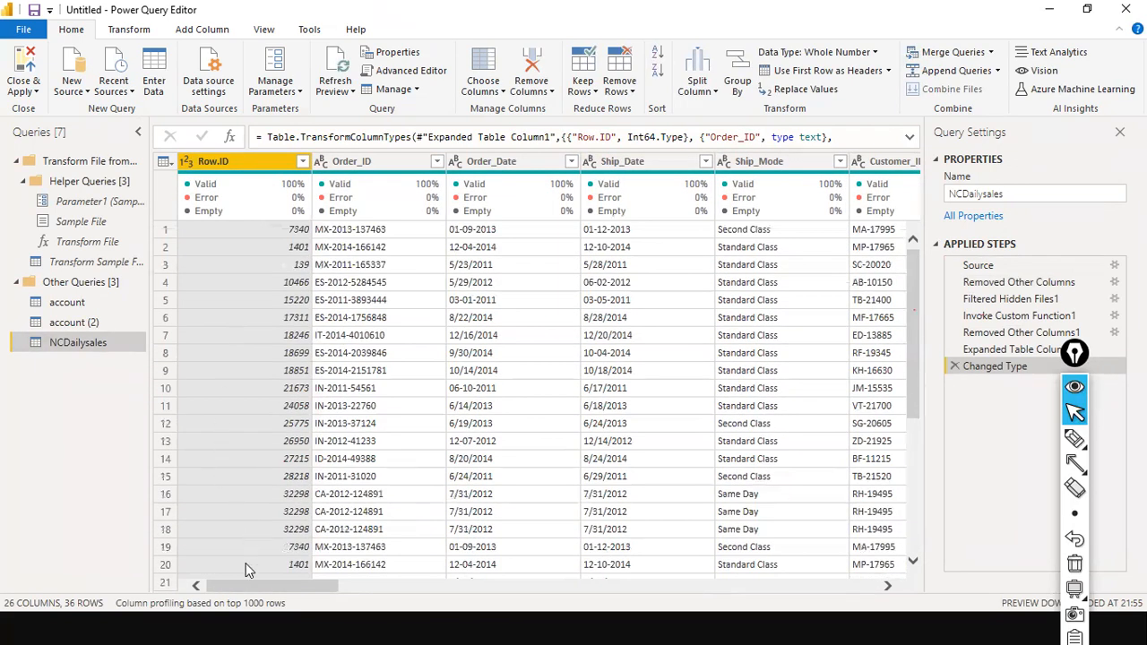
click(166, 162)
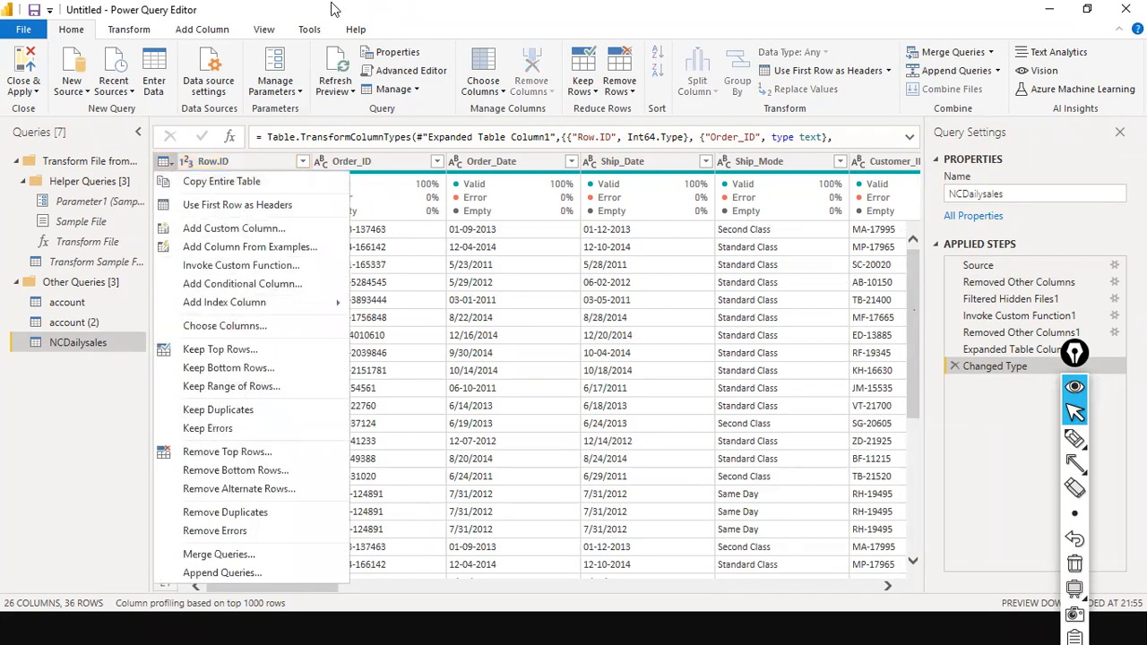
click(422, 413)
Inspect the Row.ID values and remaining columns, then bring up the Transform ribbon commands
click(304, 578)
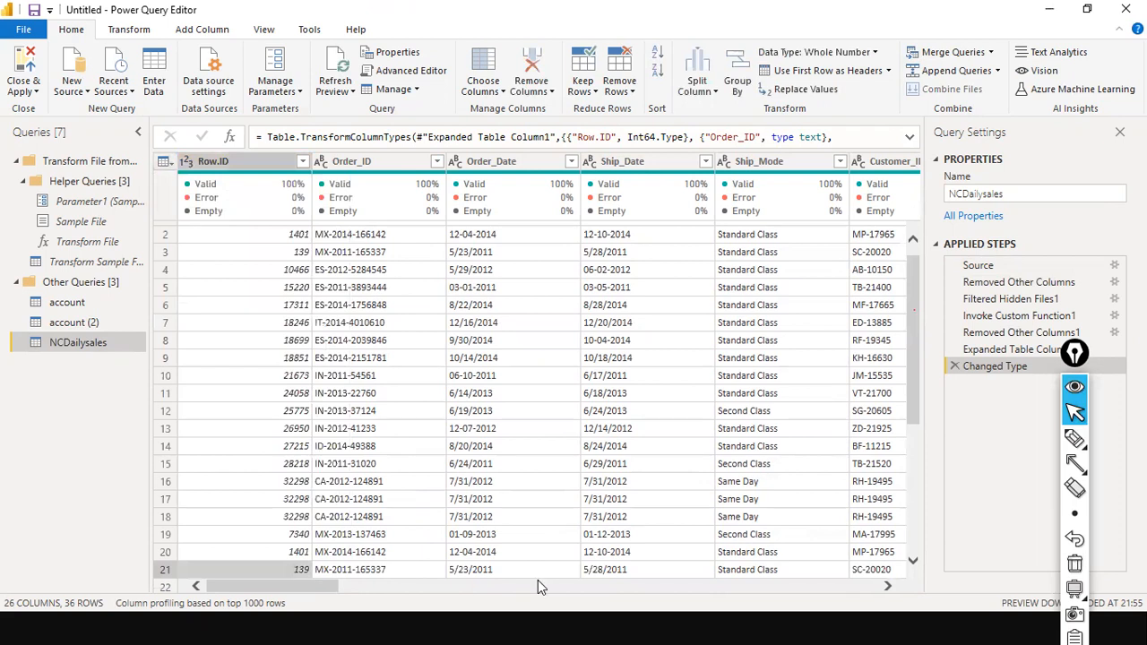
drag(441, 579, 106, 537)
scroll(231, 406, down, 3)
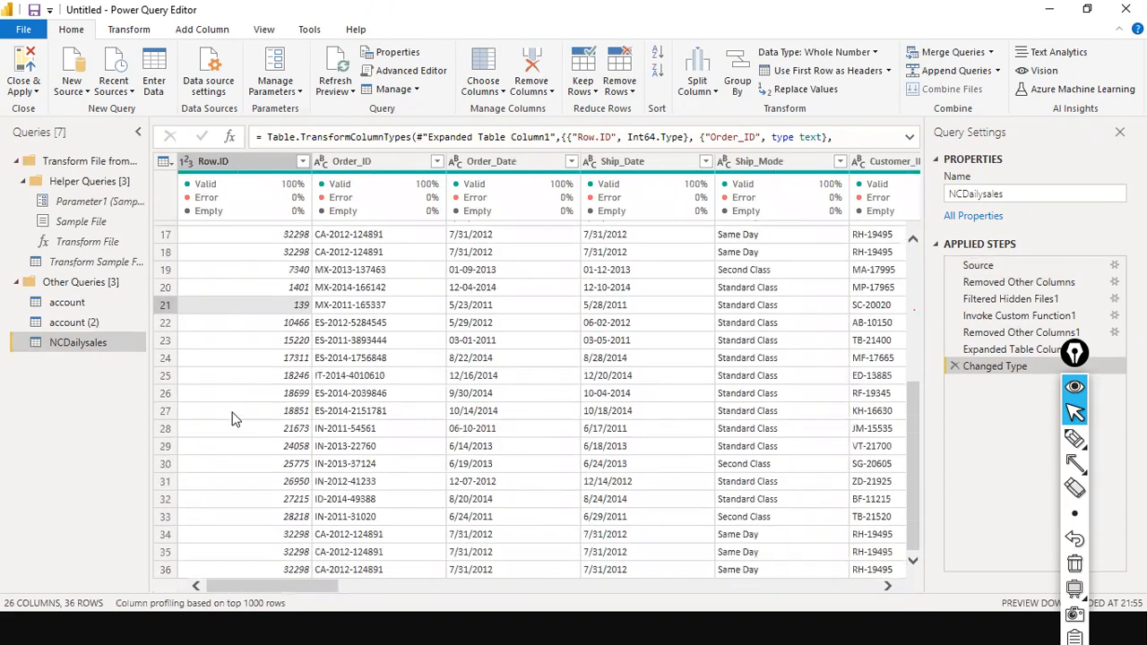
scroll(232, 406, up, 5)
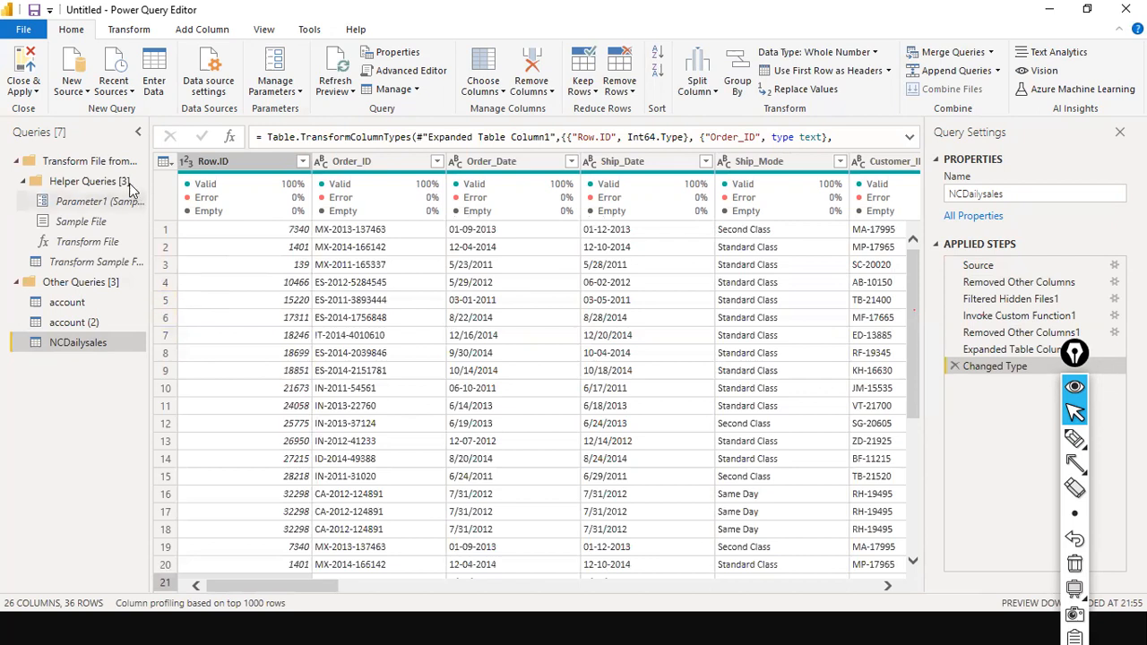
click(115, 32)
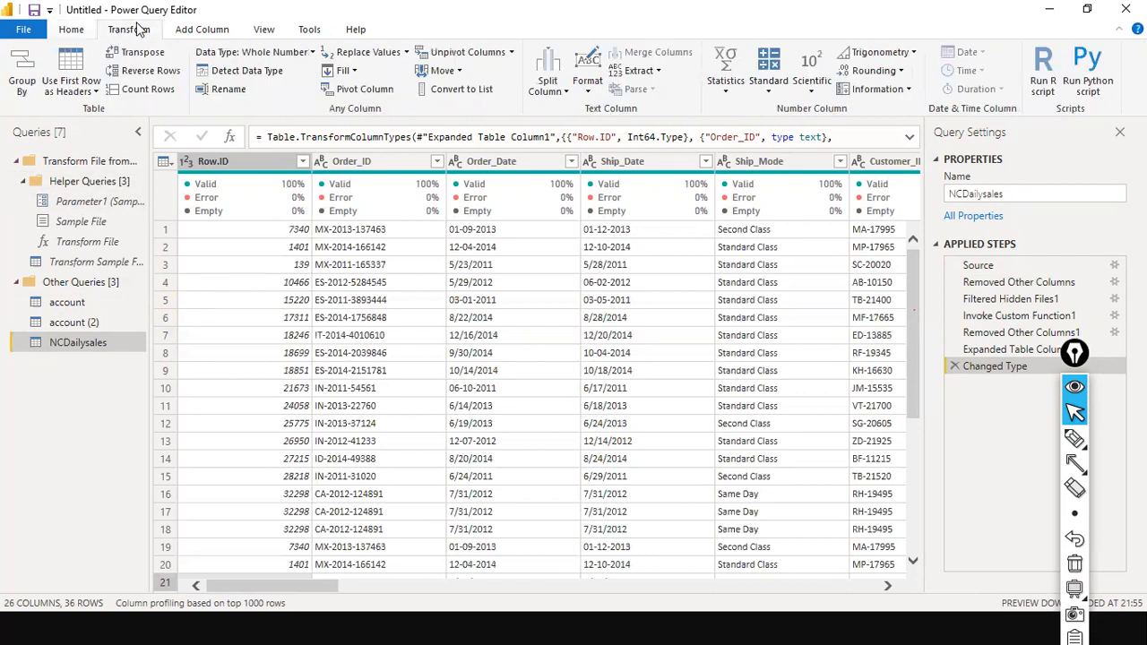
click(144, 90)
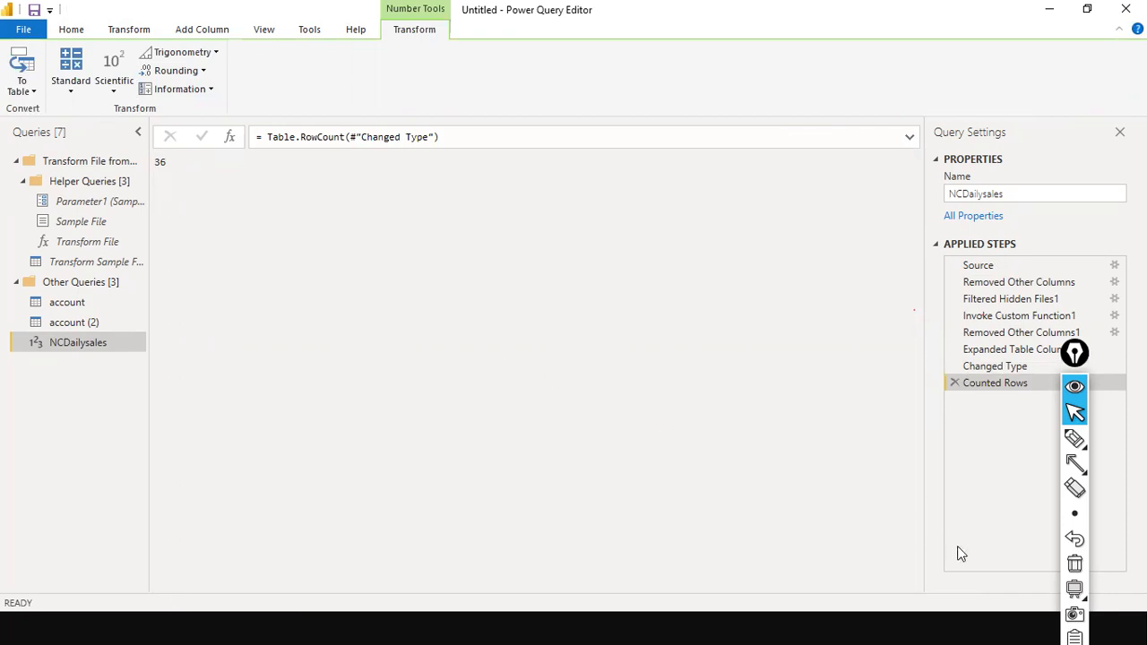
click(955, 383)
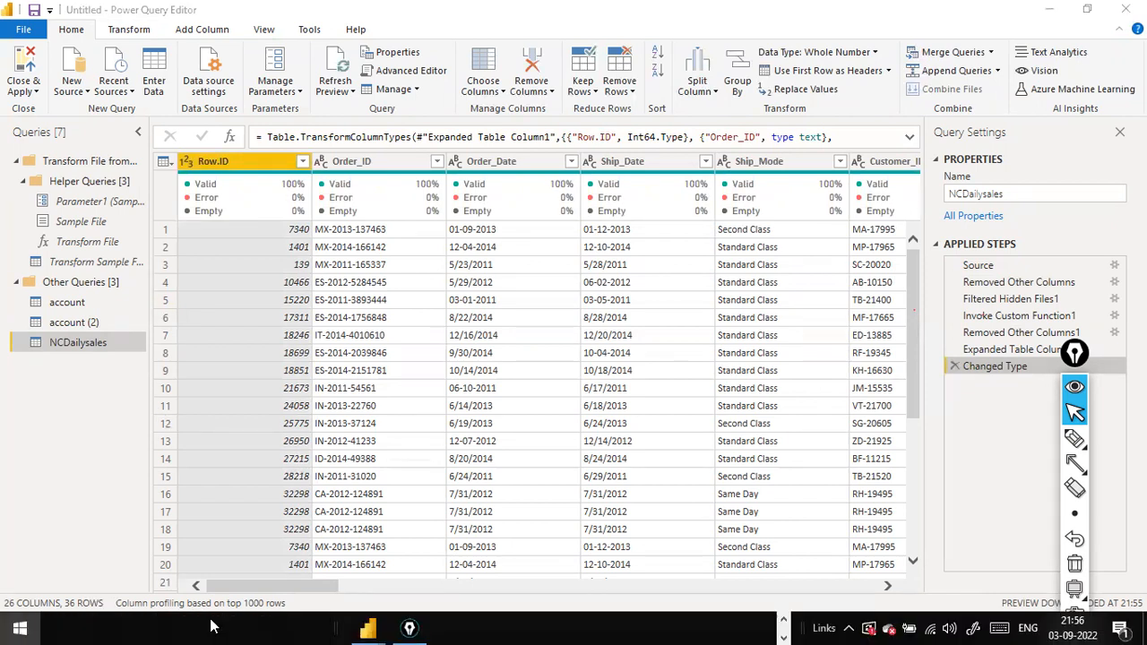
Open File Explorer on D:\NCDailysales and select Mar.csv
key(super)
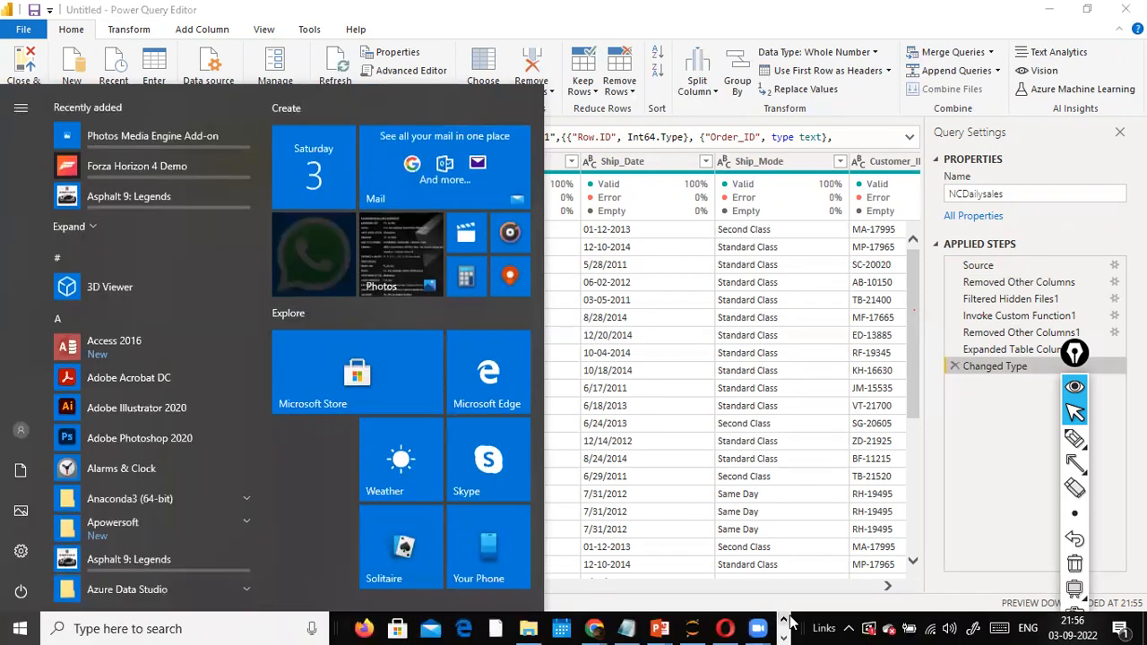
click(517, 620)
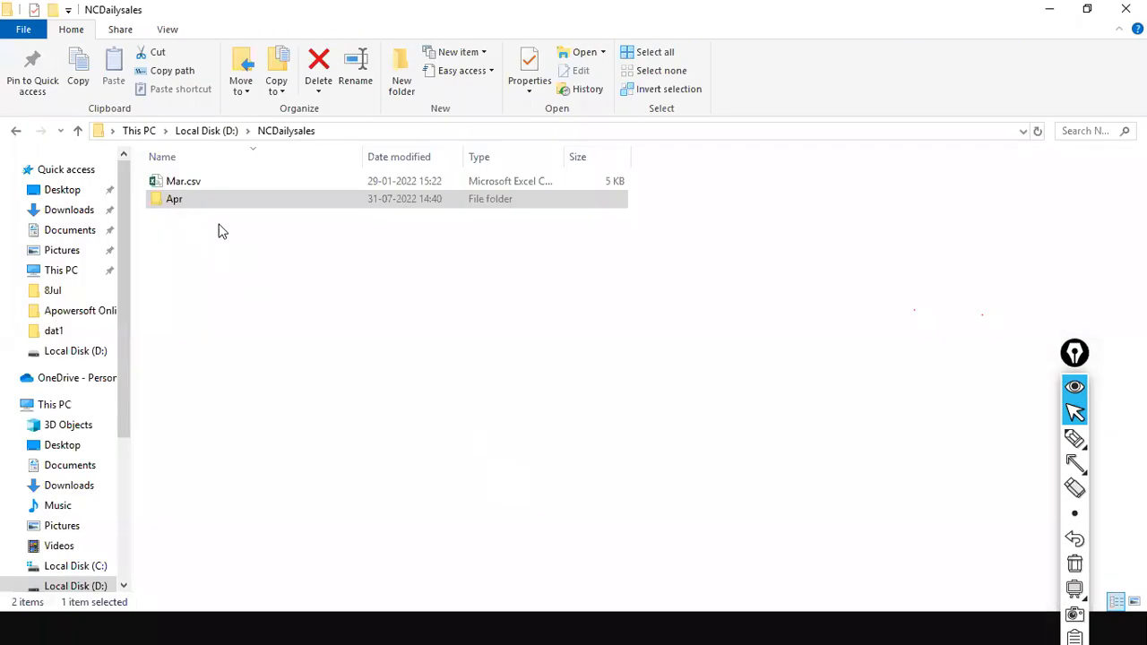
click(185, 185)
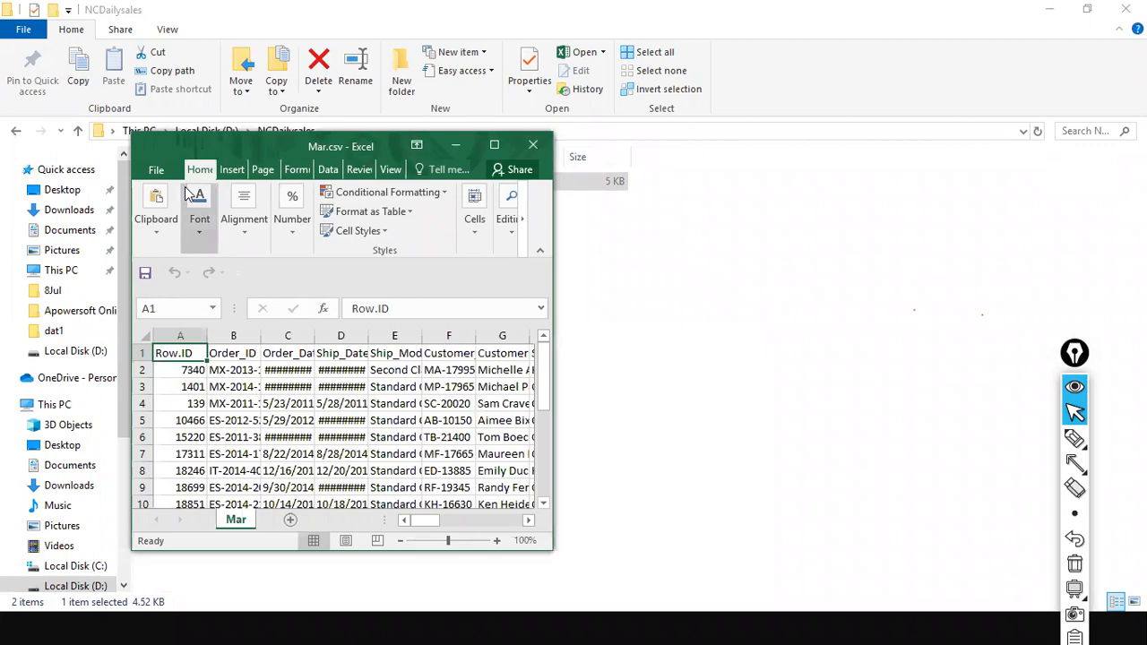
Check Mar.csv in Excel down to its last data row at A19, then close it
click(494, 146)
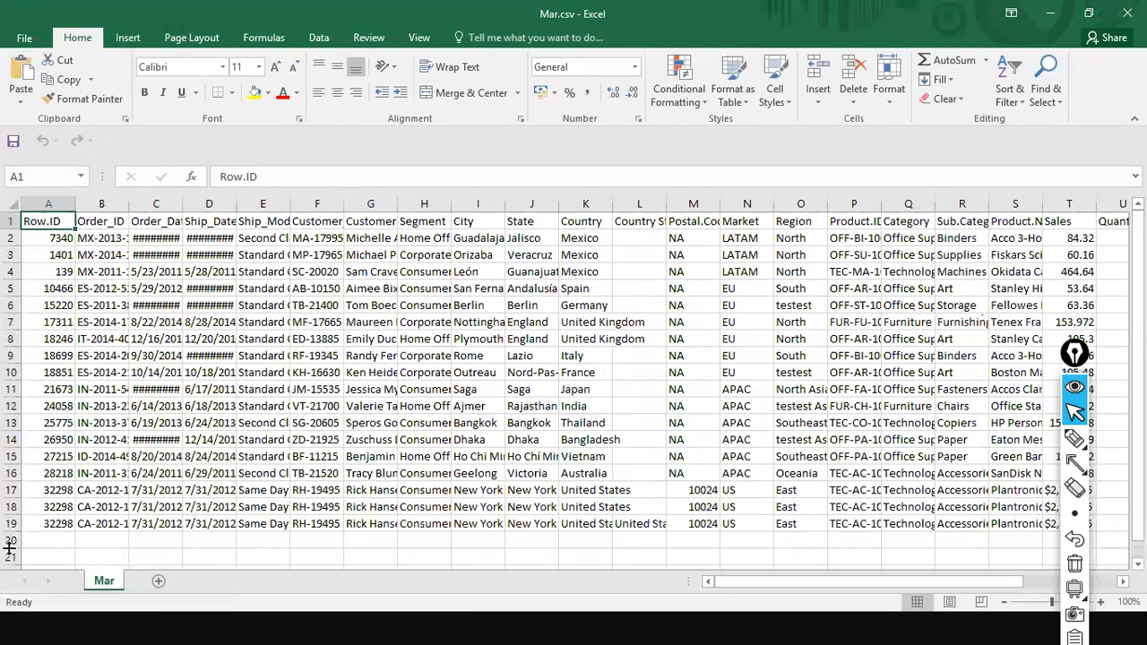
click(11, 525)
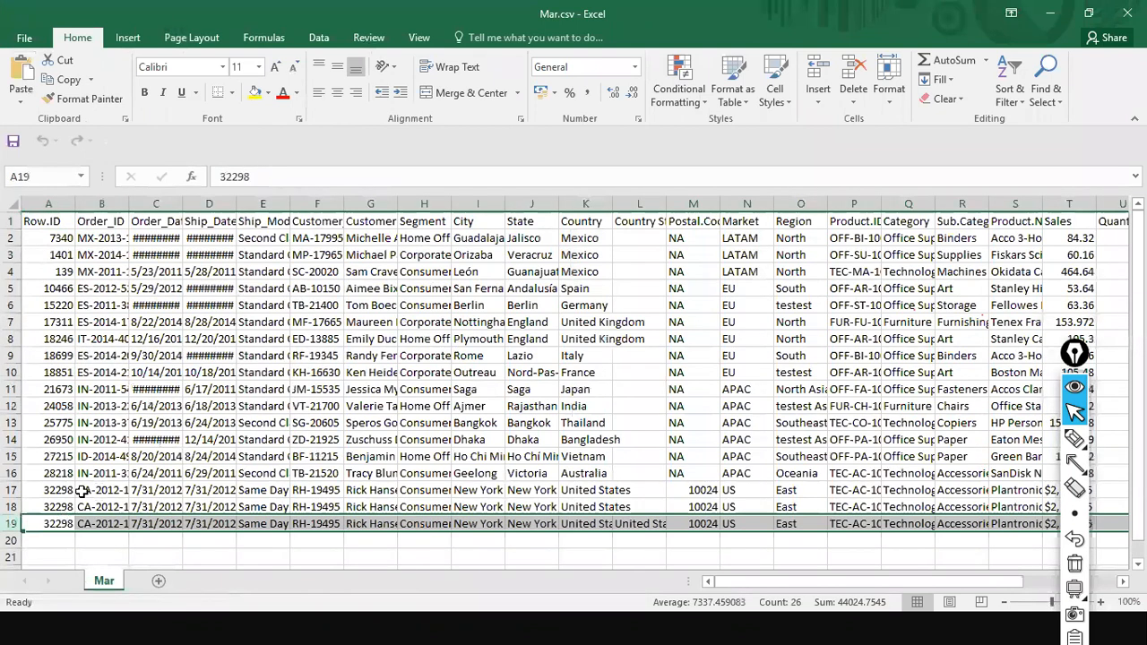
click(49, 221)
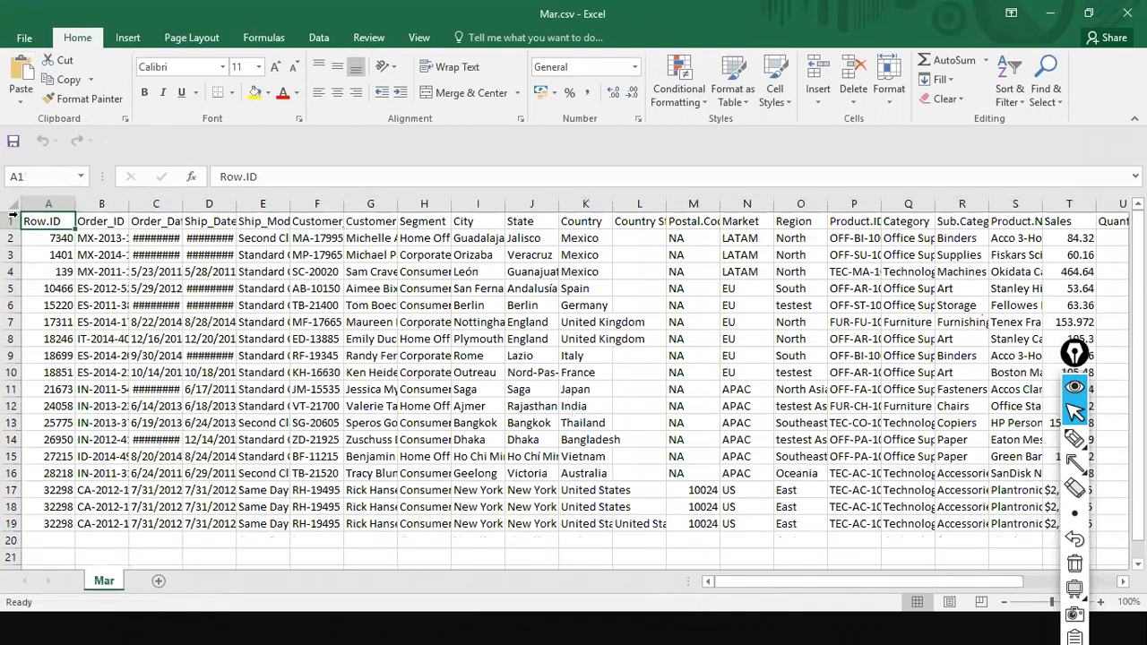
click(54, 524)
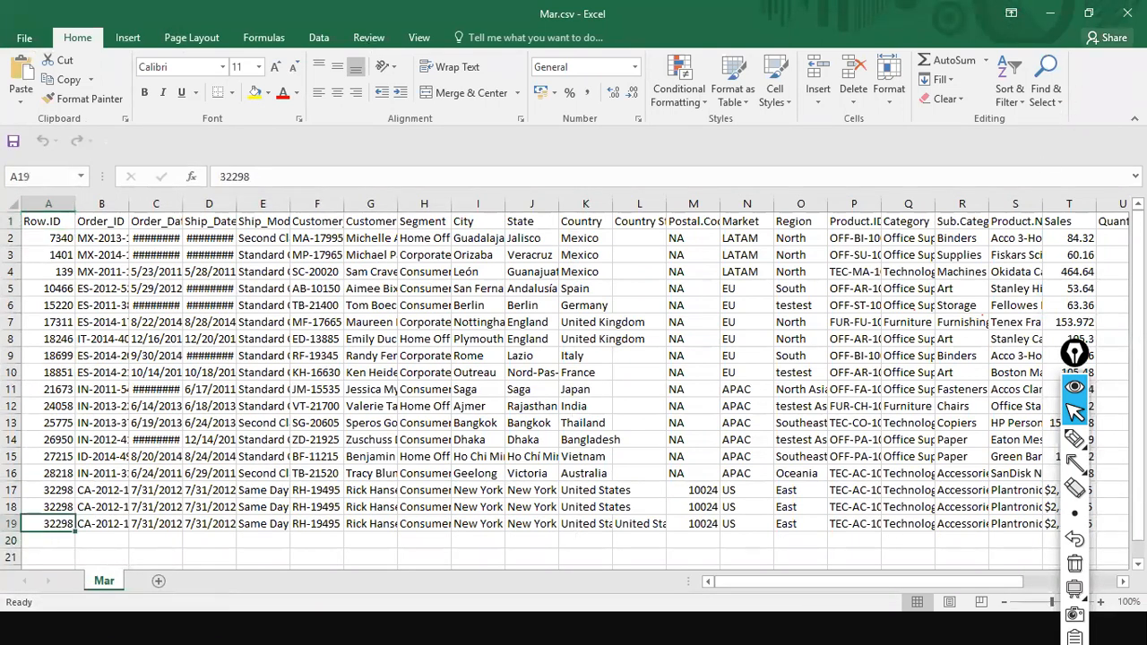
click(1126, 13)
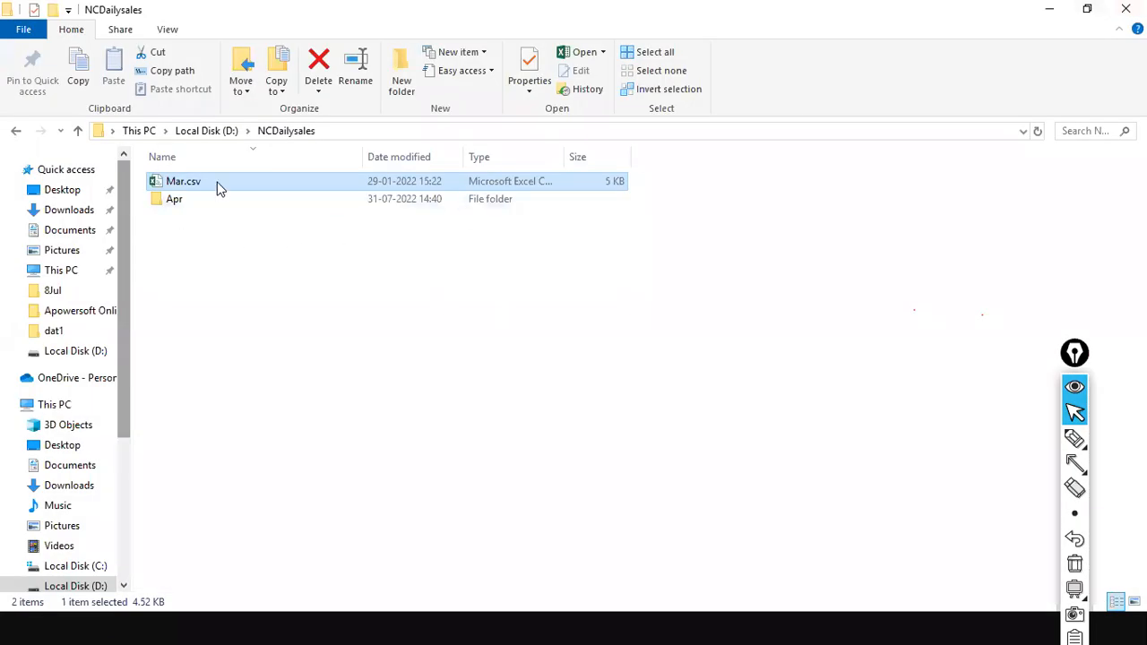
Open Apr.csv from the Apr folder, check its last row at A19, and close Excel
double_click(170, 199)
double_click(172, 191)
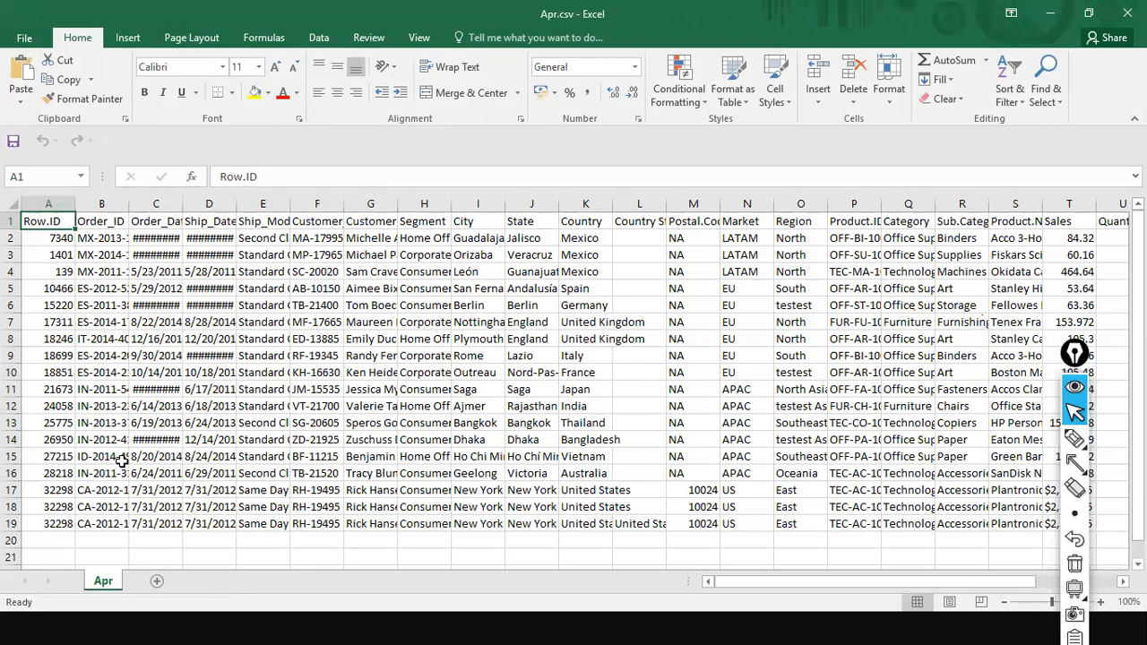
click(49, 524)
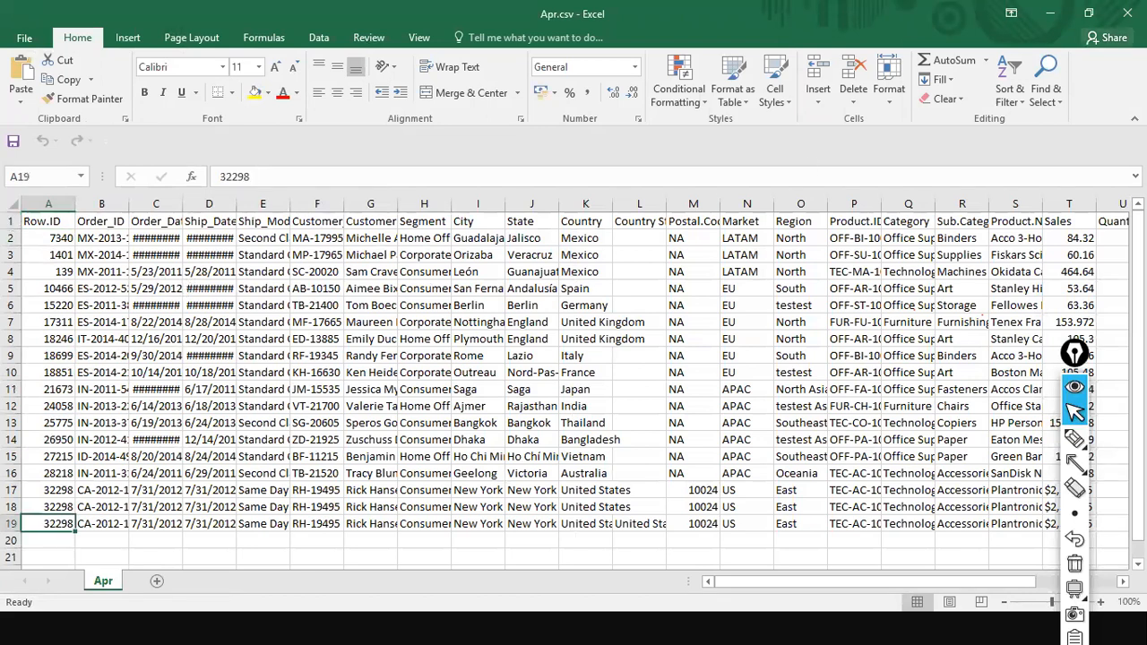
click(1127, 14)
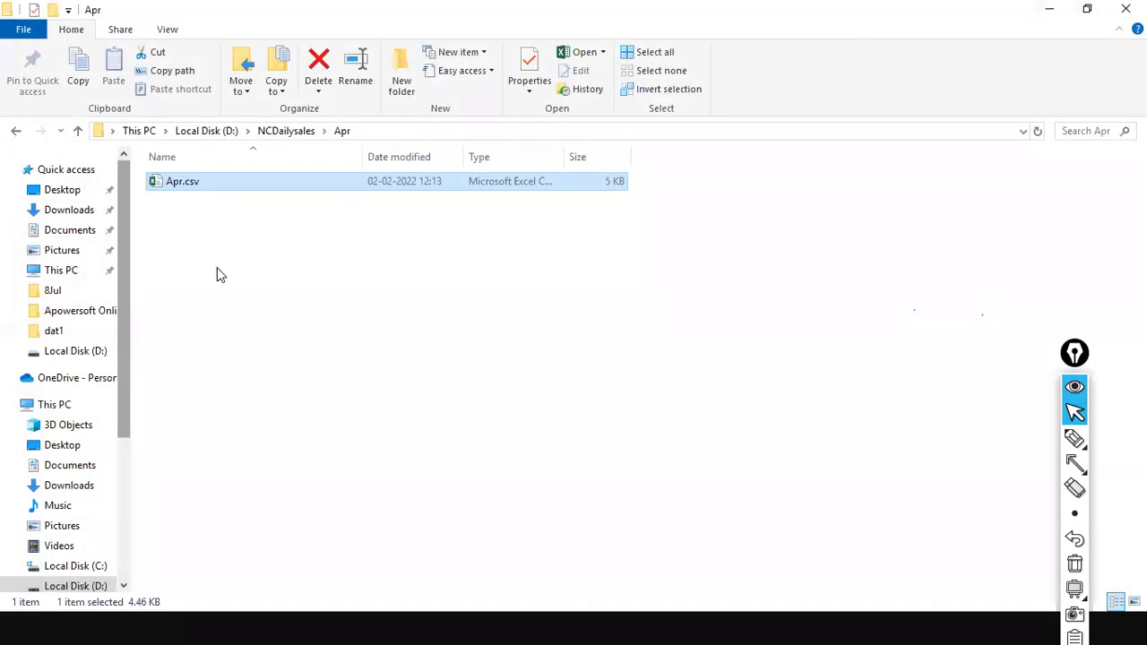
Review the 26-column NCDailysales preview in Power Query Editor, then return to File Explorer
key(alt+Tab)
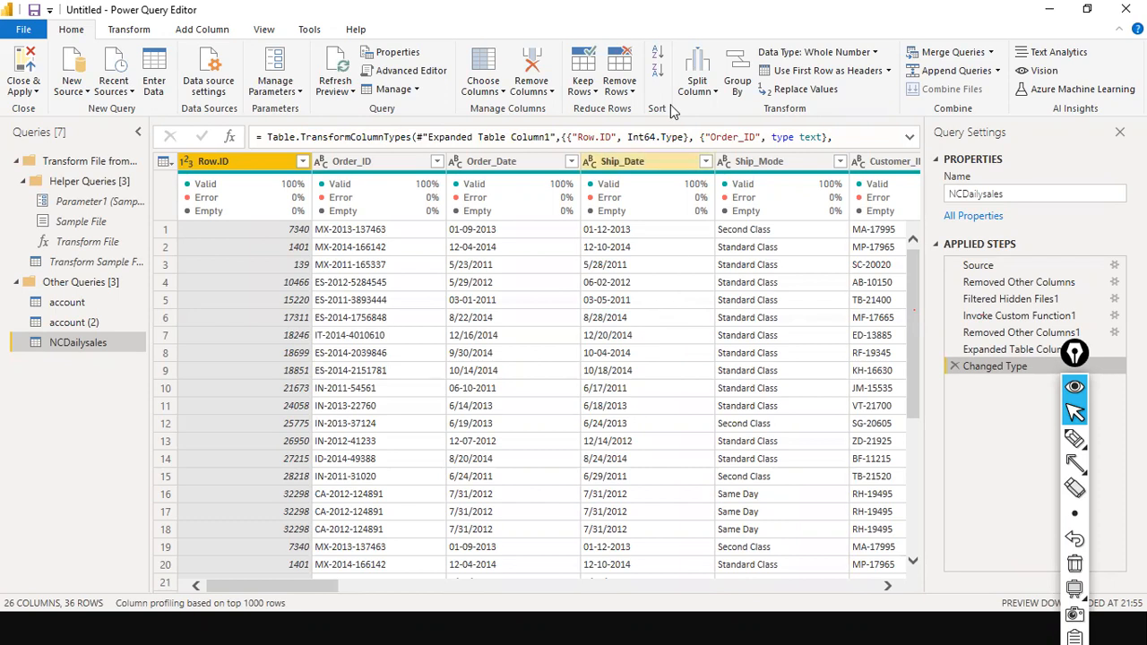
drag(269, 590, 579, 566)
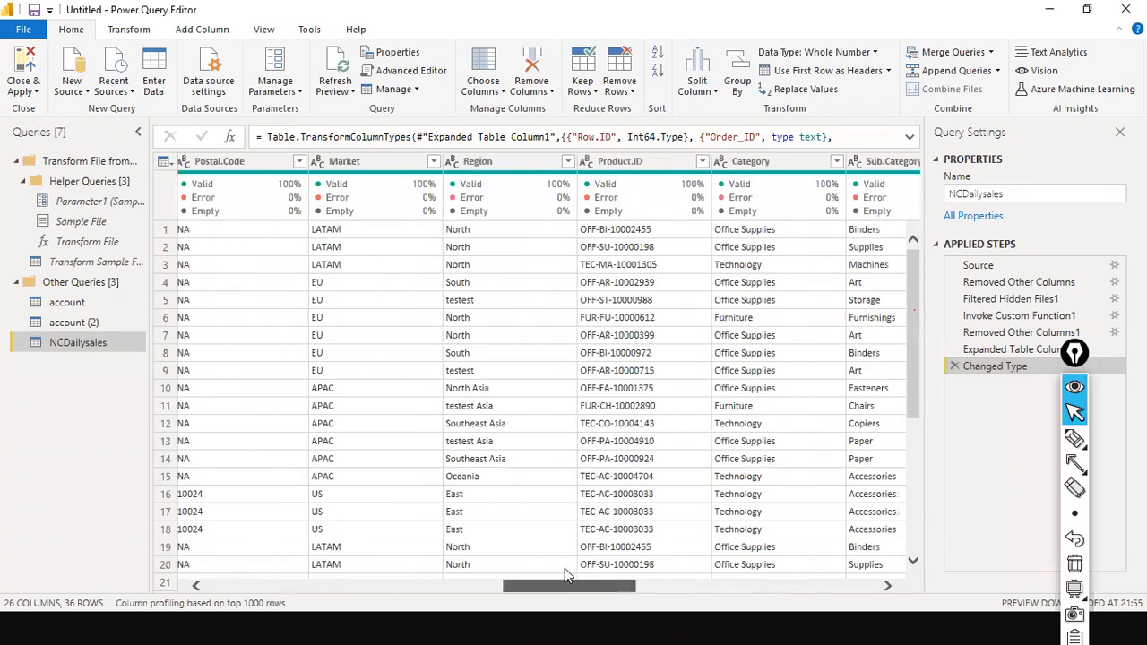
drag(564, 568, 343, 578)
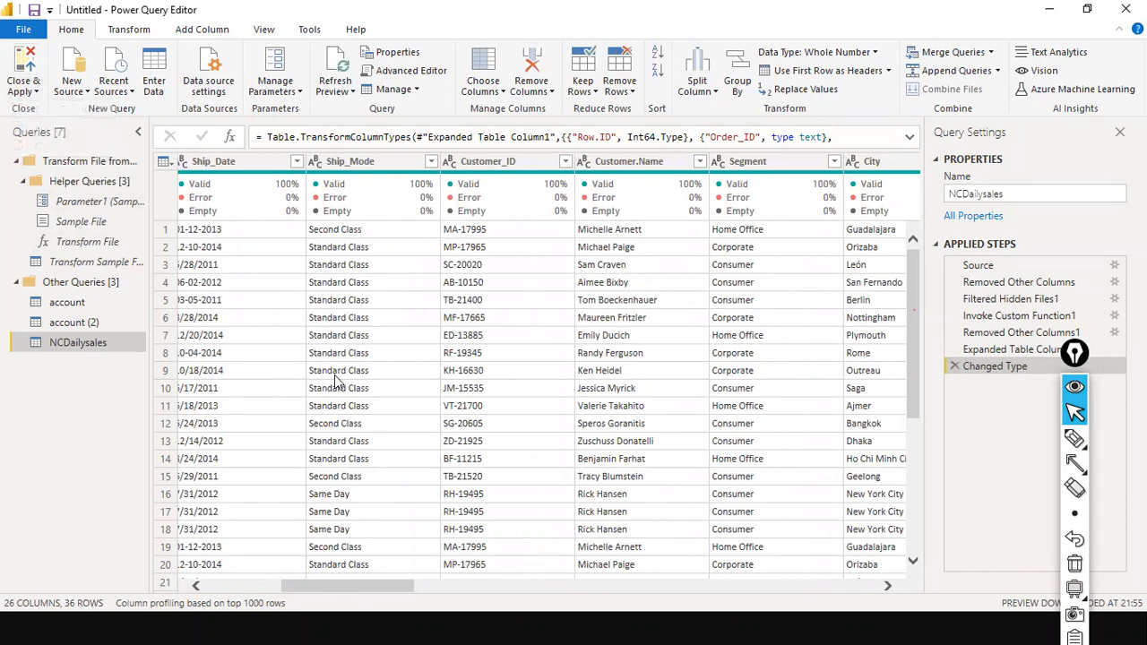
key(alt+Tab)
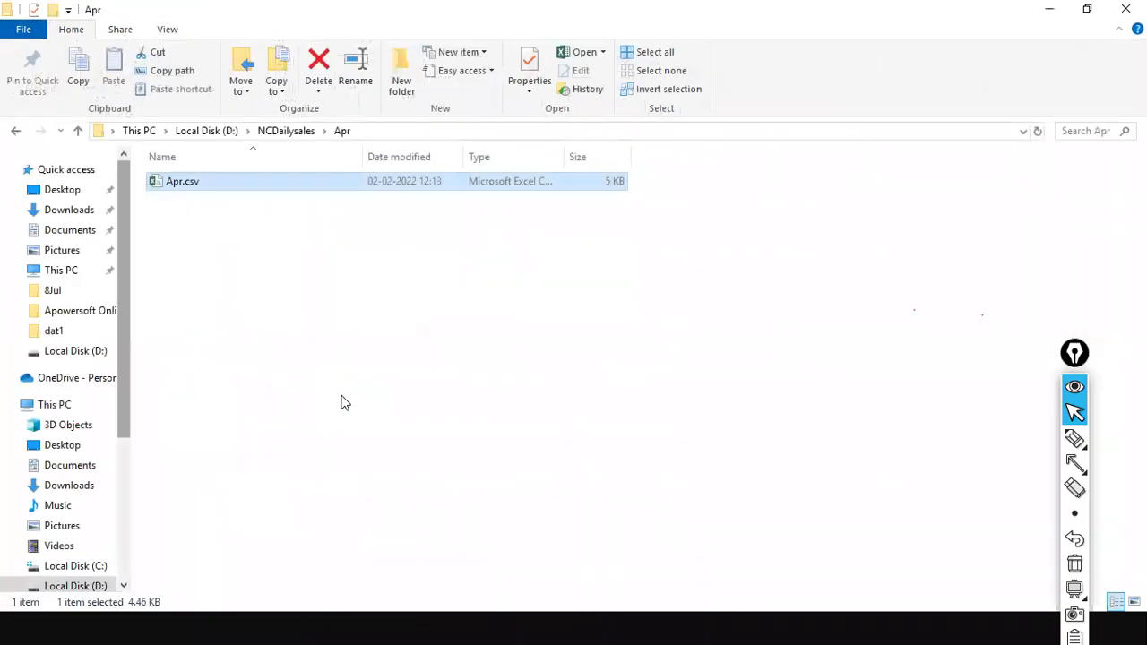
Switch from the Apr folder back to the Power BI Desktop window
key(alt+Tab)
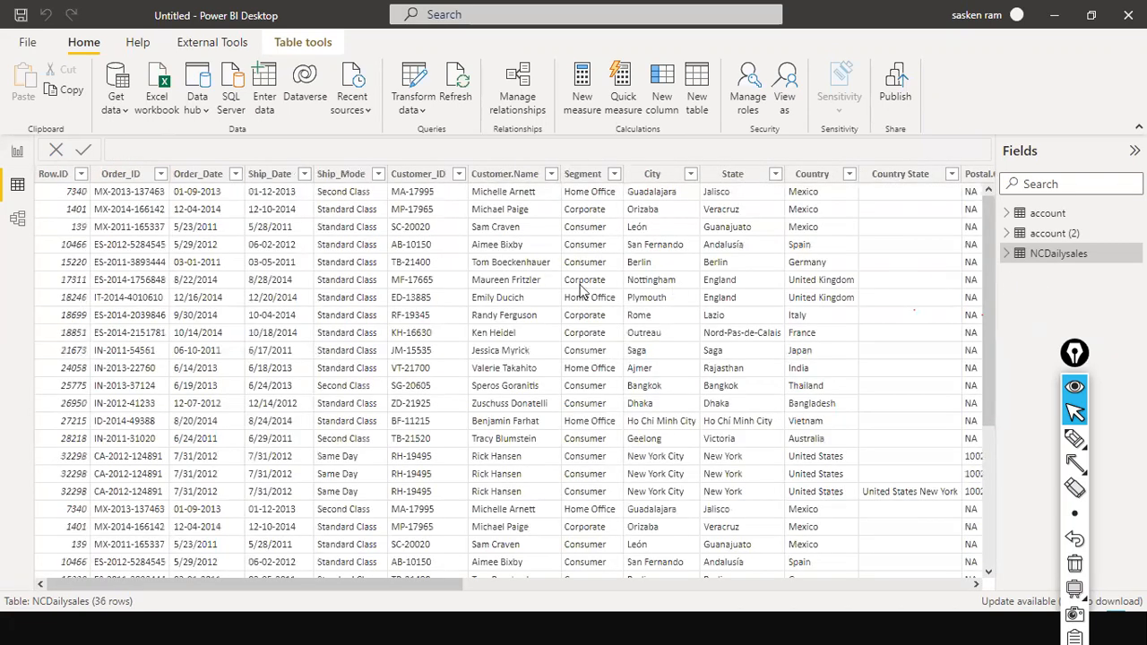
Build a Page 1 matrix of Category rows with summed Quantity (total 144), then resize and reposition it
click(19, 154)
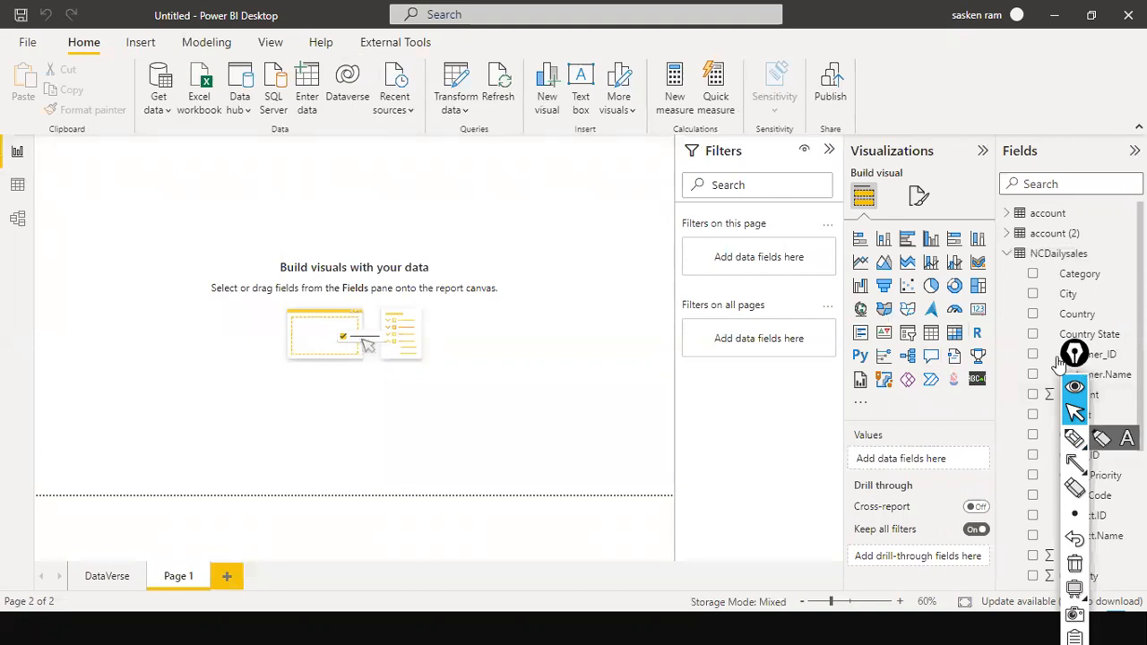
click(955, 336)
drag(146, 243, 332, 315)
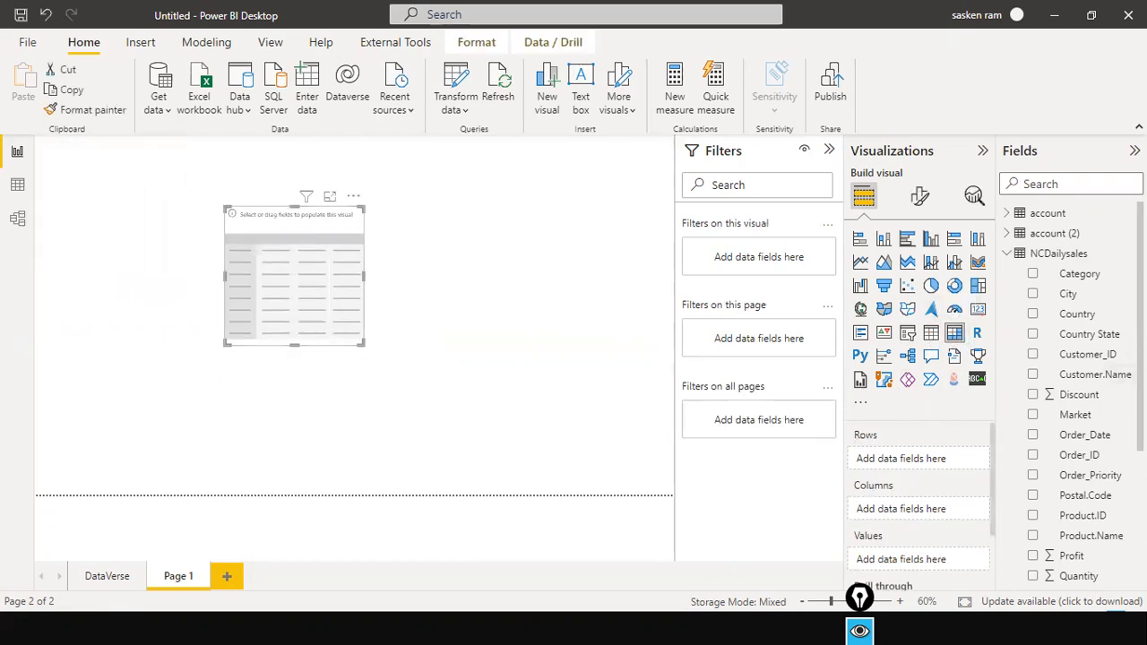
drag(1057, 271, 295, 281)
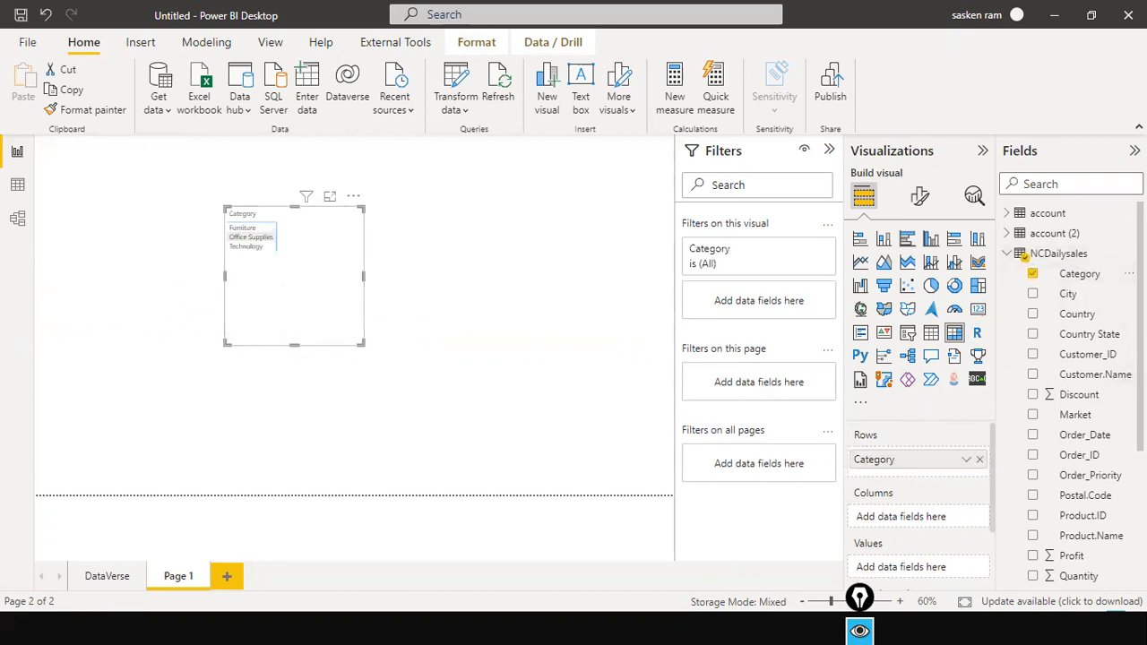
scroll(1080, 448, down, 5)
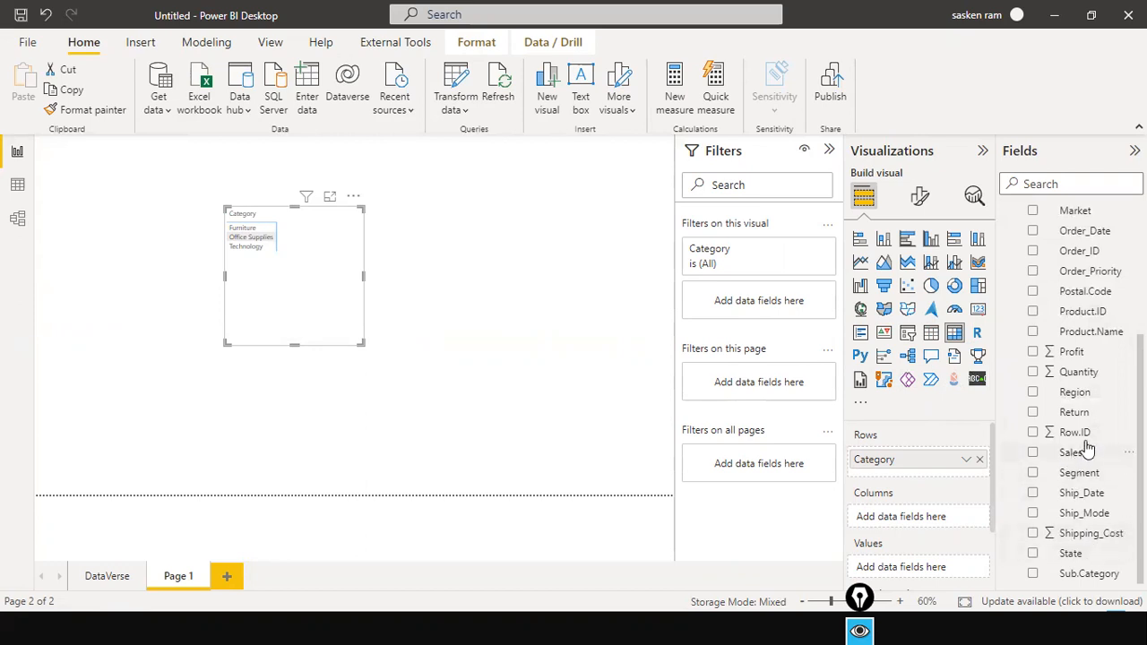
drag(1075, 375, 406, 284)
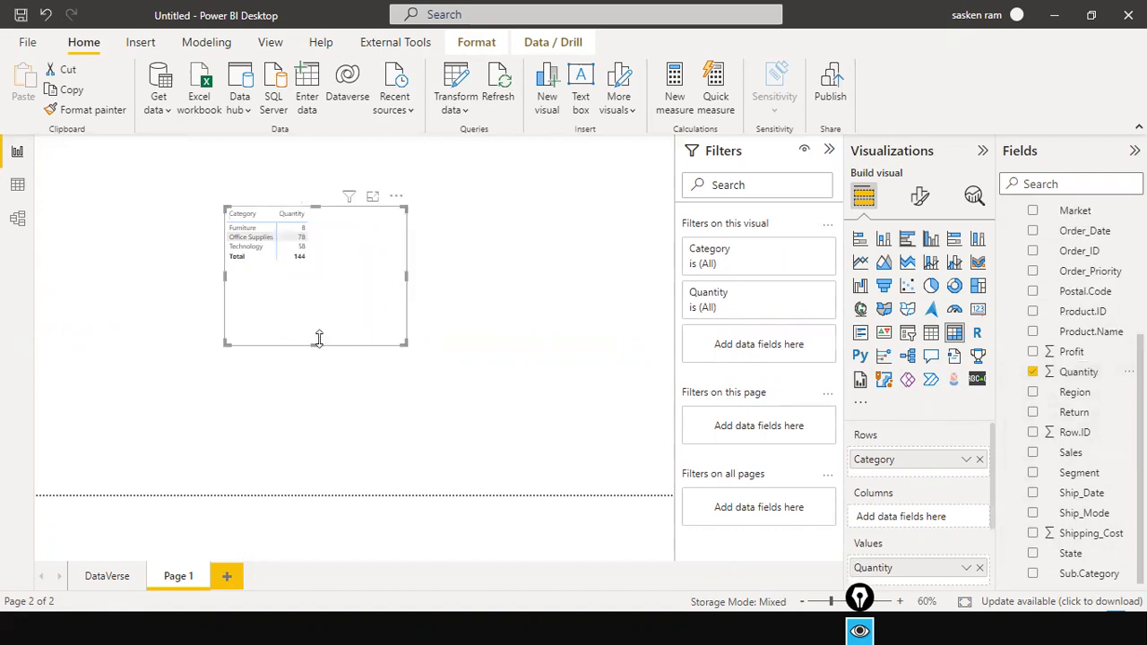
drag(318, 340, 320, 293)
drag(406, 250, 361, 348)
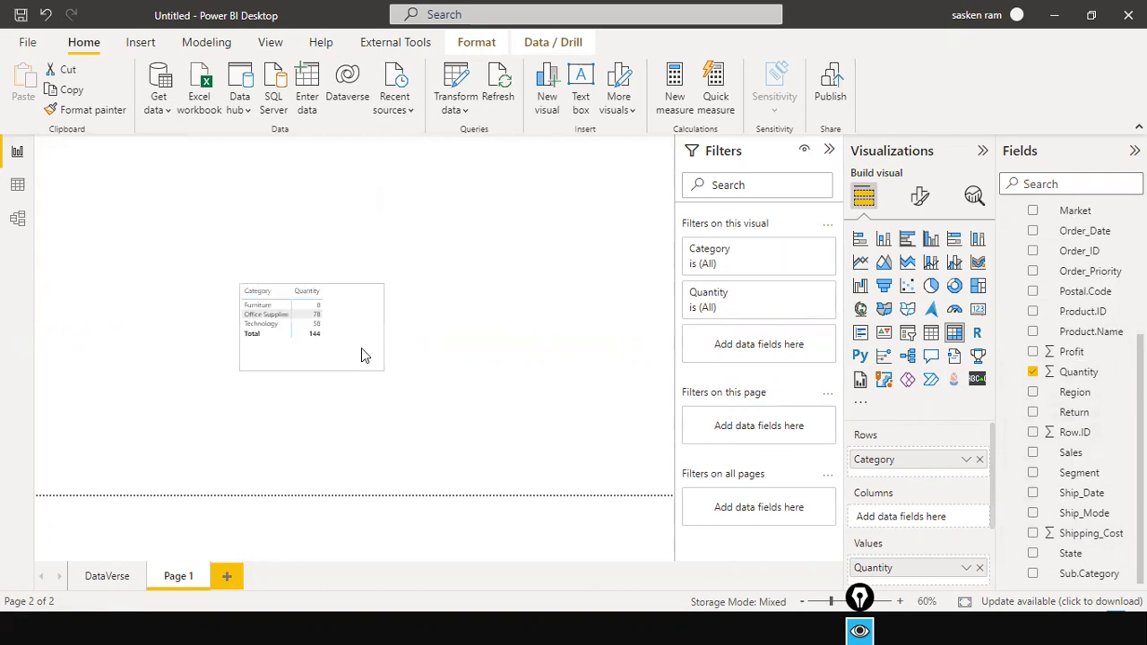
click(423, 389)
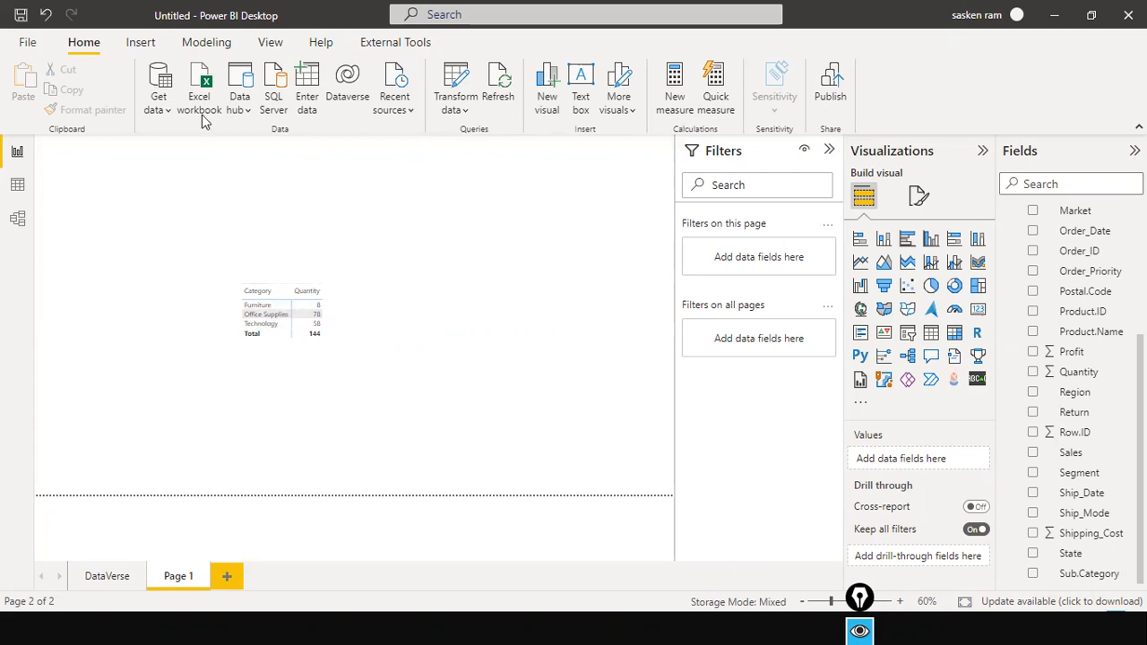
Copy Apr.csv from the NCDailysales Apr folder
key(alt+Tab)
click(260, 134)
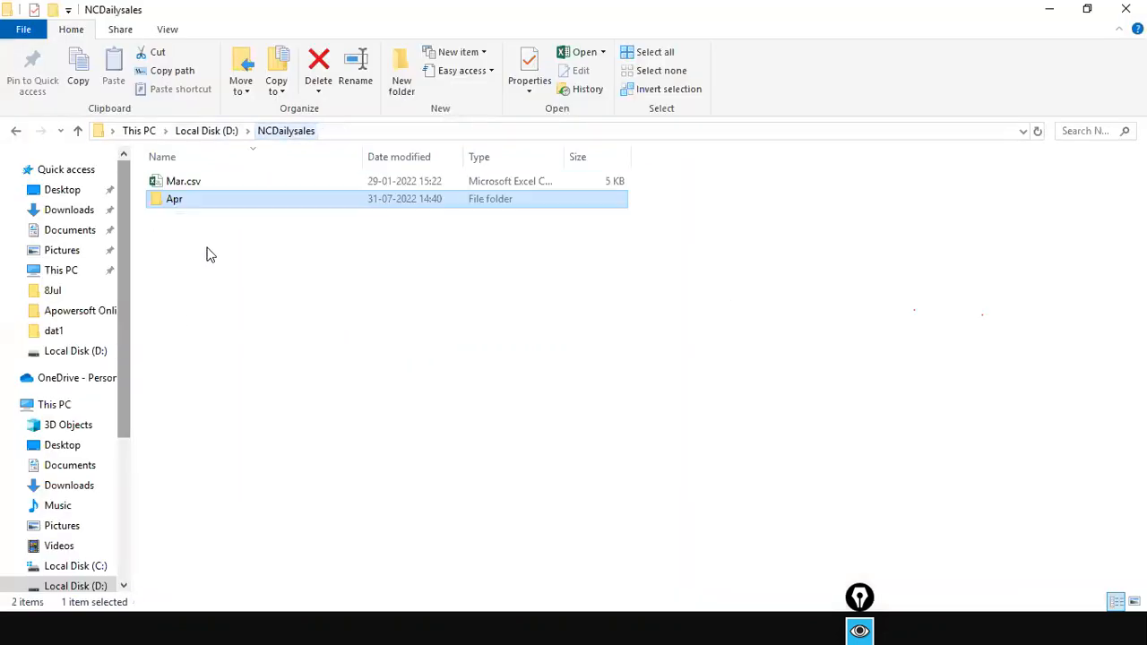
double_click(172, 196)
right_click(171, 184)
click(264, 484)
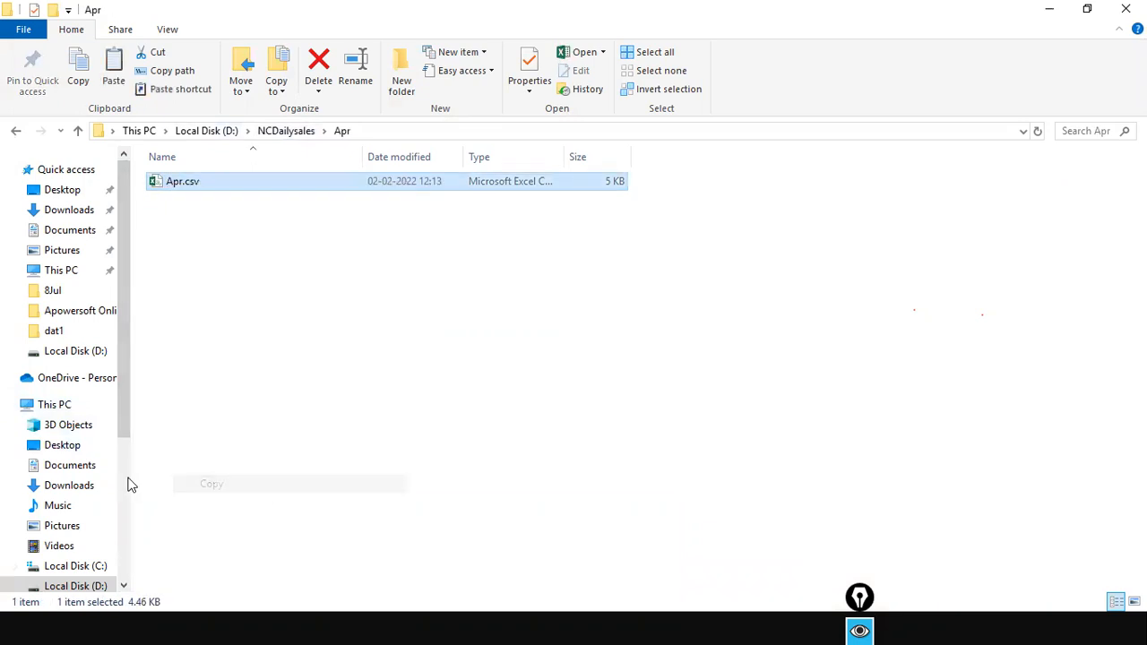
Paste Apr.csv into the 'new month' folder inside D:\stu
click(79, 585)
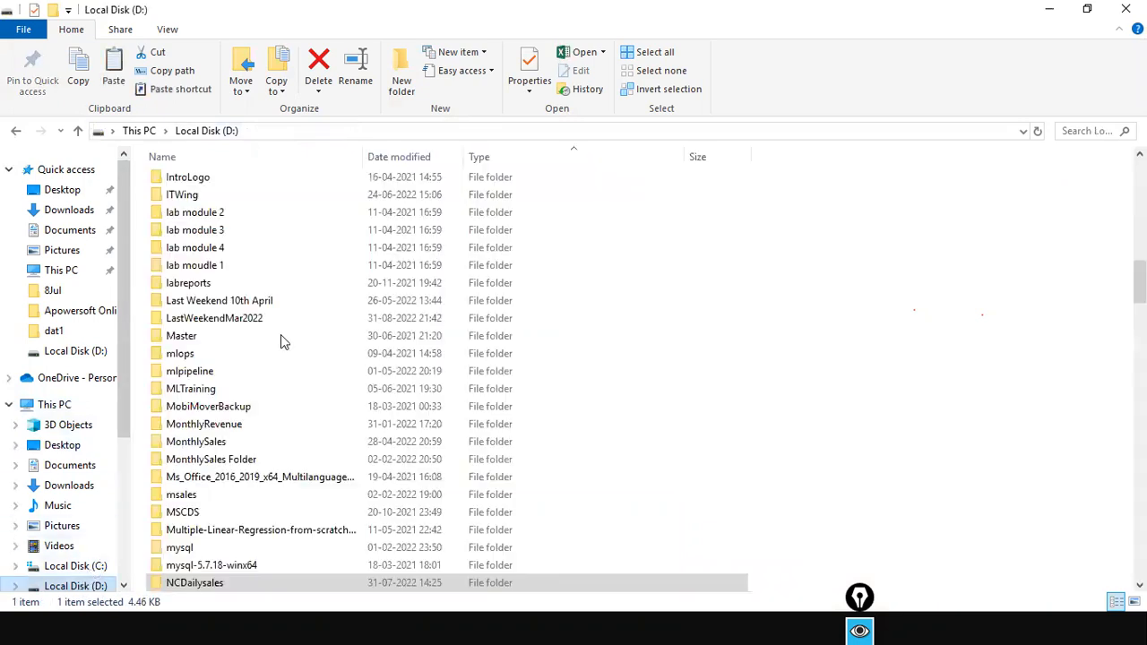
click(239, 358)
text(stat)
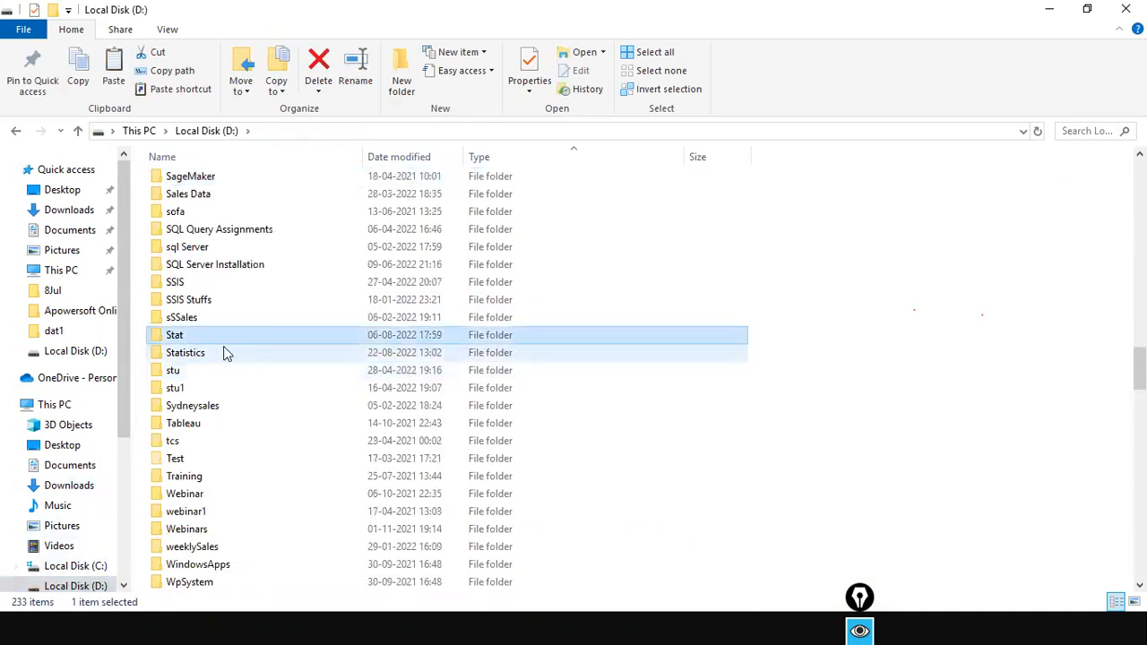
double_click(187, 371)
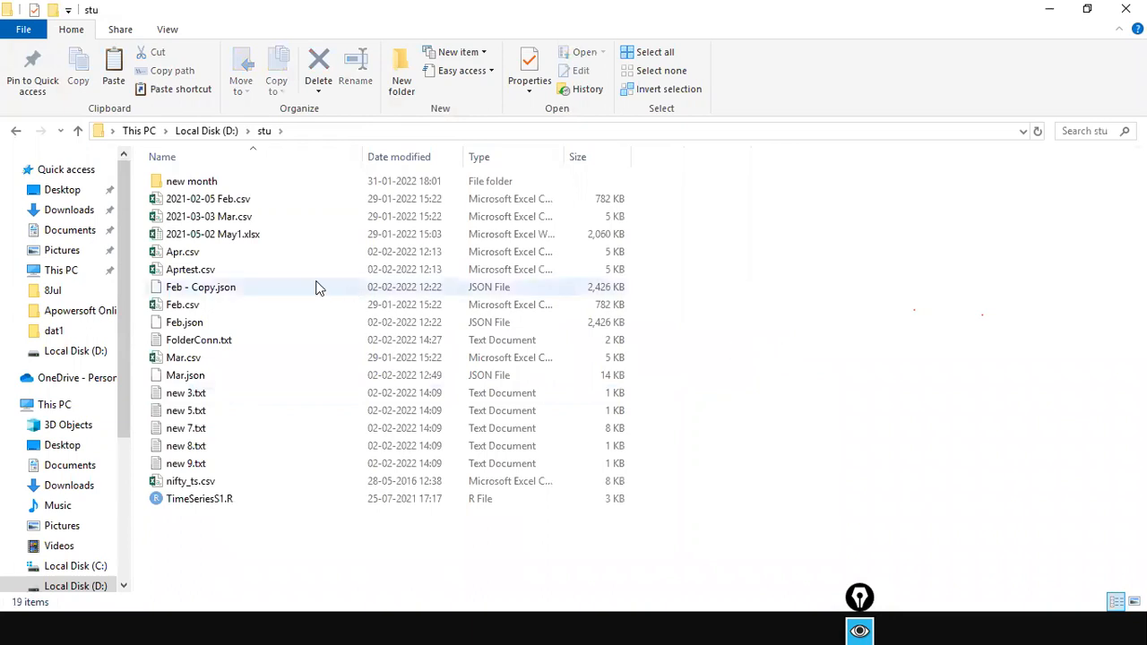
double_click(192, 184)
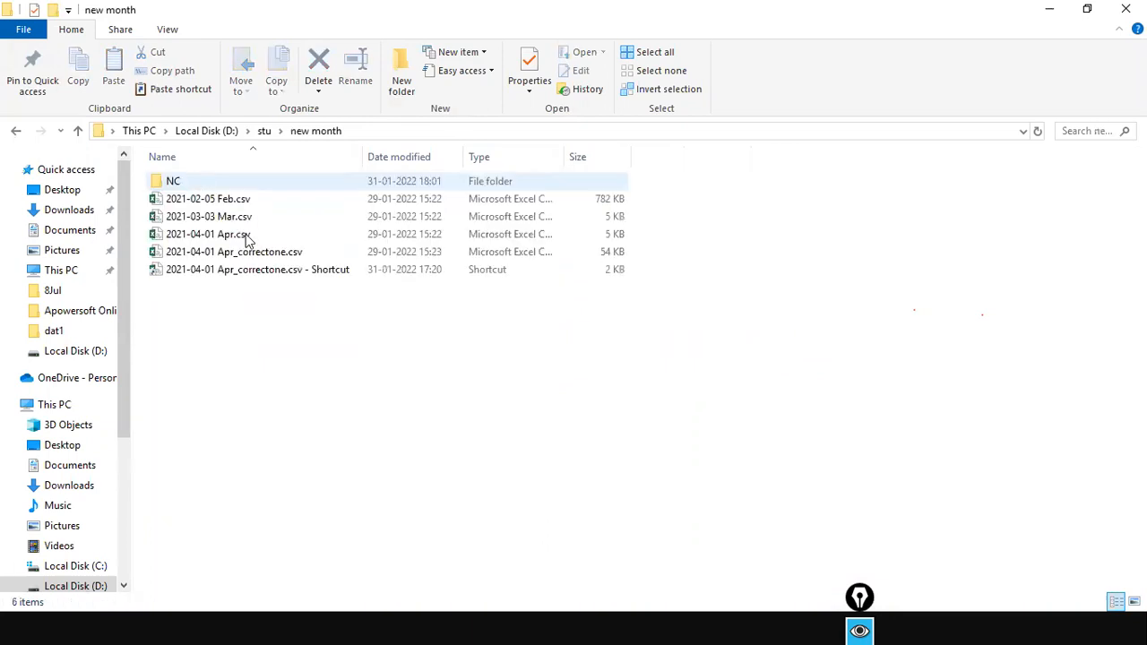
right_click(376, 382)
click(430, 225)
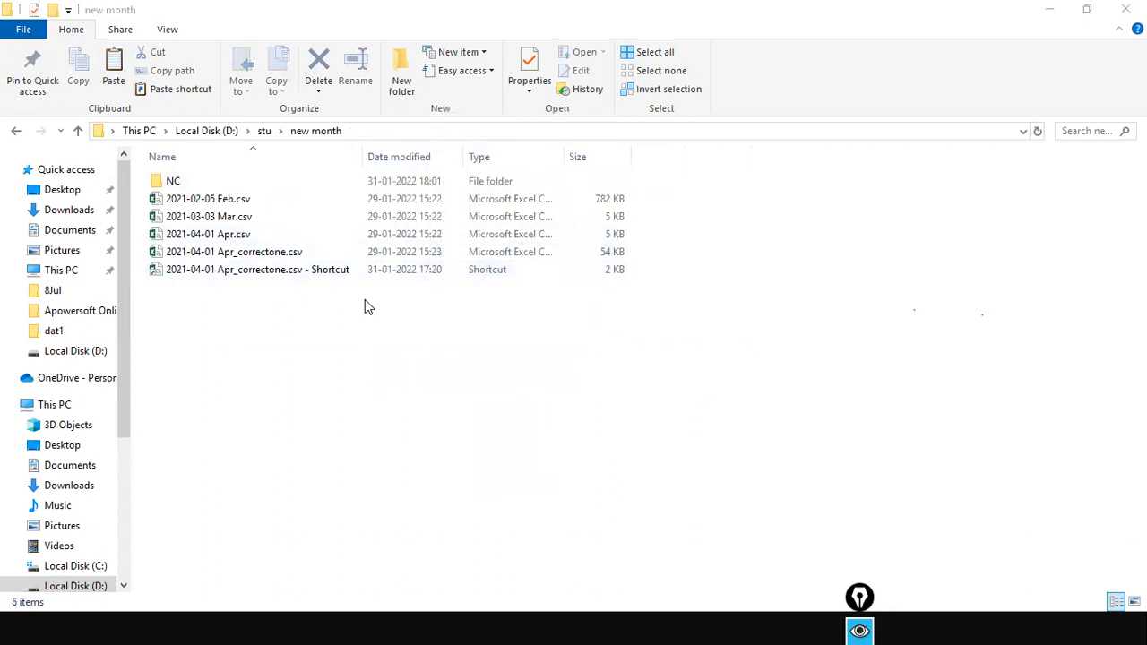
Return to Local Disk (D:) and open the NCDailysales folder
click(188, 131)
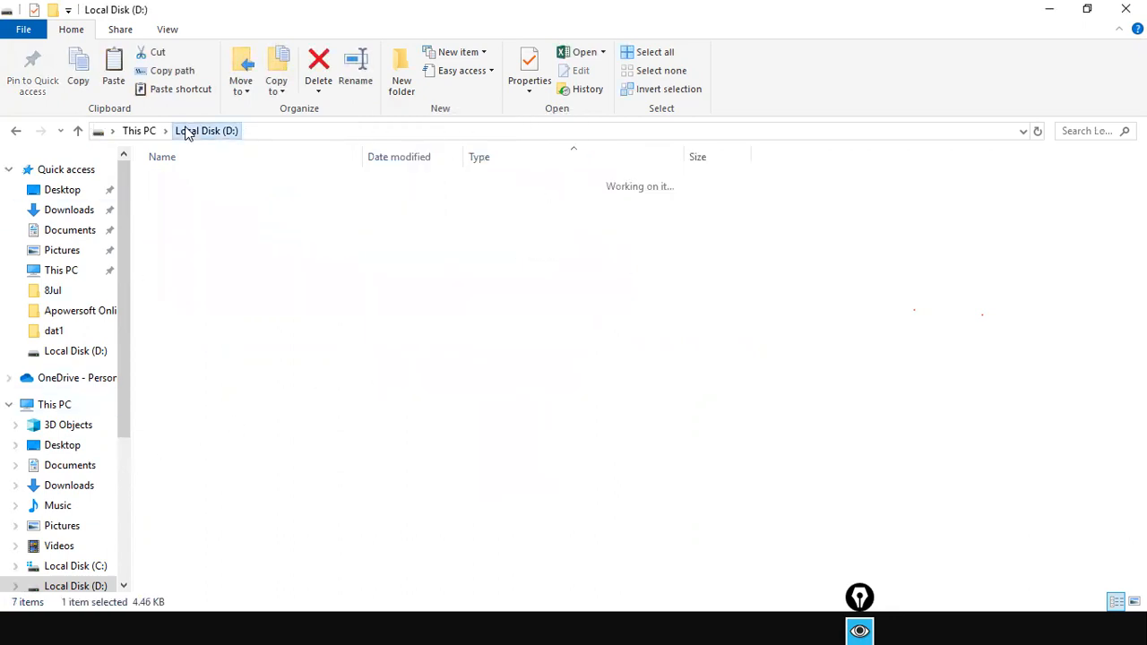
scroll(218, 494, down, 2)
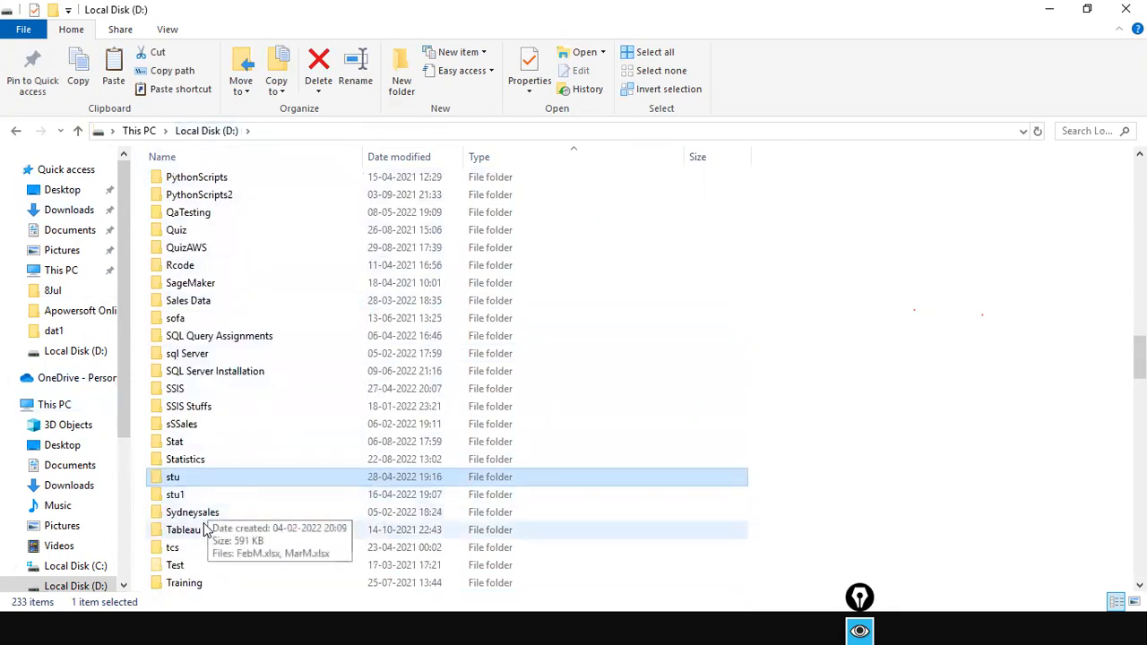
click(167, 391)
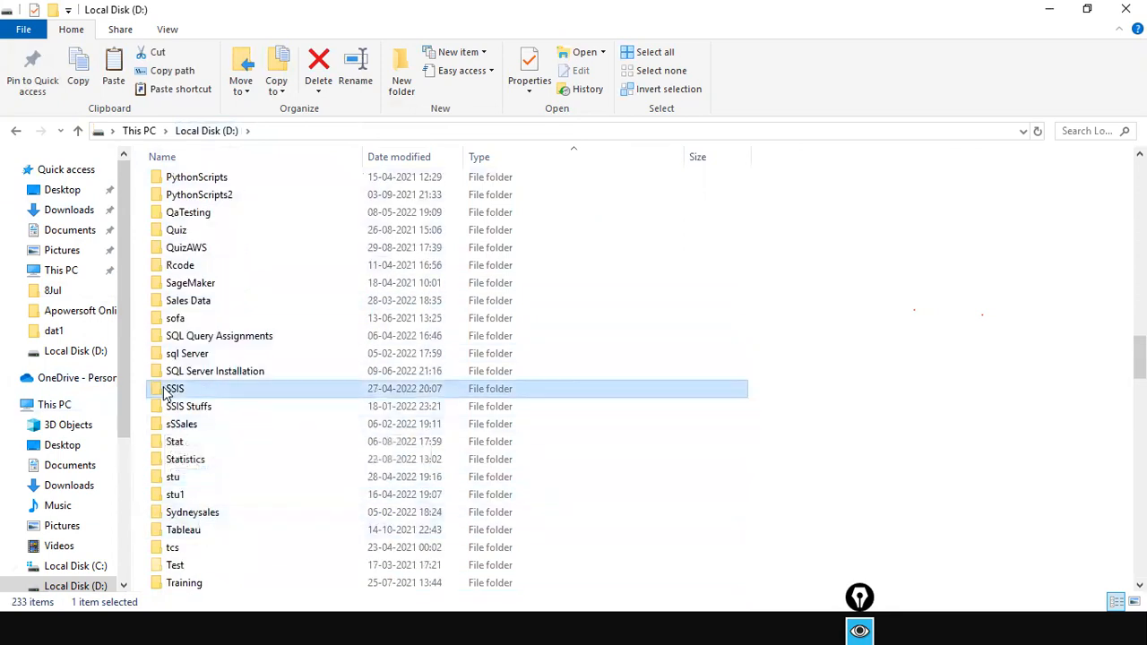
text(nc)
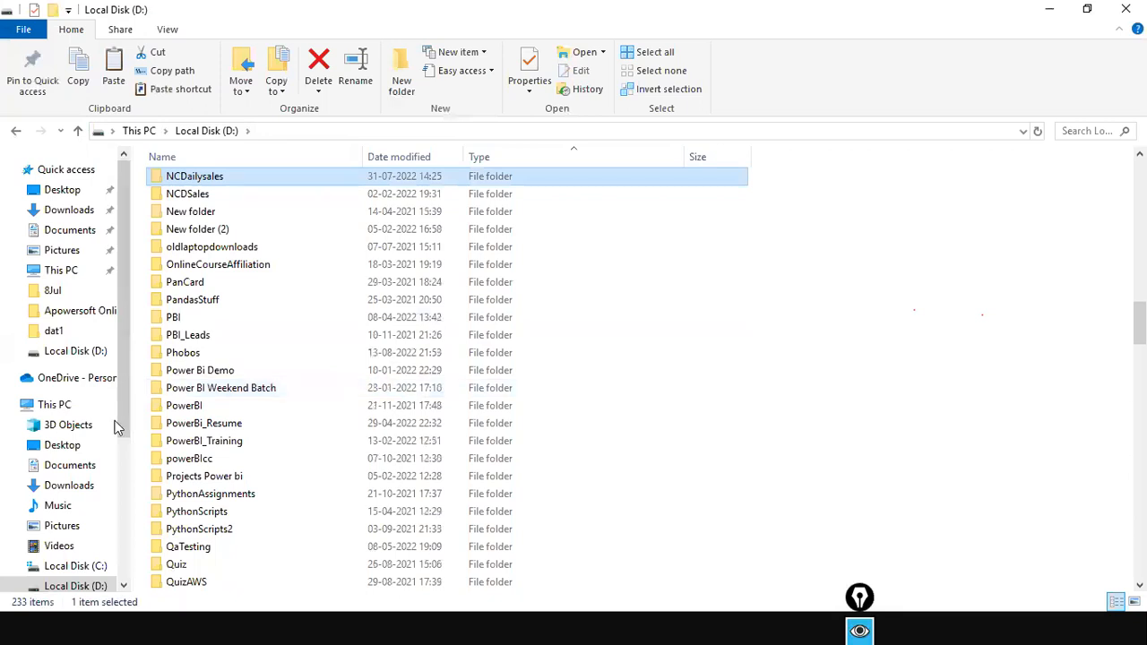
double_click(175, 181)
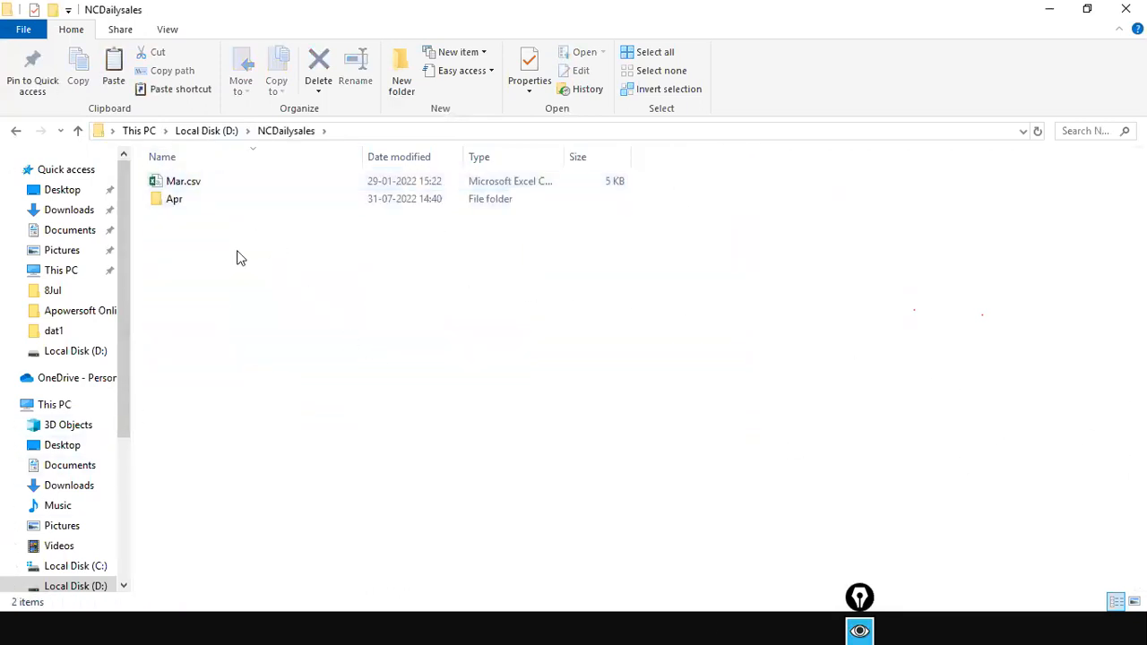
Delete Apr.csv from the NCDailysales Apr folder and return to Power BI Desktop
key(alt+Tab)
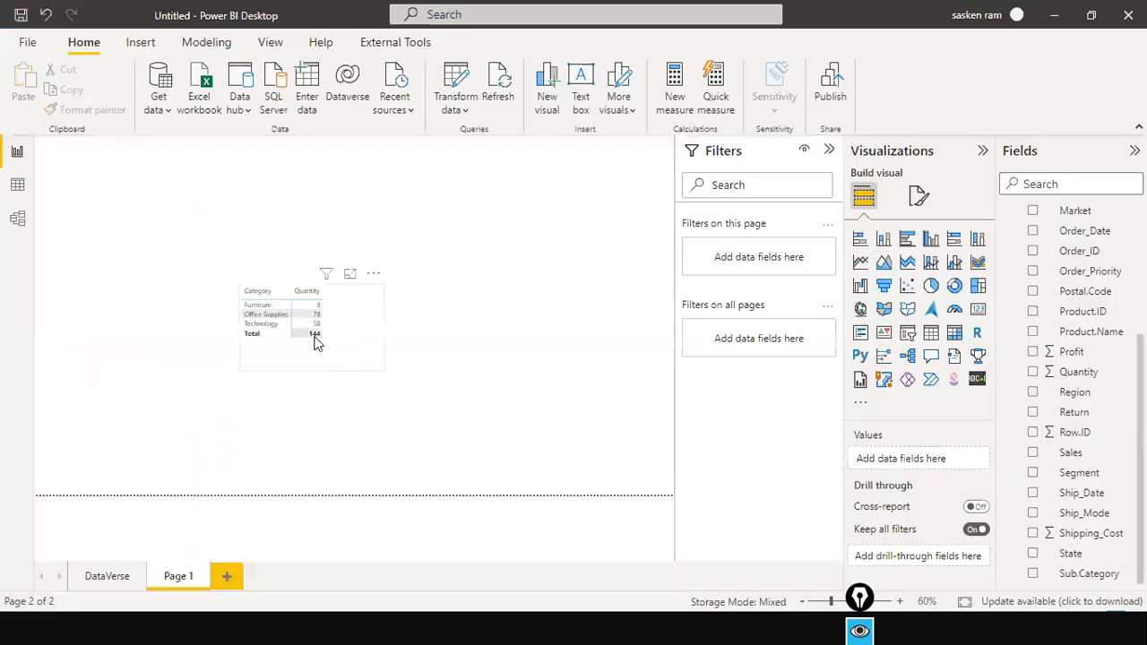
key(alt+Tab)
double_click(193, 198)
click(203, 186)
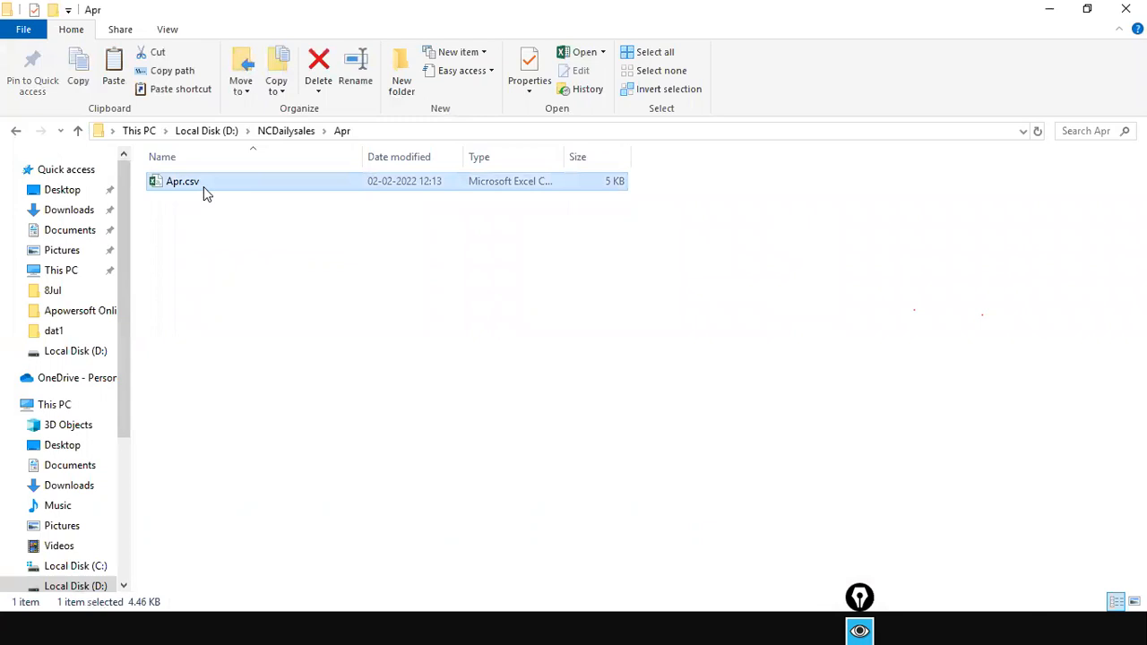
key(Delete)
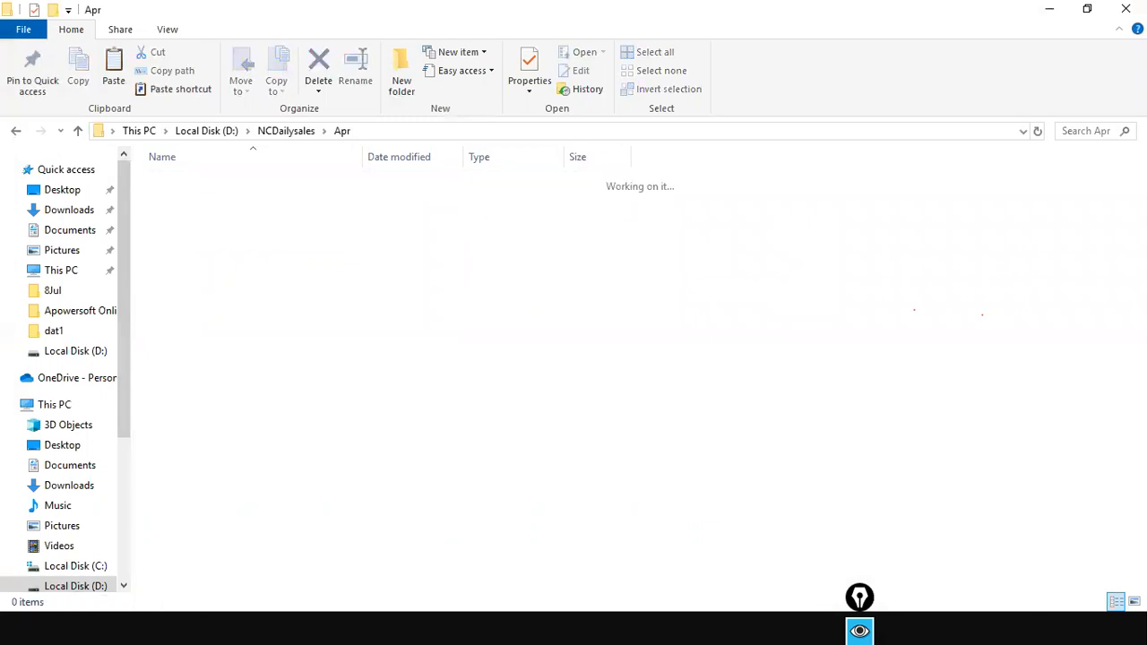
key(alt+Tab)
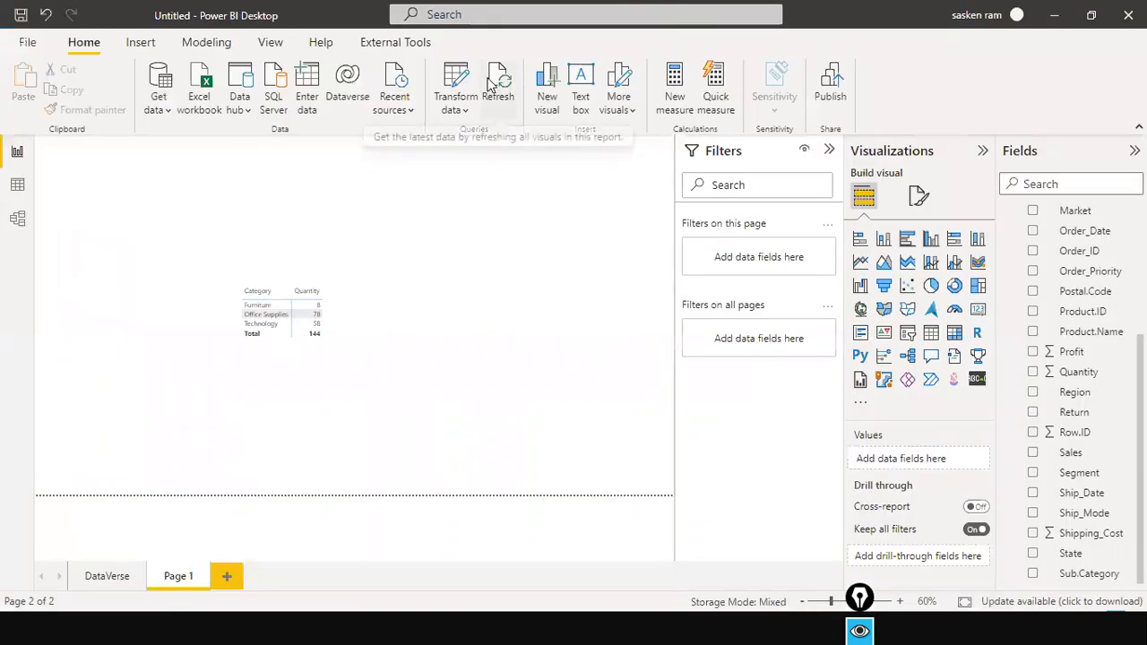
Refresh the report so the Category table totals 72 (Furniture 4, Office Supplies 39, Technology 29)
click(491, 97)
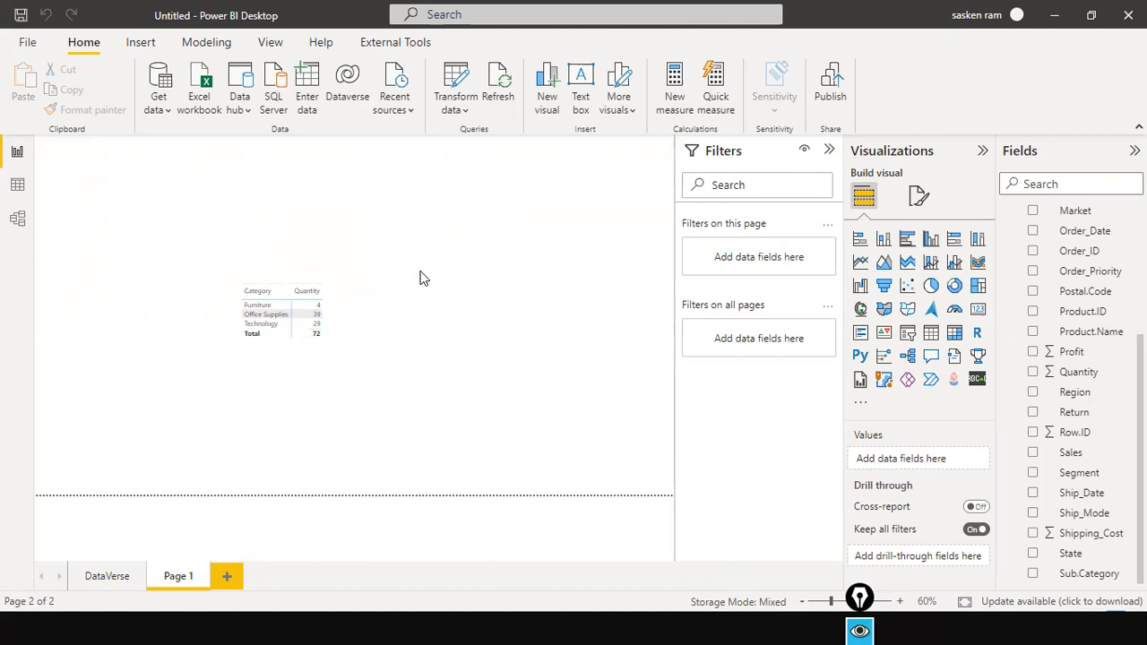
key(alt+Tab)
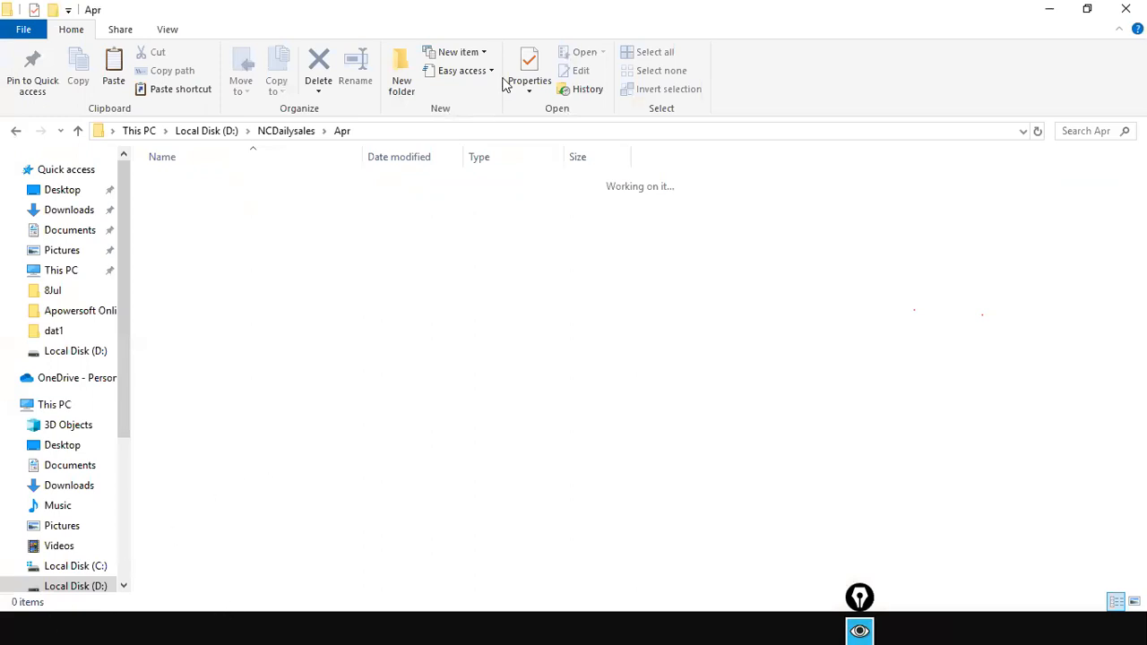
Try pasting the copied file into the empty Apr folder, then cancel the failed paste
drag(504, 10, 474, 515)
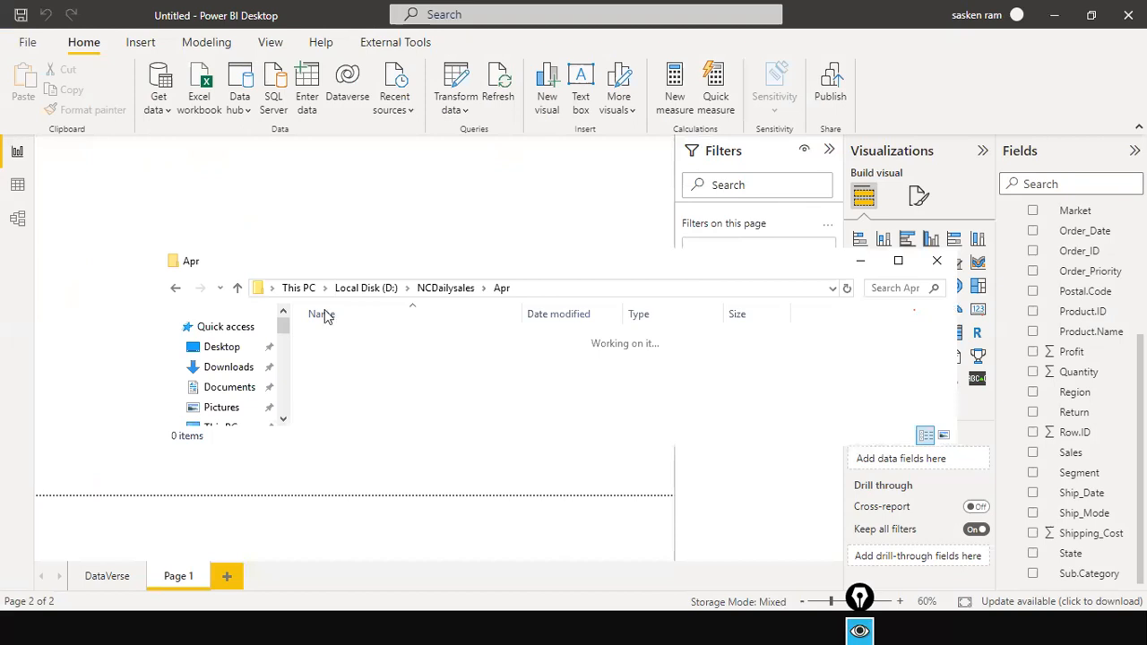
click(898, 261)
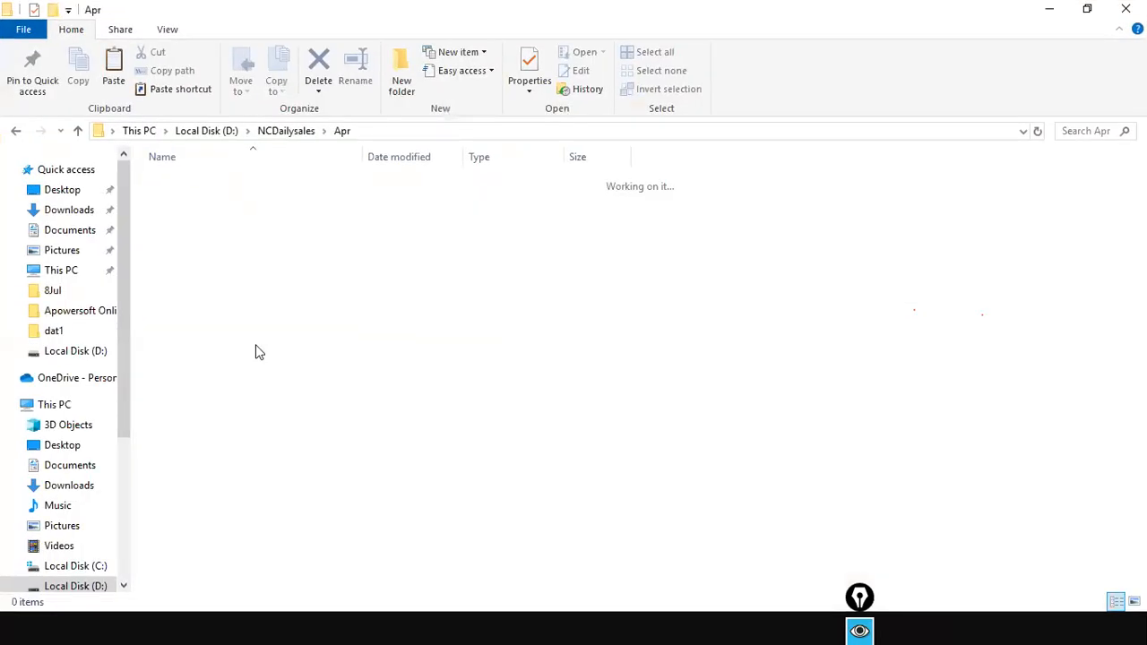
right_click(251, 255)
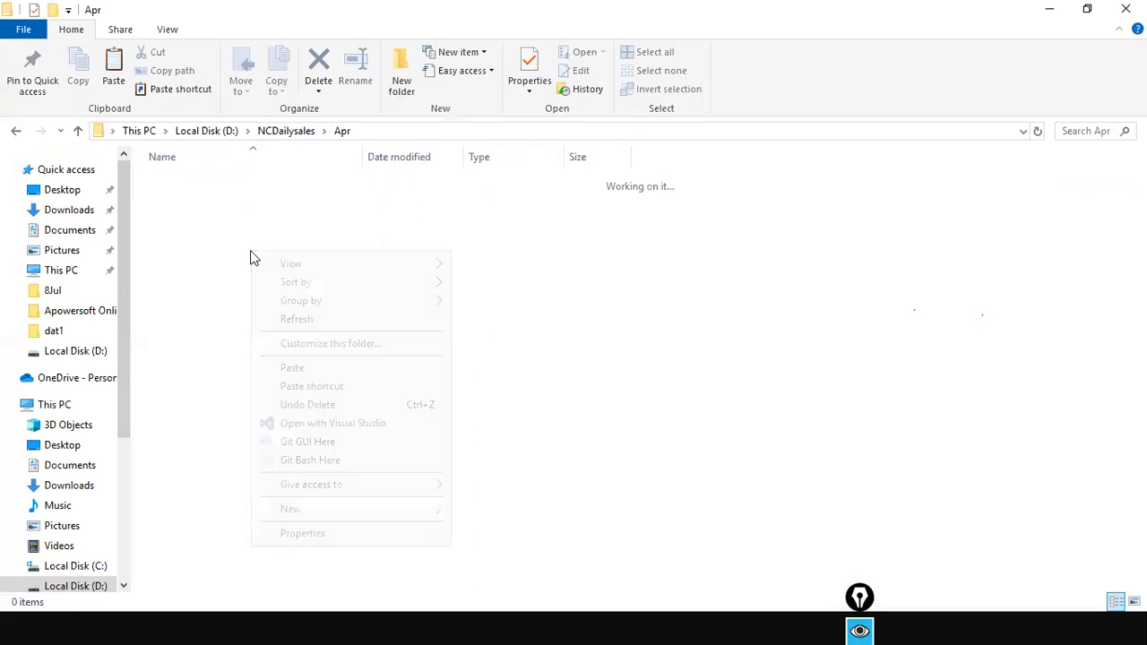
click(310, 368)
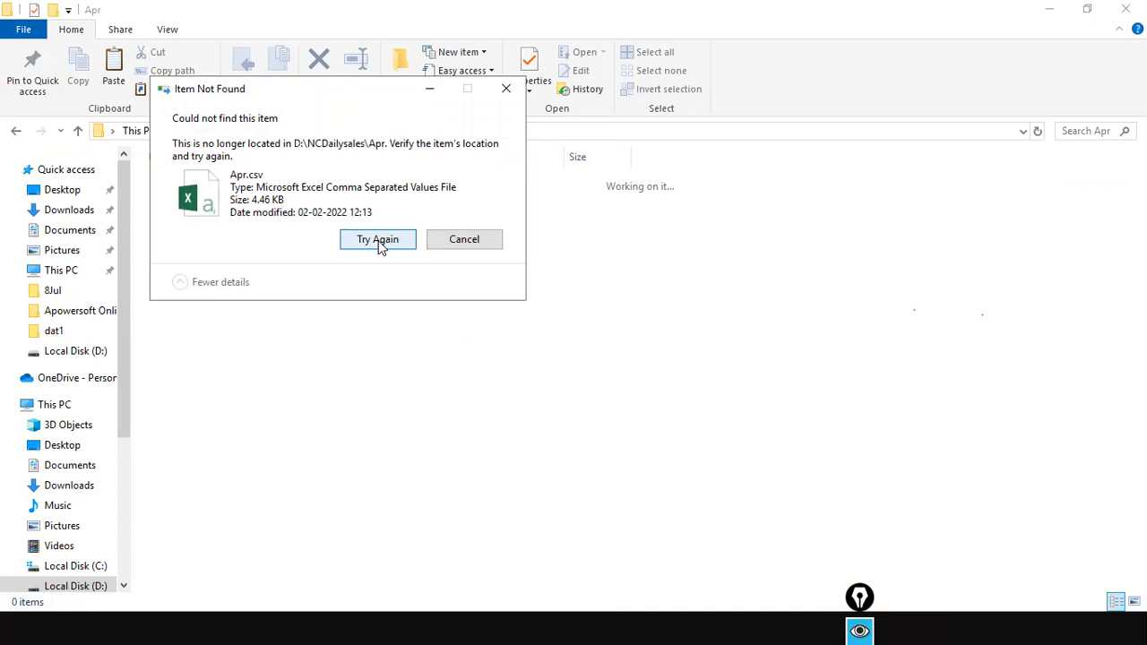
click(378, 240)
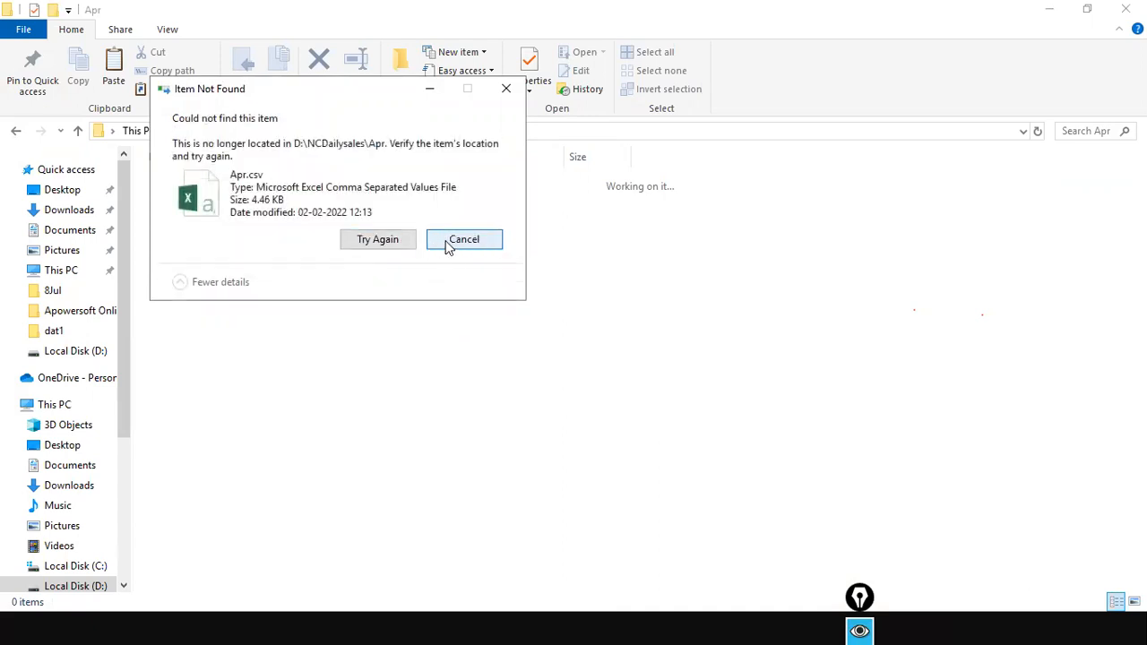
click(448, 244)
Open the stu folder on drive D: and copy Feb.csv
click(273, 133)
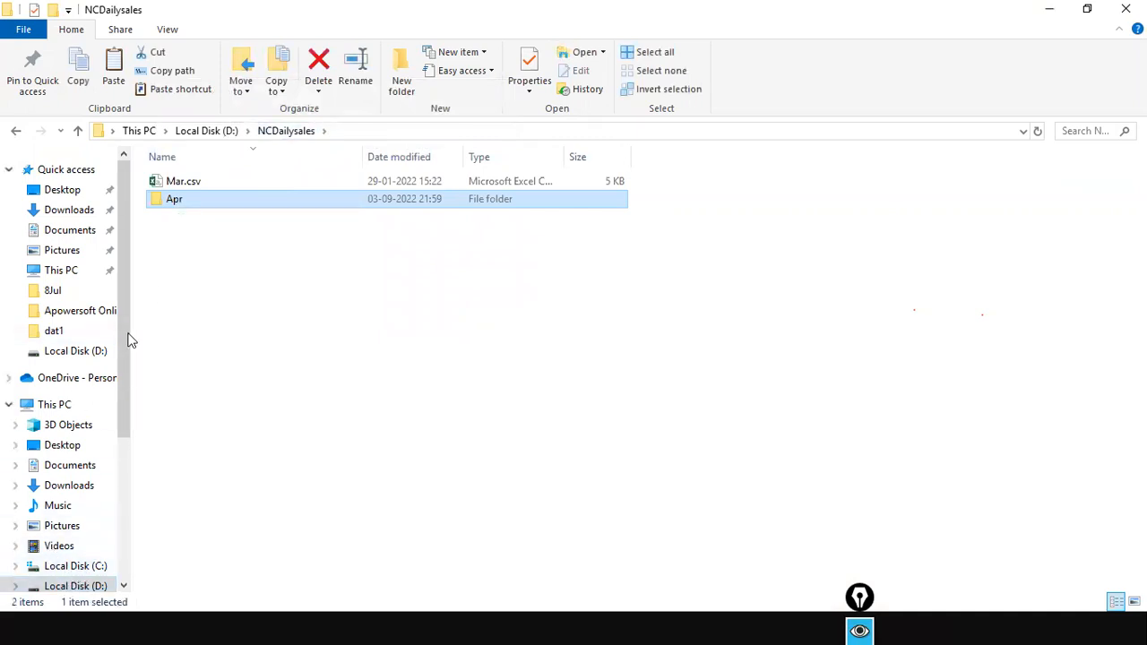
click(191, 135)
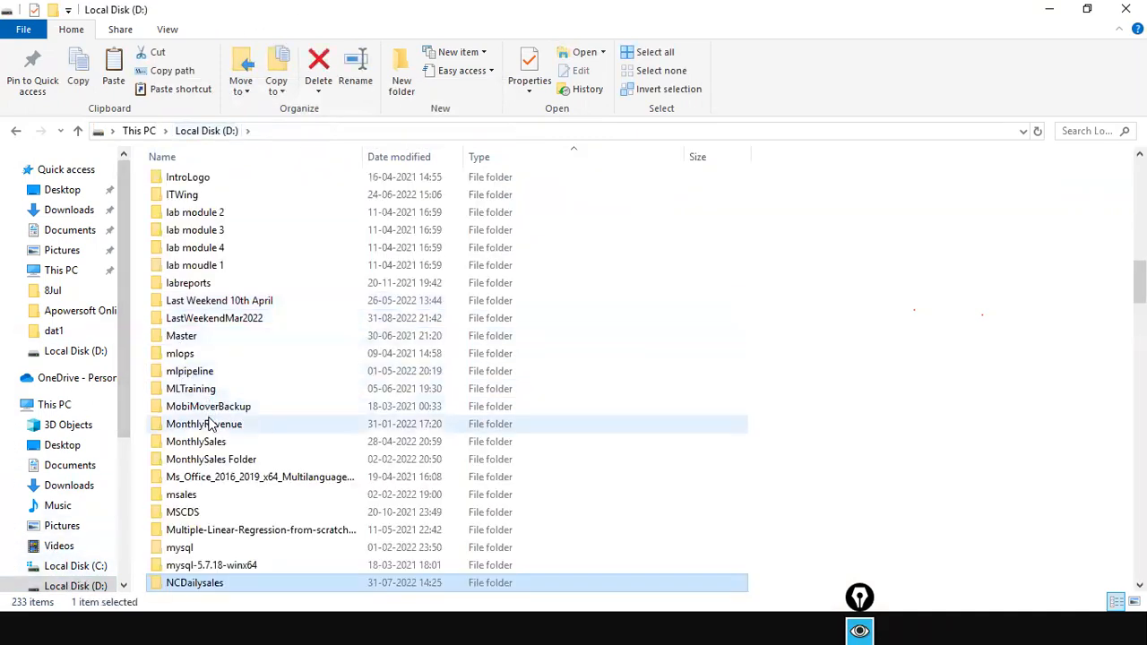
click(211, 424)
text(stu)
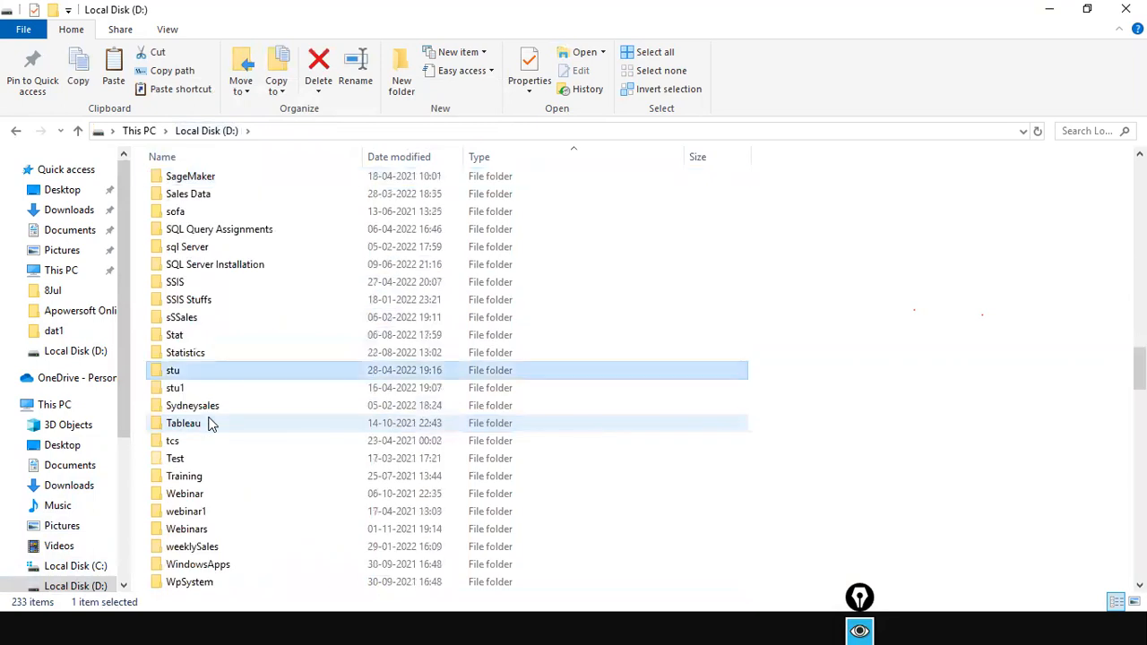
key(Return)
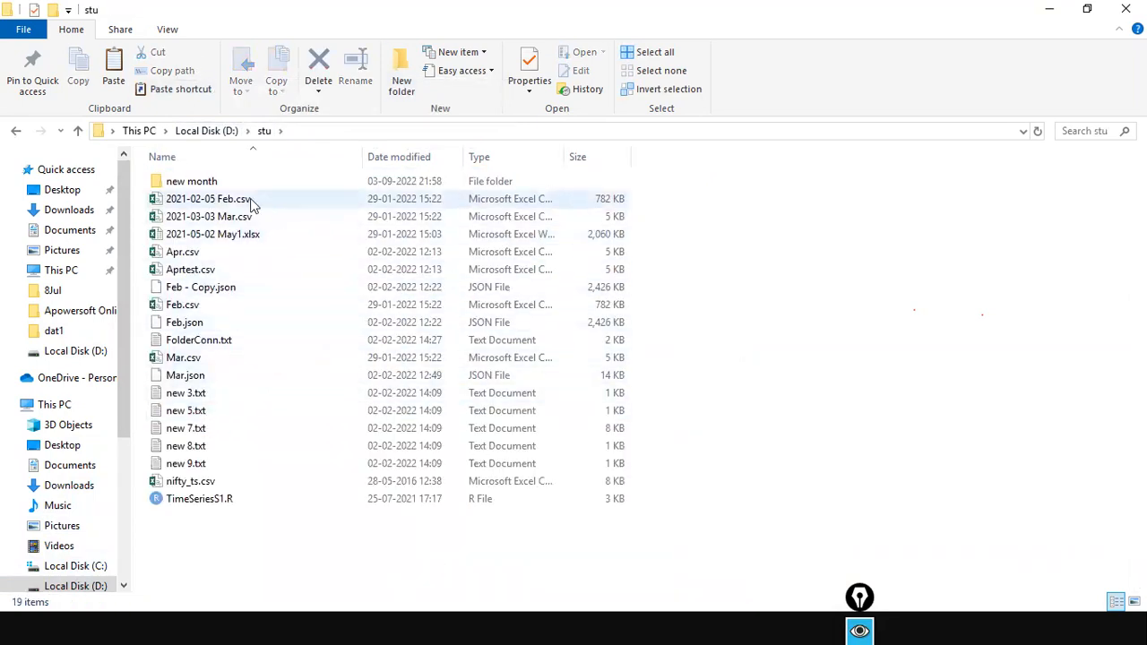
click(180, 304)
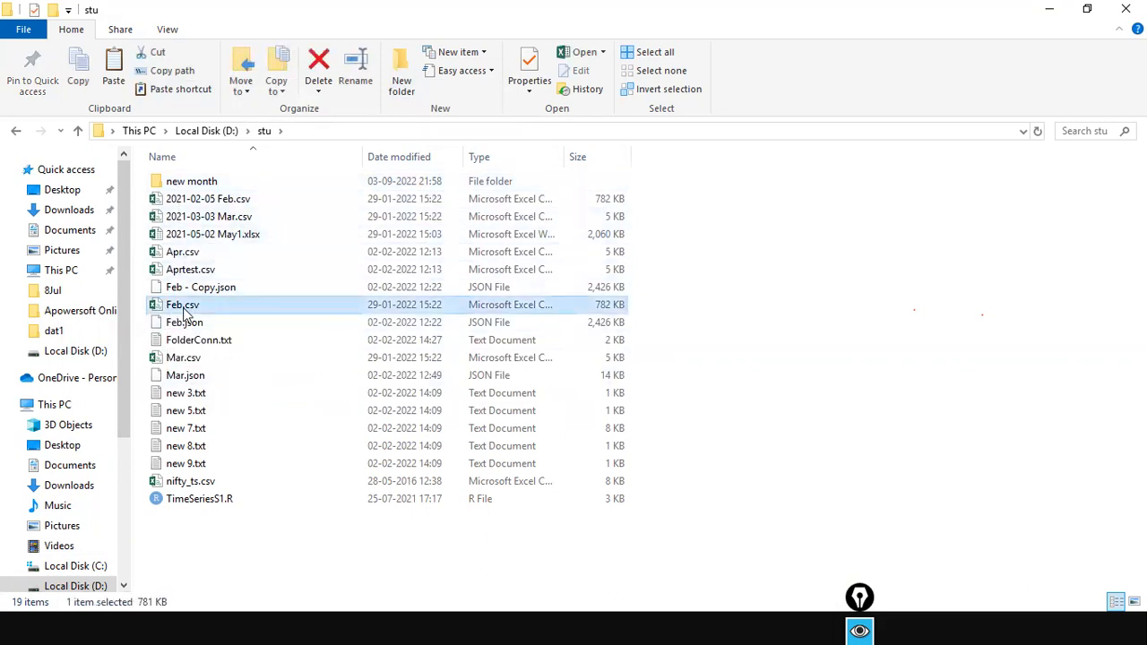
right_click(180, 304)
click(224, 513)
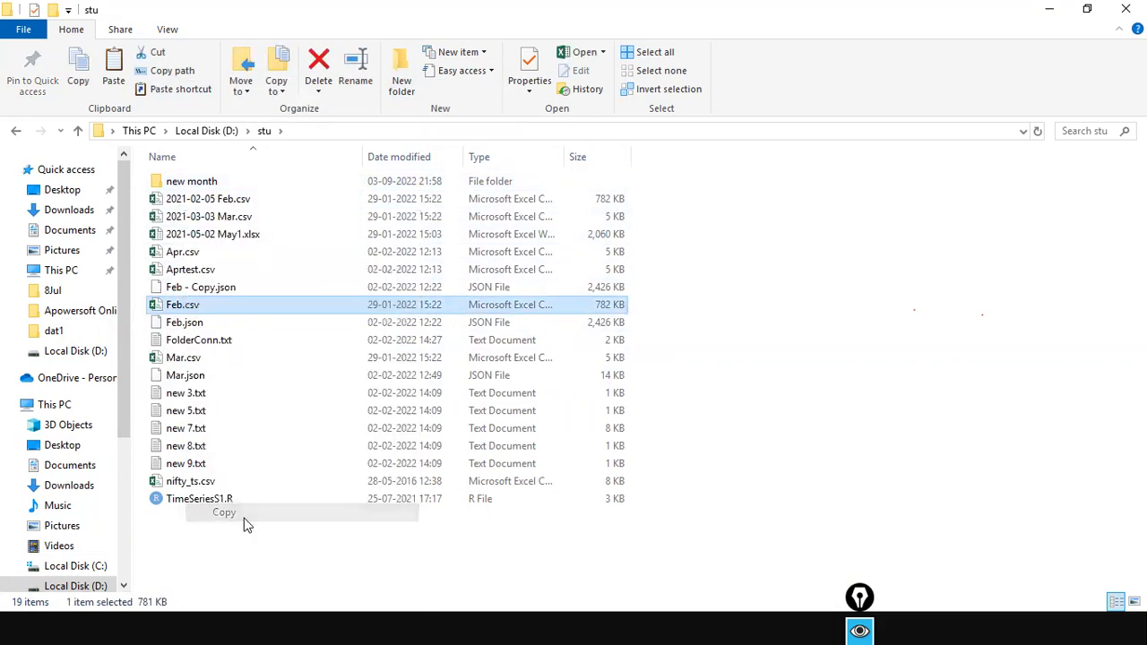
Paste Feb.csv into the NCDailysales folder on drive D:
click(222, 130)
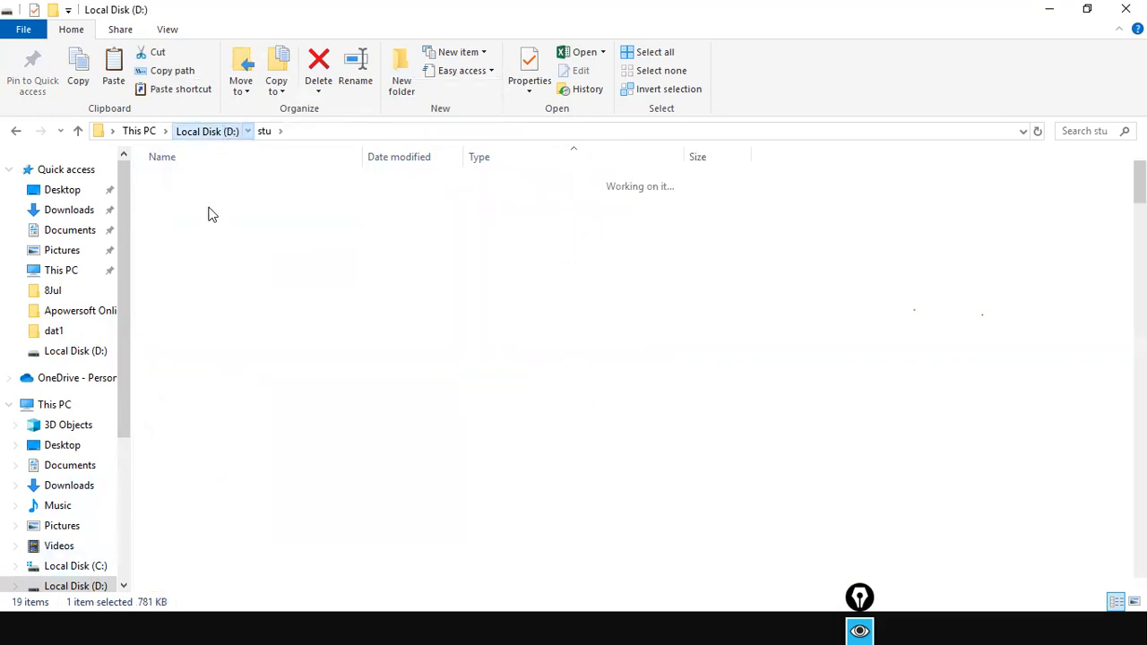
click(208, 251)
text(nc)
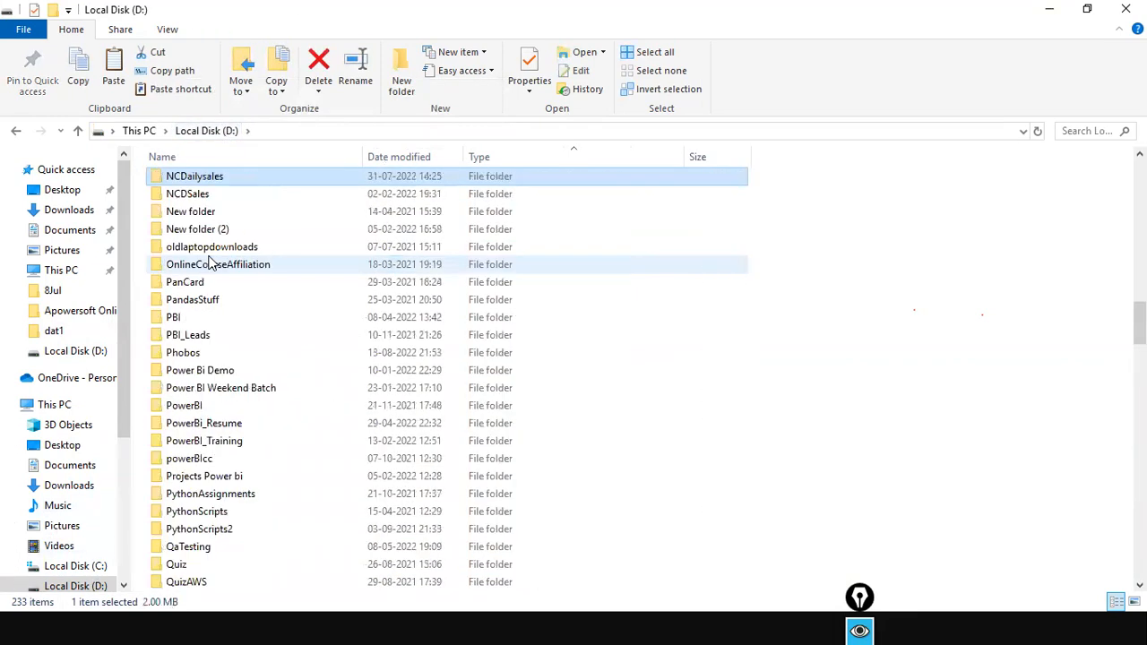
key(Return)
key(ctrl+v)
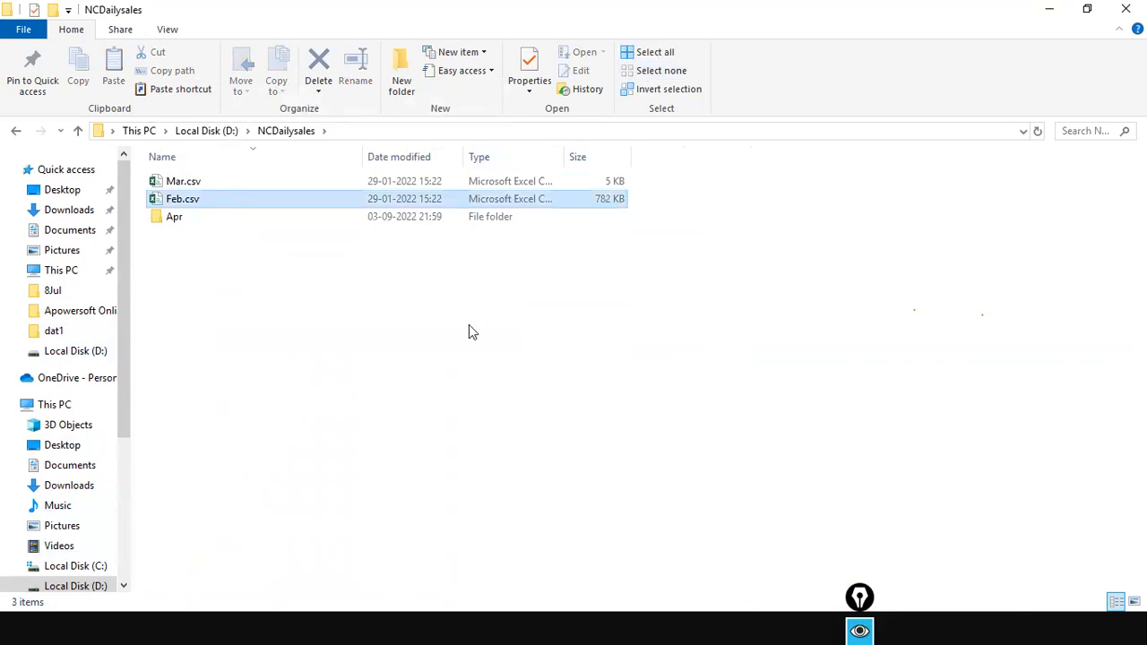
key(alt+Tab)
Refresh the report to total 12396: Furniture 2064, Office Supplies 8166, Technology 2166
click(514, 86)
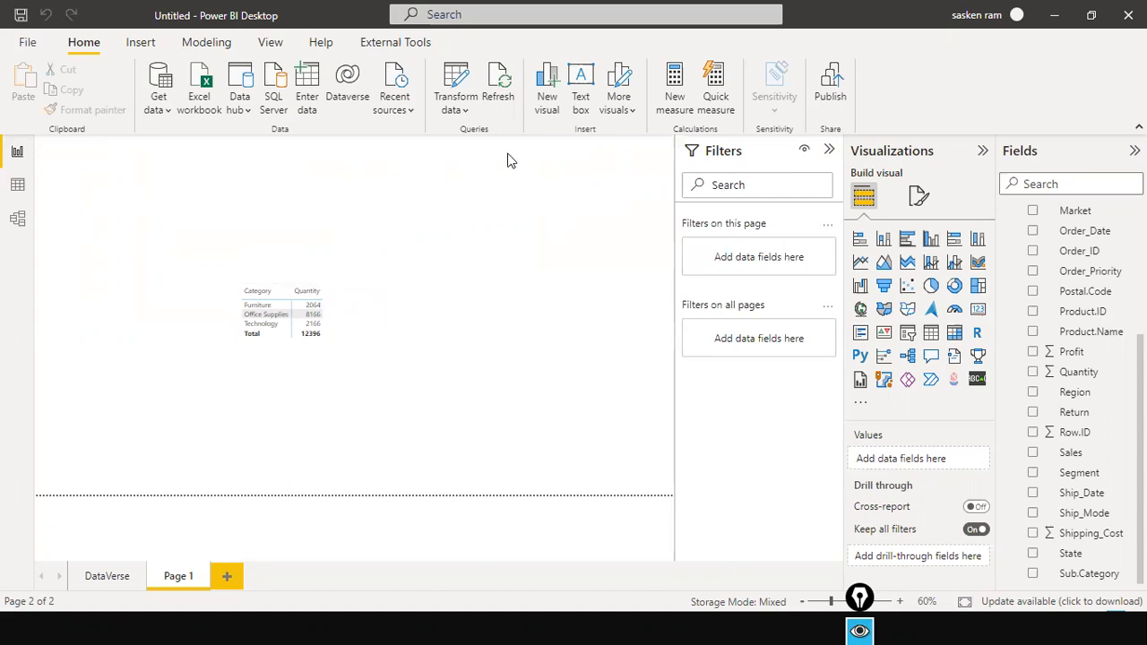
click(447, 119)
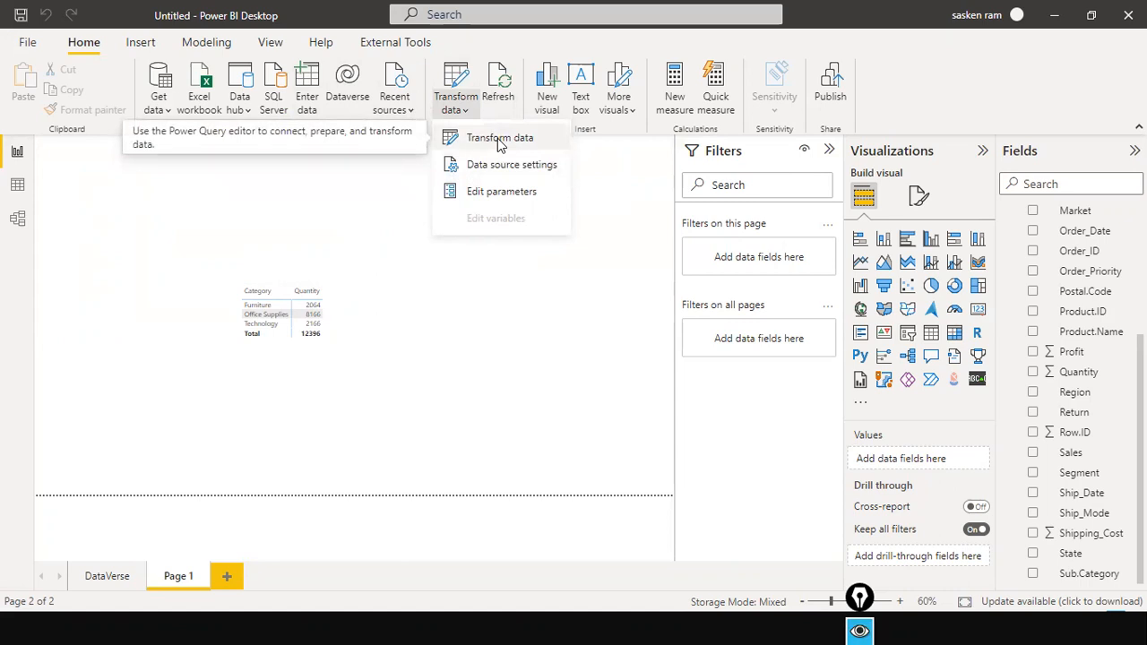
click(463, 332)
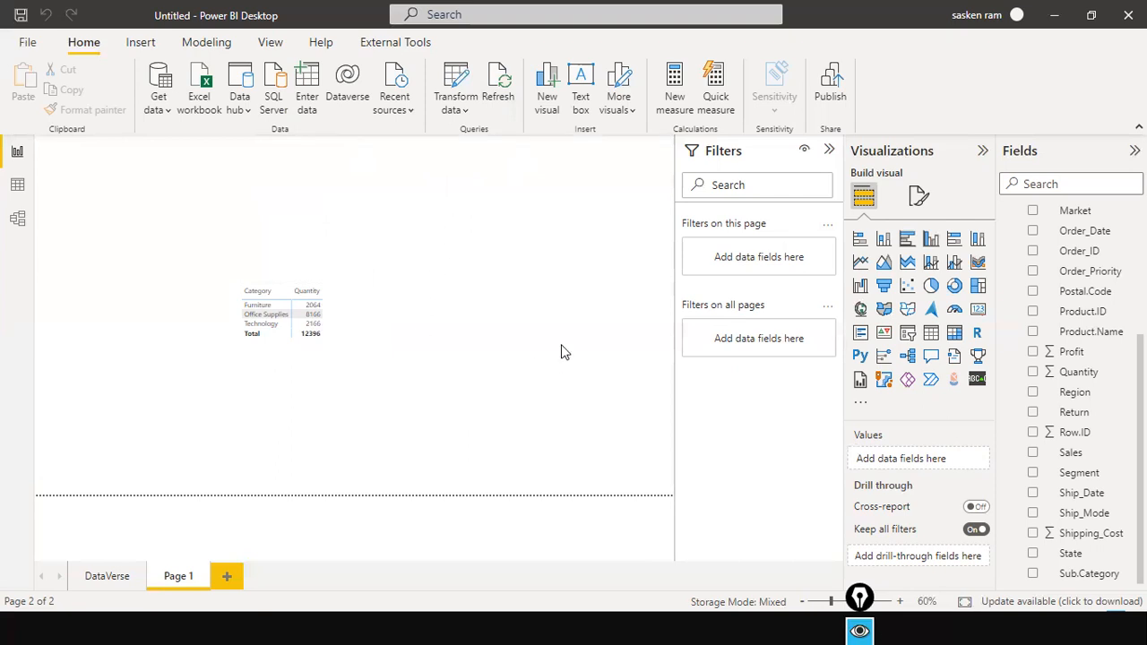
click(156, 107)
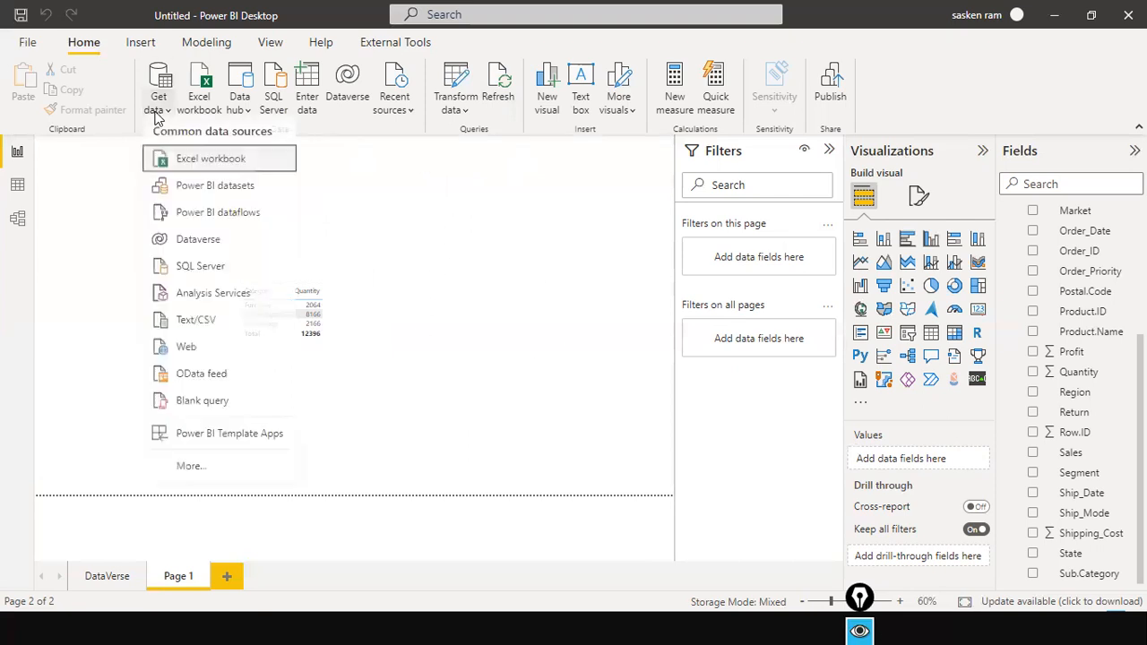
click(188, 332)
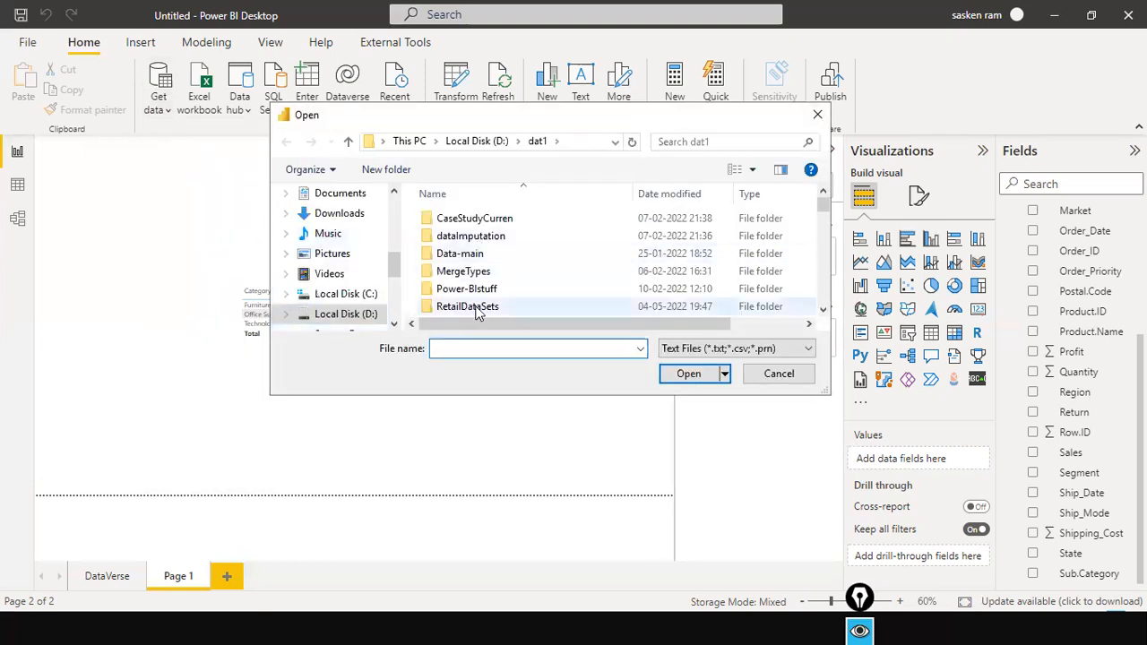
click(779, 374)
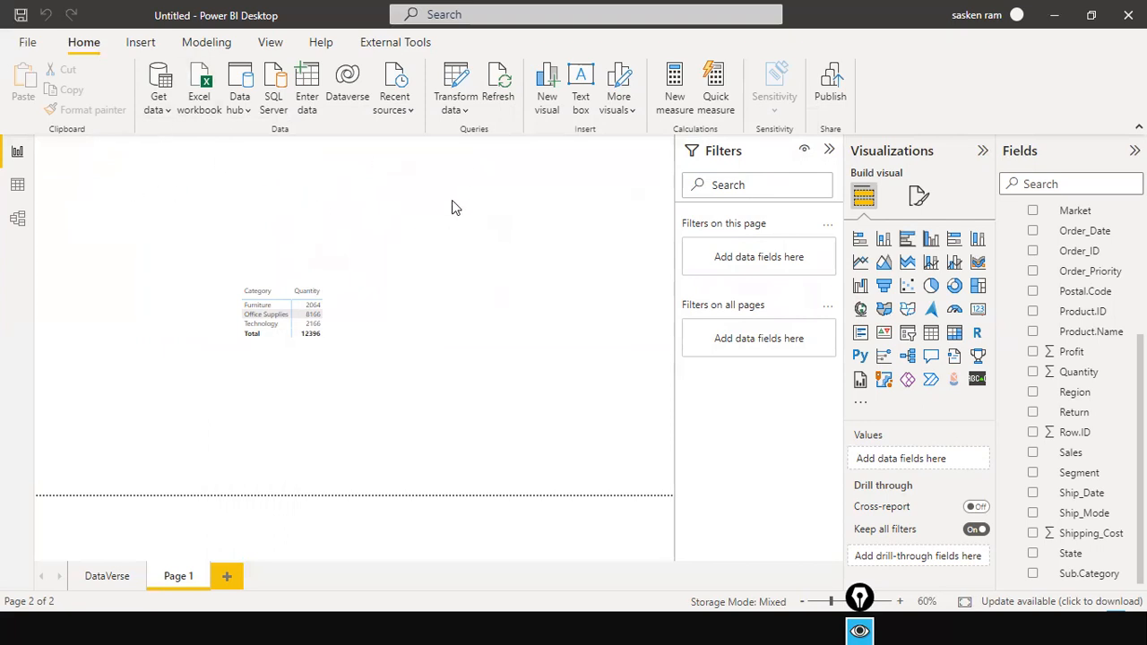
click(158, 108)
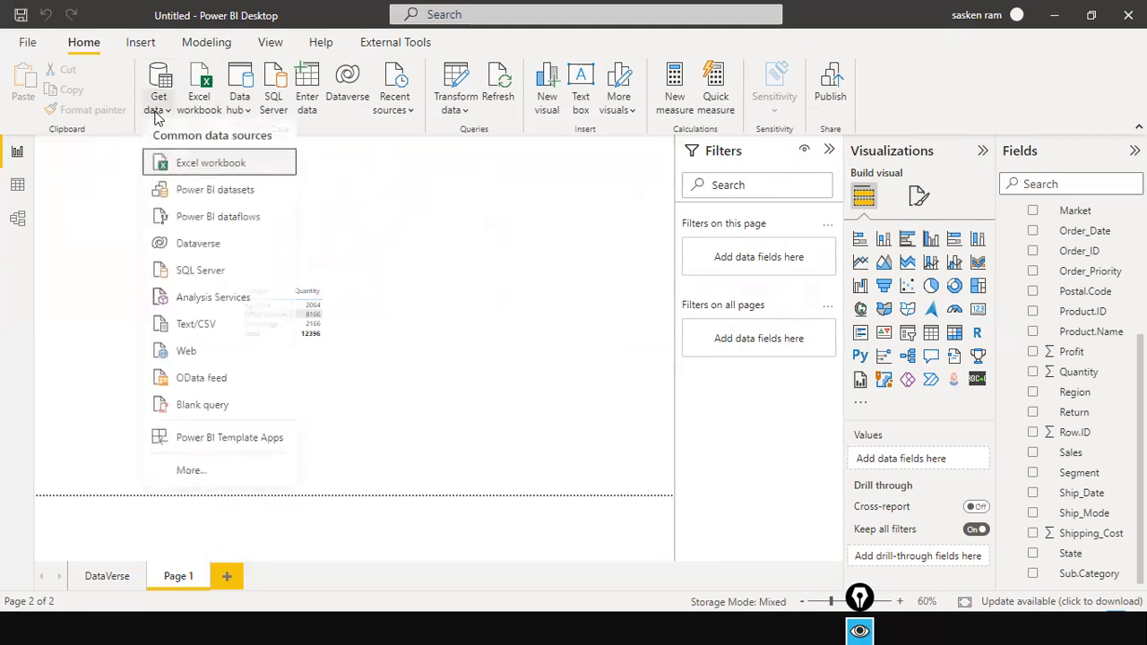
click(552, 247)
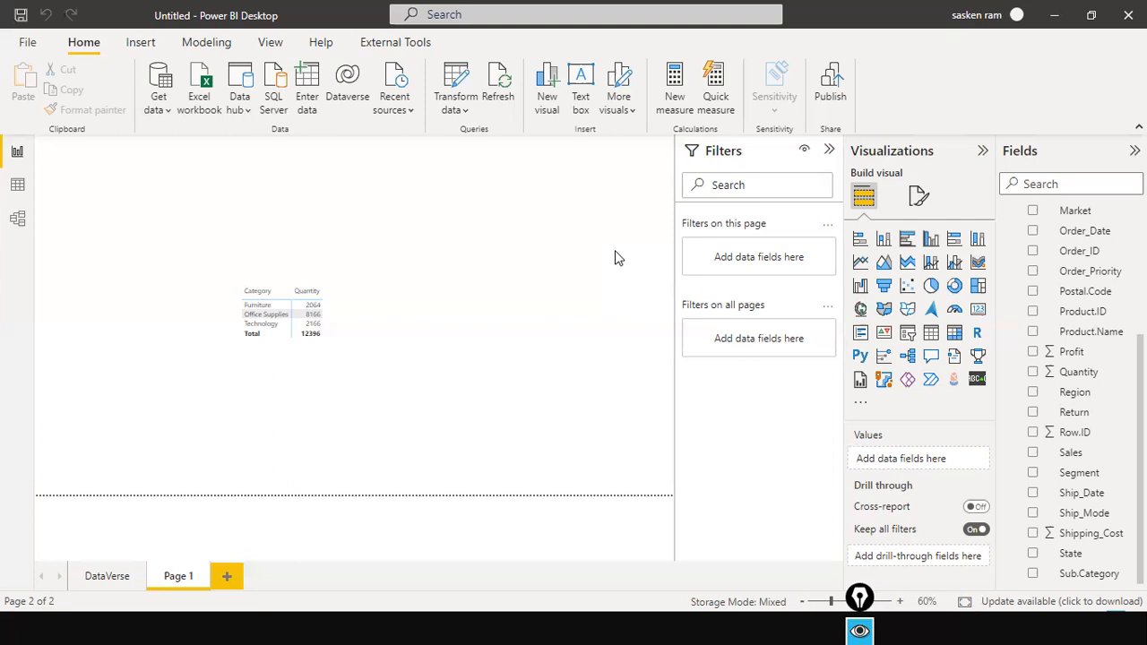
Write a red on-screen note reading 'category, quantity, sales'
key(ctrl+shift+t)
click(429, 194)
text(categor)
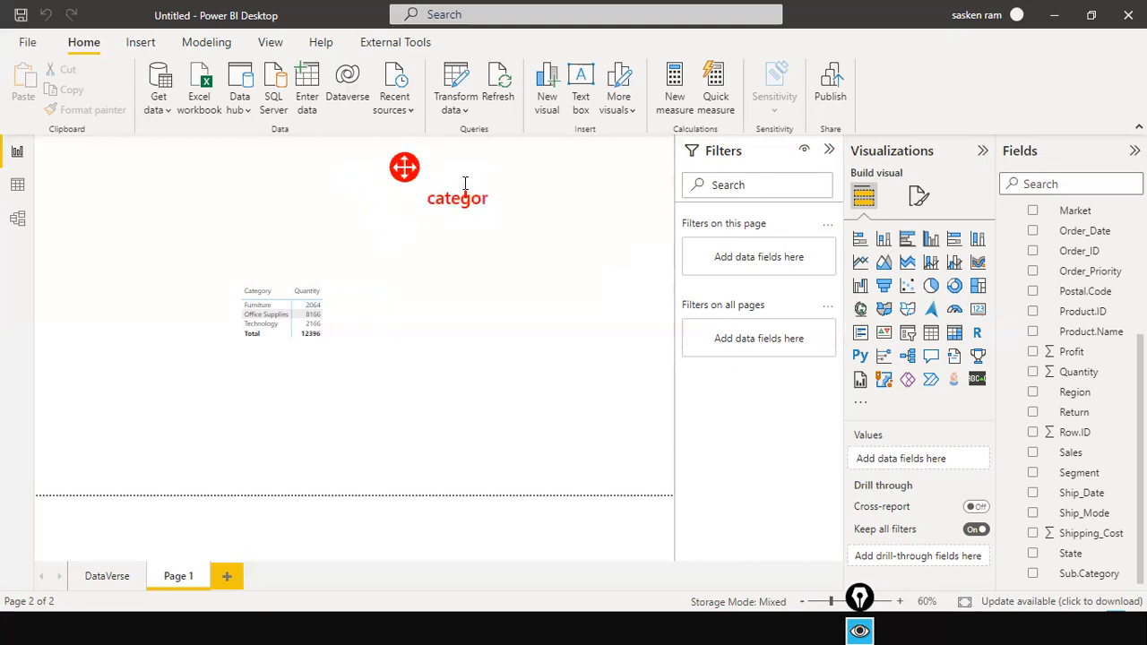
text(y, quan)
key(BackSpace)
key(BackSpace)
text(uantity, sales)
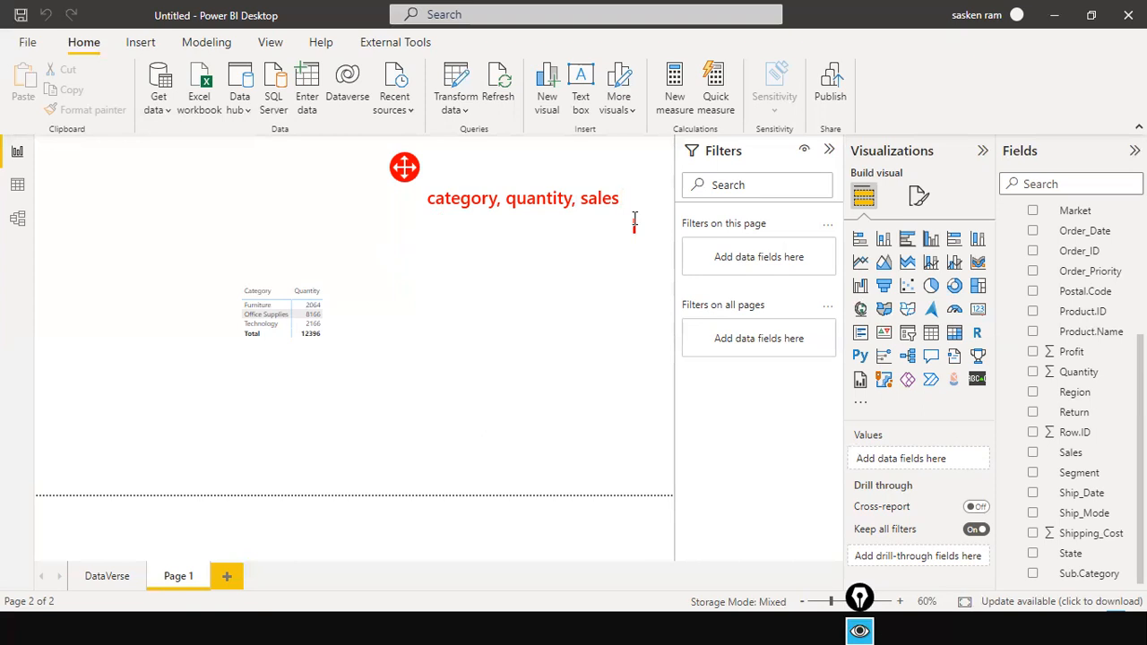
Add a second note line reading 'category, sales, quantity'
key(ctrl+a)
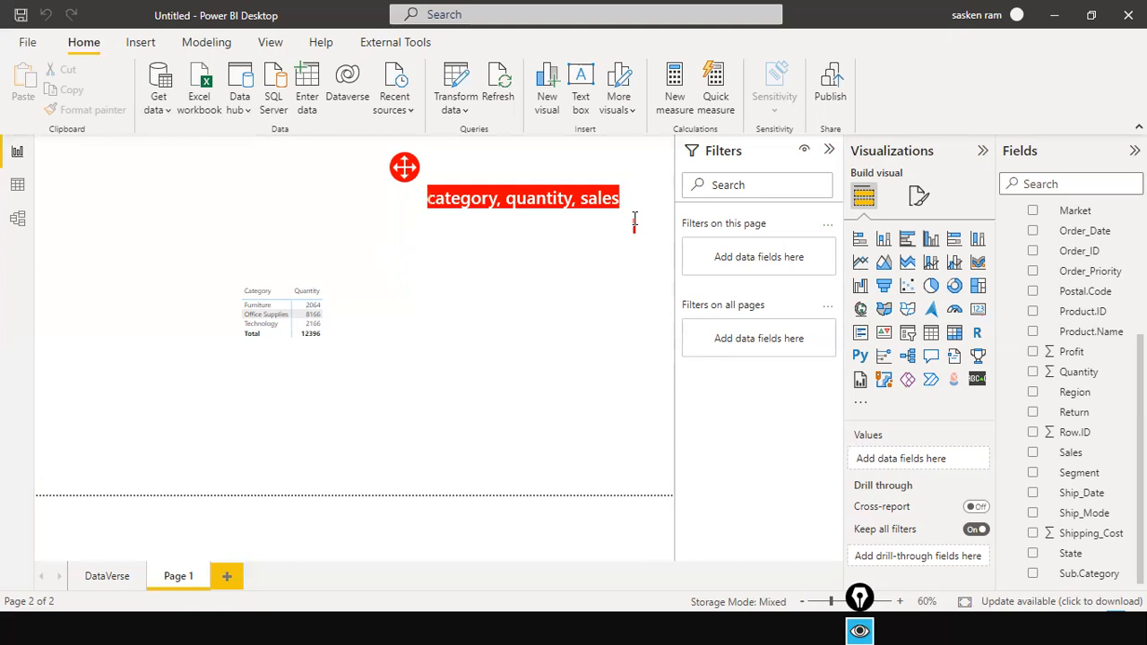
click(634, 220)
key(Return)
text(category, quantity, sales)
key(BackSpace)
key(BackSpace)
key(BackSpace)
key(BackSpace)
key(BackSpace)
key(BackSpace)
text(sales, quantity)
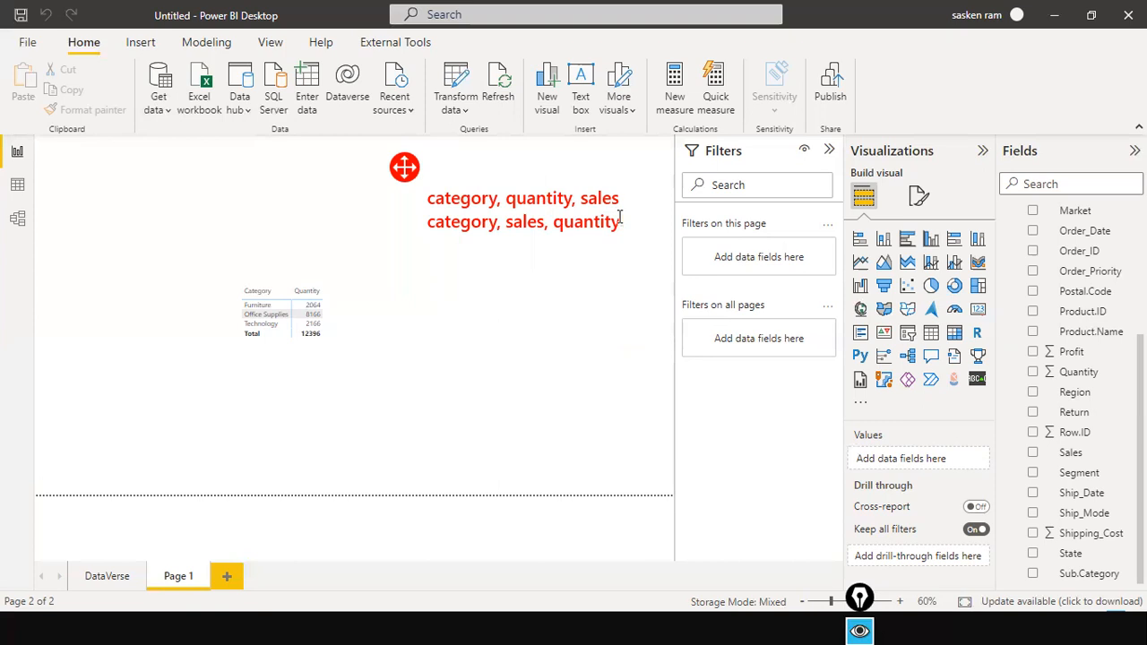
Add a third note line reading 'sales, category, quantity'
key(Return)
text(sales)
key(BackSpace)
key(BackSpace)
text(ales, category, quati)
key(BackSpace)
key(BackSpace)
text(ll)
key(BackSpace)
key(BackSpace)
text(ntity)
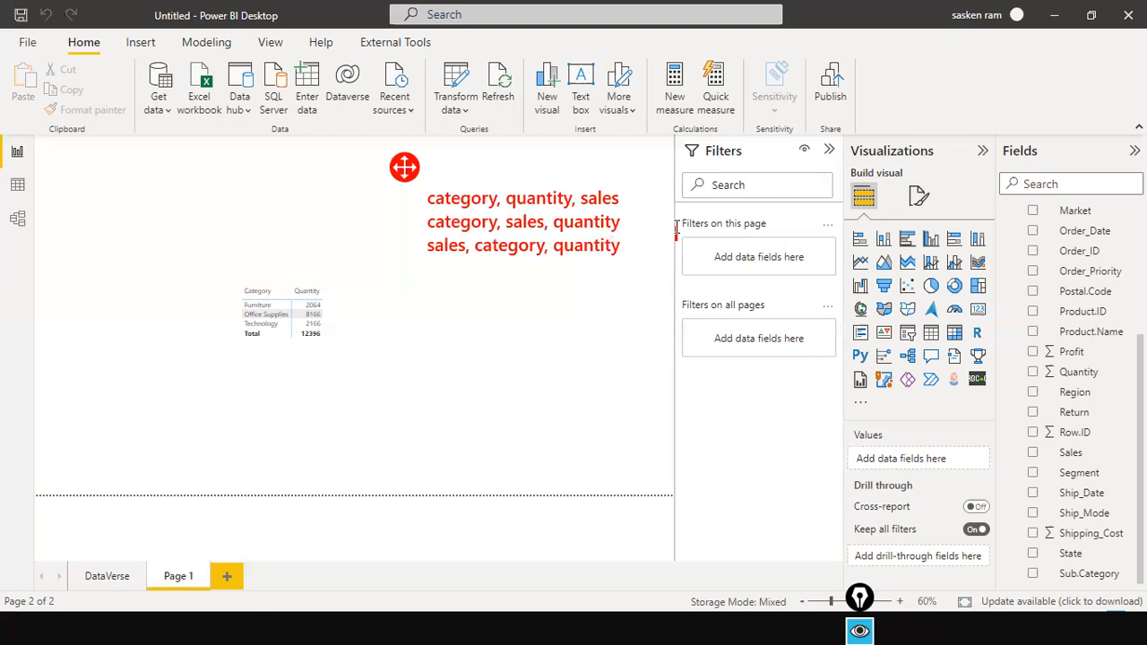
key(Return)
key(BackSpace)
Erase the three red field-order notes, leaving only the Category matrix totalling 12396
click(632, 216)
click(403, 223)
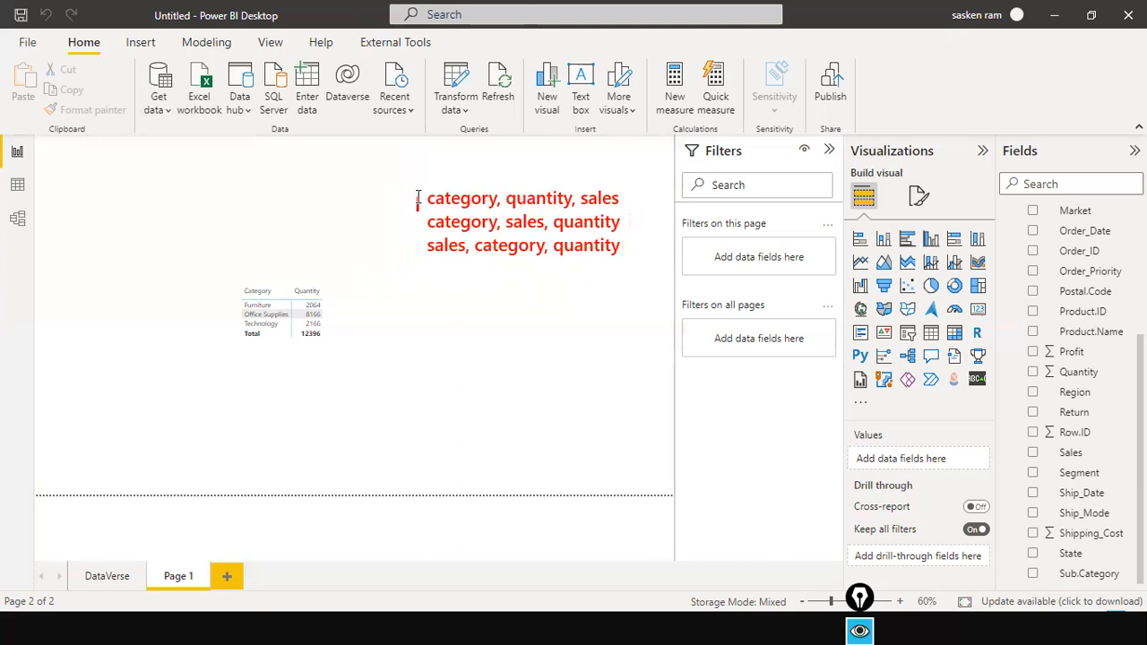
click(587, 221)
key(Escape)
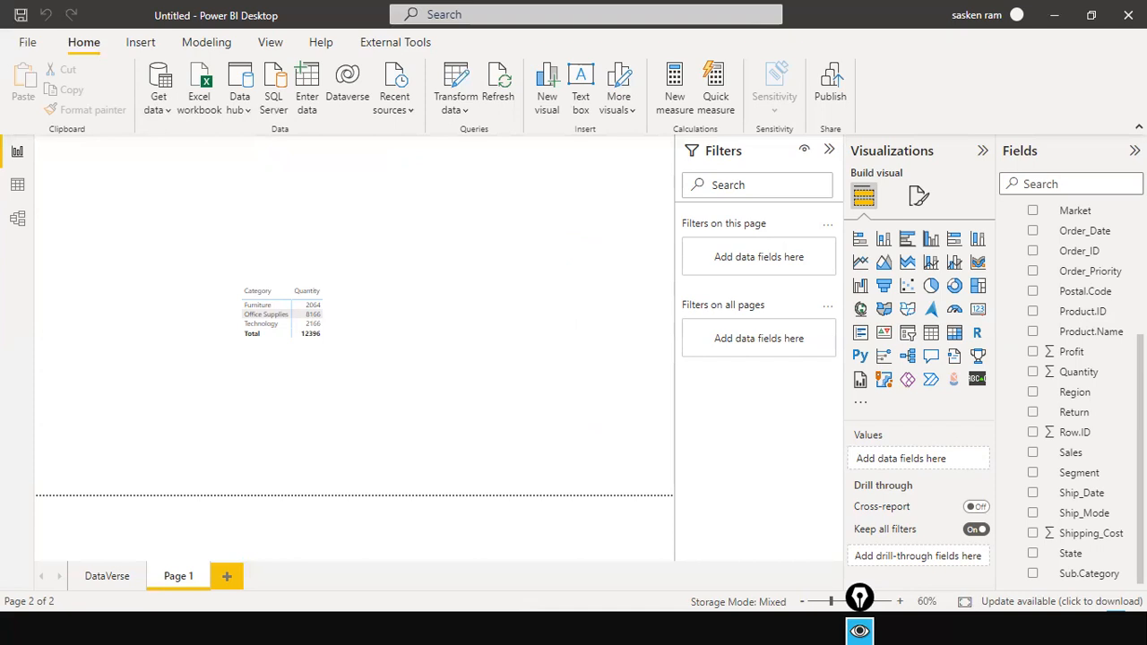
End the slideshow discarding ink and bring up PowerQueryLatest (4).pptx on slide 27
key(alt+Tab)
key(Tab)
key(Tab)
key(Tab)
key(Tab)
key(Tab)
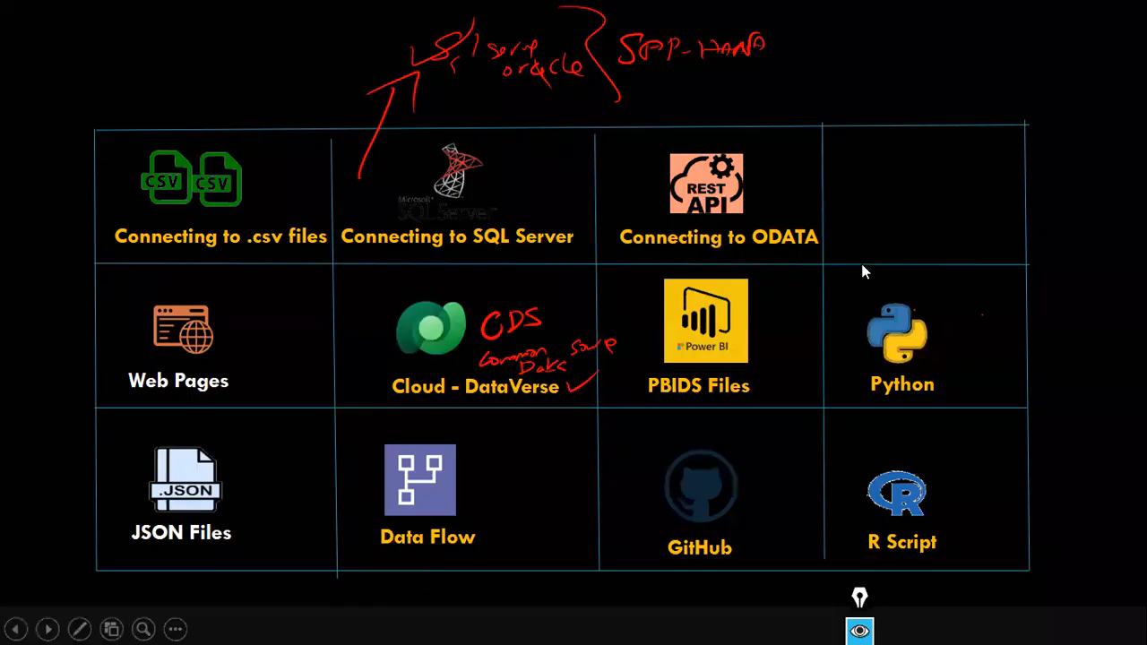
key(Escape)
click(602, 359)
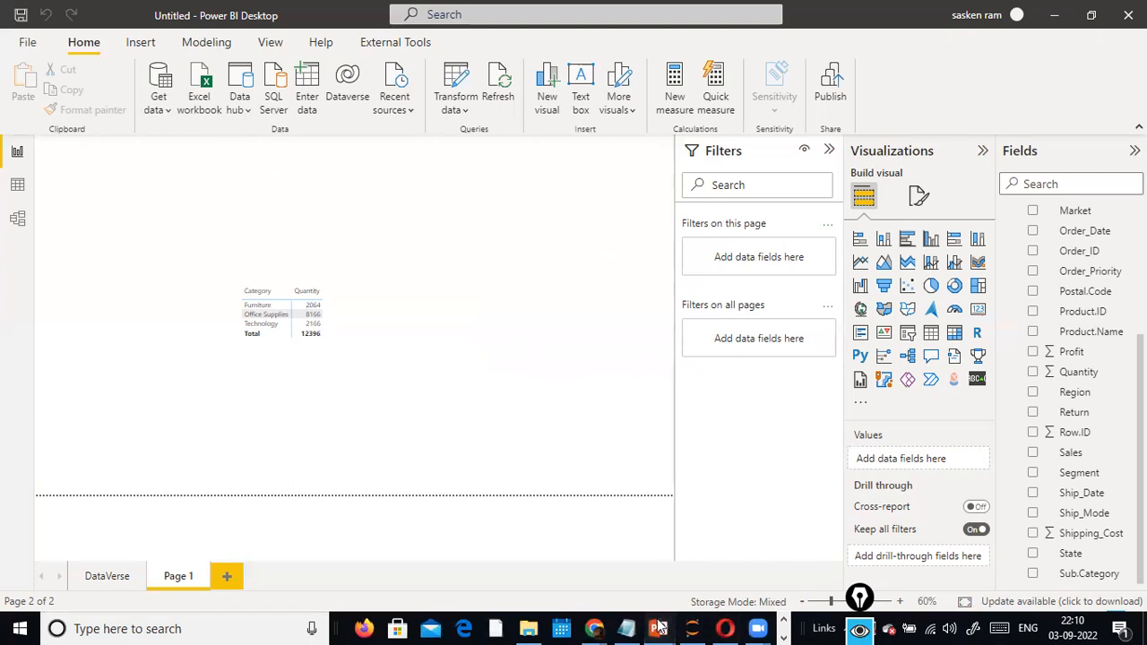
mouse_move(659, 628)
click(645, 498)
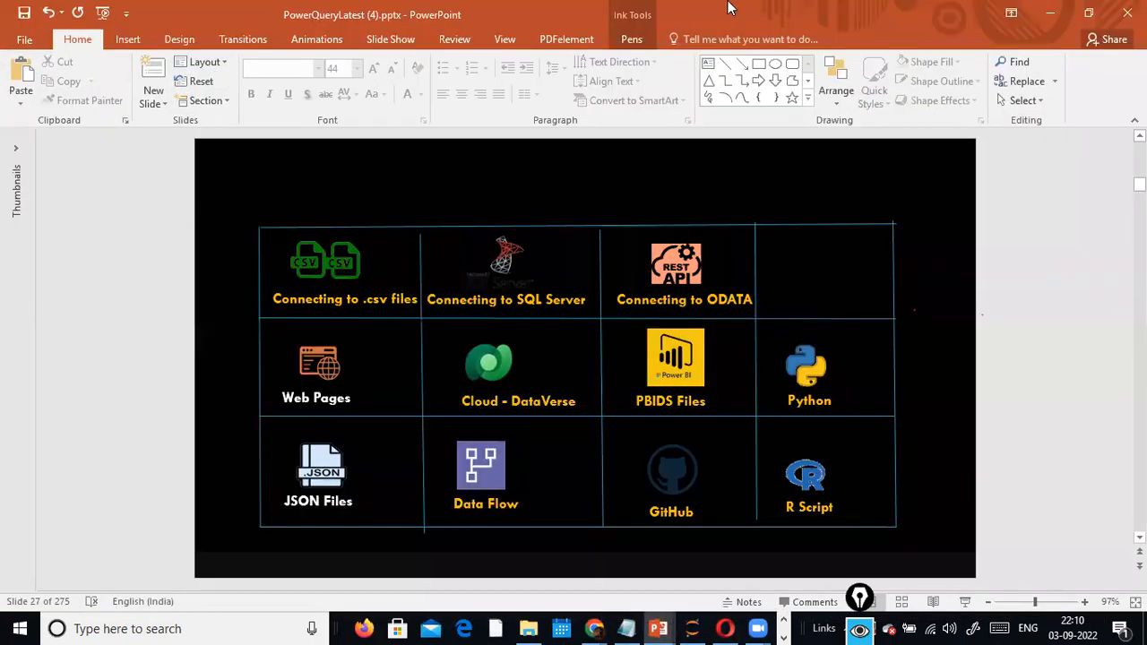